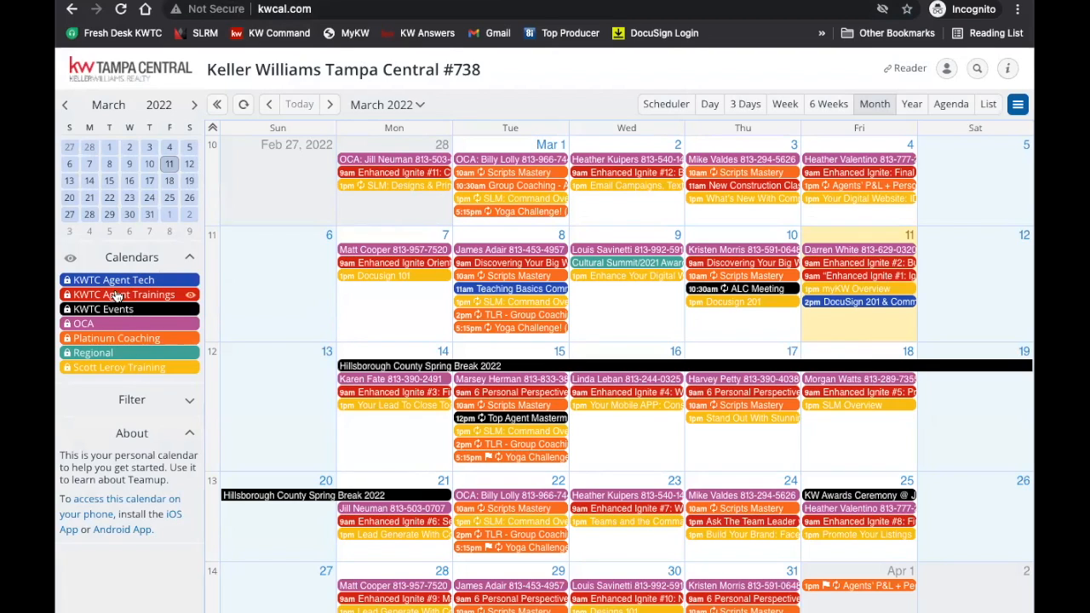
Toggle the KWTC calendars, check the Mar 11 Enhanced Ignite #2 event details, and browse the page
left_click(124, 295)
left_click(125, 309)
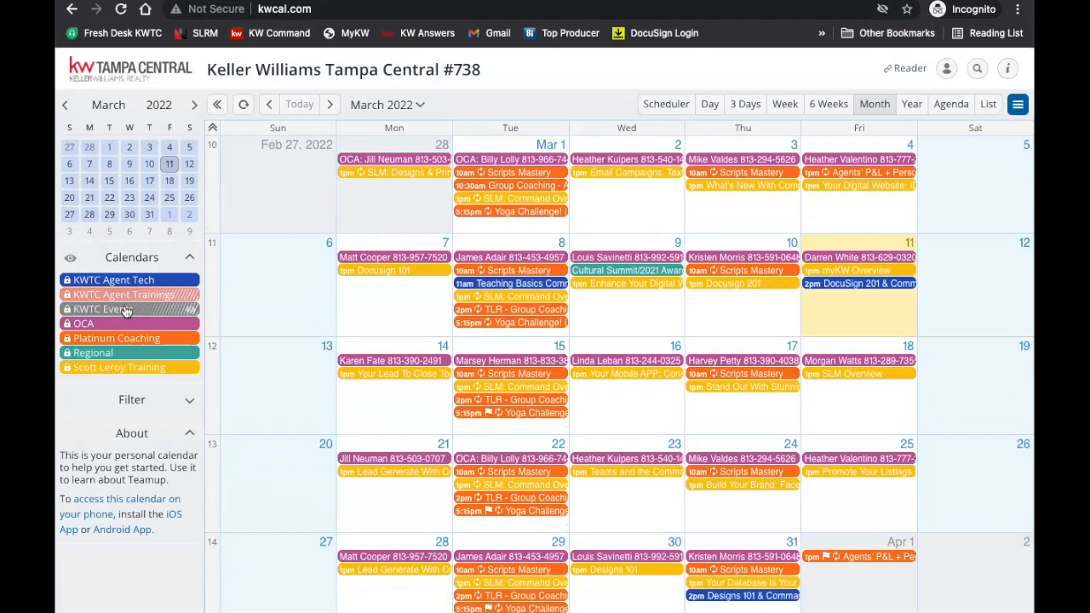
left_click(128, 309)
left_click(132, 295)
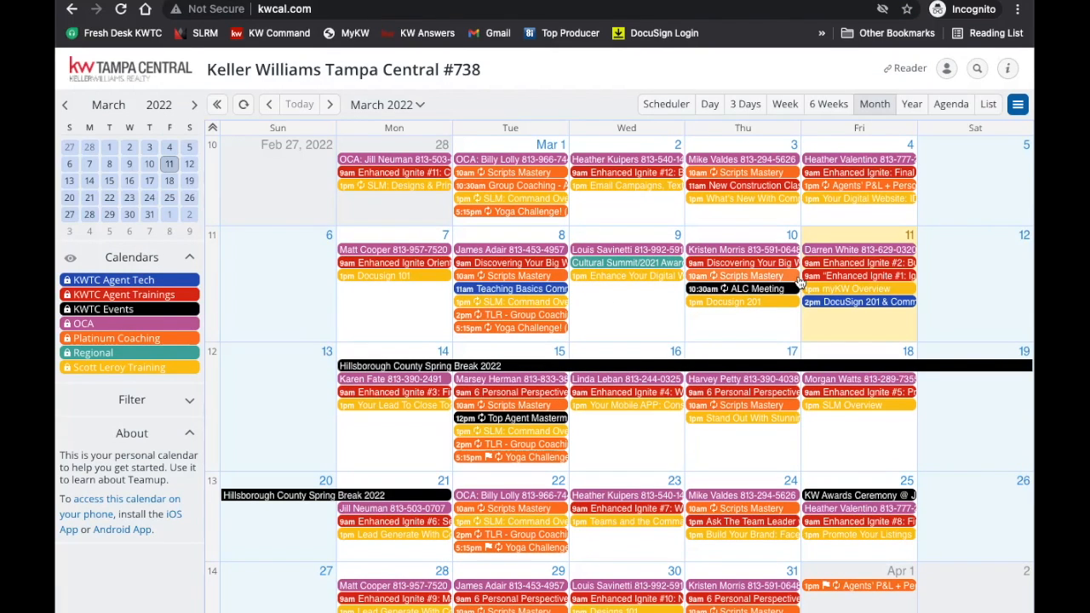
left_click(836, 263)
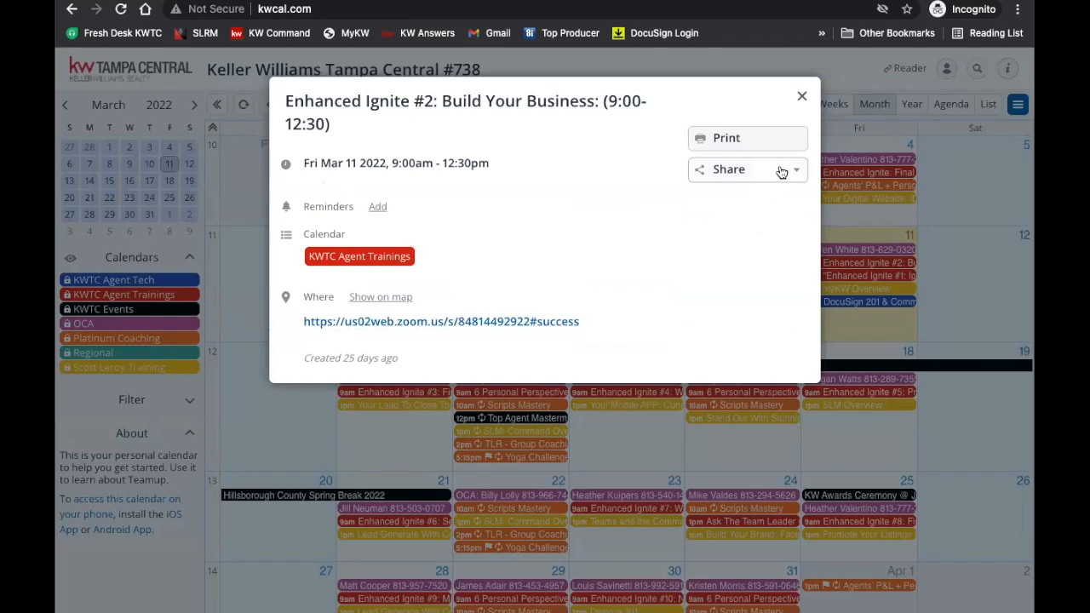
left_click(801, 99)
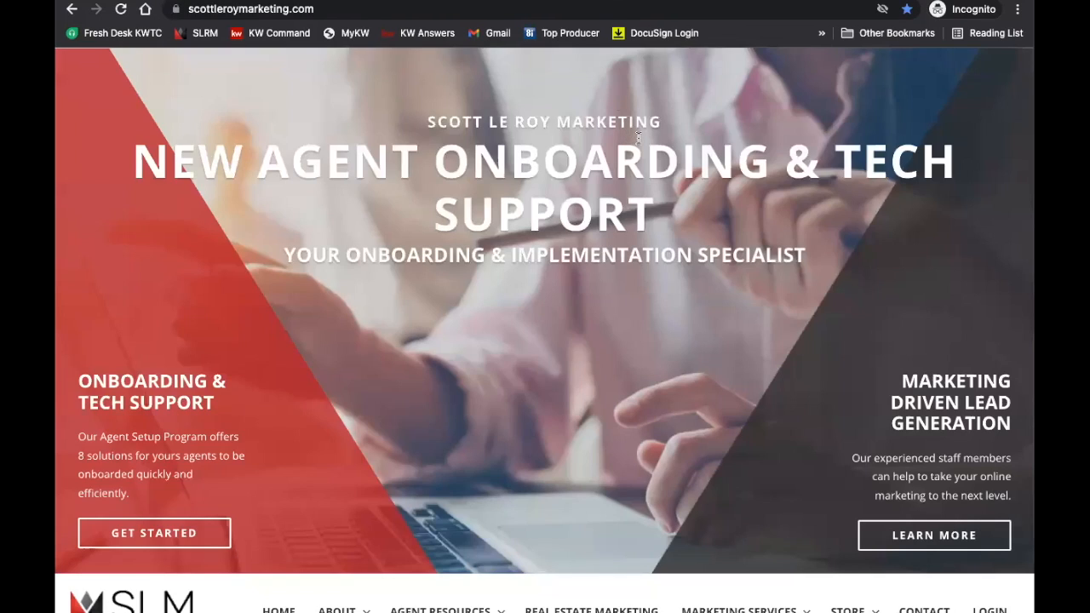
scroll(637, 136, "down", 2)
scroll(638, 136, "down", 1)
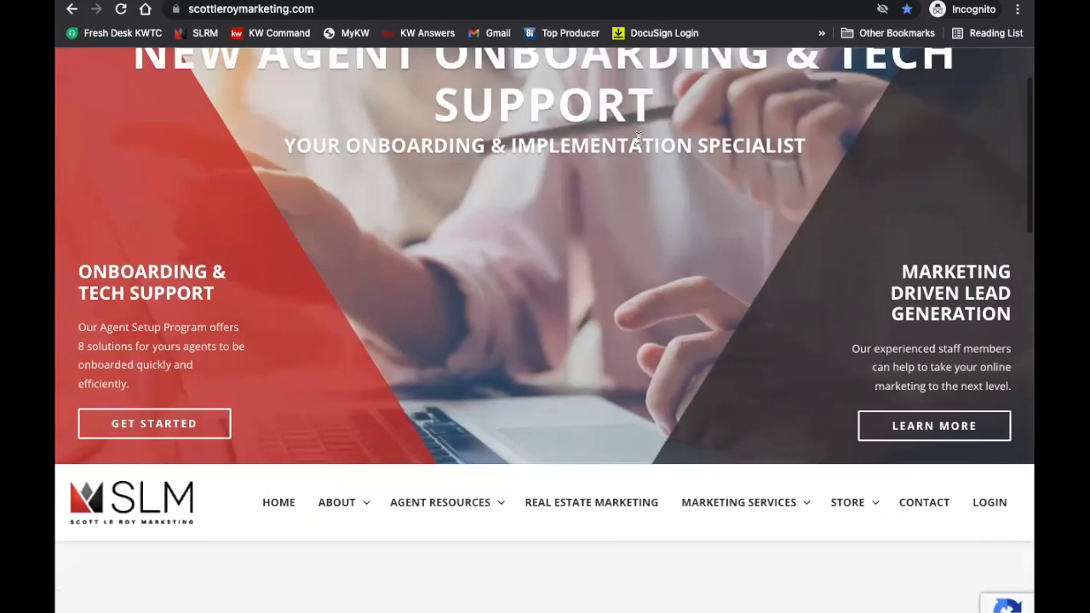
scroll(640, 140, "down", 1)
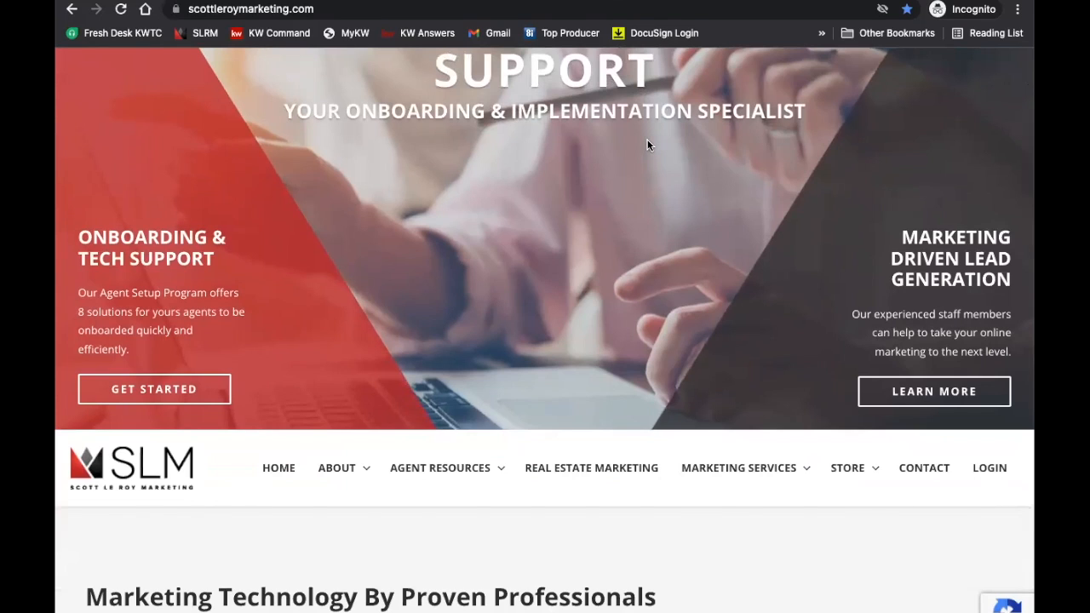
scroll(647, 139, "up", 2)
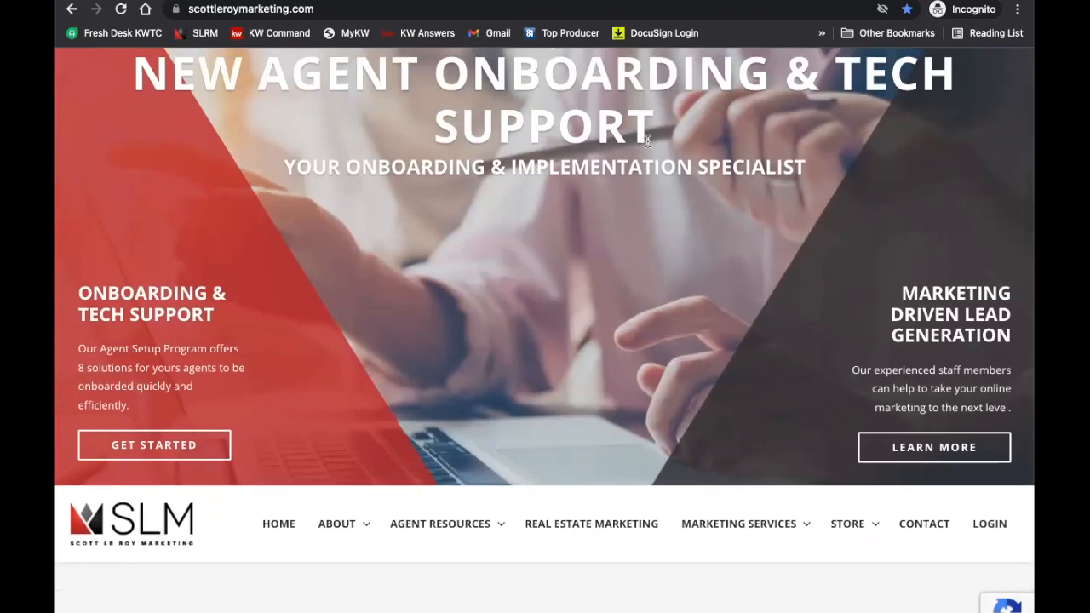
scroll(647, 141, "up", 2)
scroll(647, 141, "down", 2)
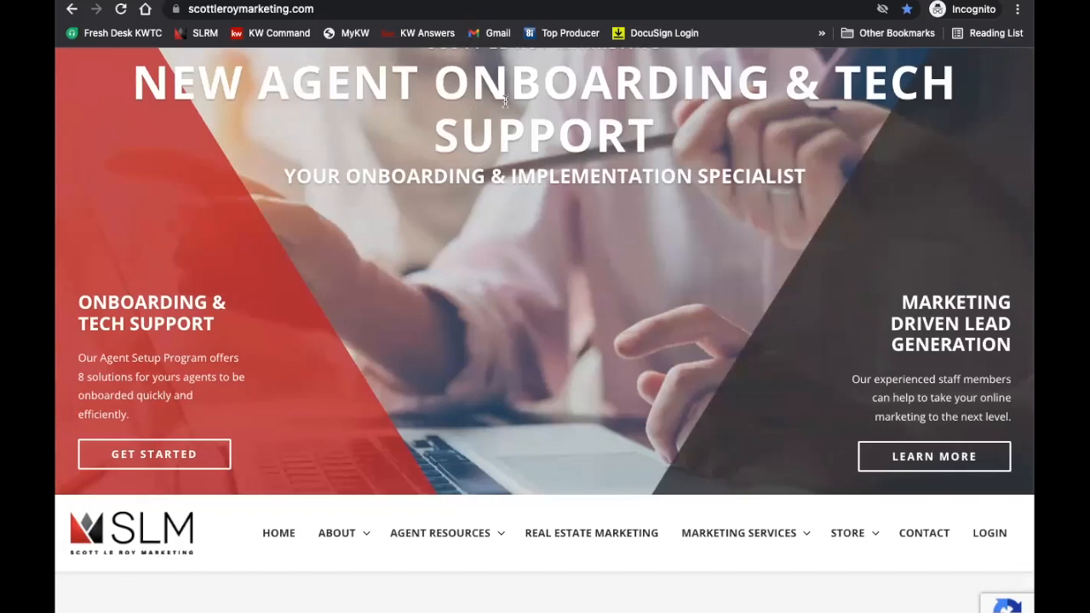
scroll(487, 128, "up", 2)
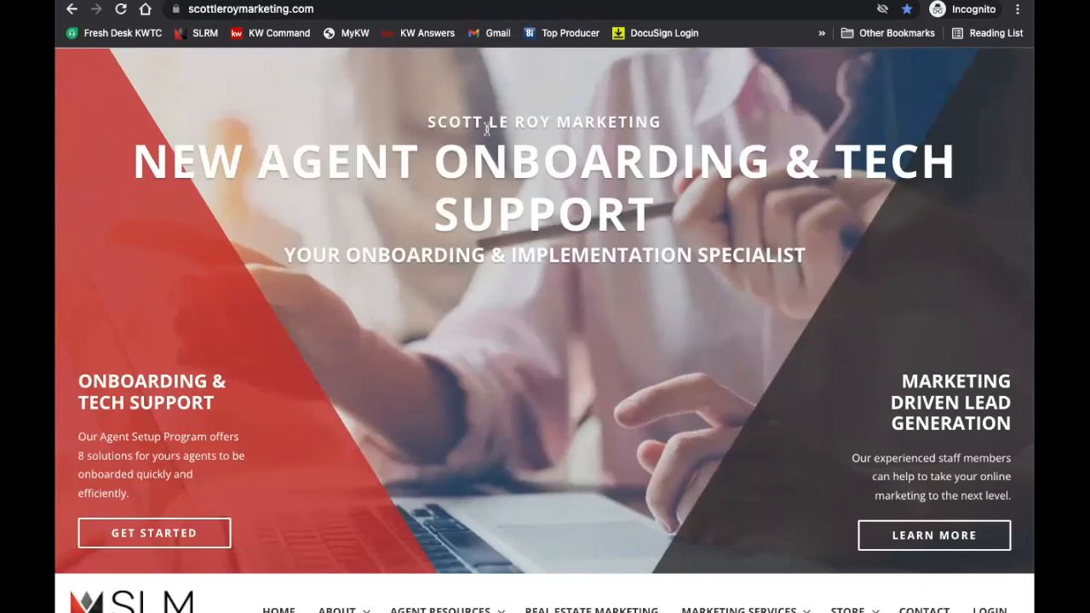
scroll(486, 128, "down", 2)
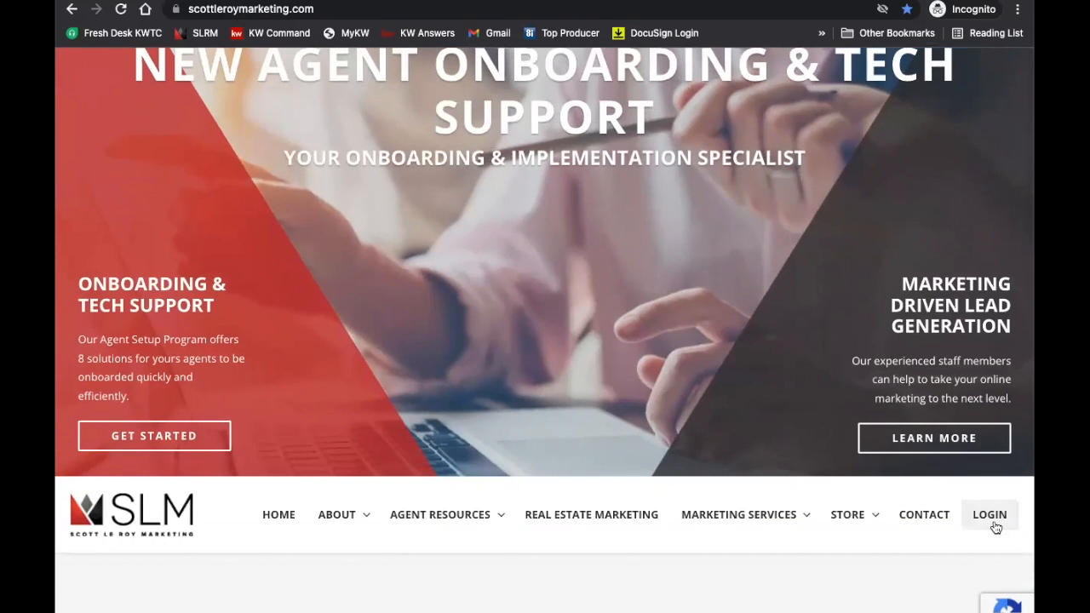
Log in to the KW Resources agent area with the site password, then browse Agent Resources > Training
left_click(990, 521)
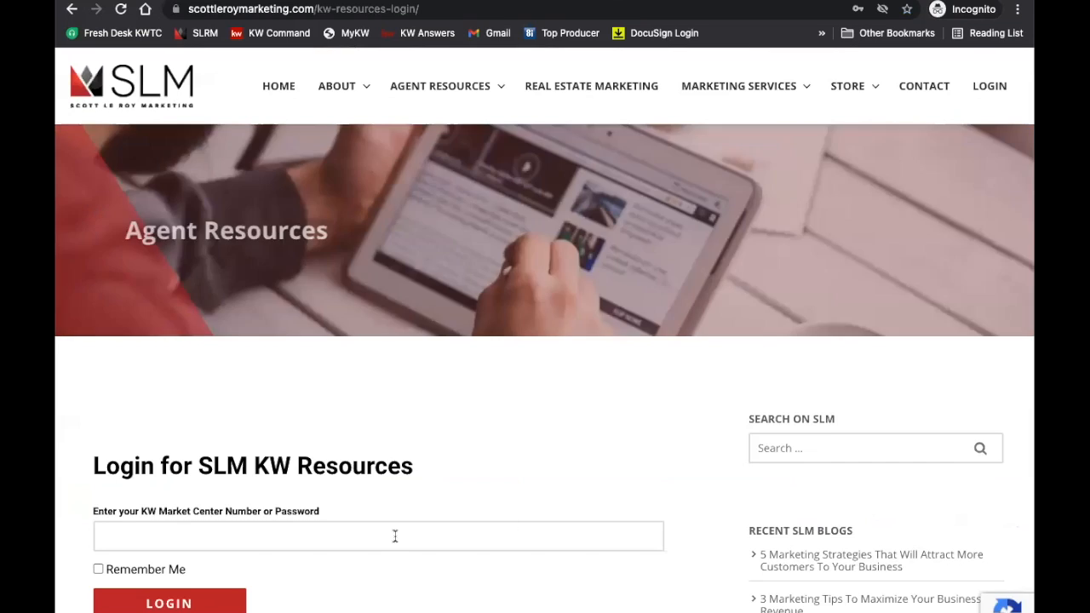
left_click(395, 536)
key("Return")
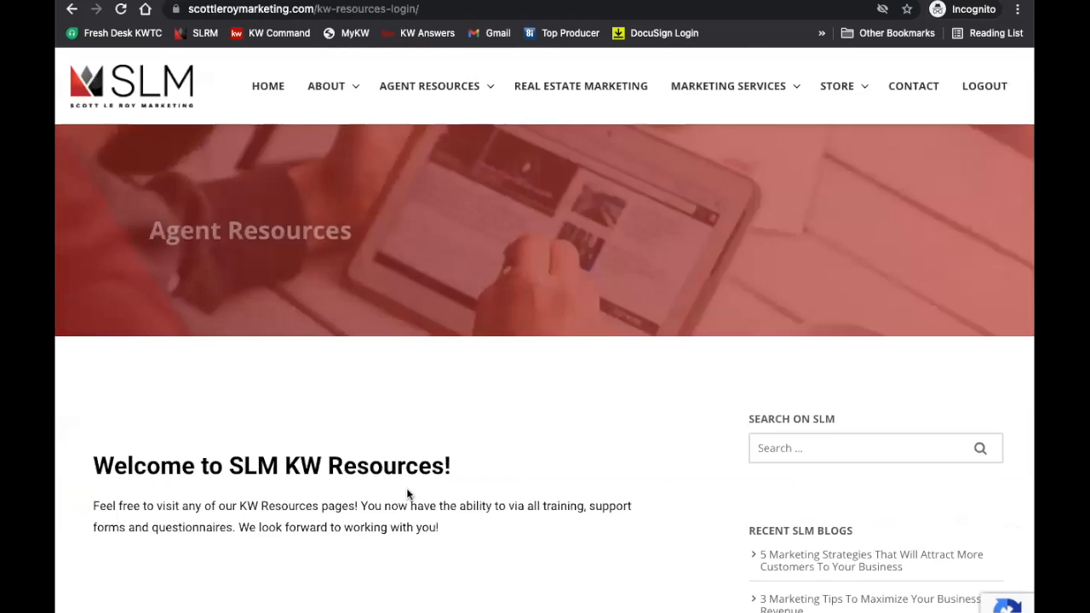
mouse_move(410, 89)
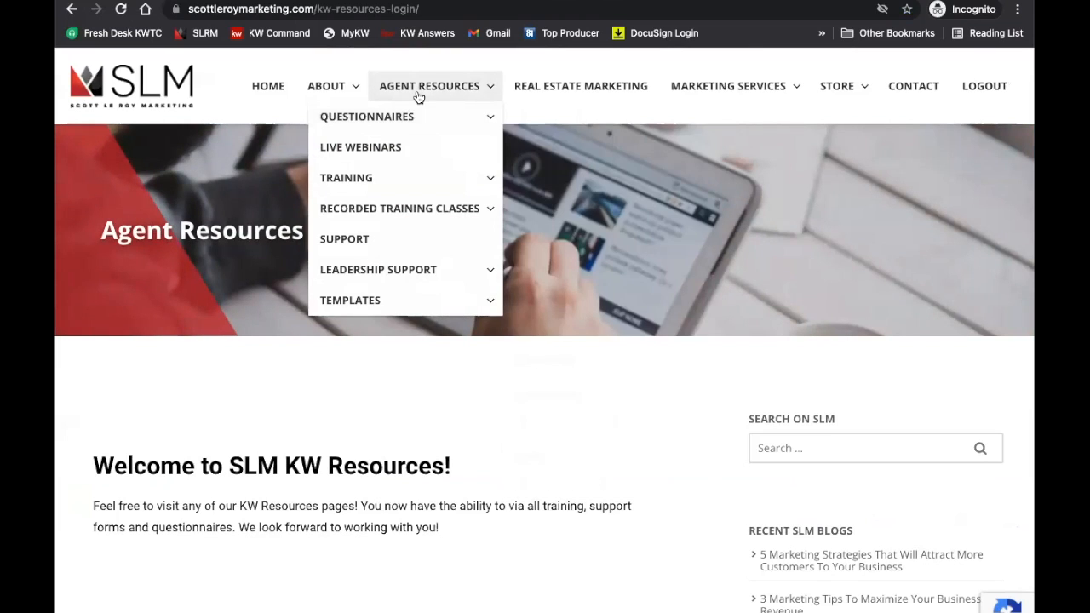
mouse_move(382, 178)
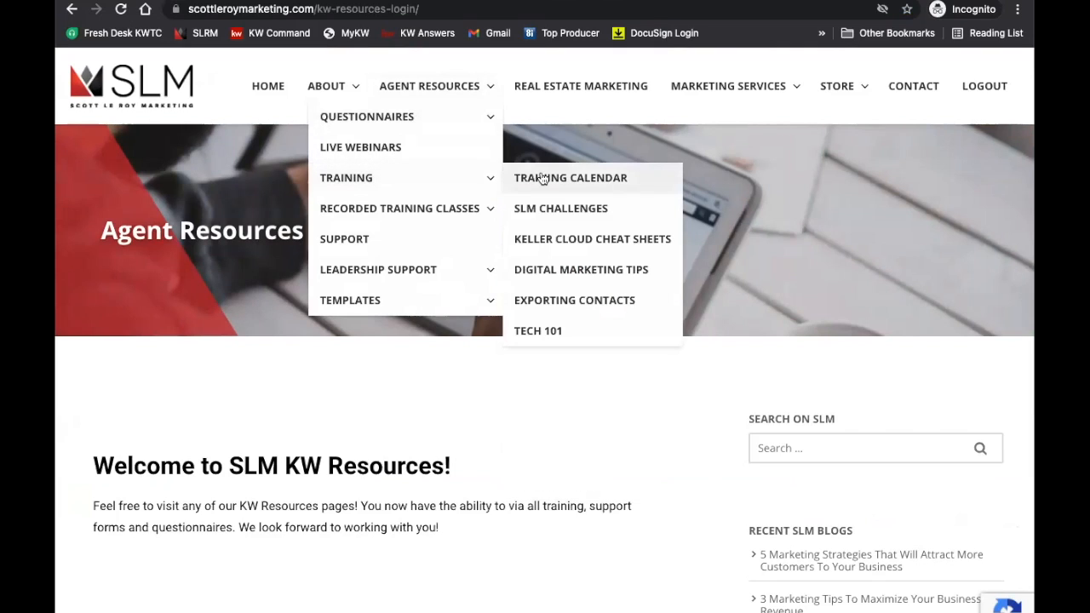
mouse_move(440, 204)
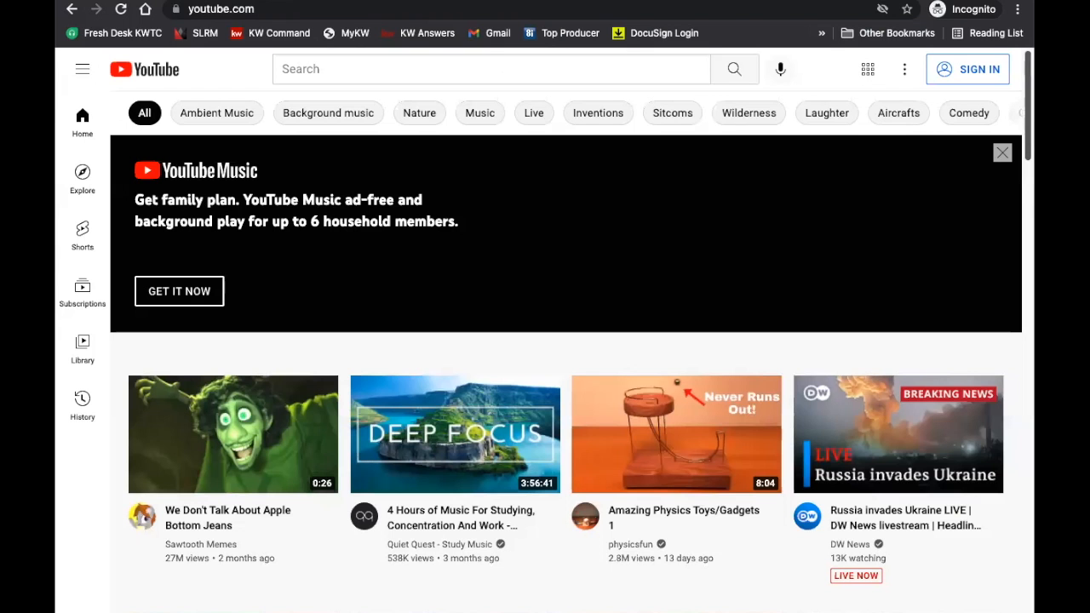
Search YouTube for 'keller williams Tampa central' and open the Keller Williams Tampa Central channel
left_click(430, 69)
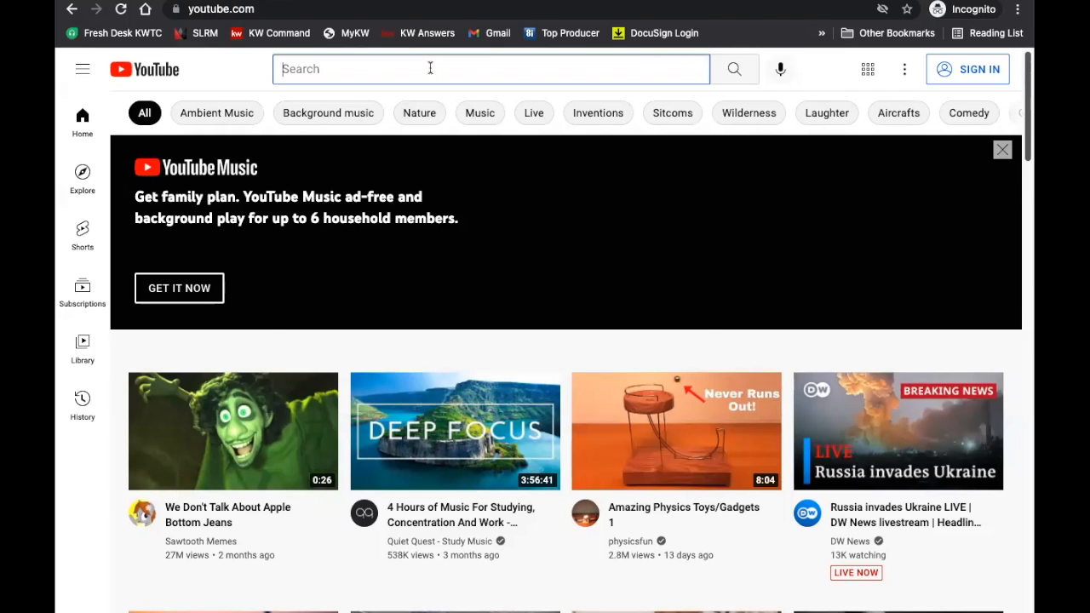
type("keller williams ")
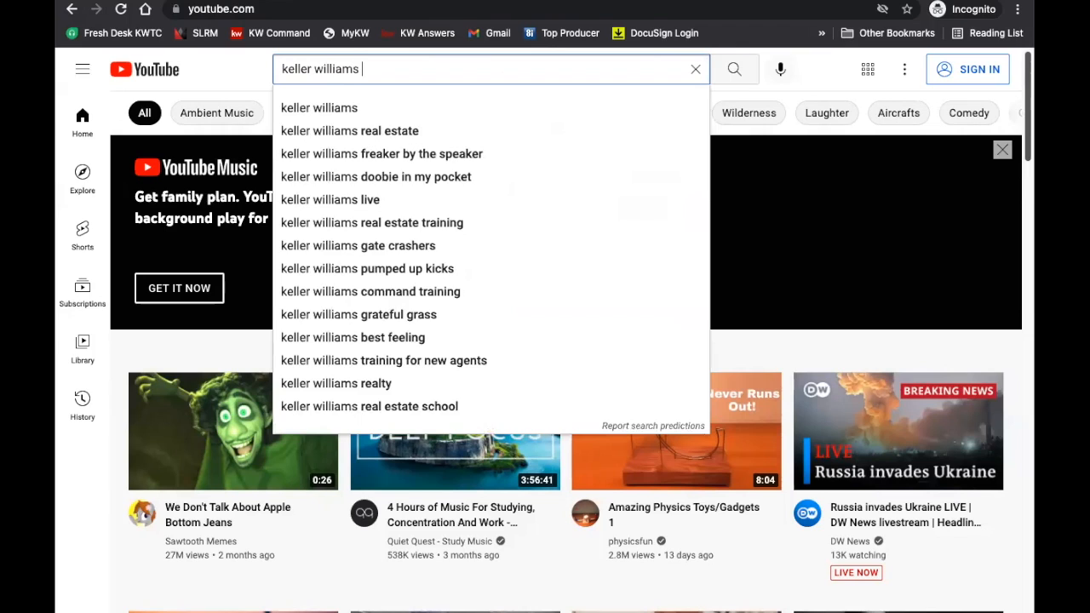
type("Tampa cent")
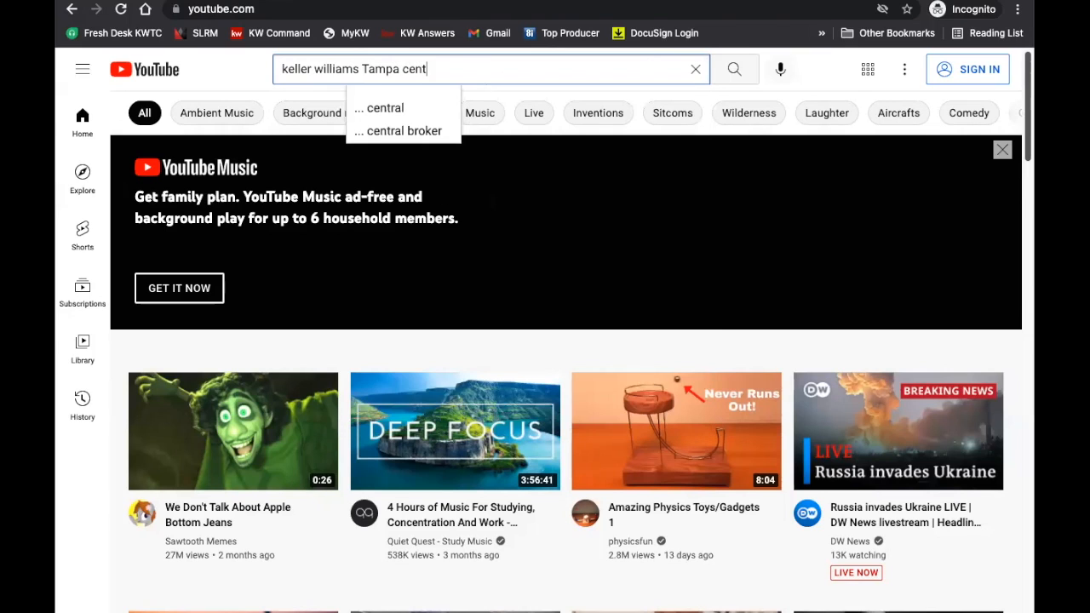
key("BackSpace")
type("tral")
key("Return")
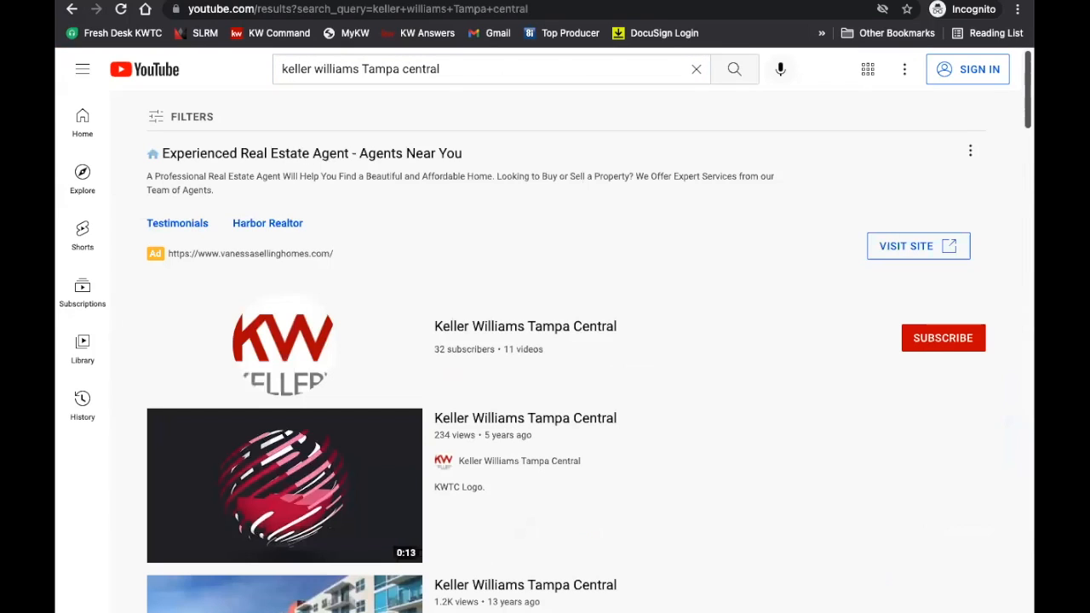
left_click(491, 329)
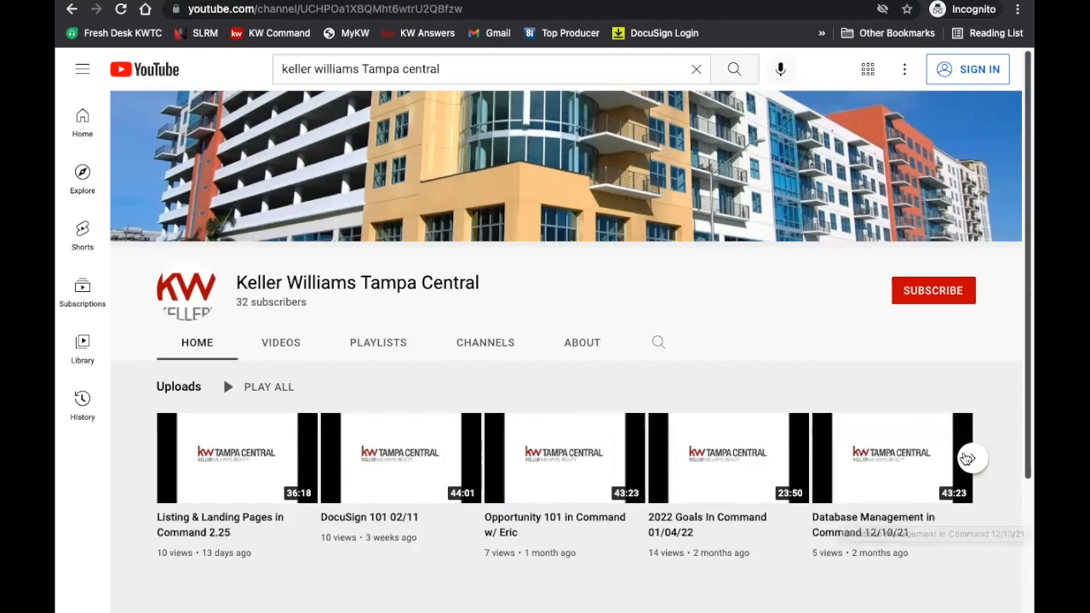
Browse older and newer videos in the channel's Uploads row
left_click(971, 458)
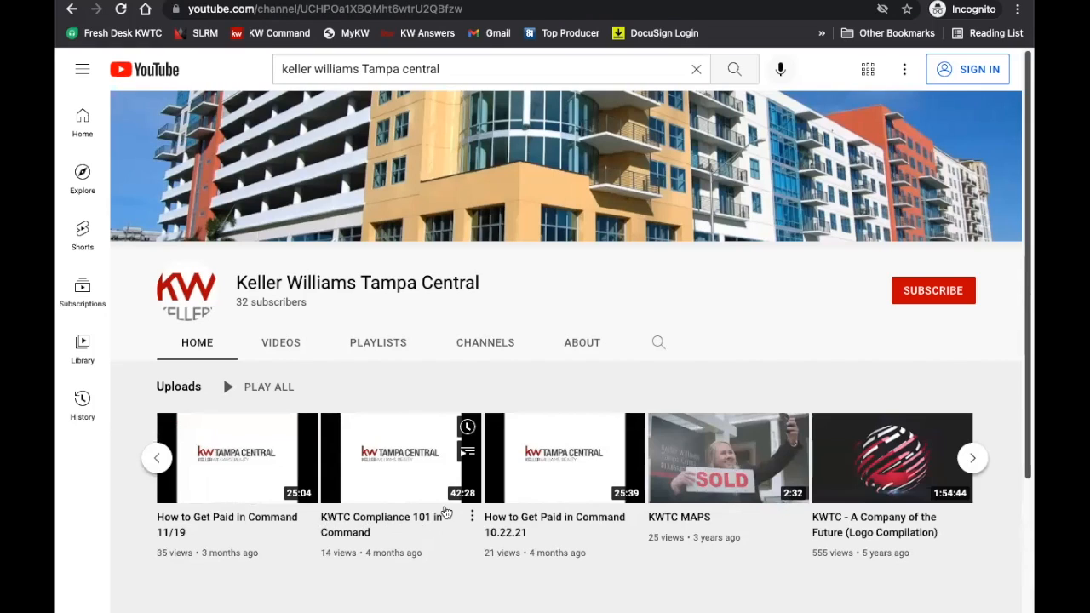
left_click(157, 461)
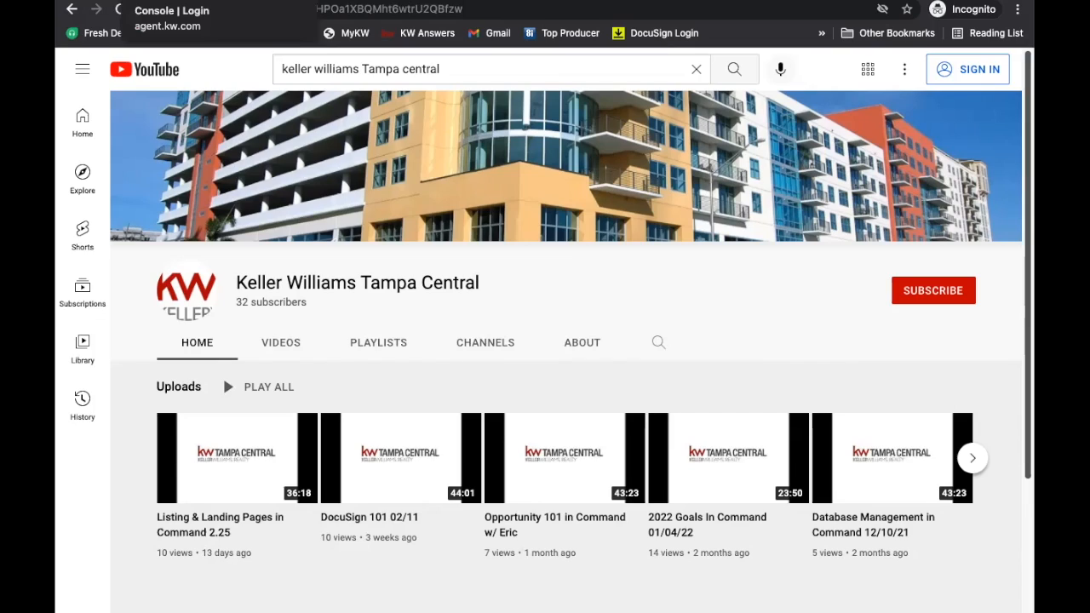
left_click(183, 1)
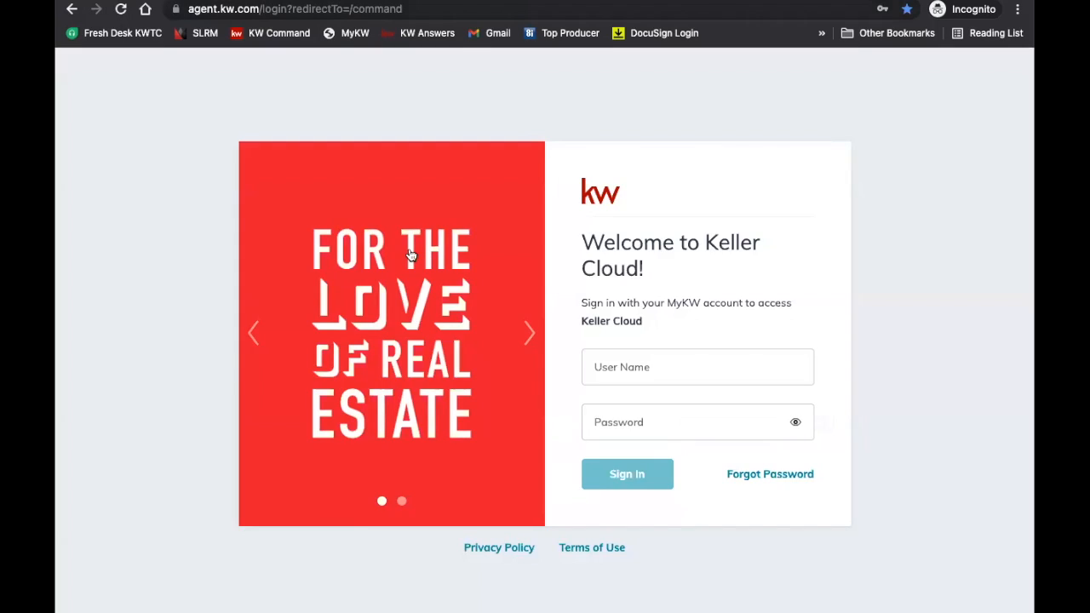
Sign in to KW Command using a saved Chrome autofill login
left_click(635, 366)
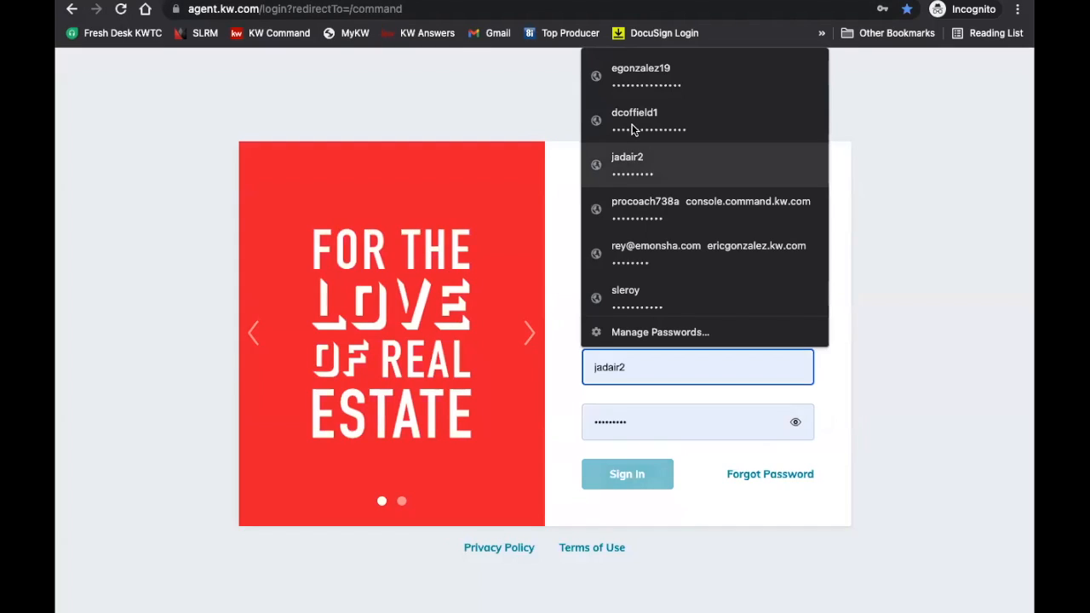
left_click(650, 85)
left_click(605, 471)
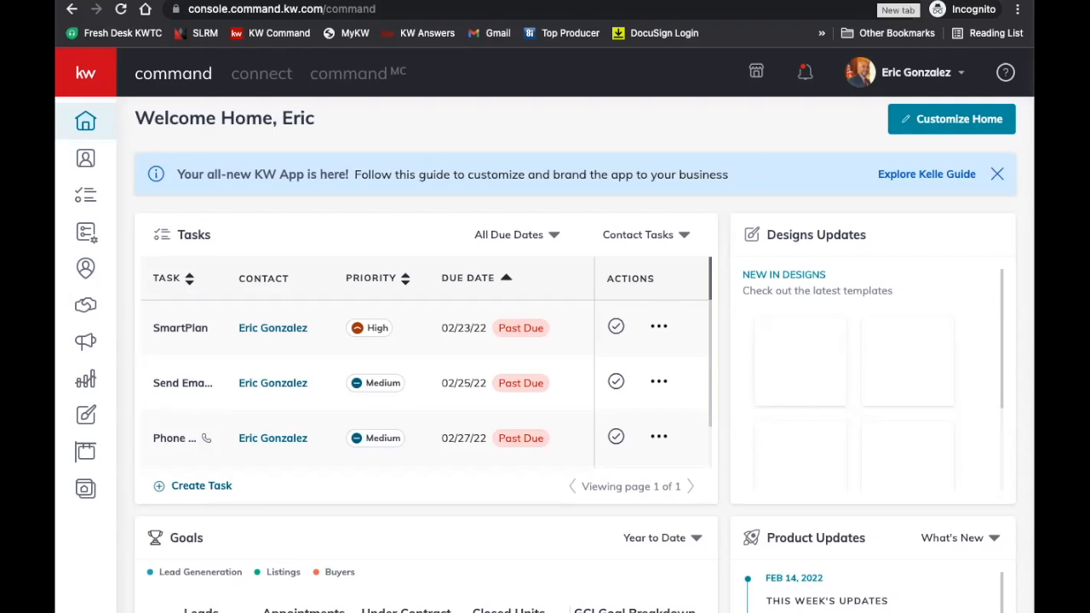
Open a new tab, return to Command, then open another blank Incognito tab
left_click(898, 2)
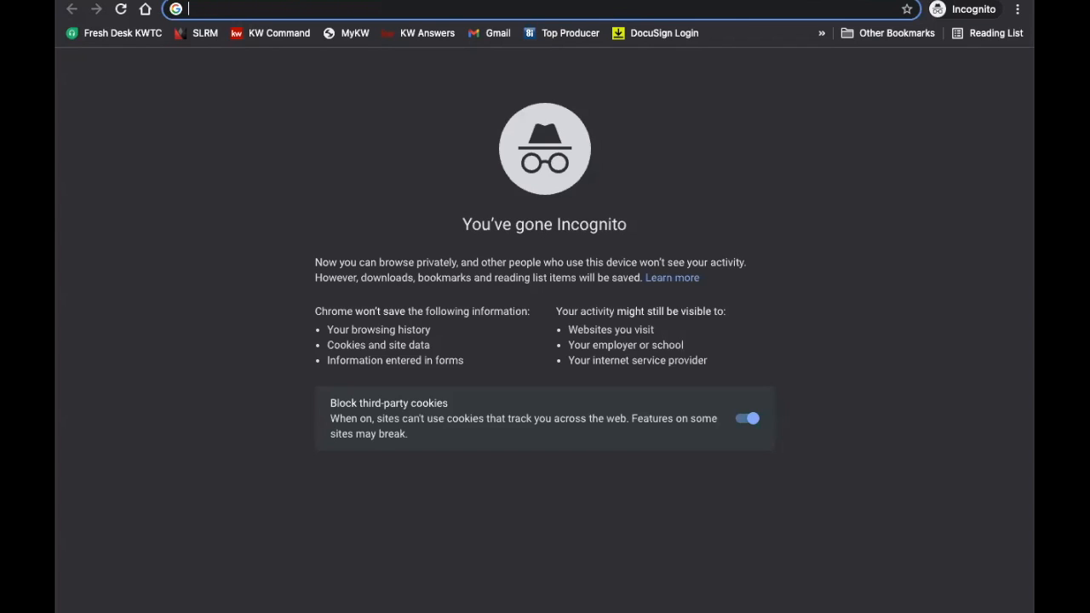
left_click(886, 2)
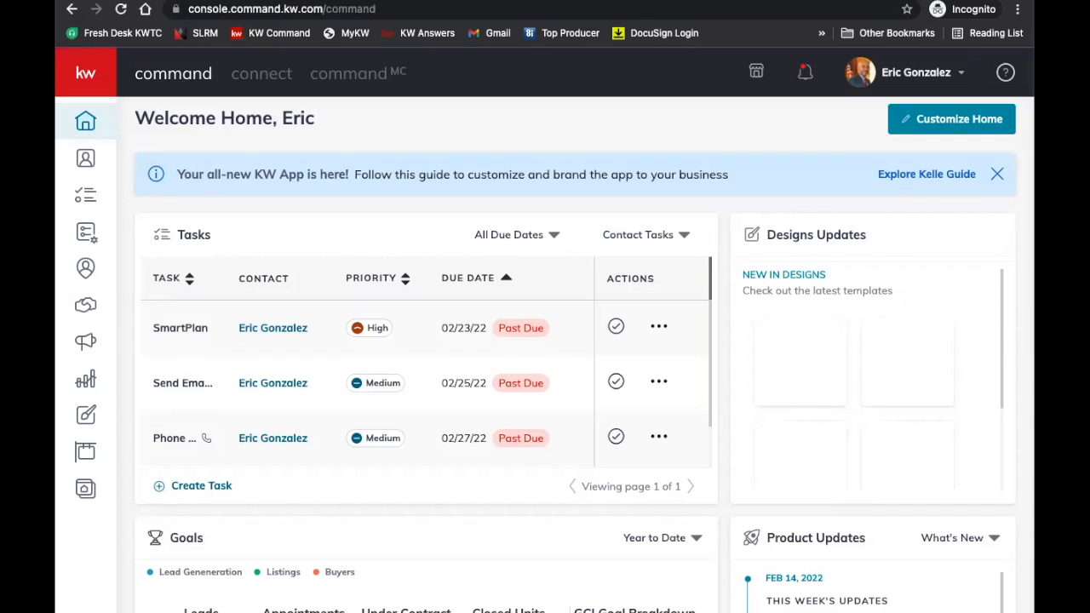
mouse_move(884, 387)
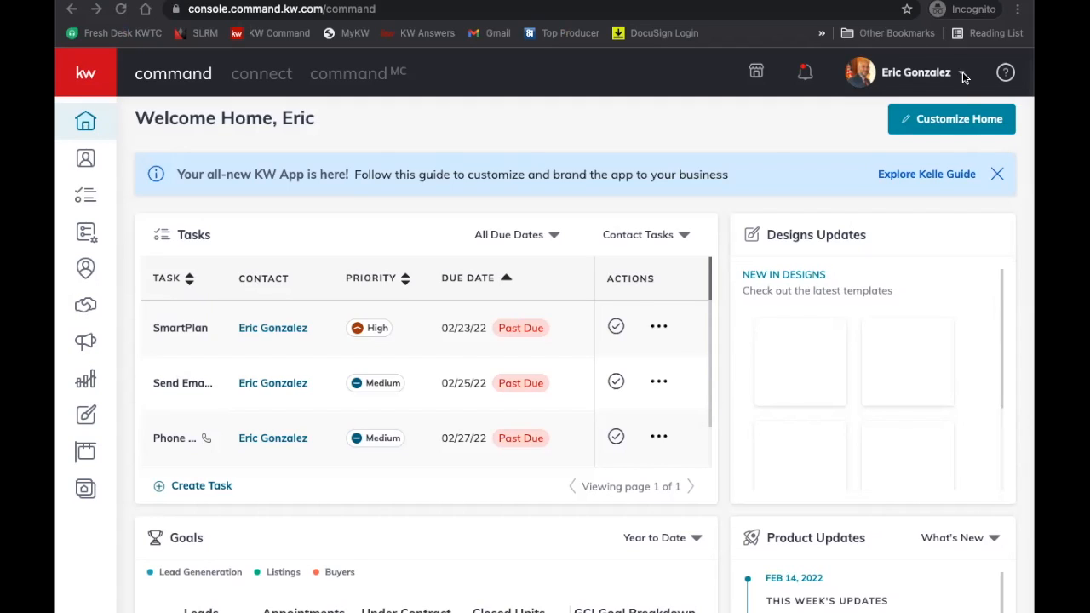
left_click(763, 1)
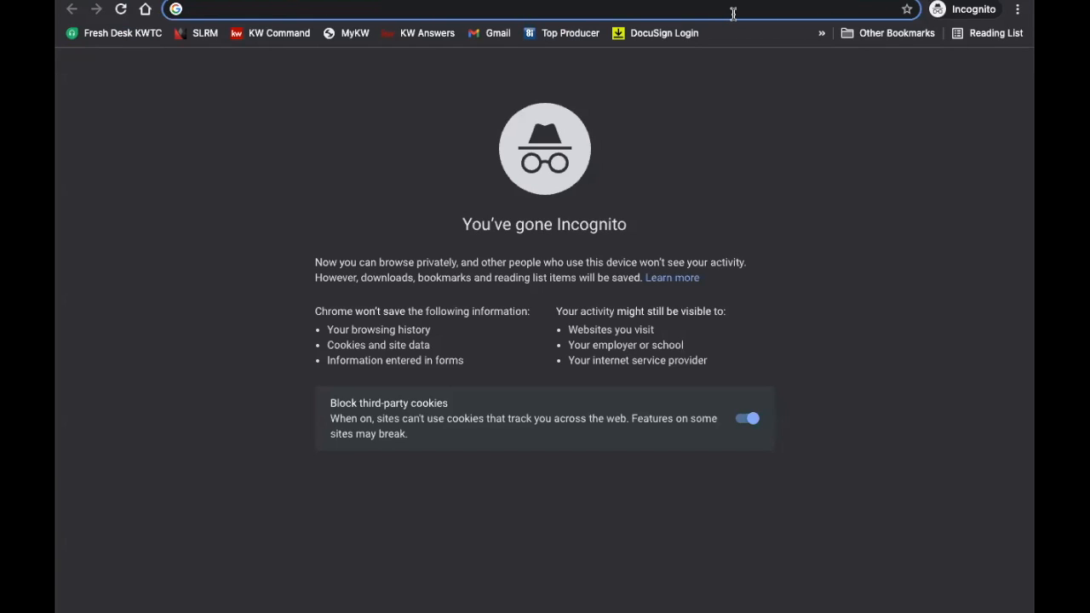
Load the DocuSign links document and open its DocuSign Steps link in a new tab
key("Return")
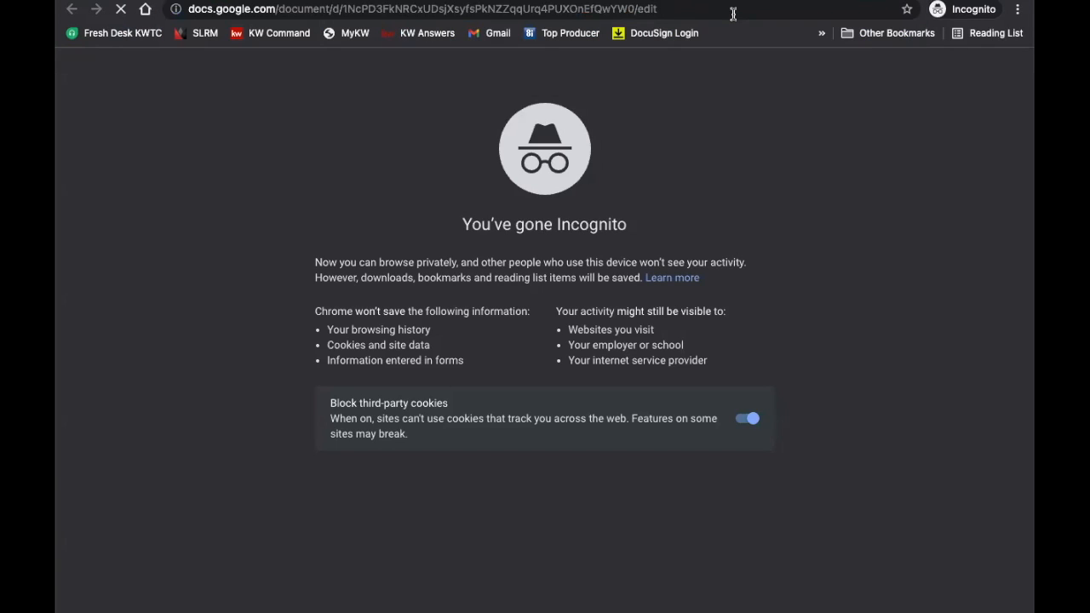
scroll(626, 289, "down", 1)
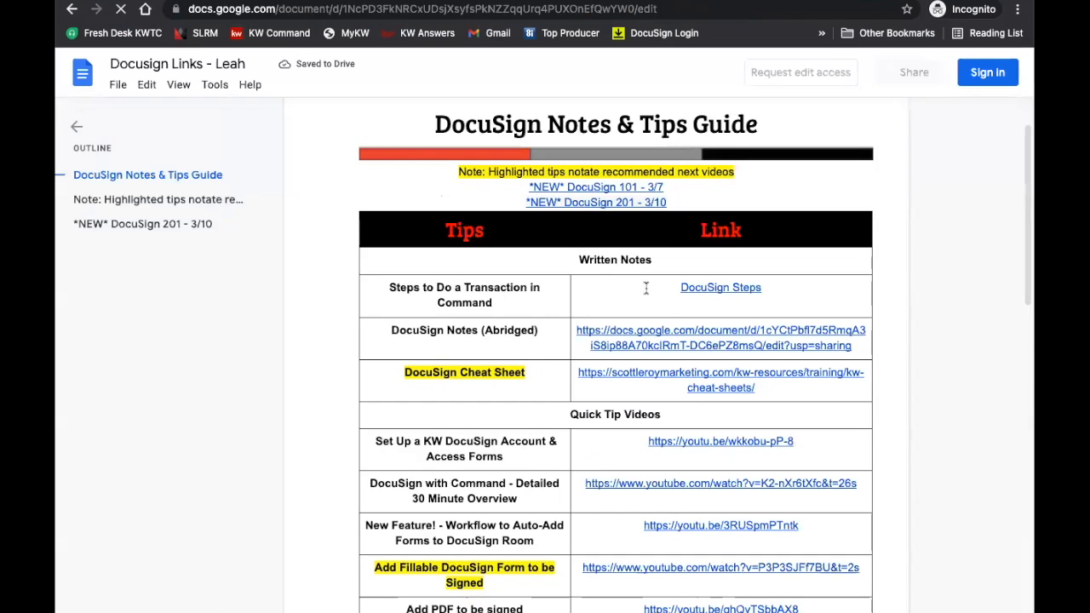
left_click(719, 289)
right_click(724, 308)
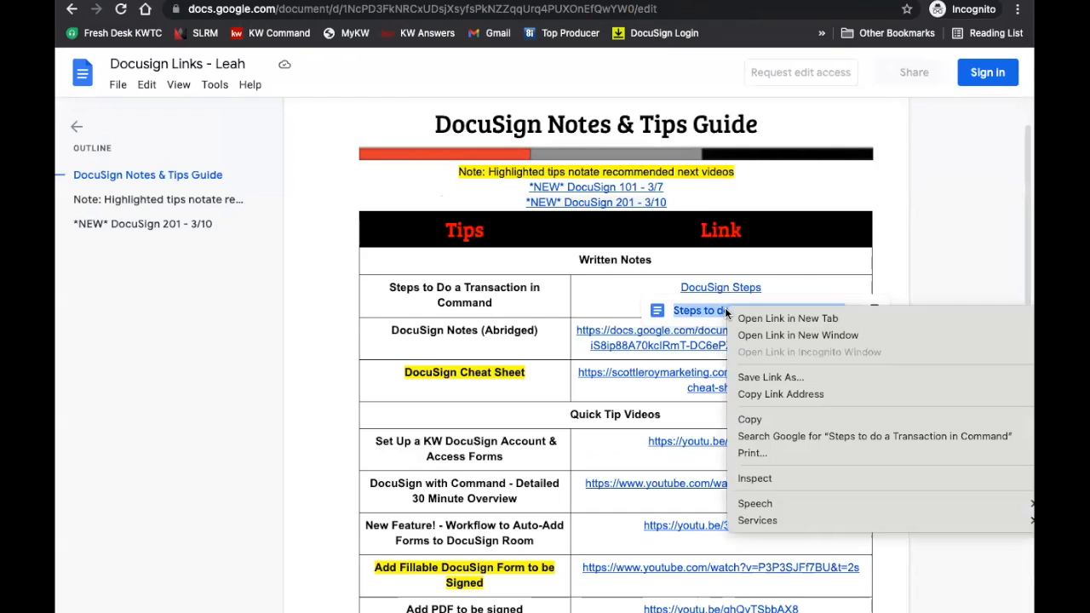
left_click(747, 317)
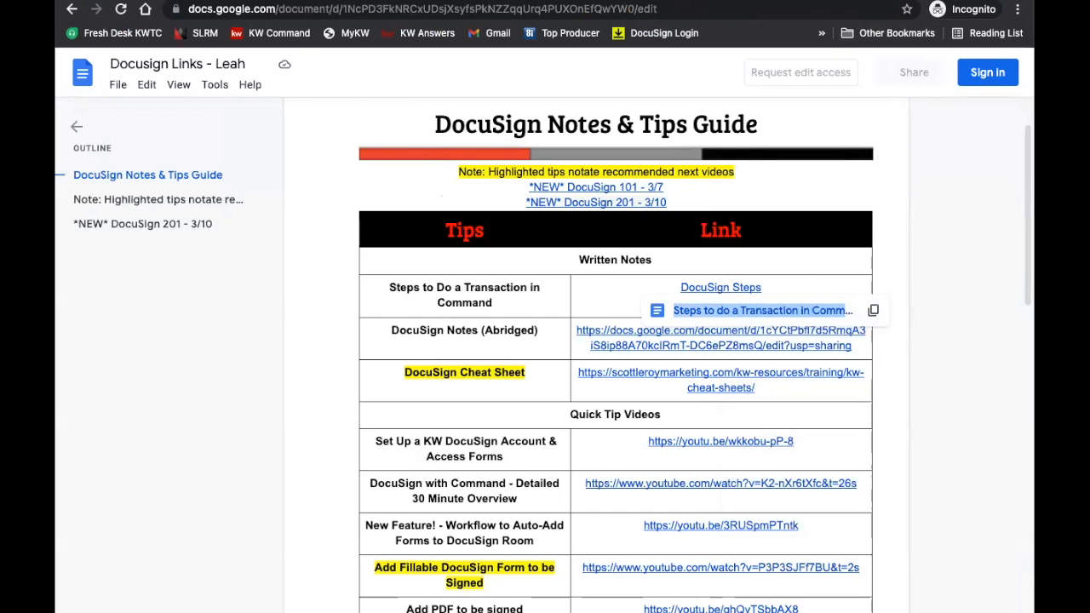
Read through the 'Steps to do a Transaction in Command' guide, then go back to Command
left_click(860, 1)
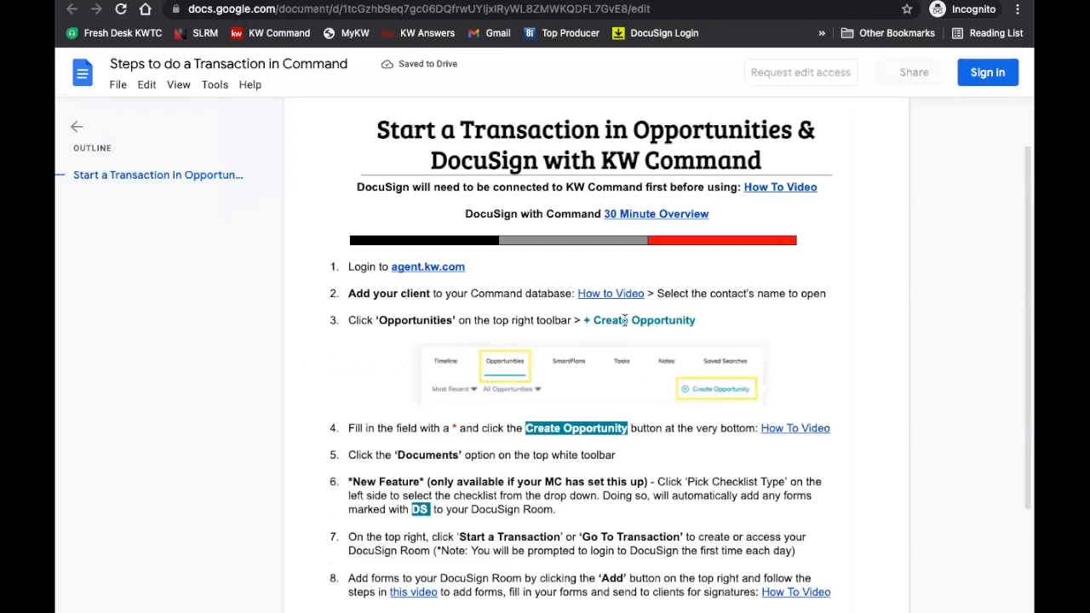
scroll(622, 320, "down", 2)
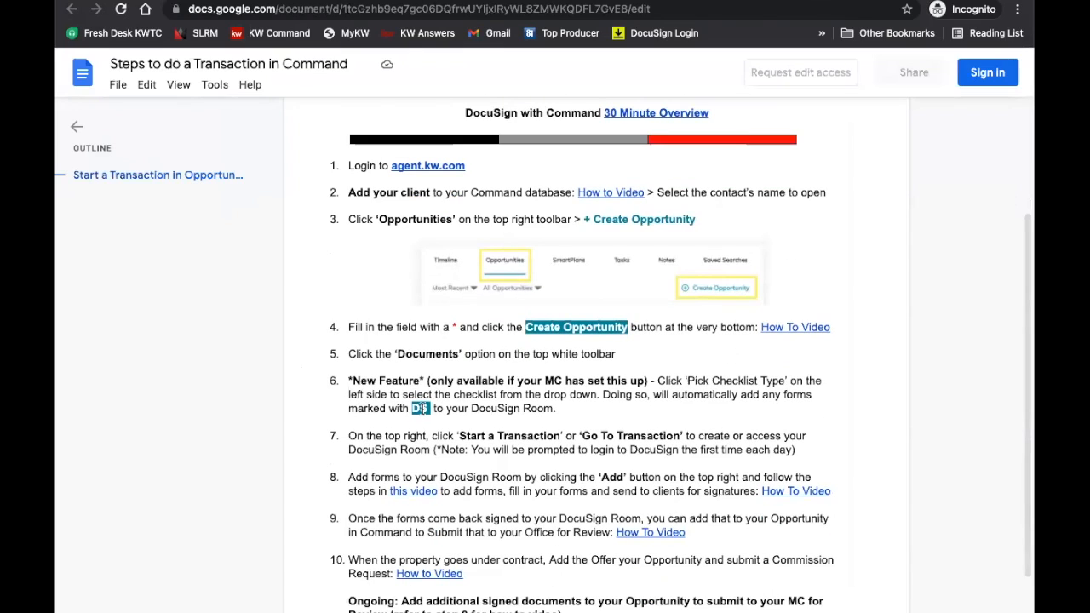
scroll(560, 417, "down", 1)
scroll(560, 417, "up", 3)
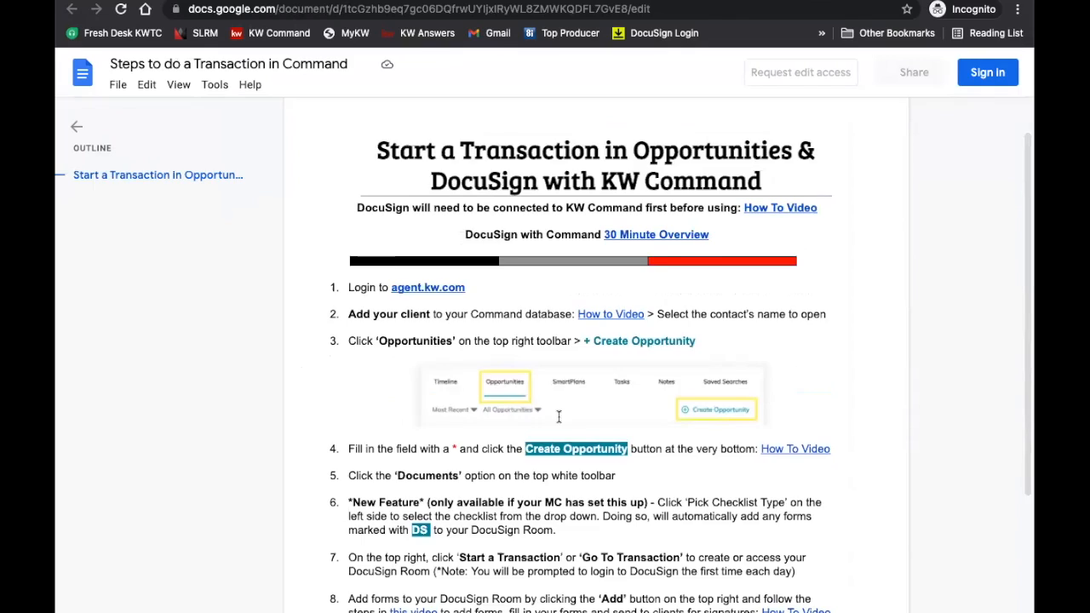
left_click(213, 2)
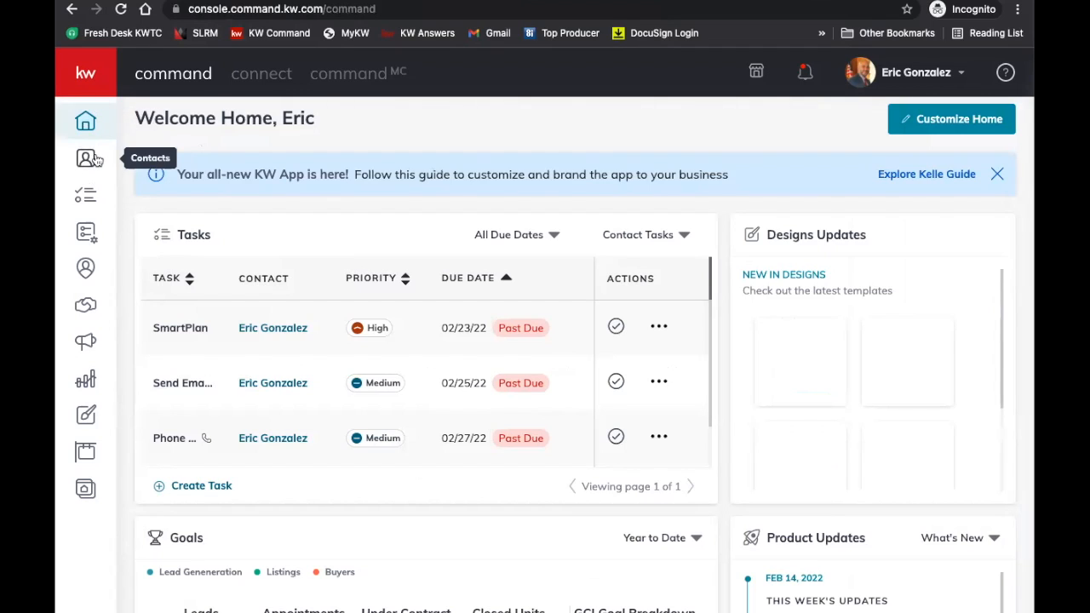
Expand the Command sidebar and go to the Contacts list
left_click(86, 75)
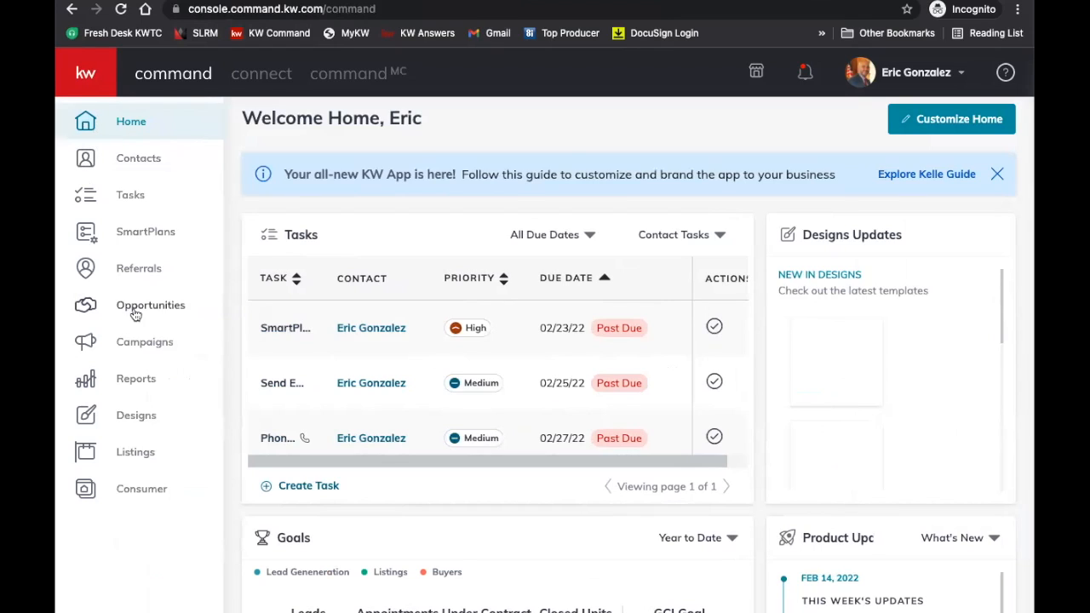
left_click(129, 161)
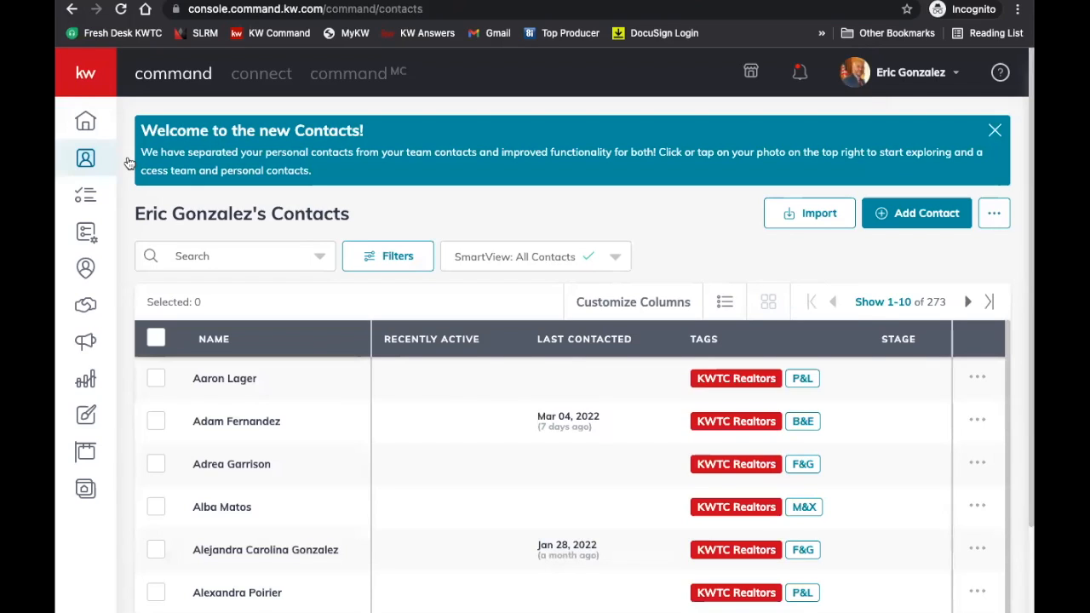
Search the team account's contacts for the client's name and open the matching record
left_click(198, 248)
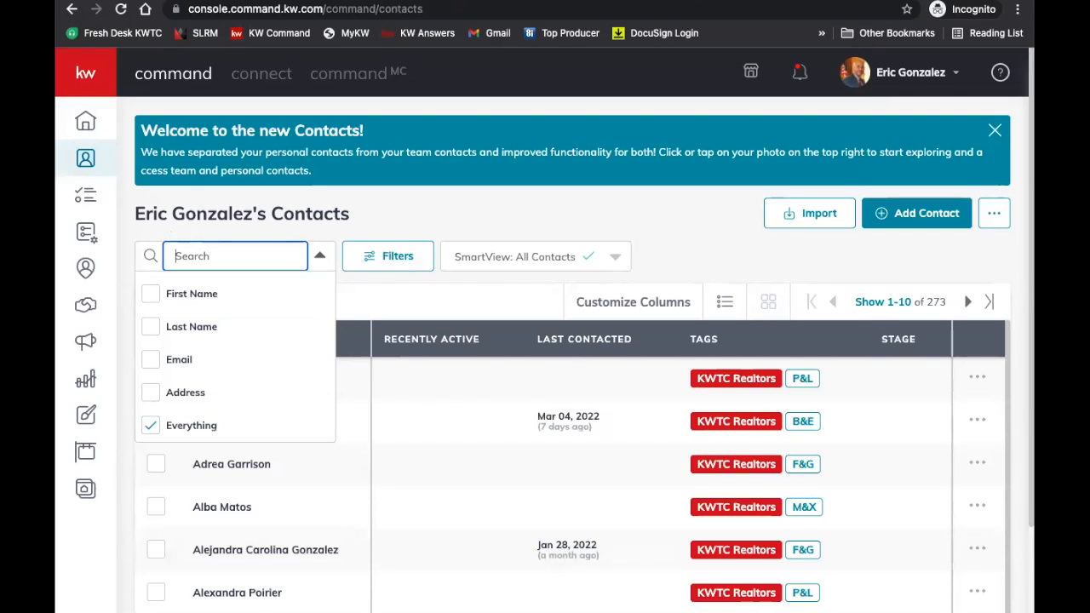
type("ay")
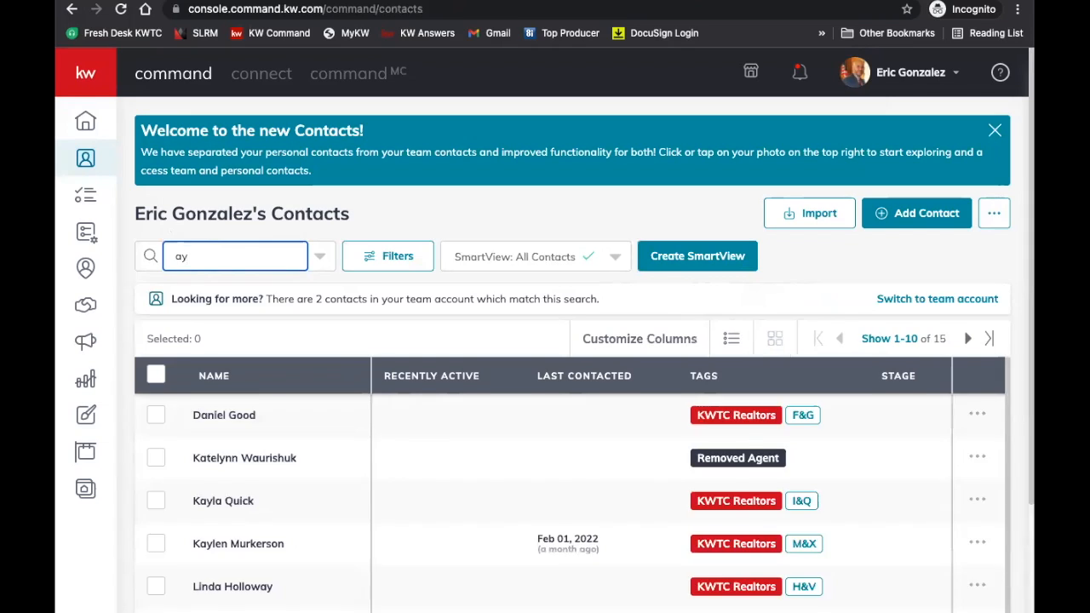
key("BackSpace")
type("rya")
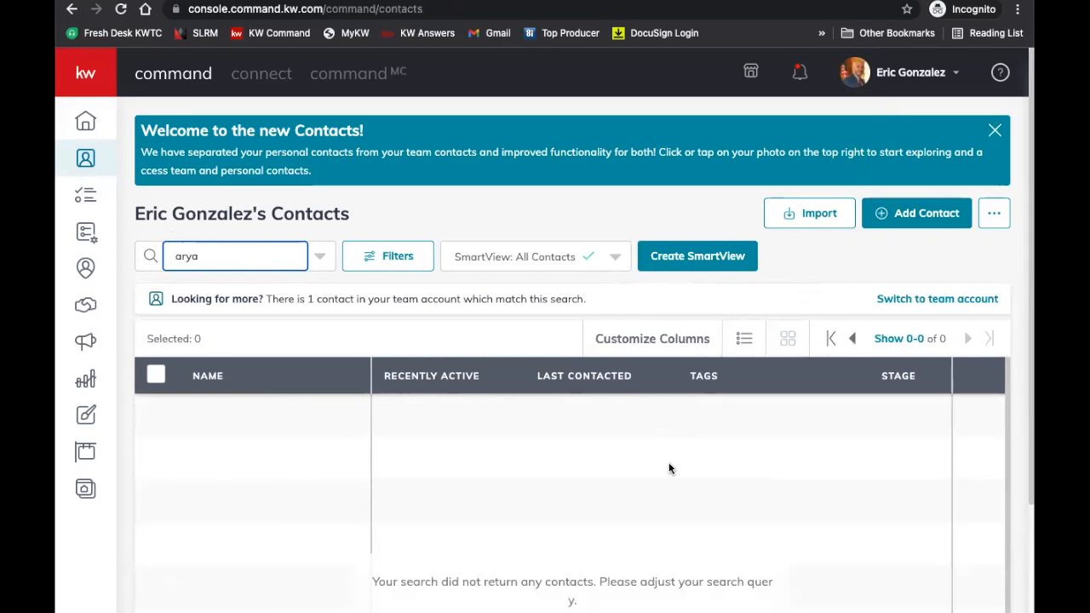
left_click(954, 301)
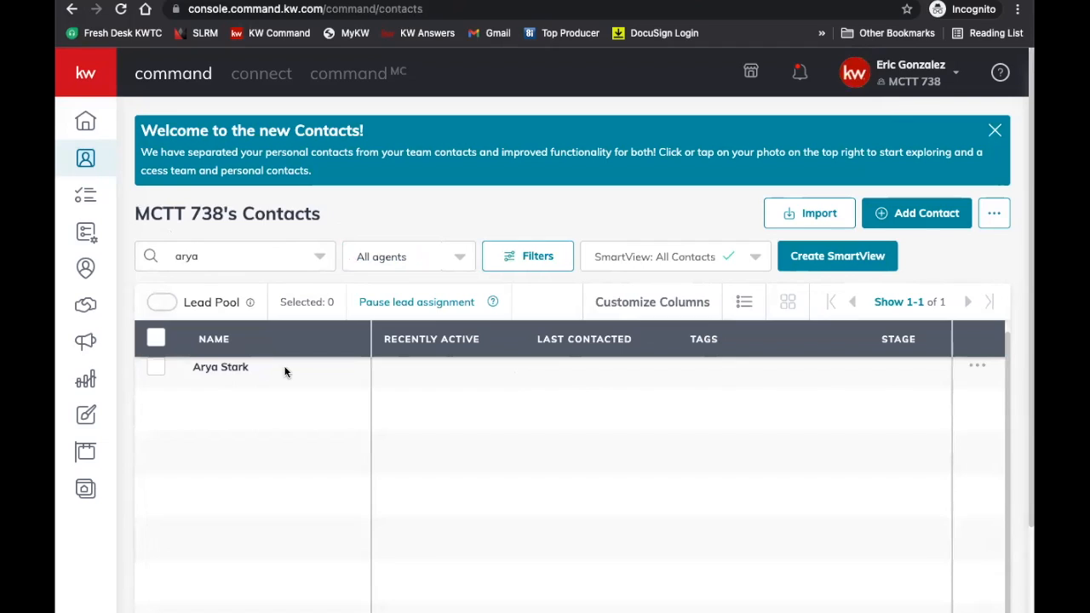
left_click(228, 370)
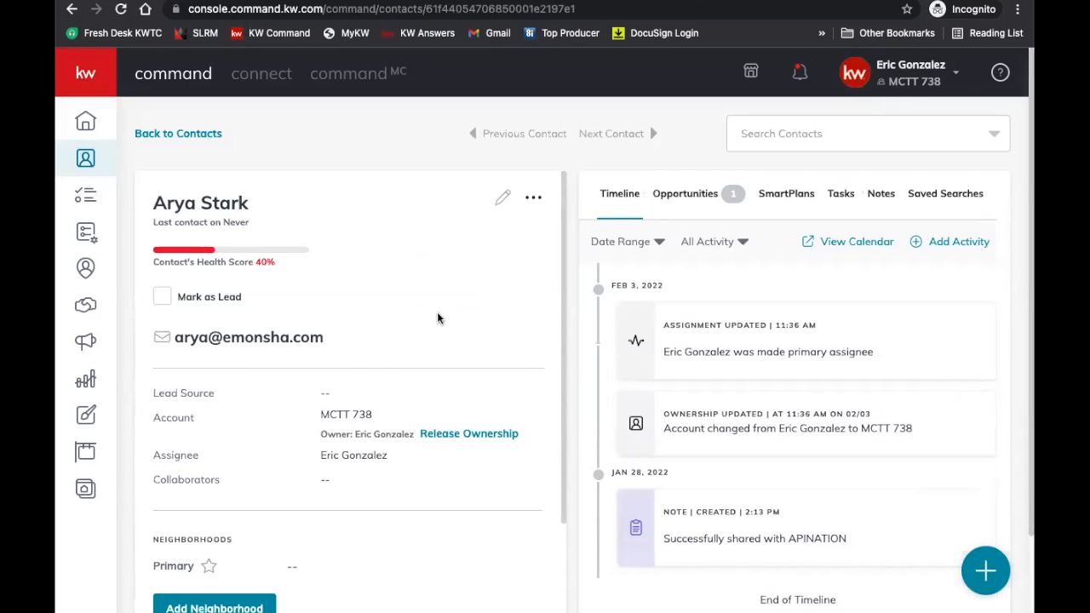
Review the client's record and show their Opportunities
scroll(436, 314, "down", 1)
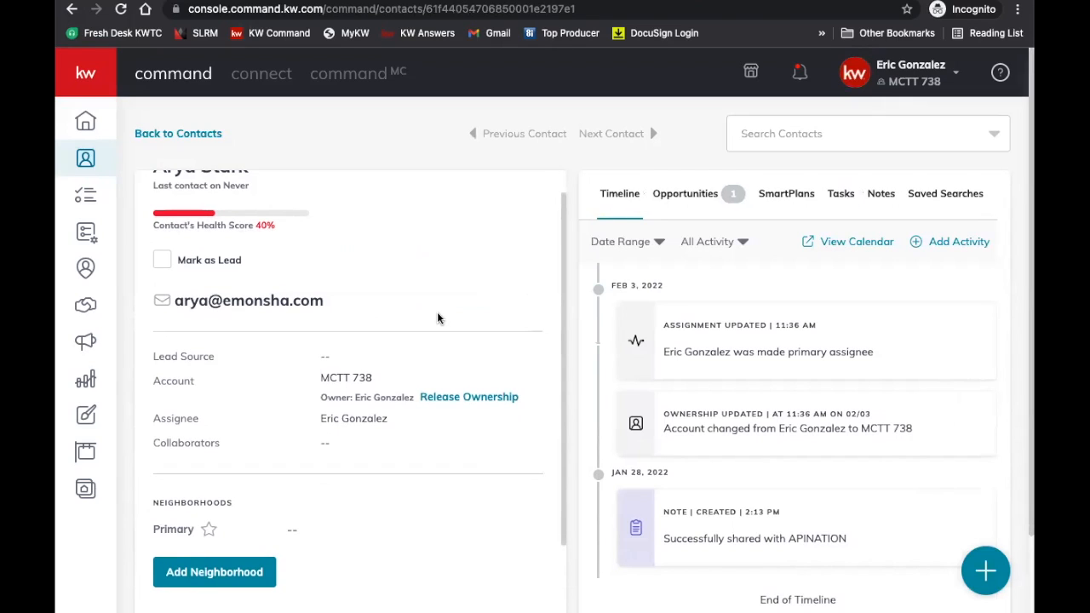
scroll(438, 317, "up", 1)
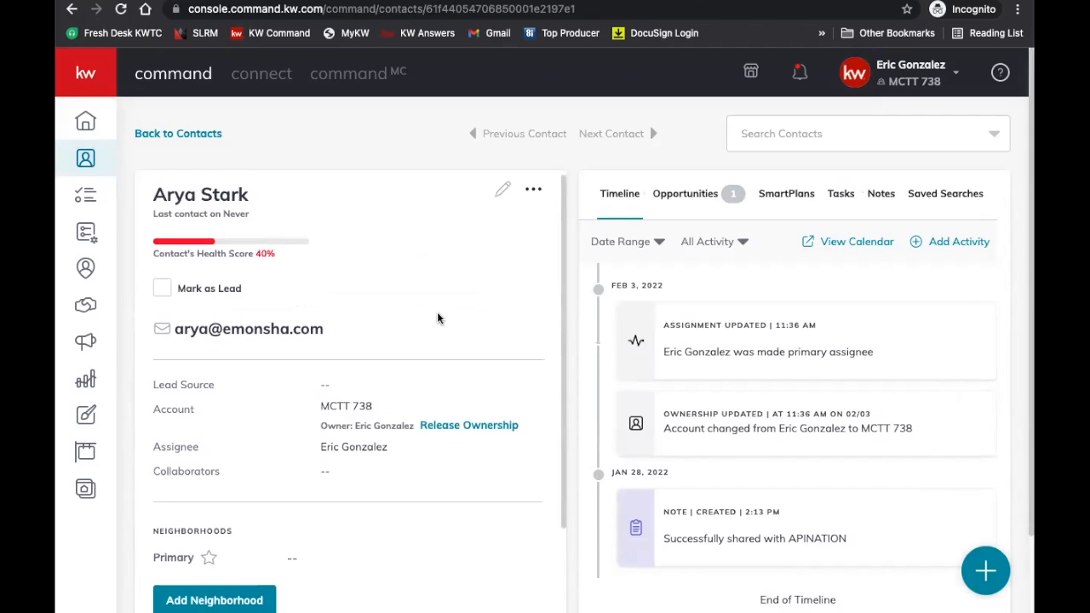
scroll(436, 319, "up", 1)
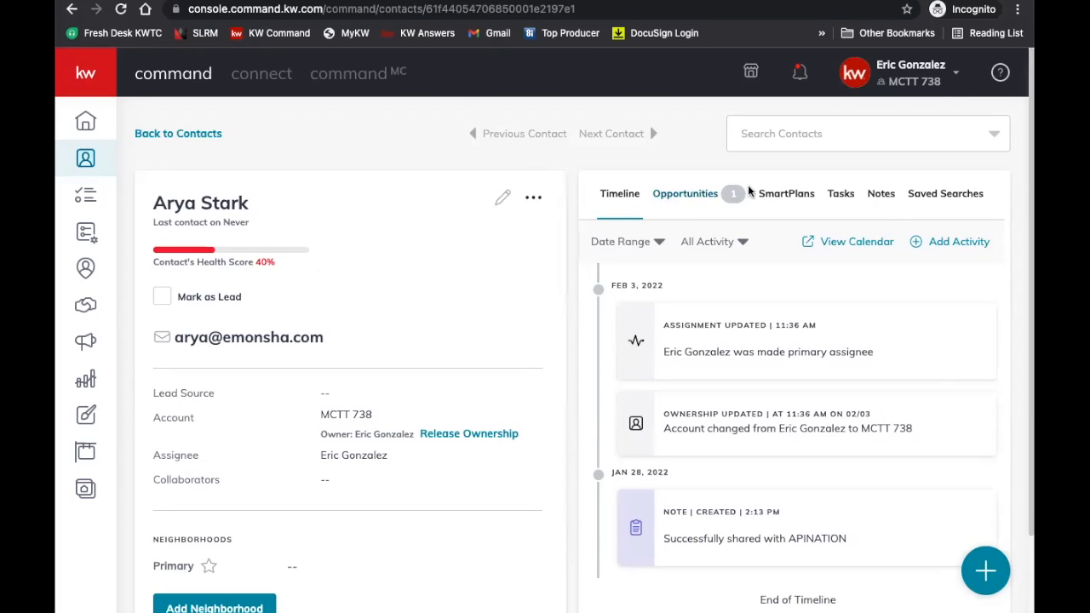
left_click(680, 200)
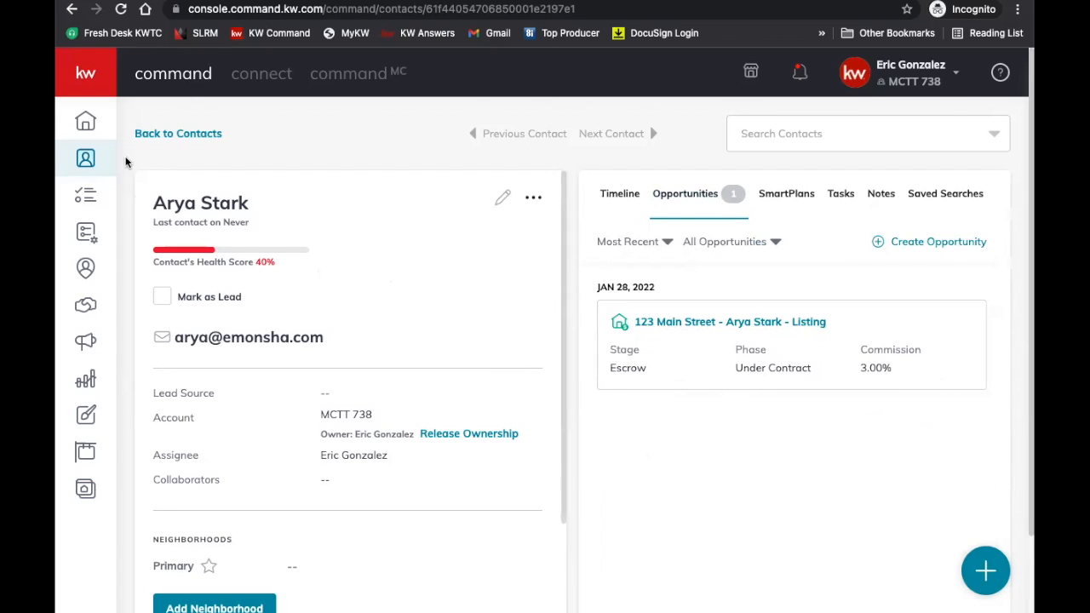
Open the Opportunities page in a new tab, then start a new opportunity for the client
mouse_move(139, 190)
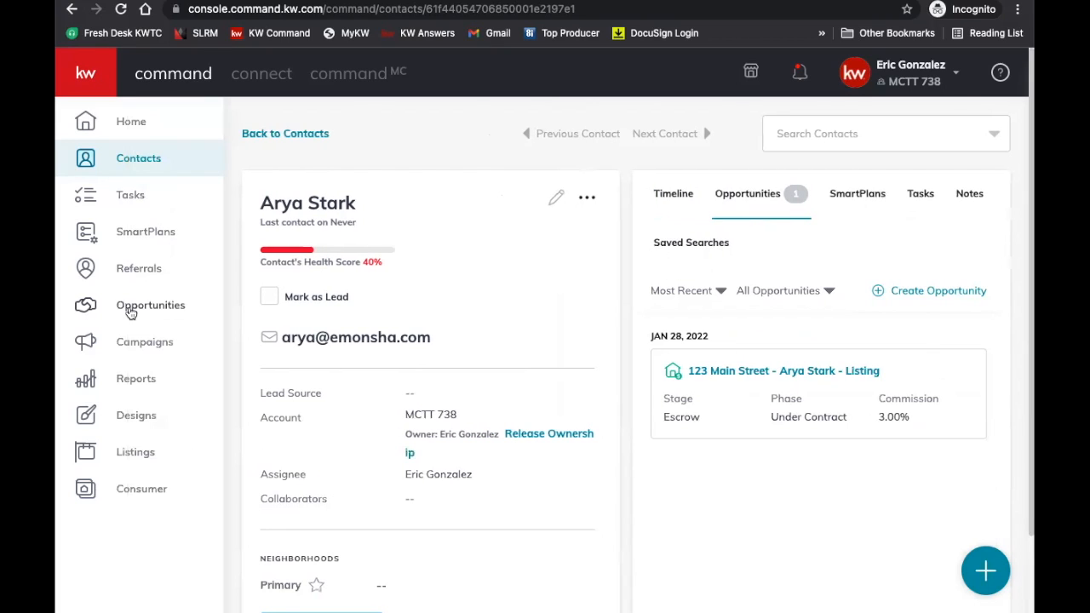
right_click(124, 312)
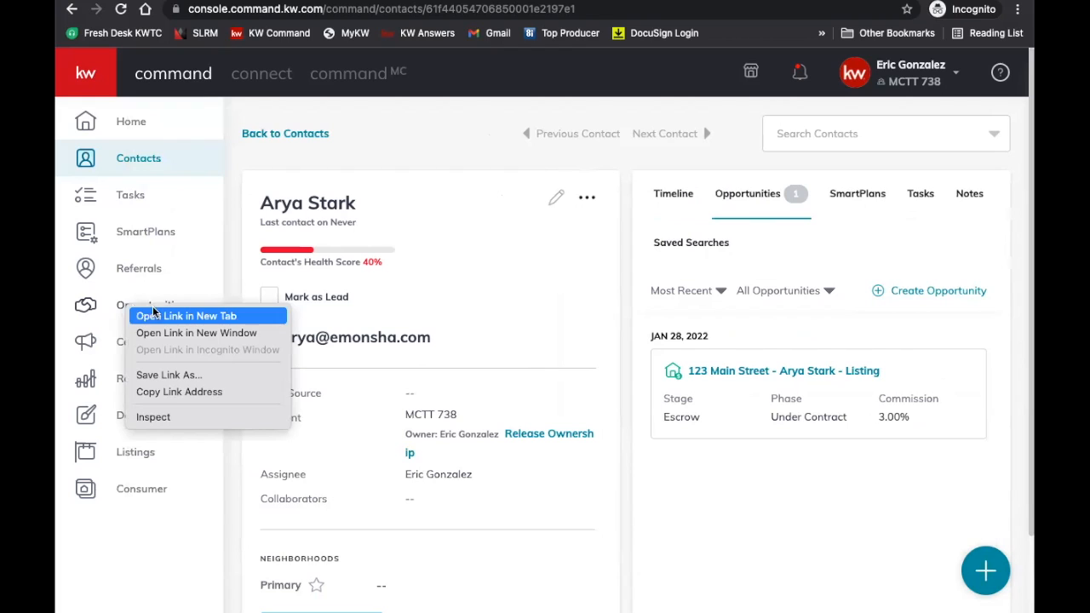
left_click(155, 322)
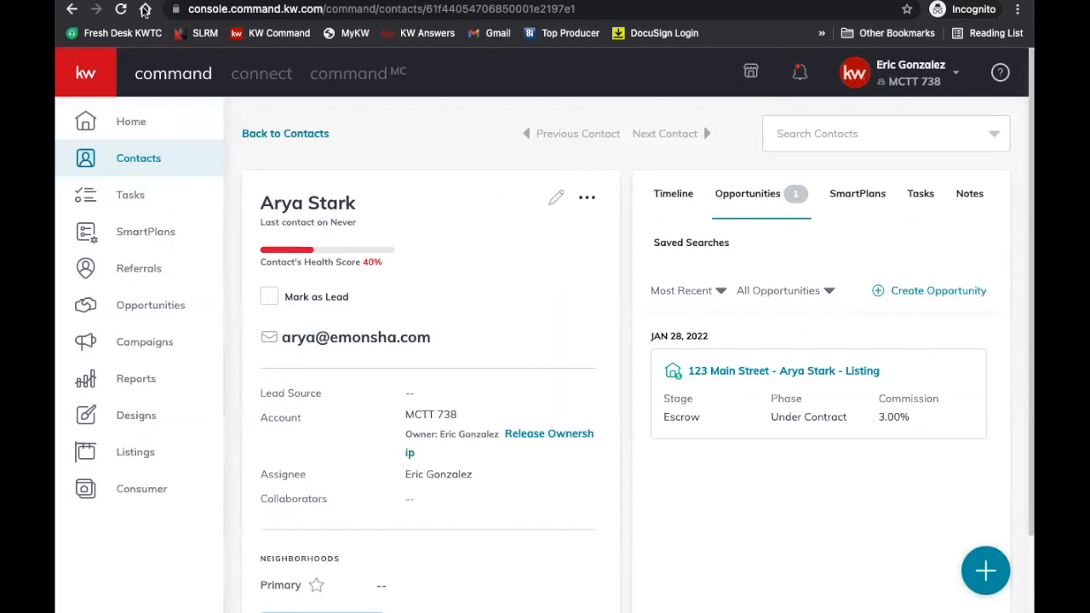
left_click(281, 1)
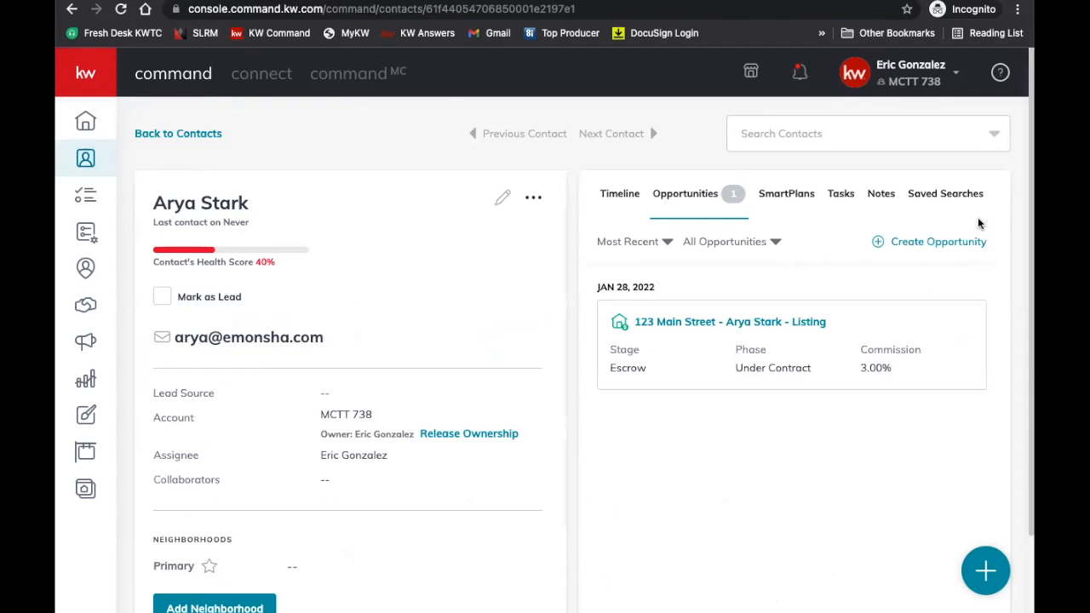
left_click(940, 245)
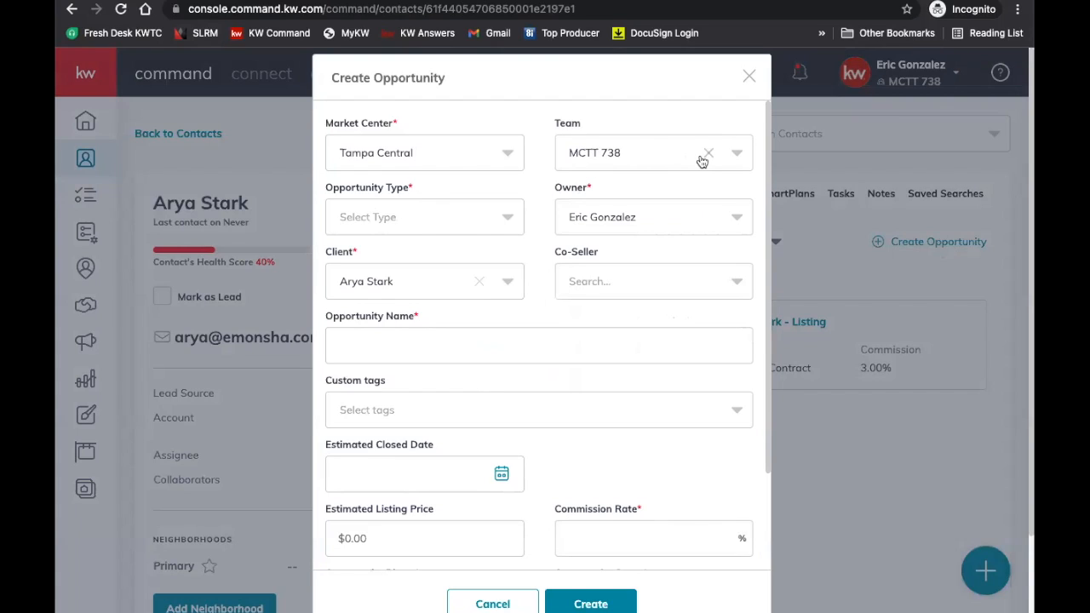
Check the Team options, keep team MCTT 738, and review the prefilled Create Opportunity form
left_click(737, 154)
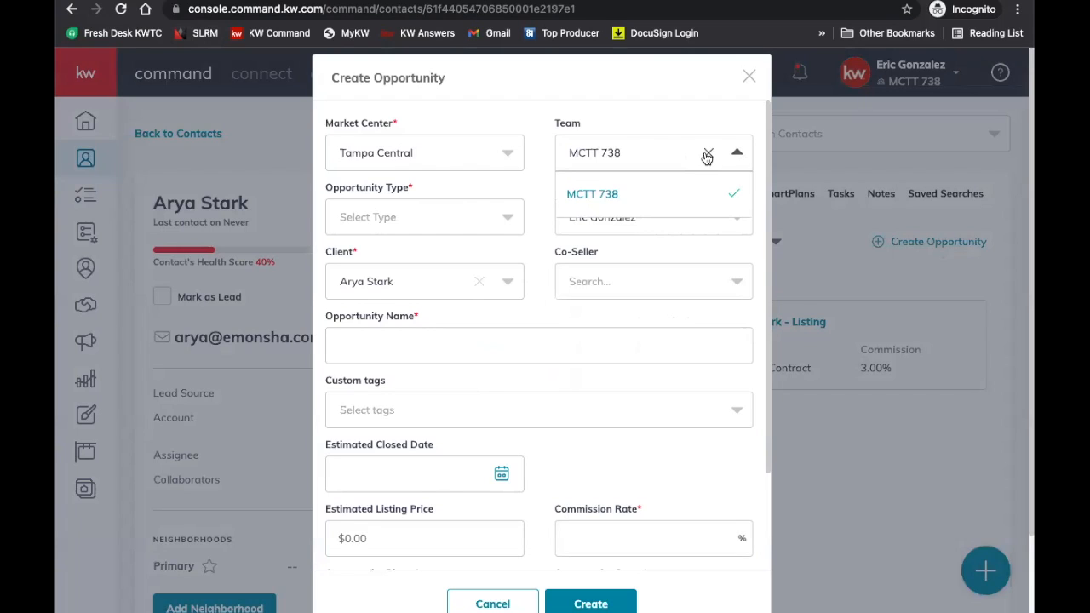
left_click(686, 124)
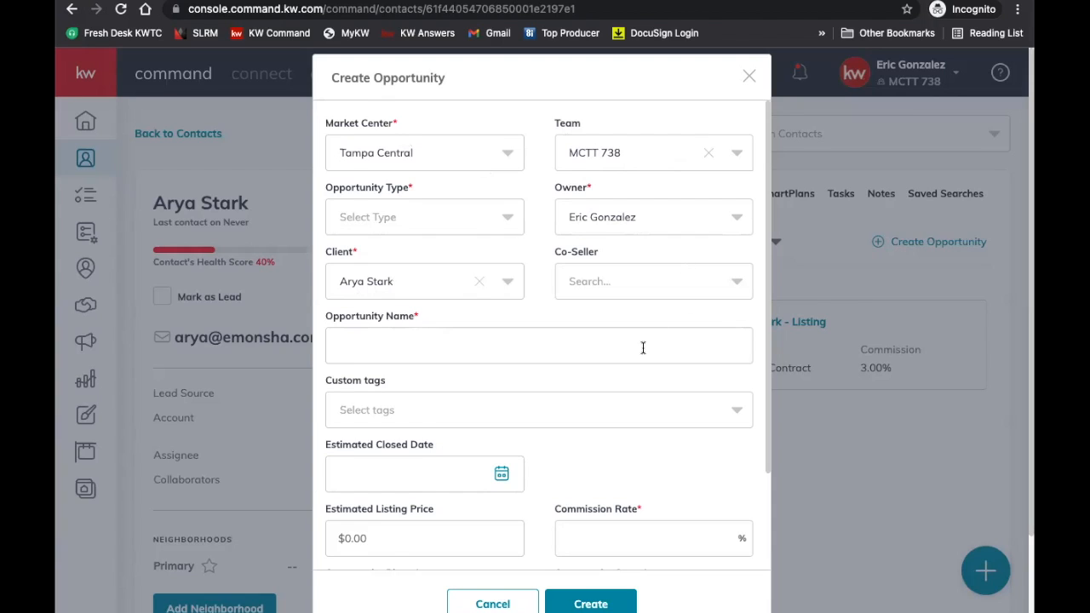
scroll(643, 355, "down", 1)
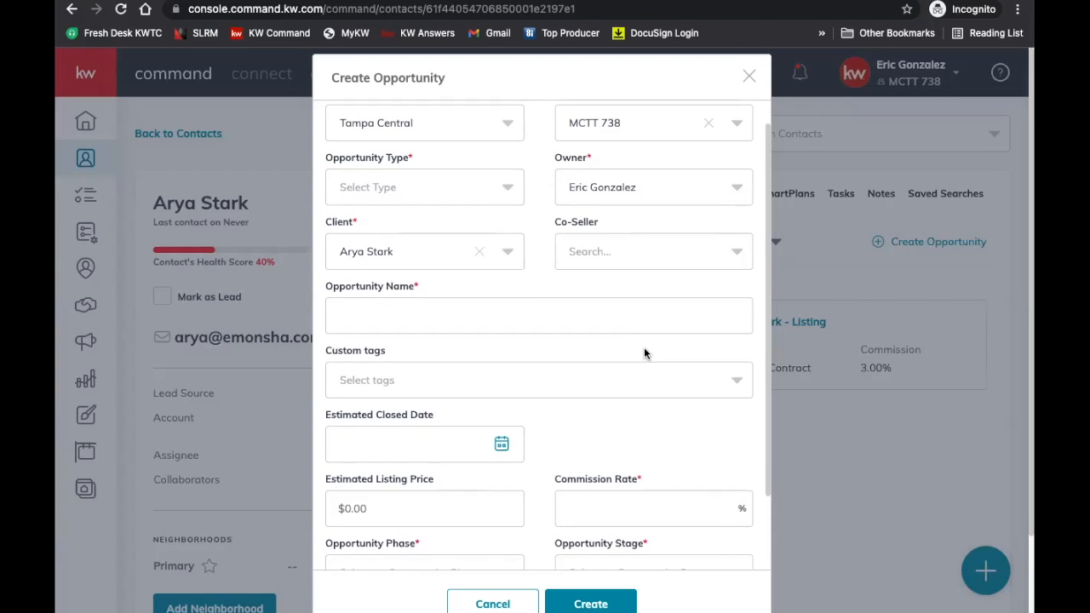
scroll(643, 354, "up", 1)
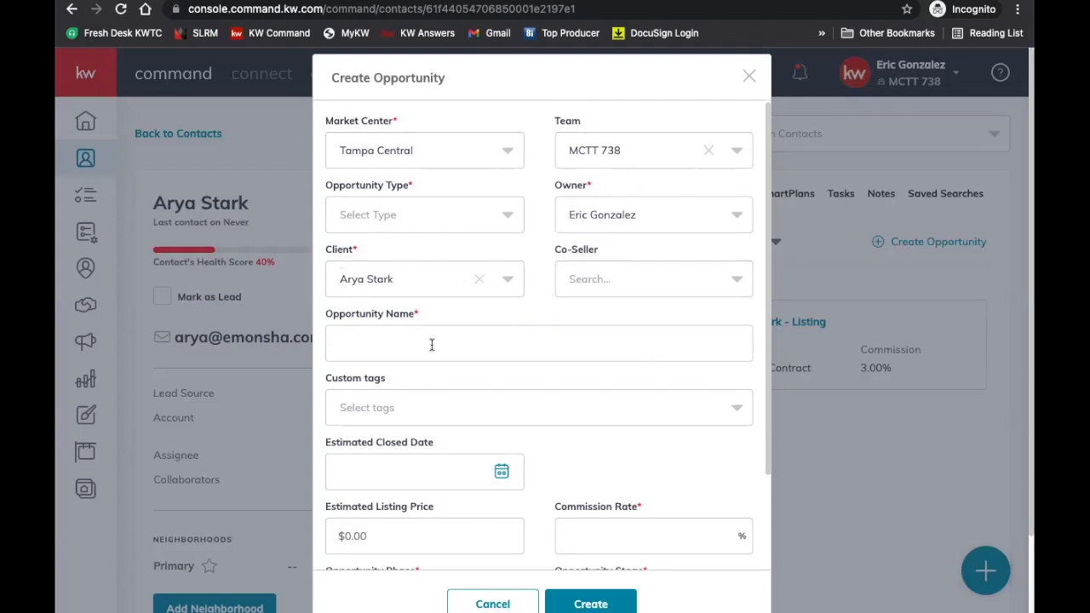
scroll(434, 345, "down", 1)
scroll(435, 346, "down", 3)
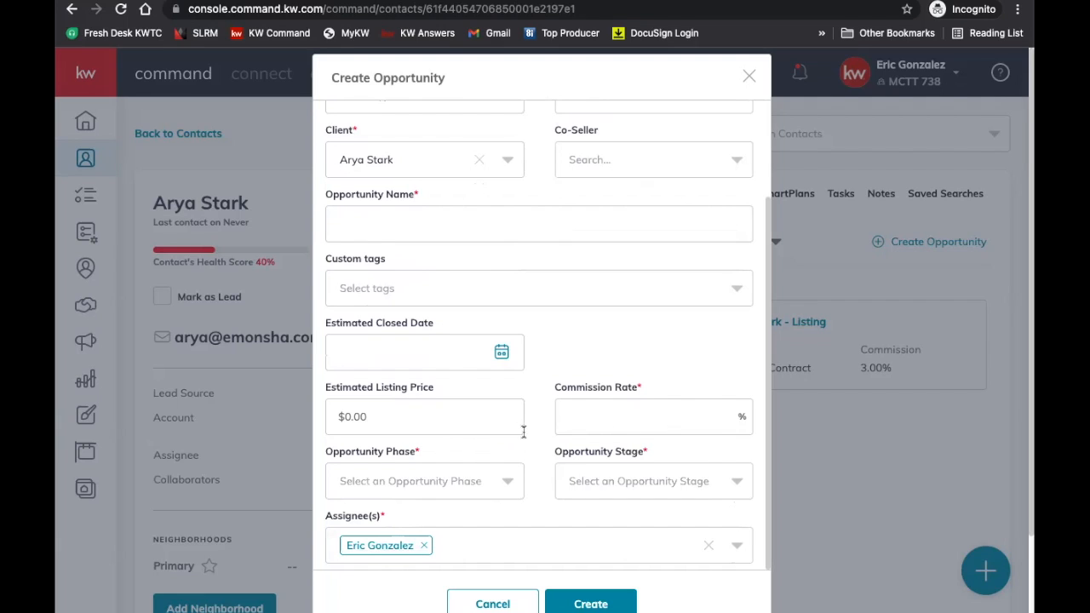
scroll(537, 400, "up", 3)
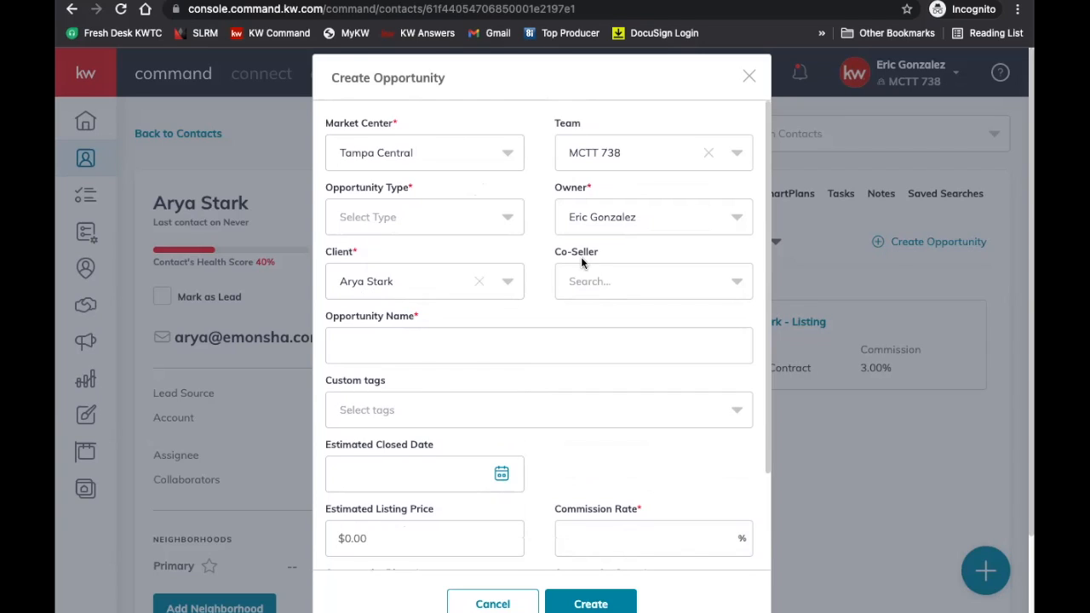
Set the Opportunity Type to Buyer and bring up the co-buyer search
left_click(477, 220)
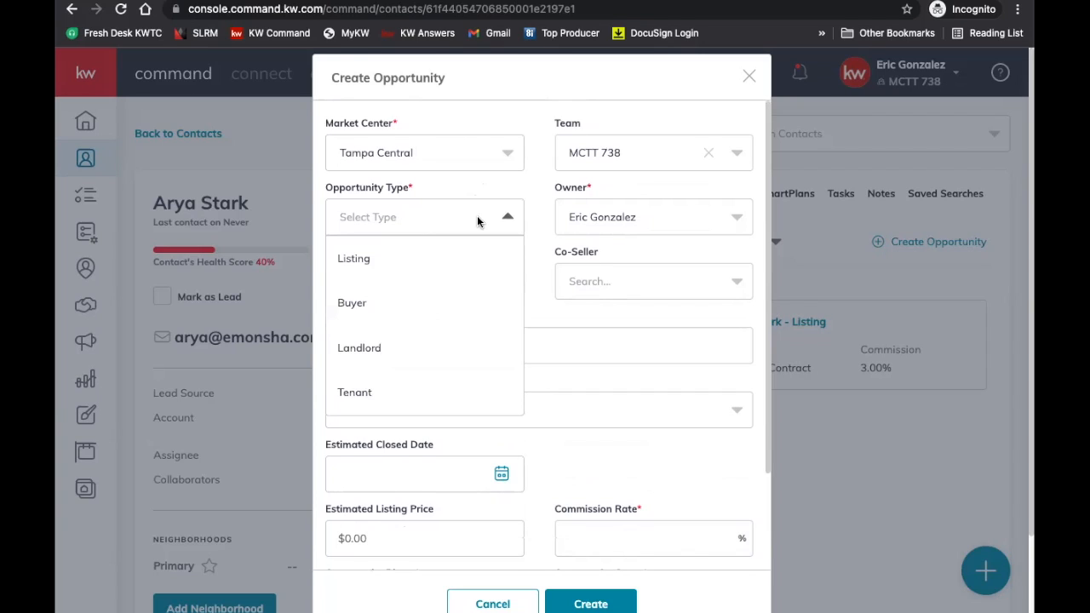
left_click(347, 302)
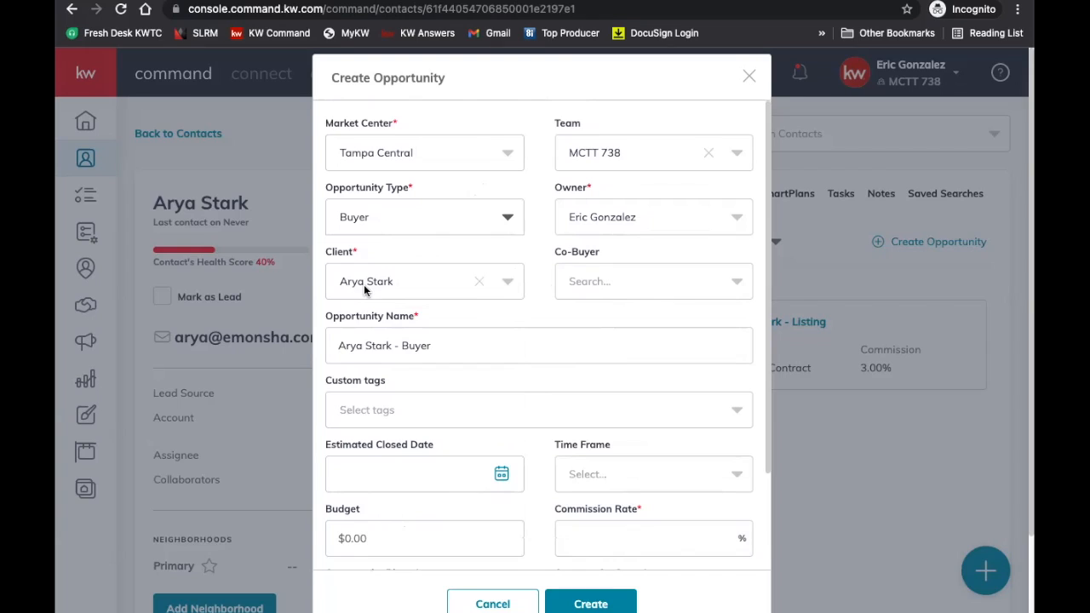
left_click(625, 290)
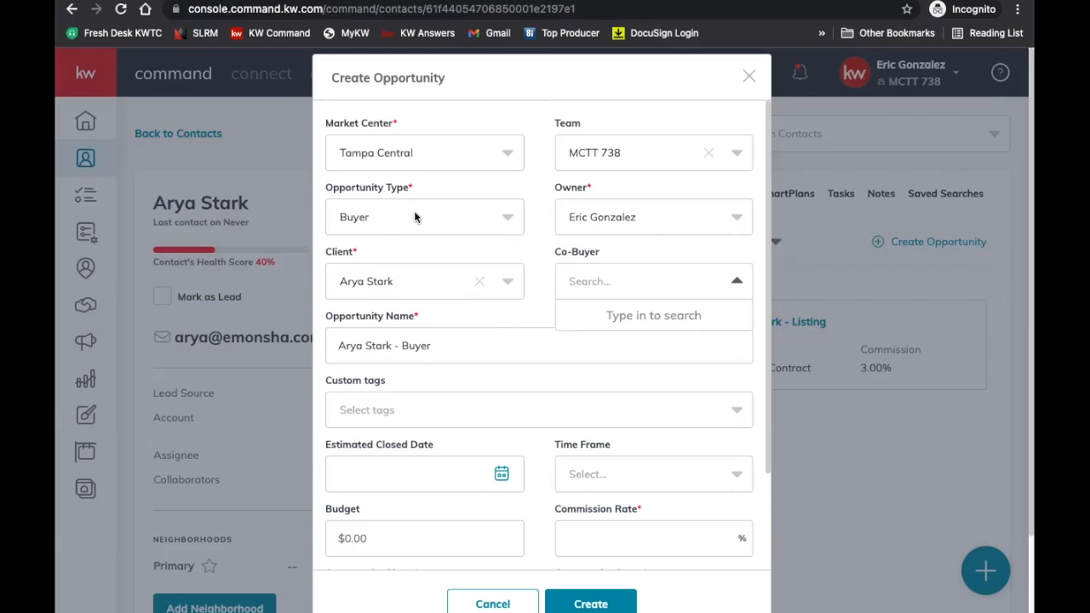
Prefix the opportunity name with '123 Main Street - '
scroll(414, 217, "down", 1)
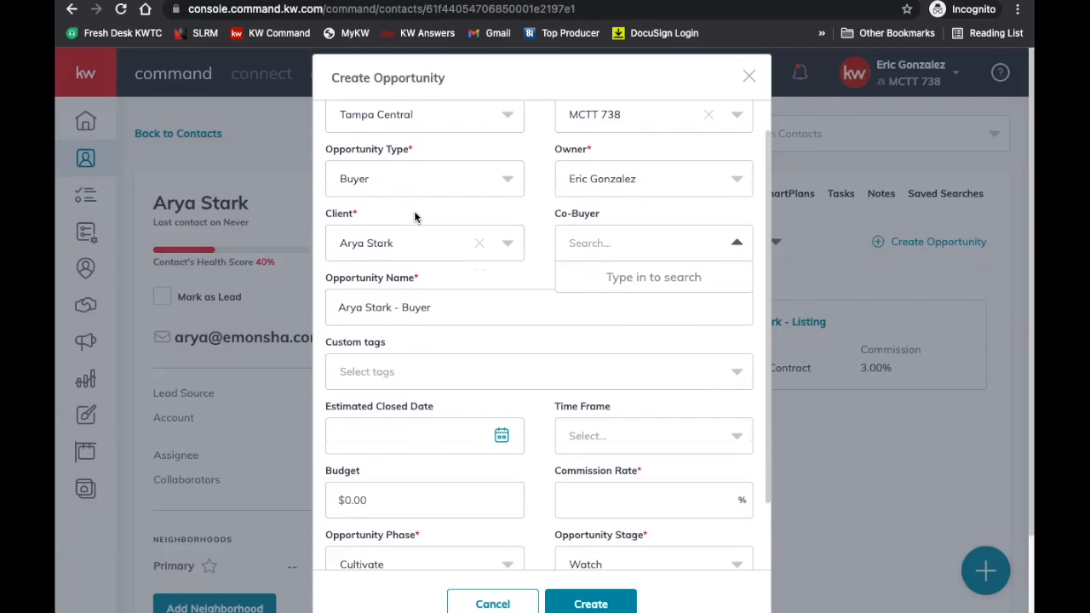
left_click(362, 304)
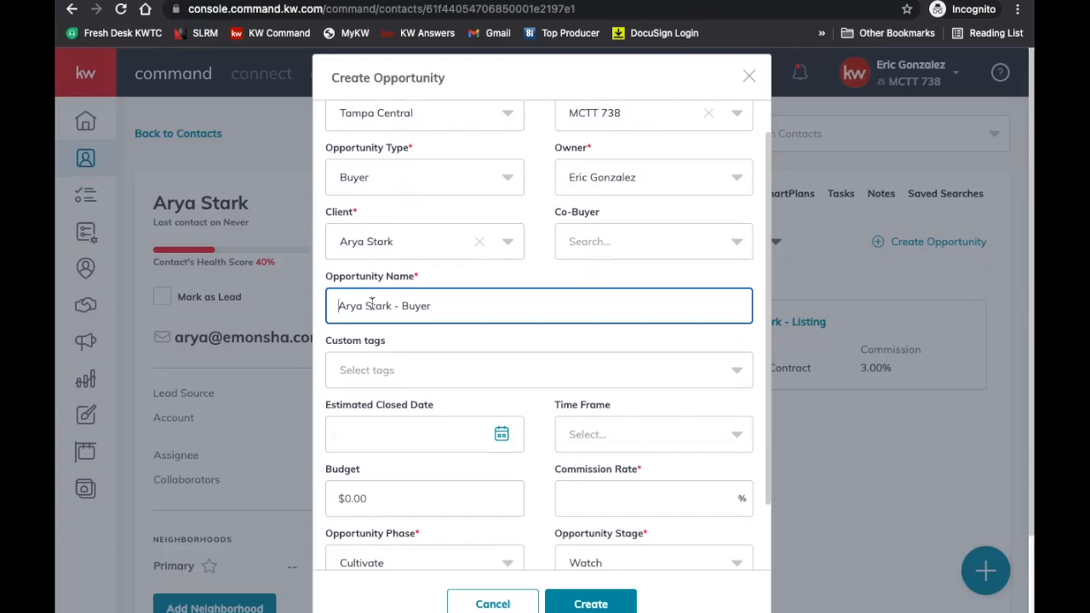
type("123")
type(" MAi")
key("BackSpace")
key("BackSpace")
type("ain S")
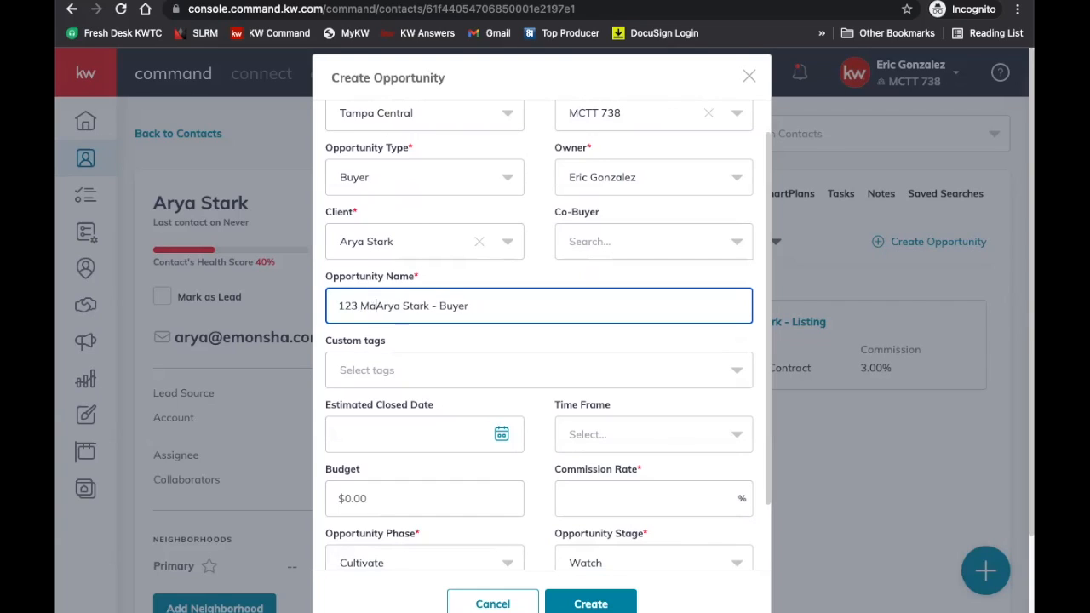
type("treet -")
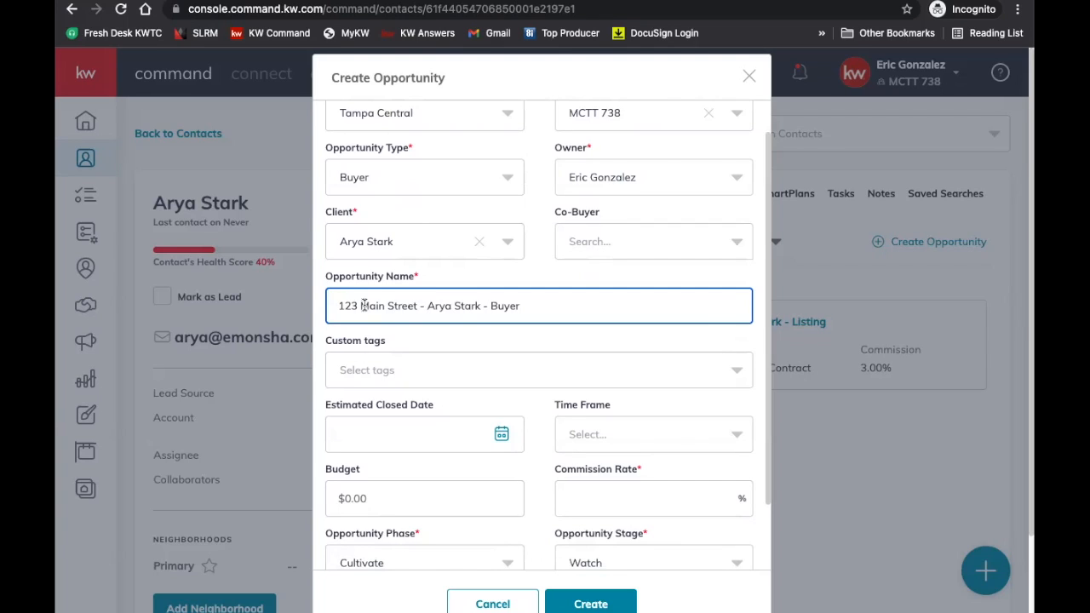
scroll(388, 308, "down", 1)
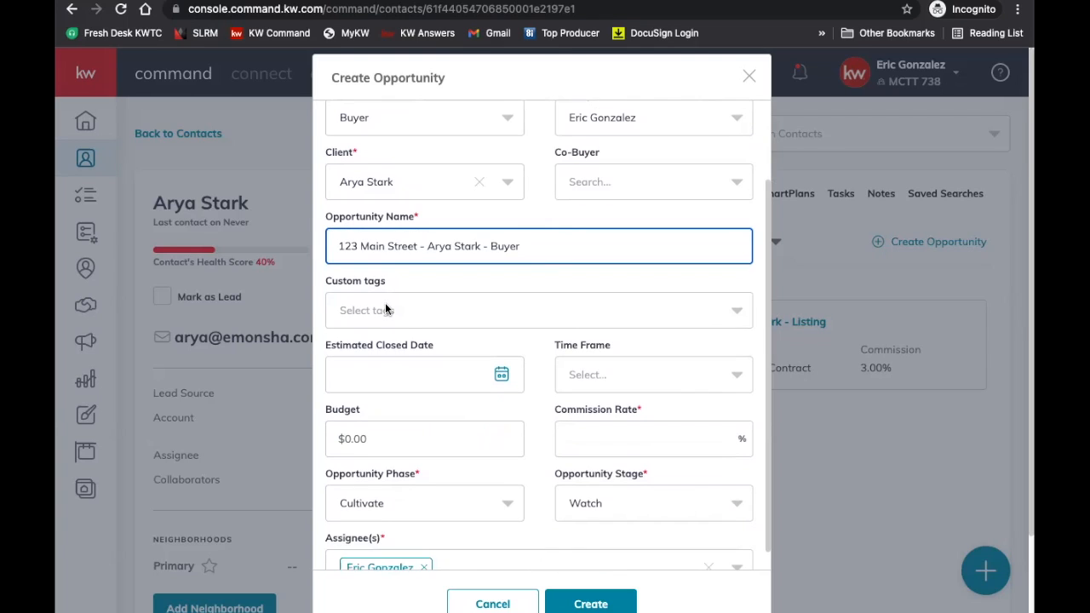
scroll(388, 307, "down", 1)
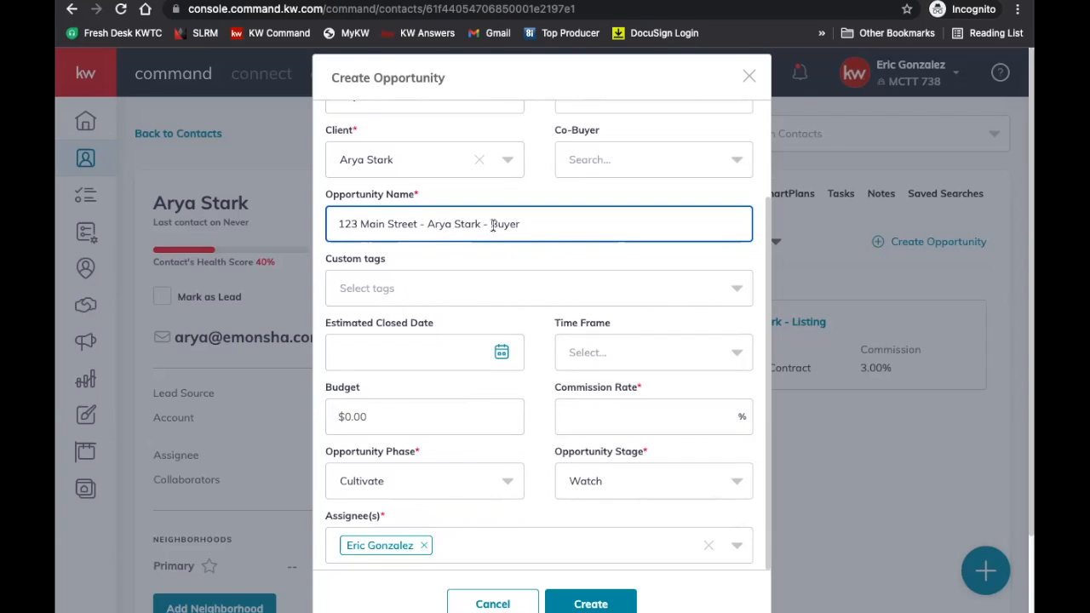
scroll(493, 225, "down", 1)
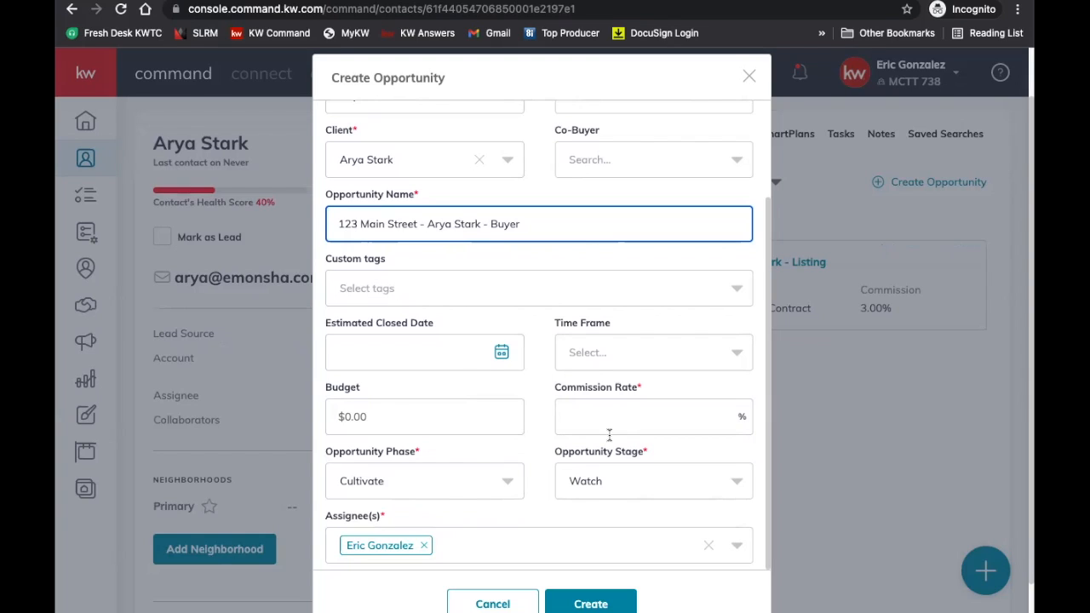
left_click(591, 415)
Enter a 3% commission rate, Active opportunity phase and Negotiations opportunity stage
type("3")
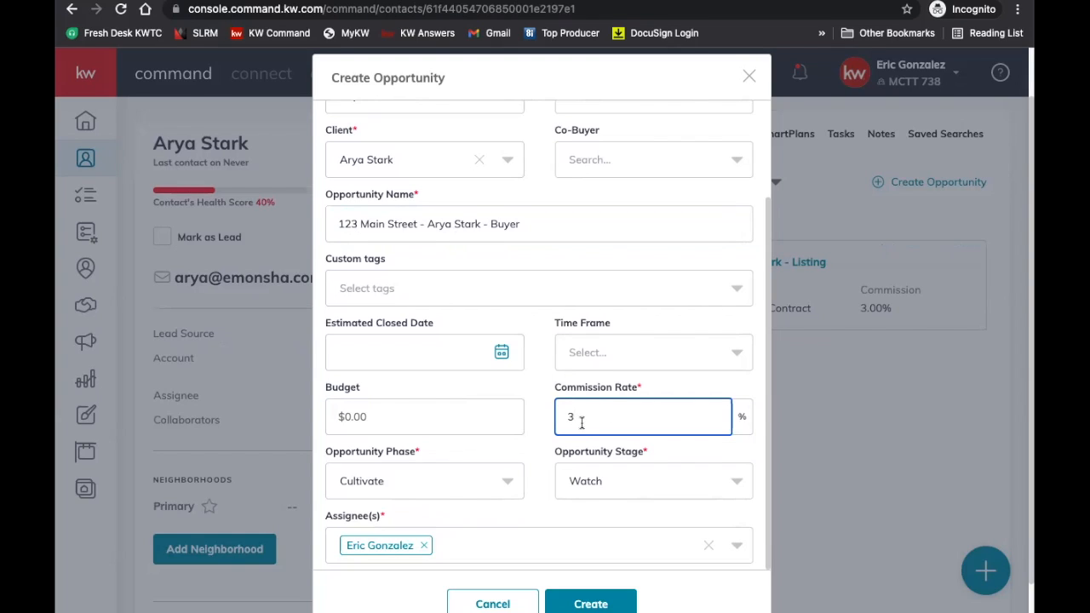
scroll(485, 438, "down", 2)
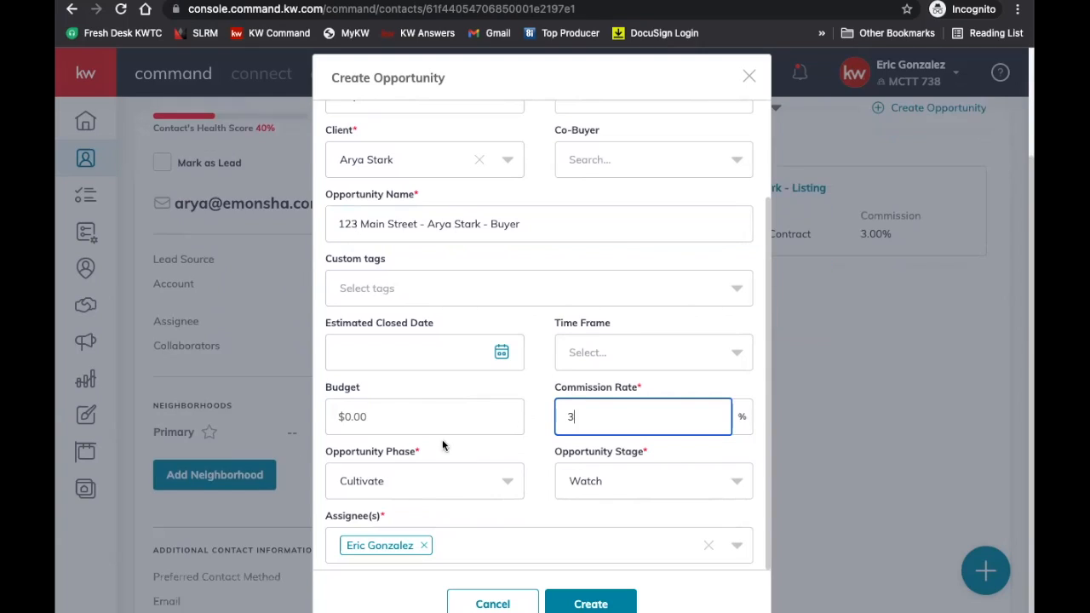
left_click(455, 484)
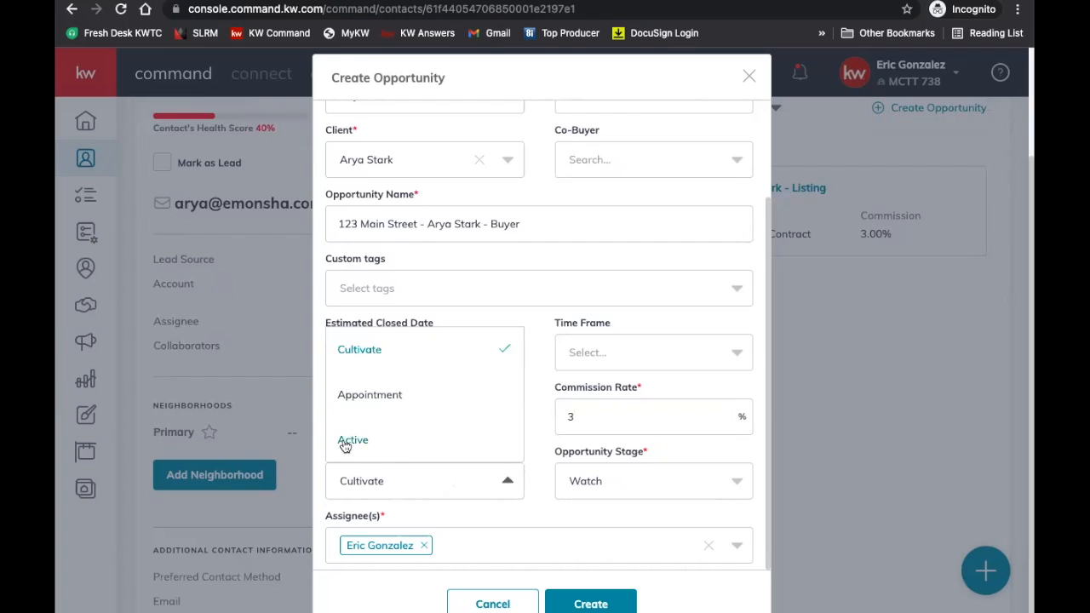
left_click(340, 441)
left_click(587, 482)
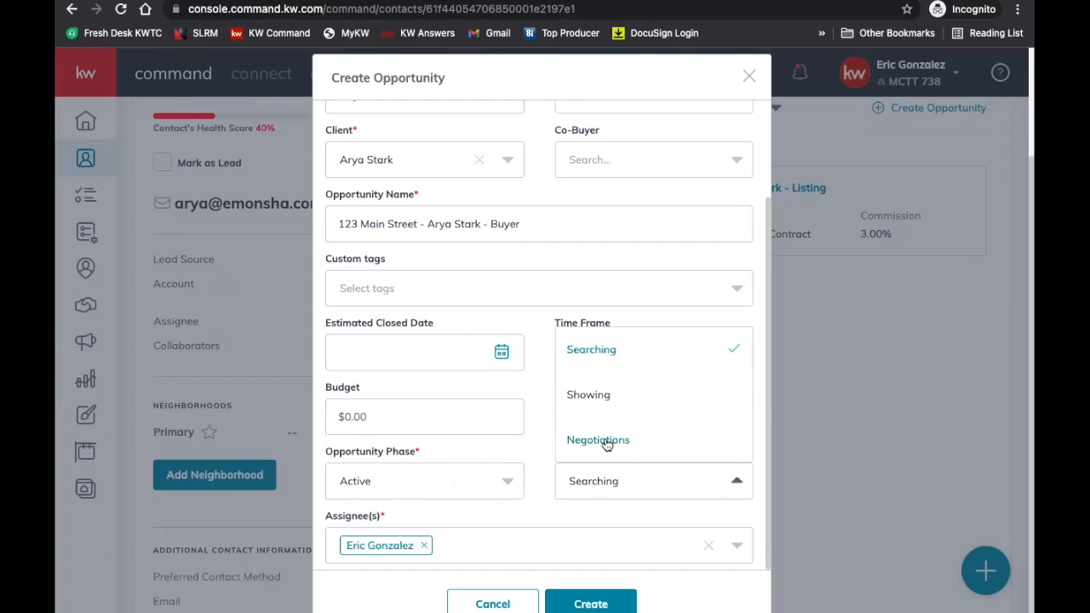
left_click(608, 439)
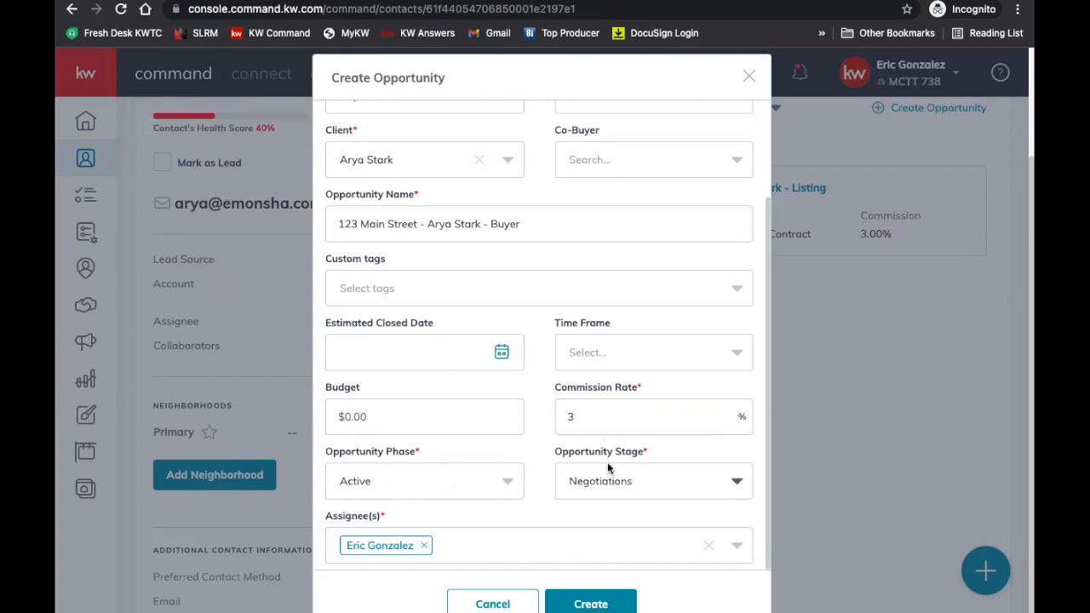
scroll(604, 502, "down", 1)
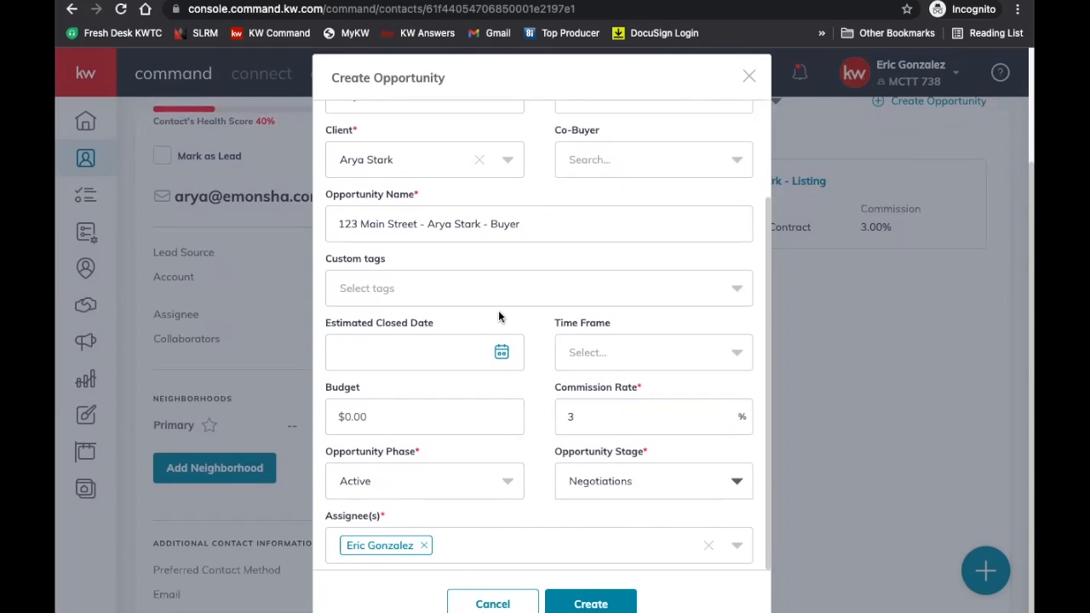
scroll(518, 363, "up", 2)
scroll(519, 362, "down", 2)
Create the 123 Main Street Buyer opportunity and open its card from the Opportunities list
left_click(587, 604)
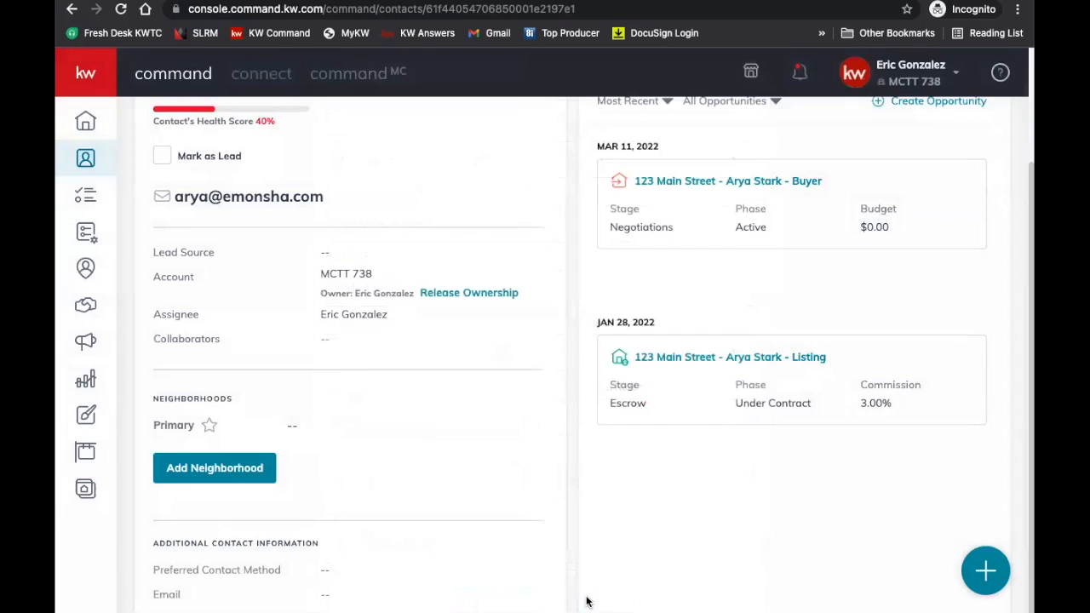
scroll(726, 400, "up", 1)
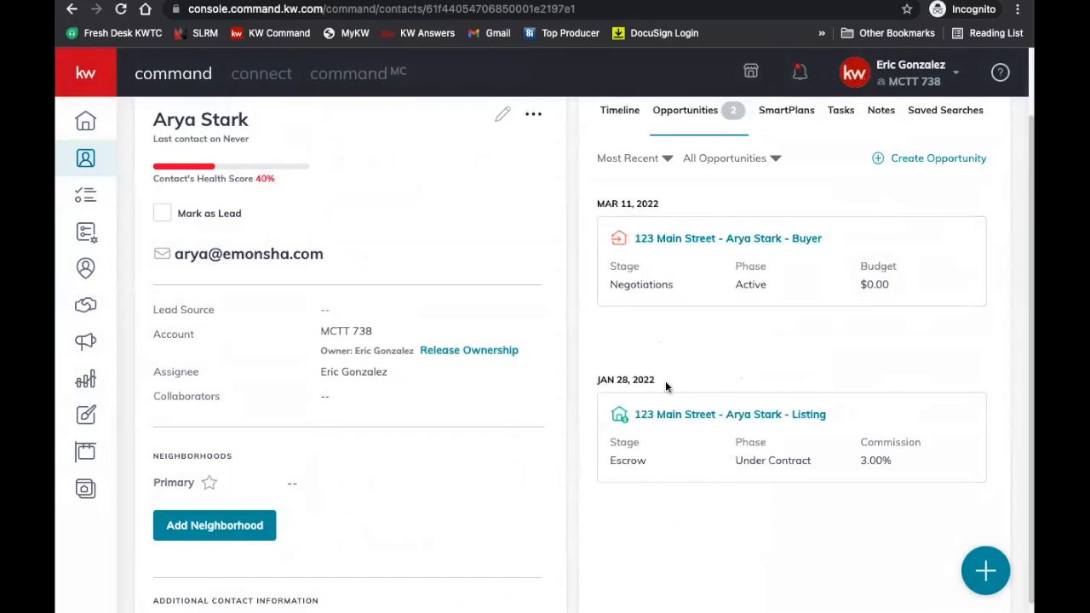
left_click(686, 241)
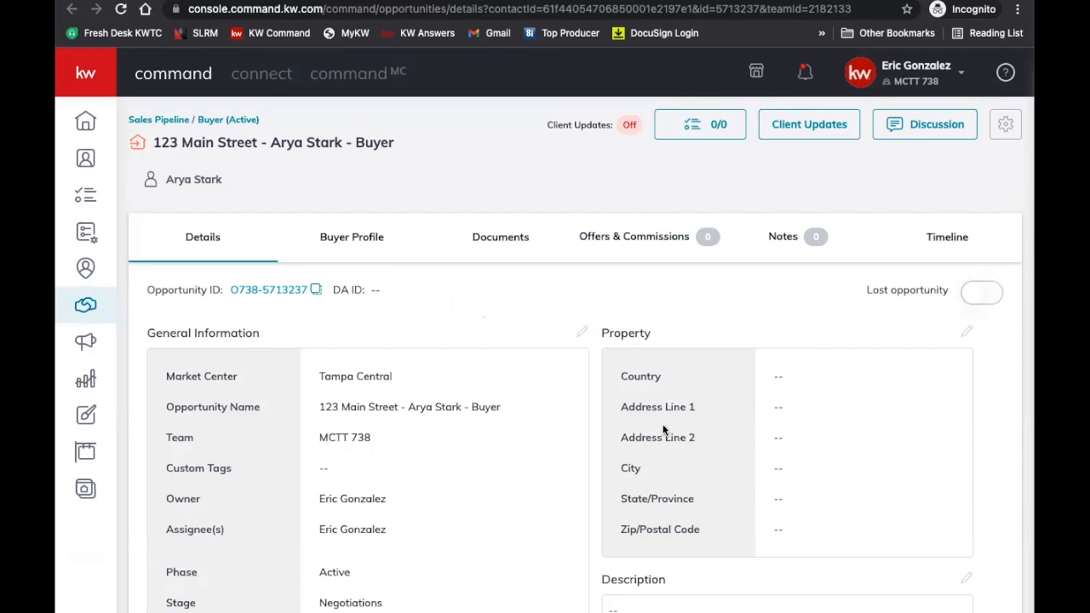
Save the property as 123 Main Street, Auburndale, Florida, United States of America
left_click(965, 333)
left_click(362, 209)
left_click(393, 246)
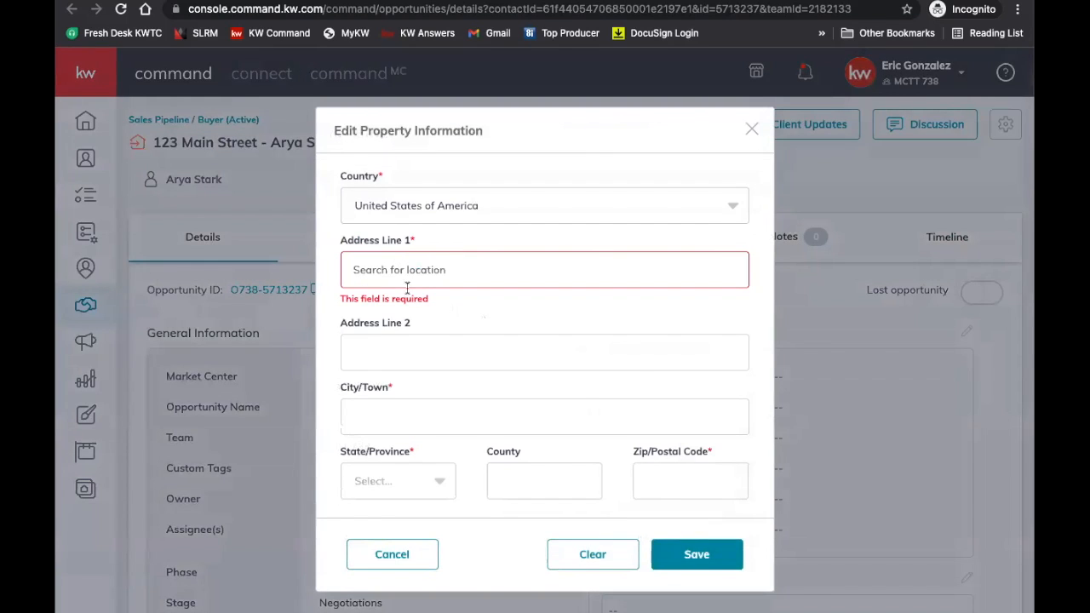
type("123 MAin")
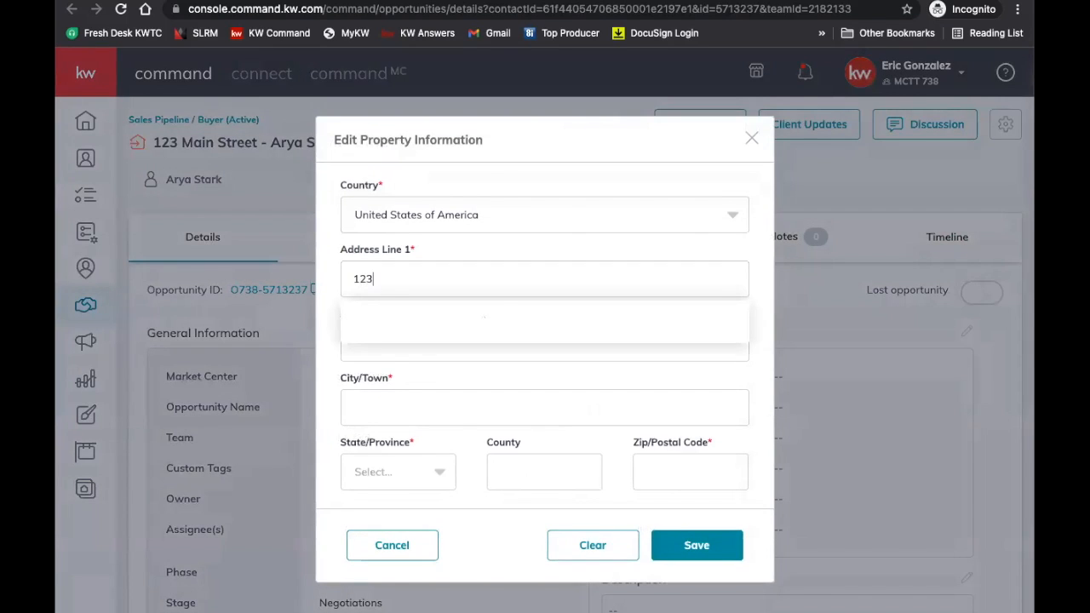
key("BackSpace")
key("BackSpace")
key("BackSpace")
type("ain. Str")
key("BackSpace")
key("BackSpace")
key("BackSpace")
key("BackSpace")
key("BackSpace")
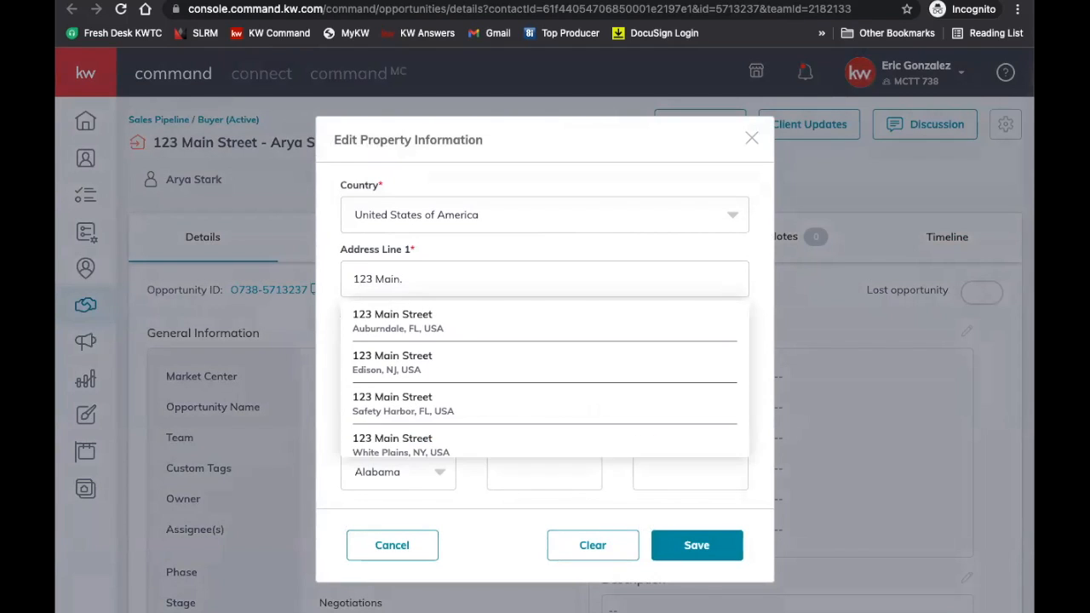
type("Street")
left_click(399, 322)
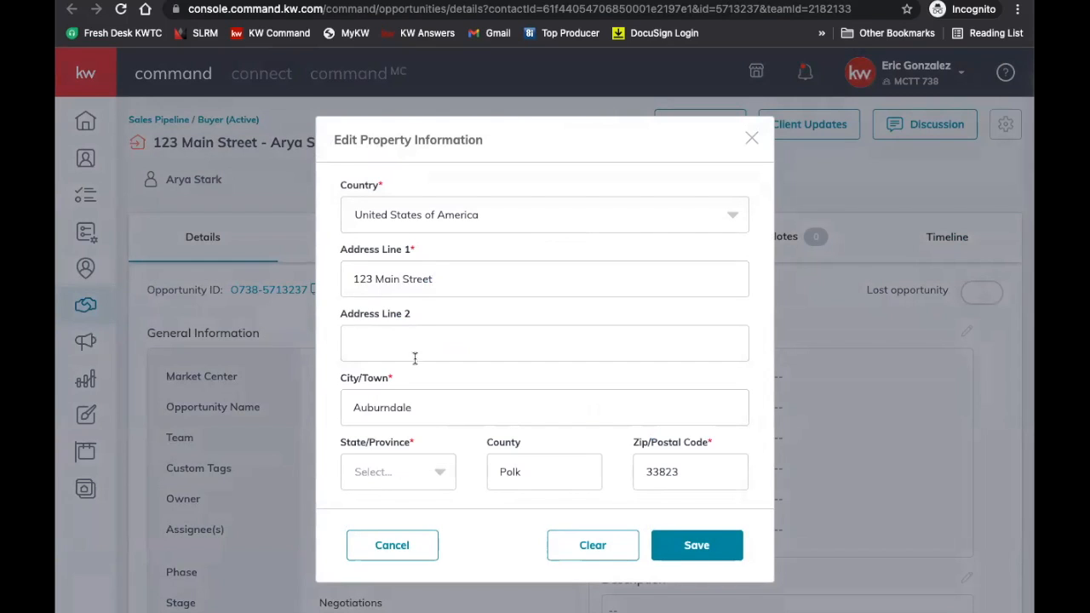
left_click(440, 470)
left_click(499, 406)
left_click(701, 546)
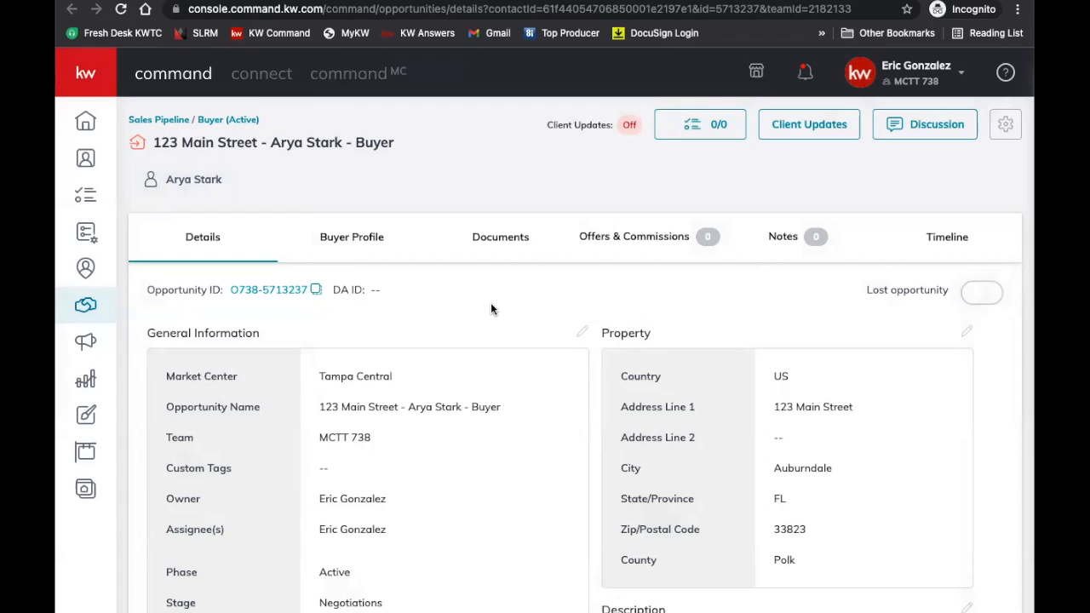
Look over the opportunity page, then switch to its Documents section
scroll(492, 309, "down", 1)
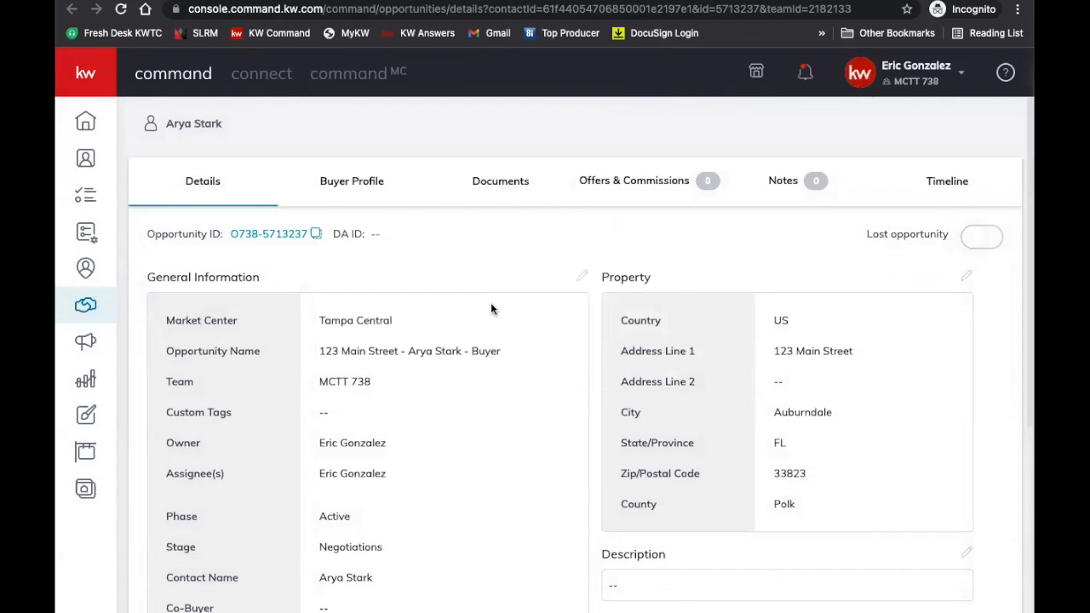
scroll(491, 309, "down", 1)
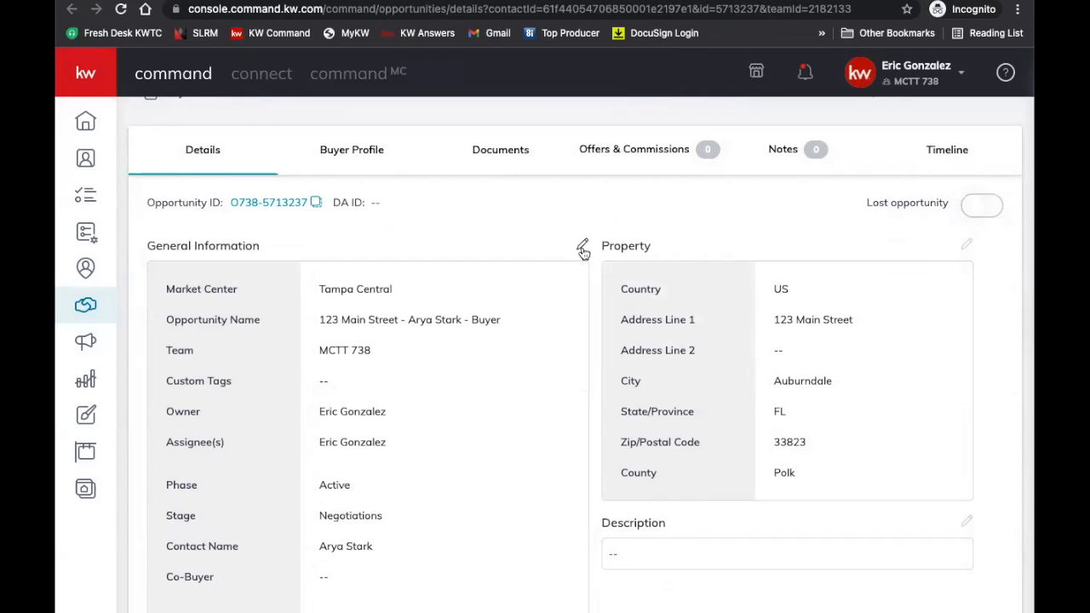
scroll(497, 346, "down", 5)
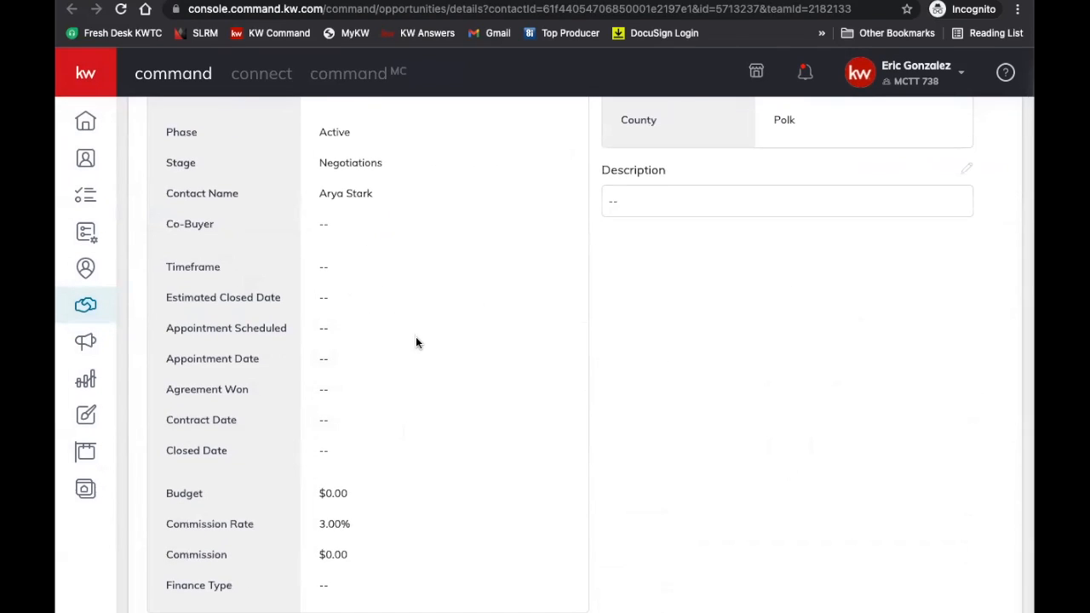
scroll(416, 333, "up", 5)
scroll(374, 215, "up", 2)
scroll(381, 432, "down", 5)
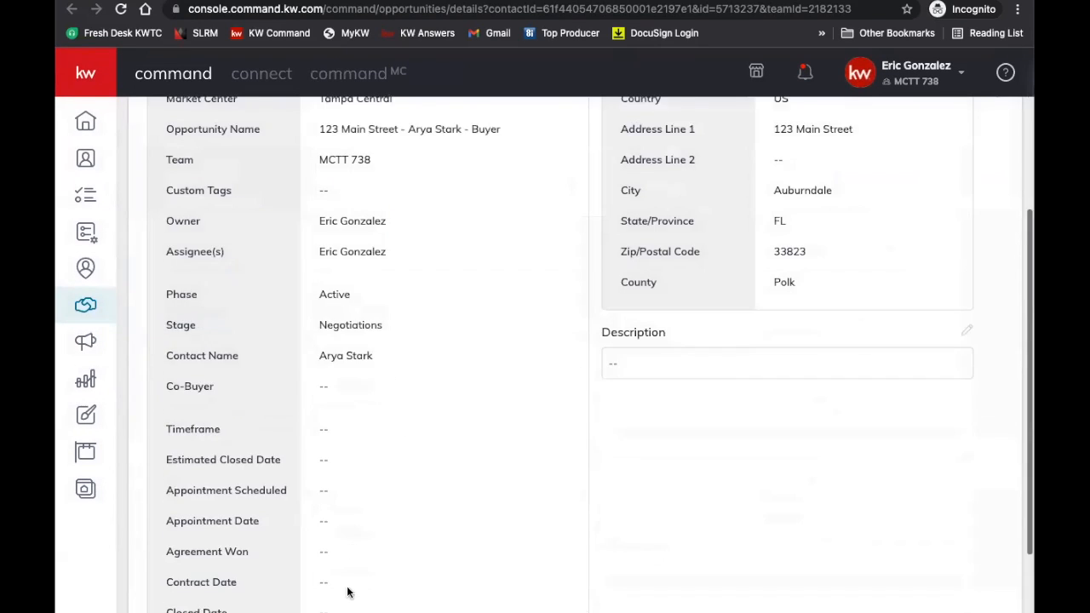
scroll(400, 584, "up", 4)
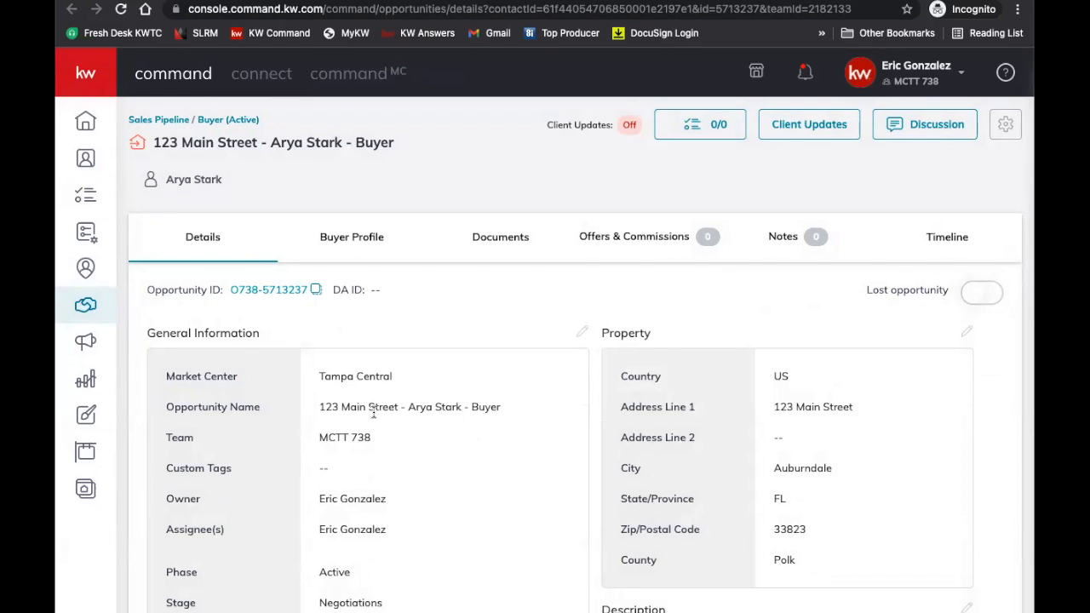
scroll(373, 412, "down", 1)
scroll(374, 417, "down", 5)
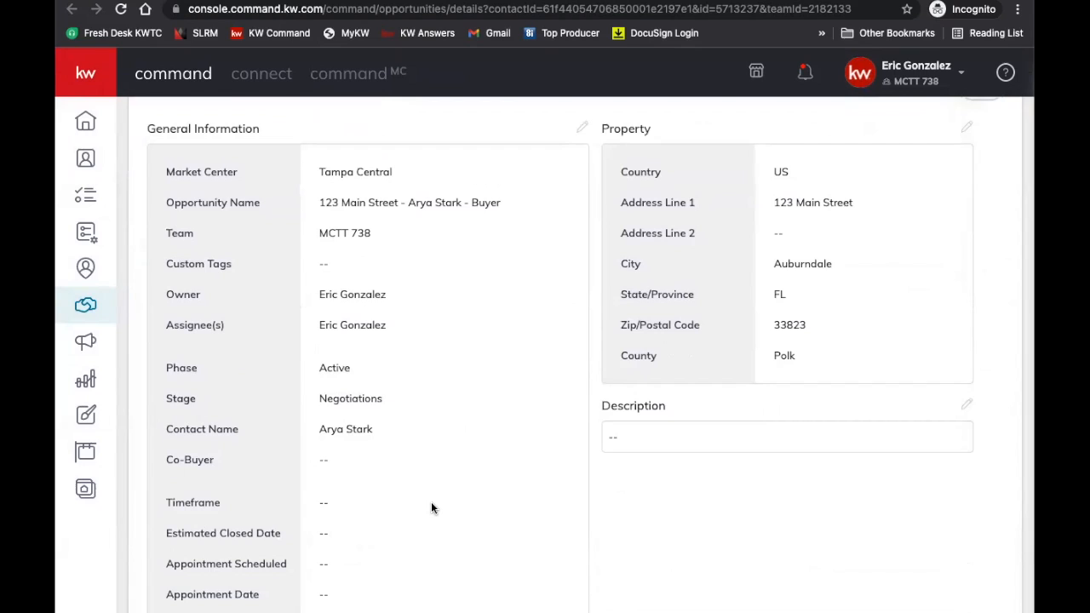
scroll(430, 508, "up", 4)
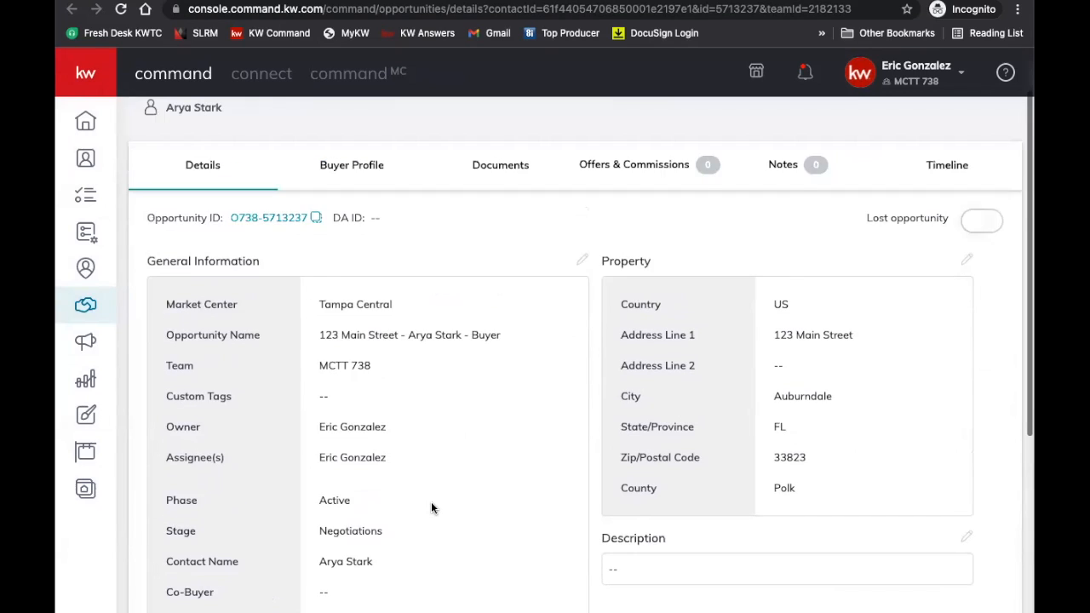
scroll(431, 508, "up", 2)
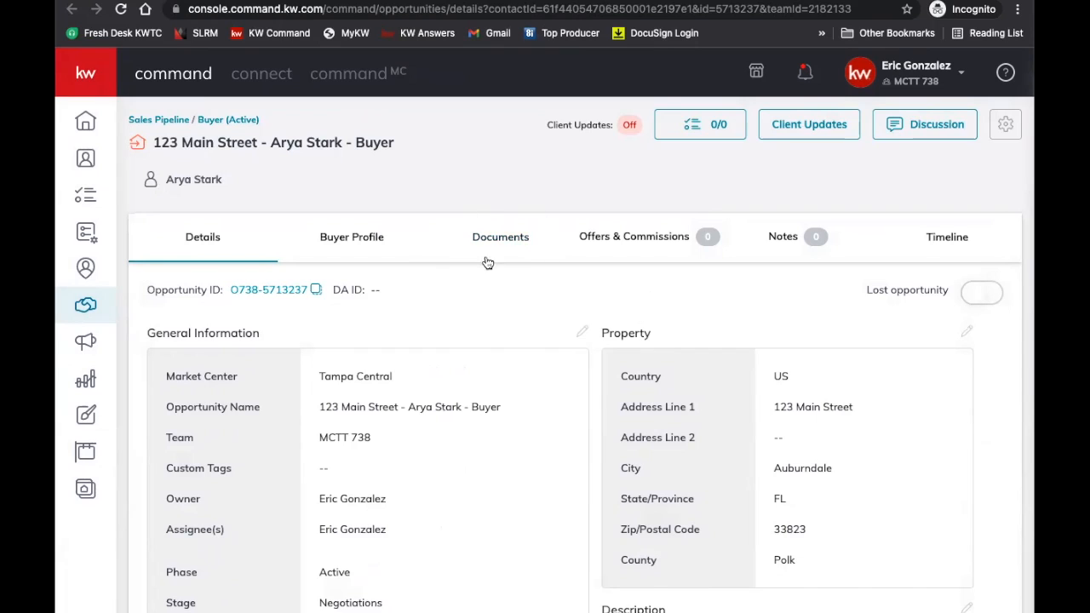
scroll(499, 246, "down", 1)
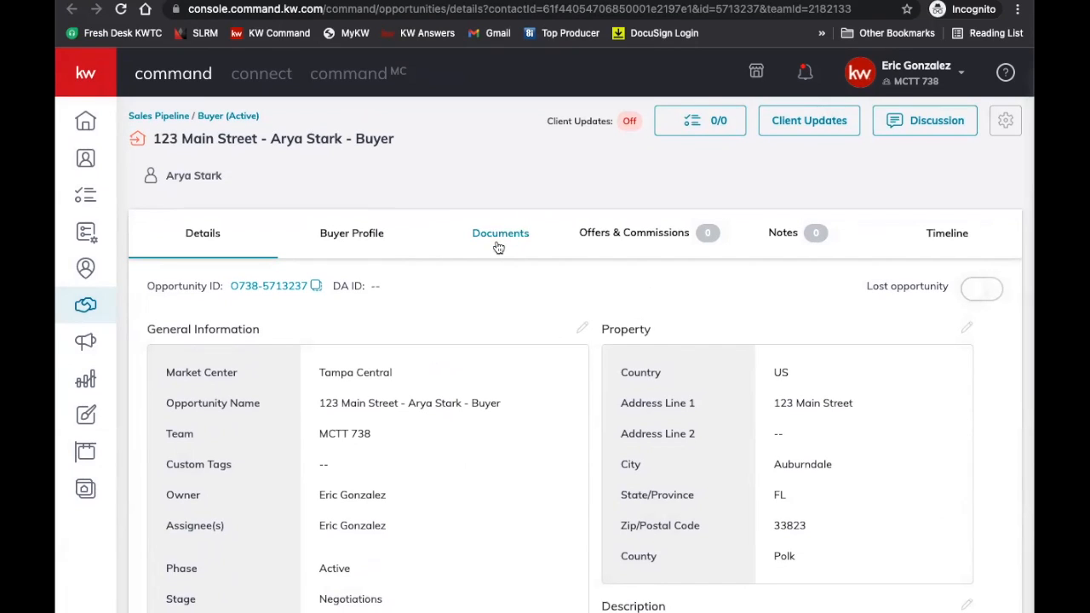
left_click(498, 246)
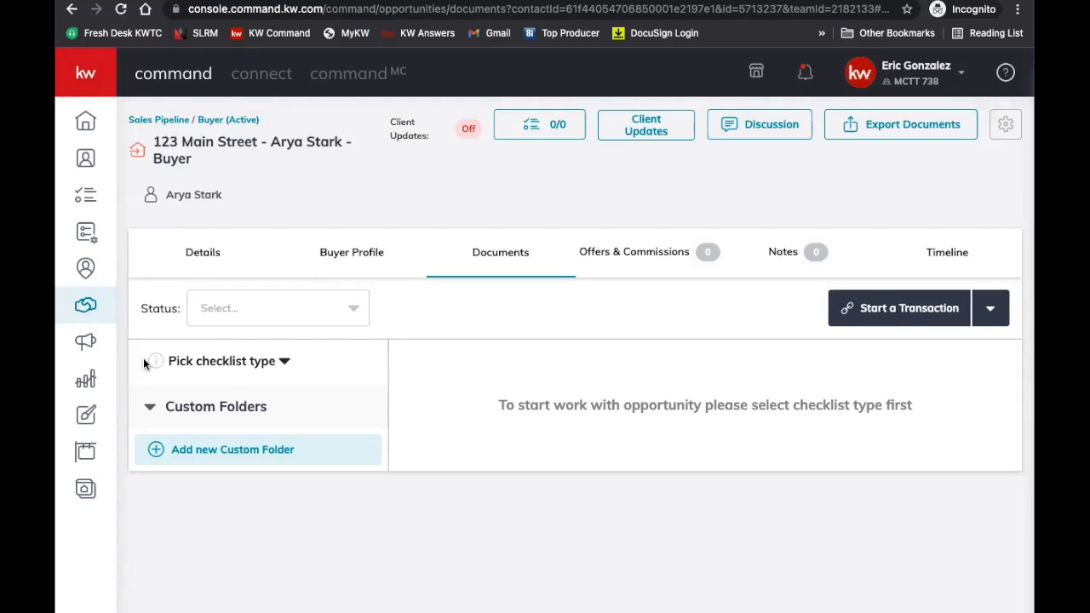
Open the 'Pick checklist type' dropdown in the Documents section
left_click(227, 362)
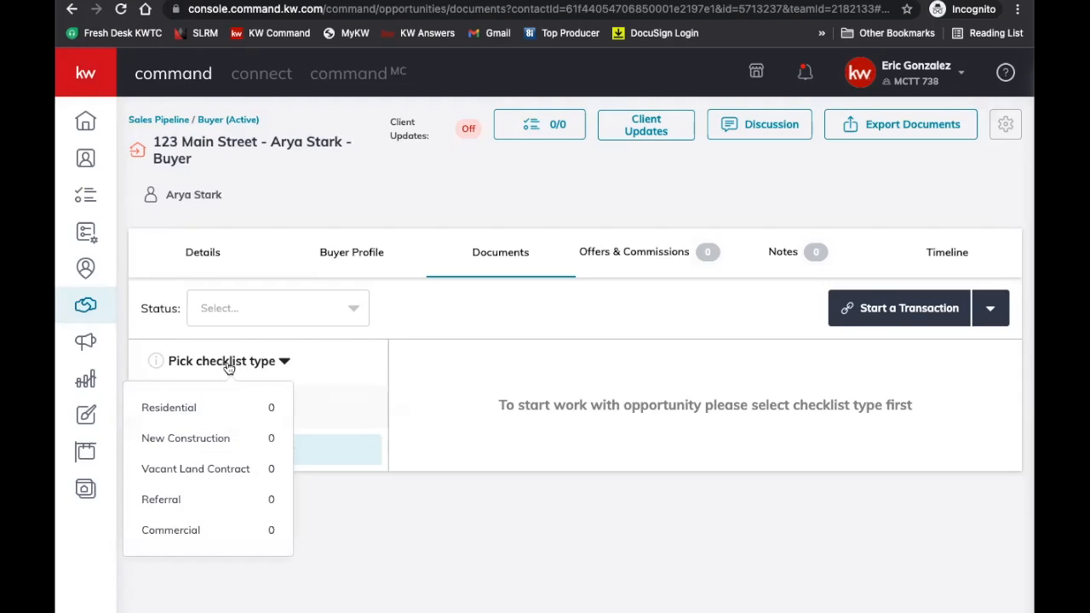
Choose the Residential checklist and browse the 26 documents in its Under Contract folder
left_click(204, 412)
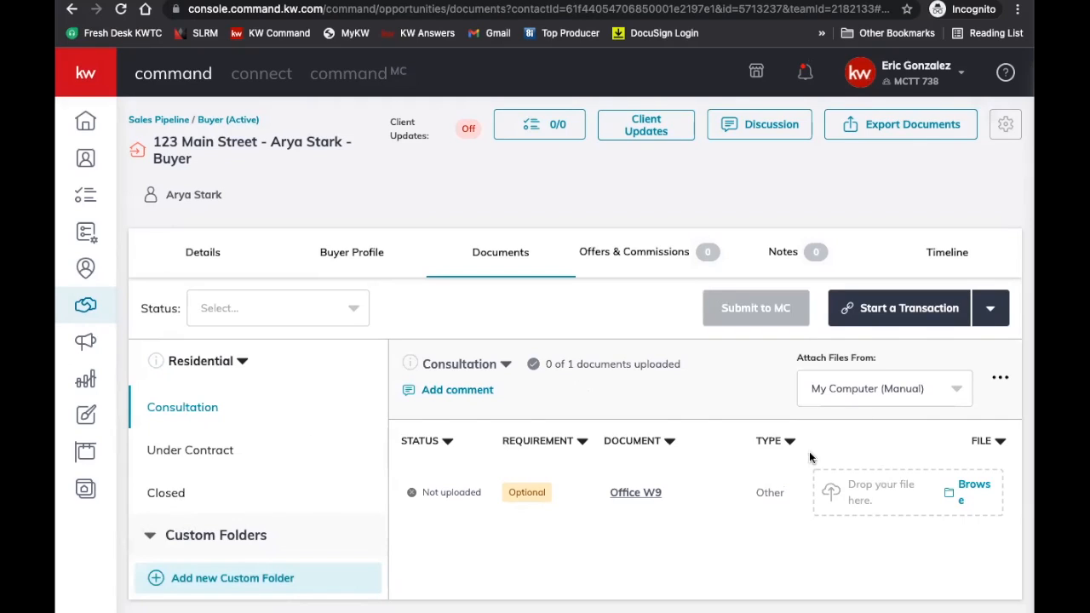
left_click(181, 453)
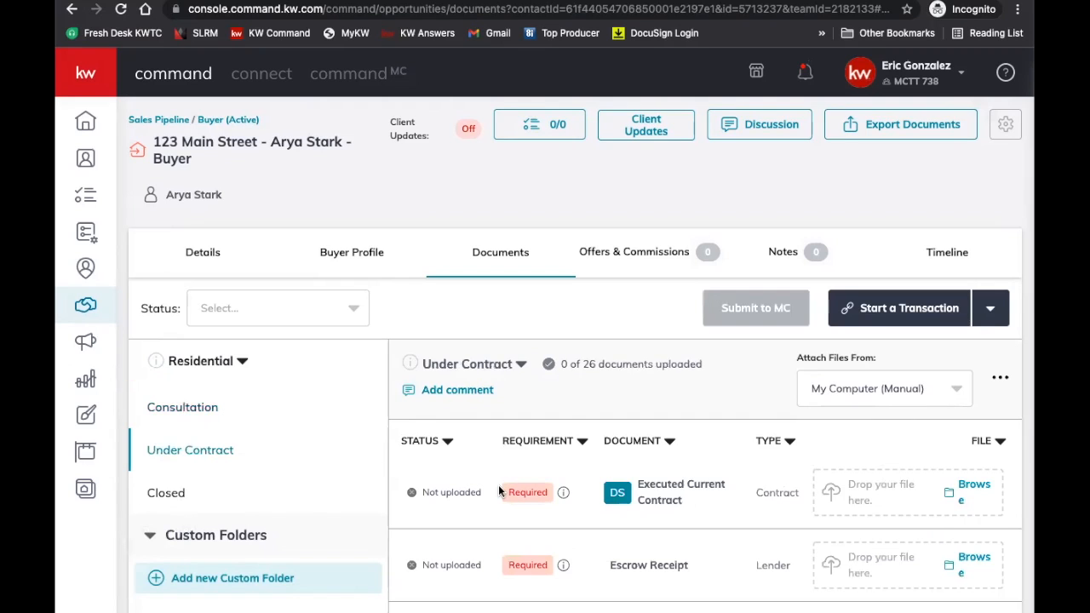
scroll(498, 484, "down", 3)
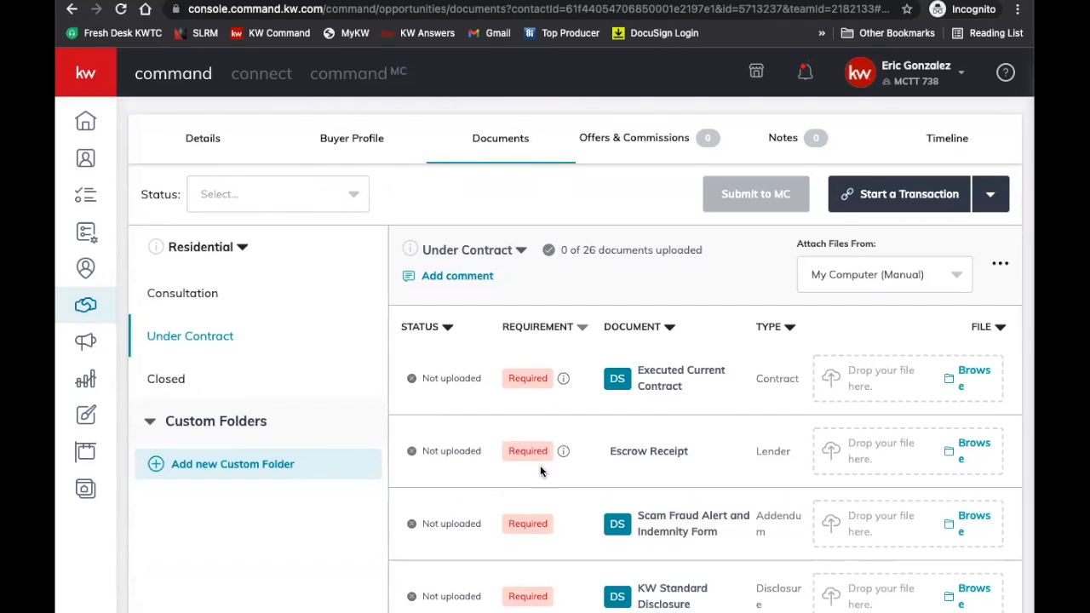
scroll(538, 466, "down", 4)
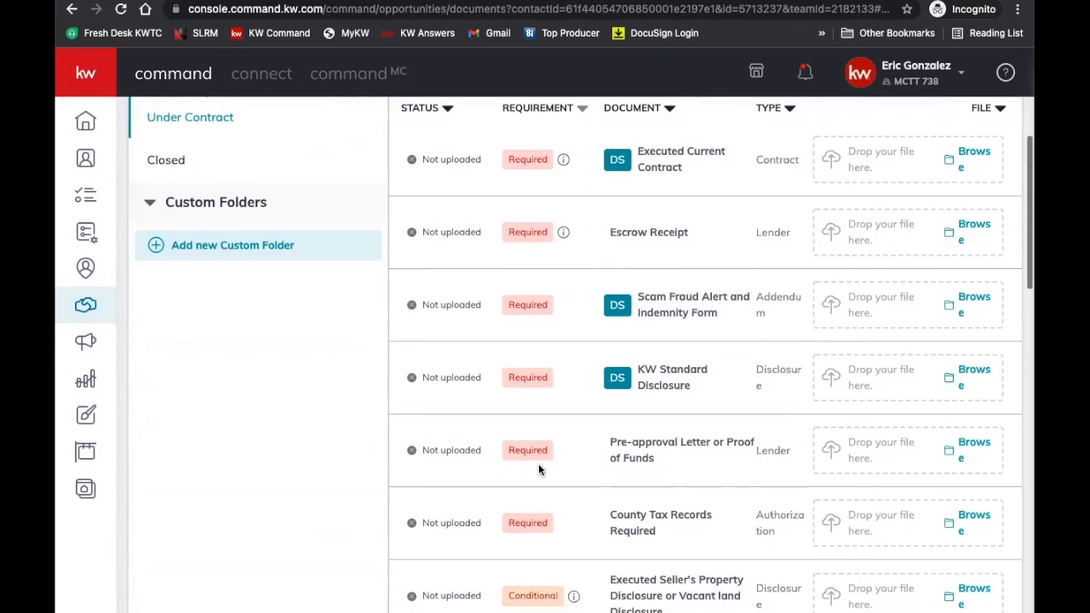
scroll(538, 465, "down", 4)
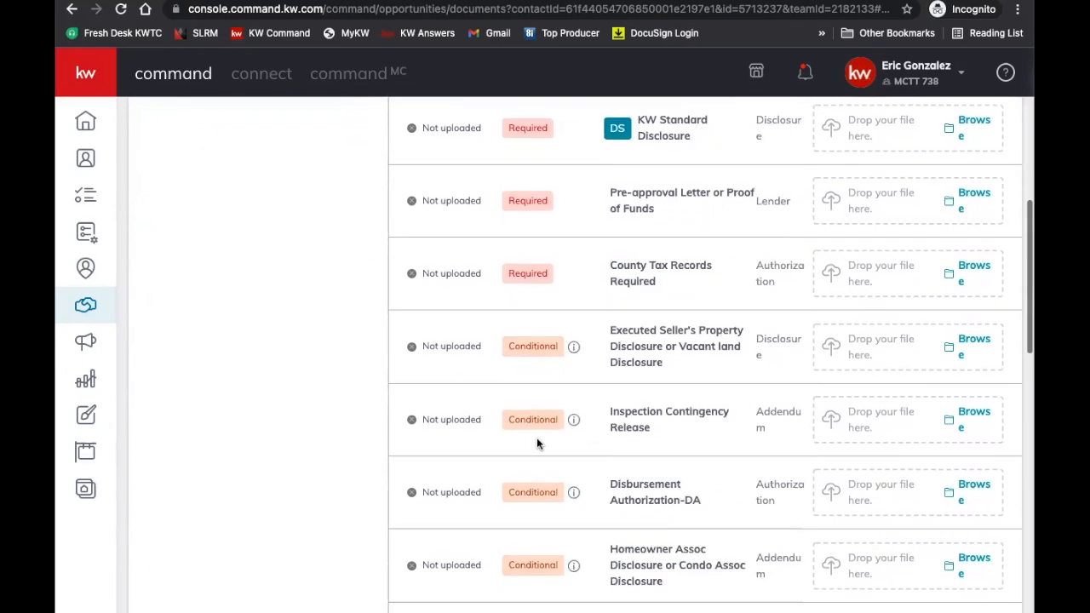
scroll(536, 442, "down", 10)
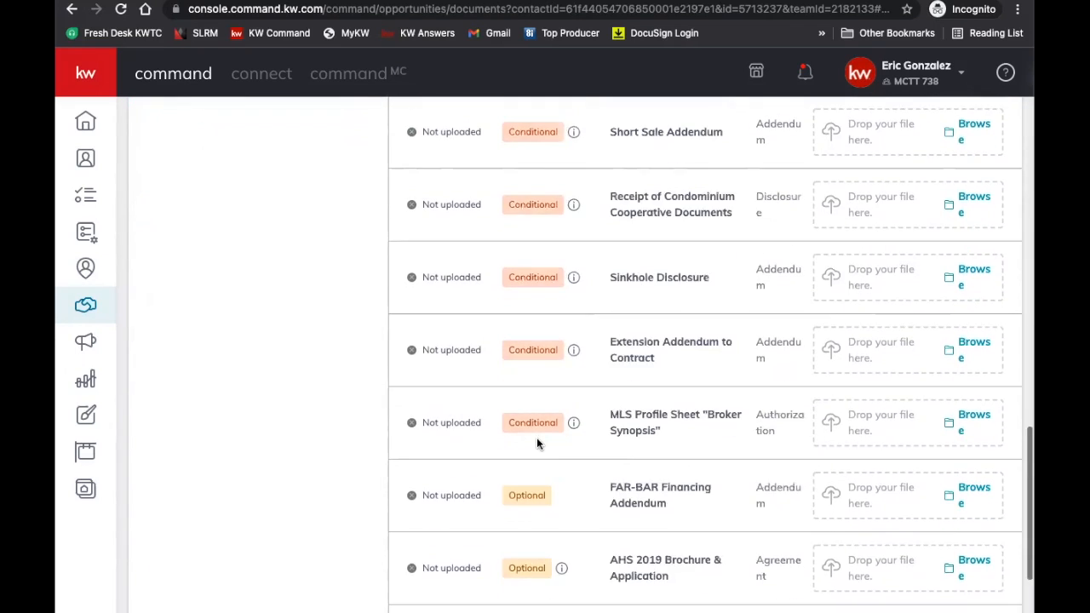
scroll(525, 465, "up", 15)
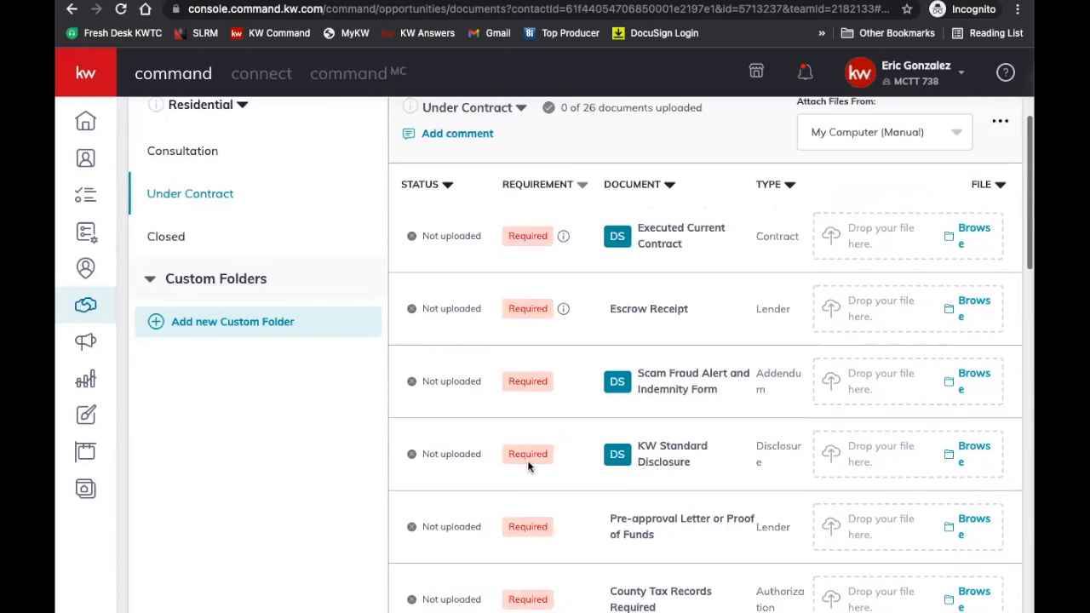
scroll(528, 465, "up", 2)
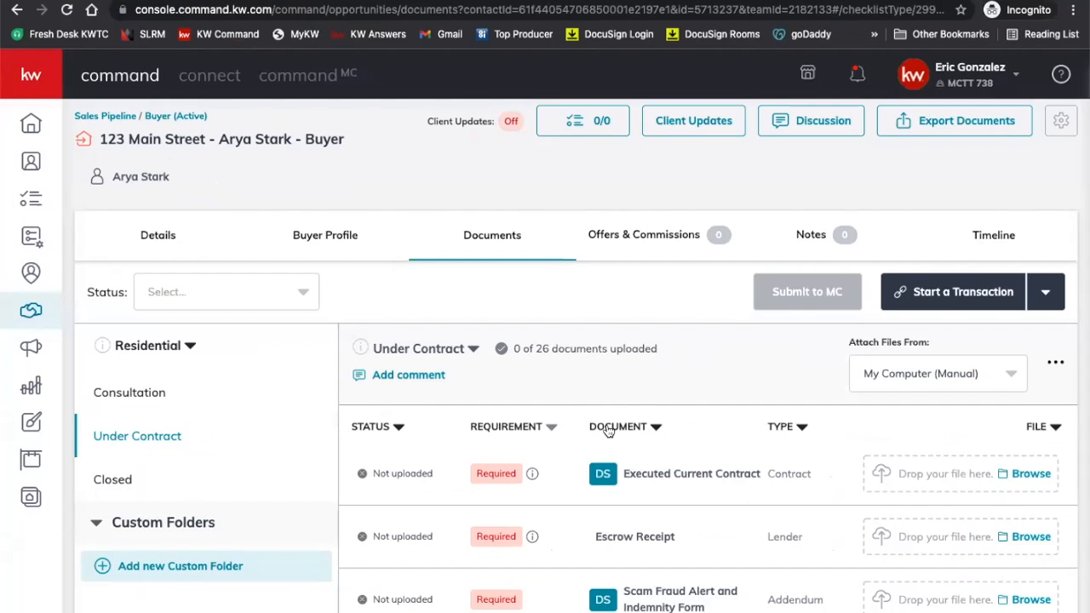
left_click(612, 433)
left_click(615, 432)
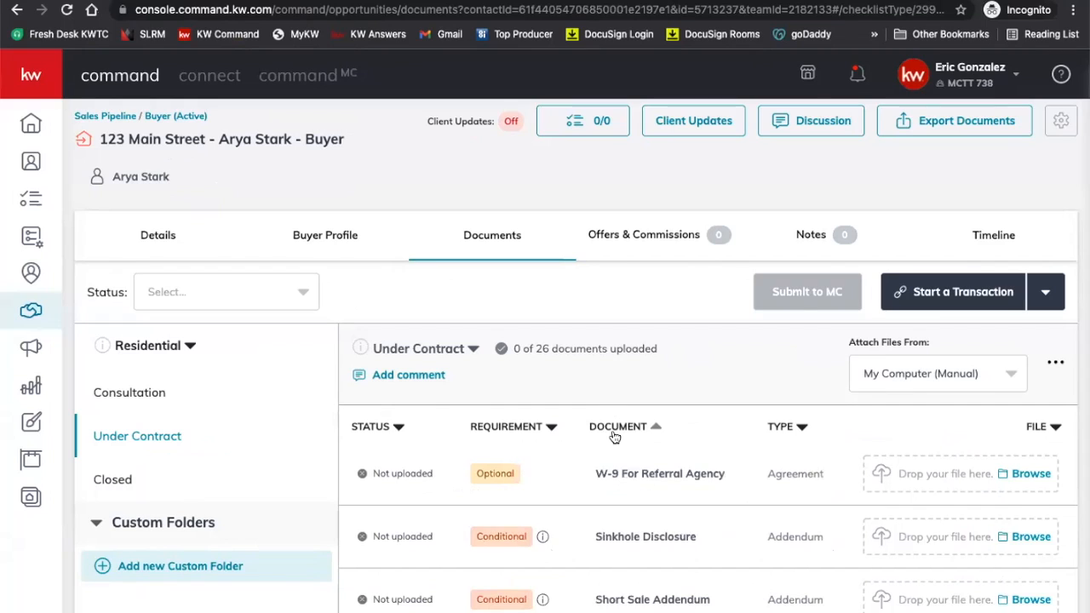
left_click(615, 433)
scroll(629, 453, "down", 1)
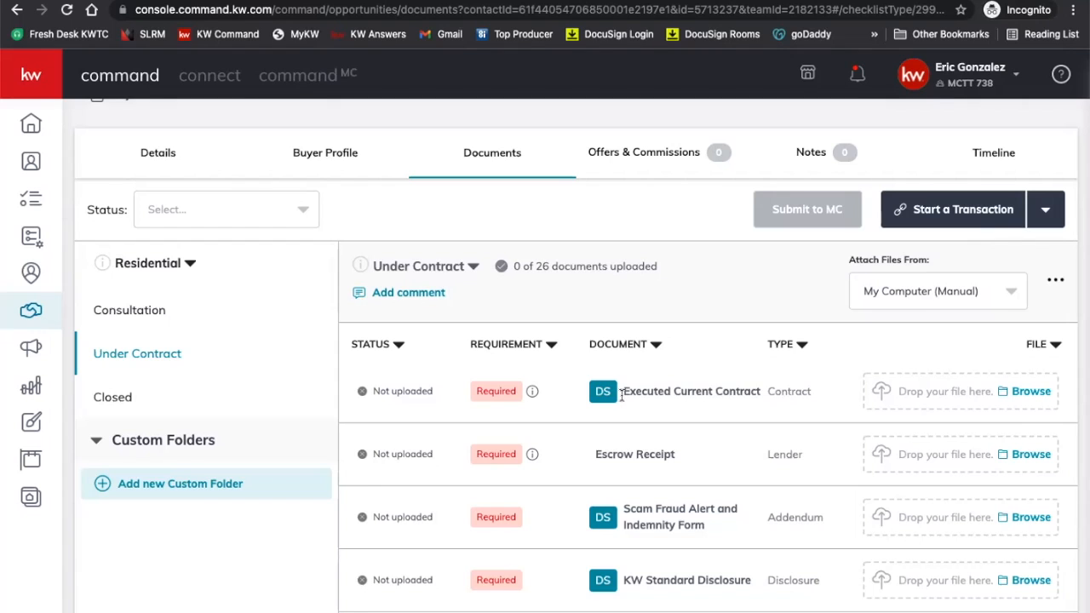
scroll(630, 494, "down", 1)
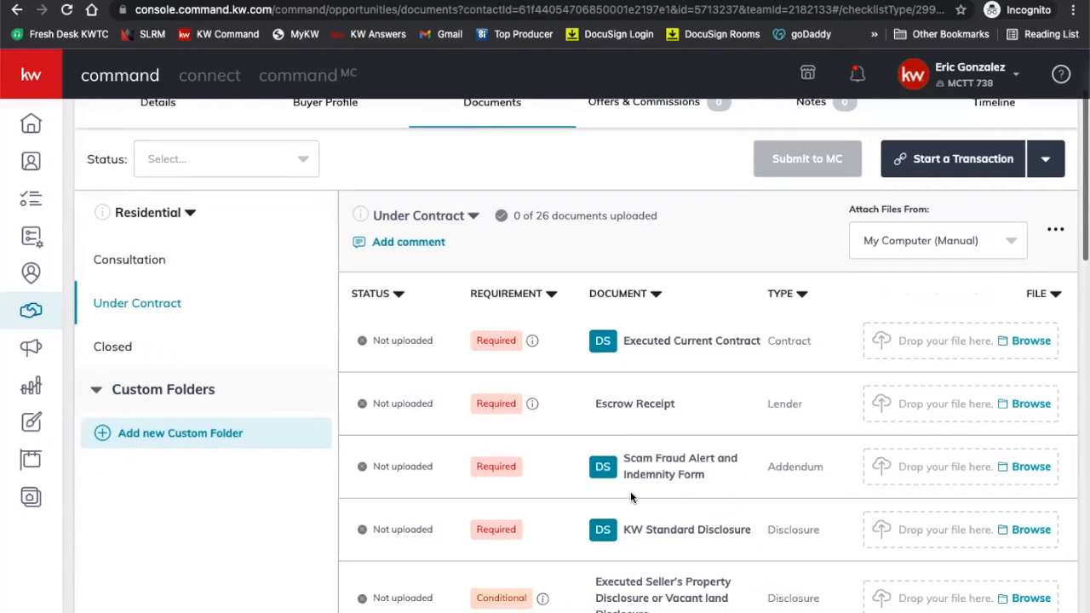
scroll(609, 398, "down", 3)
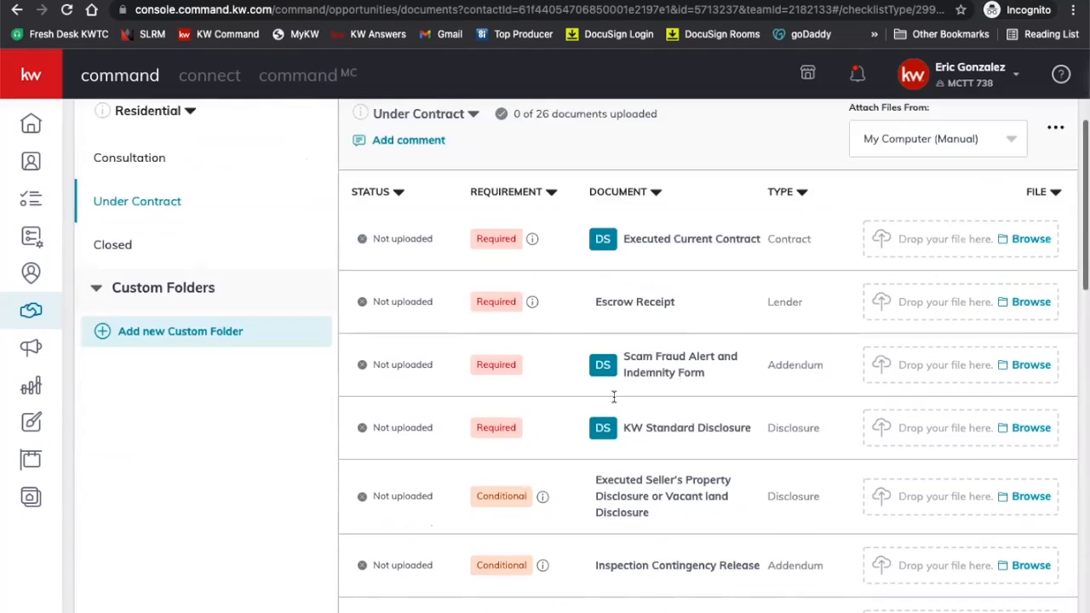
scroll(613, 396, "down", 10)
scroll(606, 400, "up", 13)
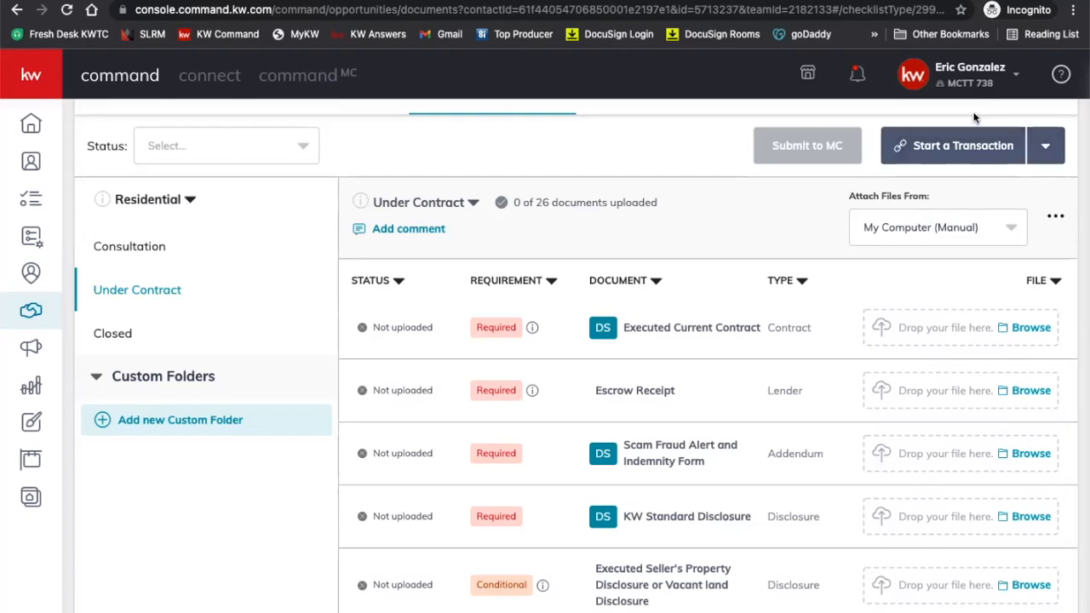
View the deal's Offers & Commissions, then return to its Documents section
left_click(971, 75)
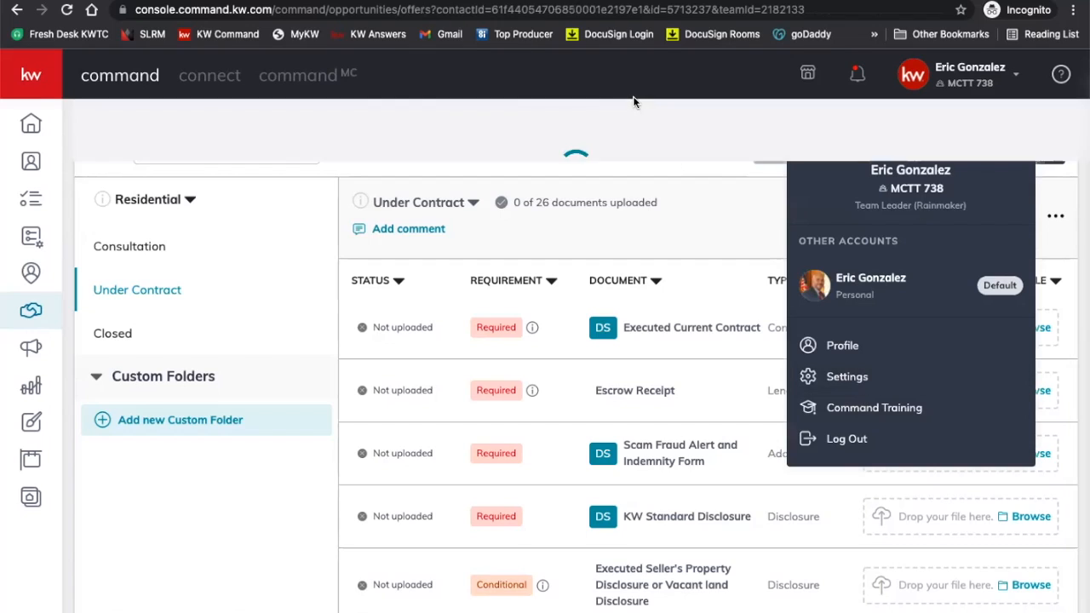
left_click(637, 103)
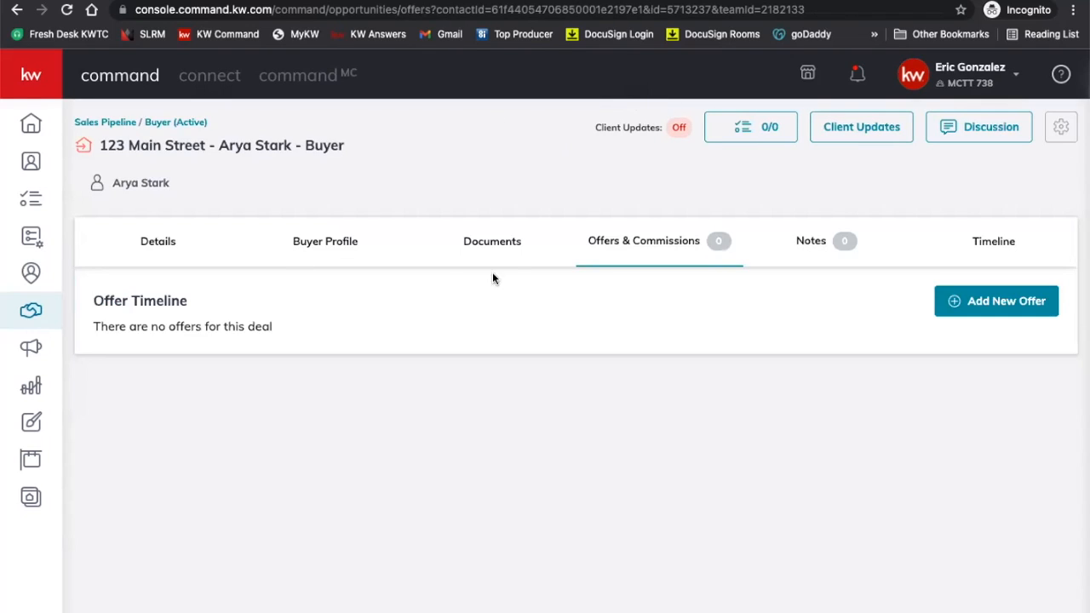
left_click(511, 248)
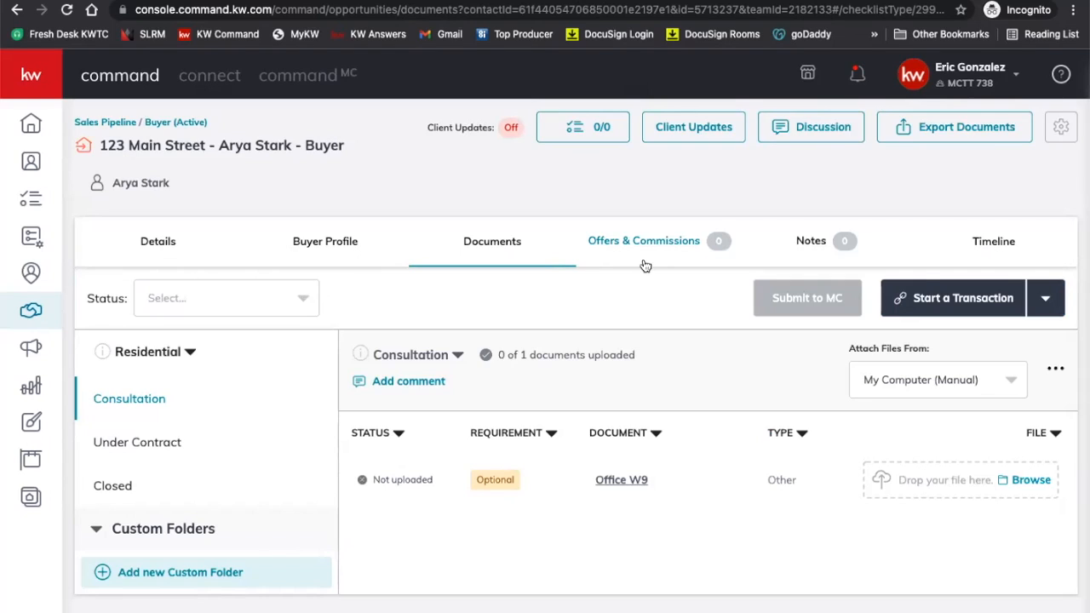
Start a DocuSign transaction from the Start a Transaction menu
left_click(1048, 297)
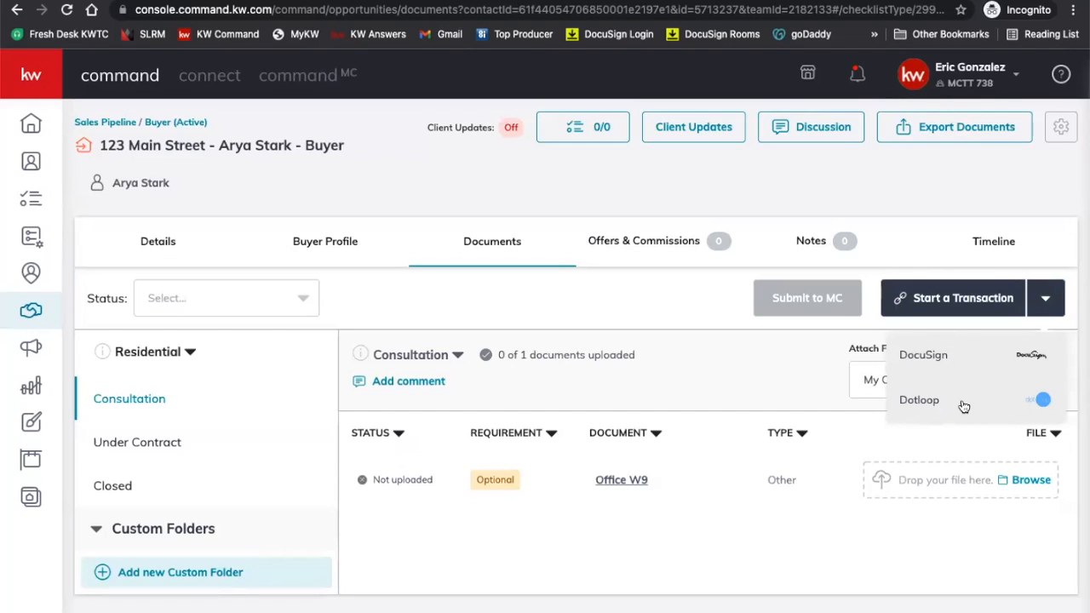
left_click(924, 358)
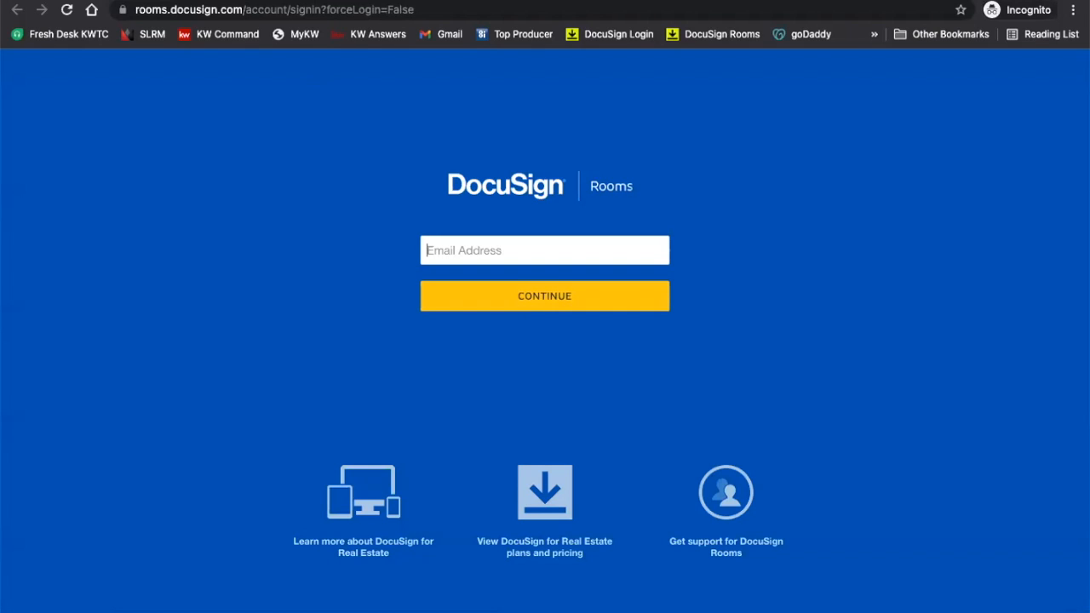
Log in to DocuSign Rooms with the saved account e-mail and password from autofill
left_click(460, 245)
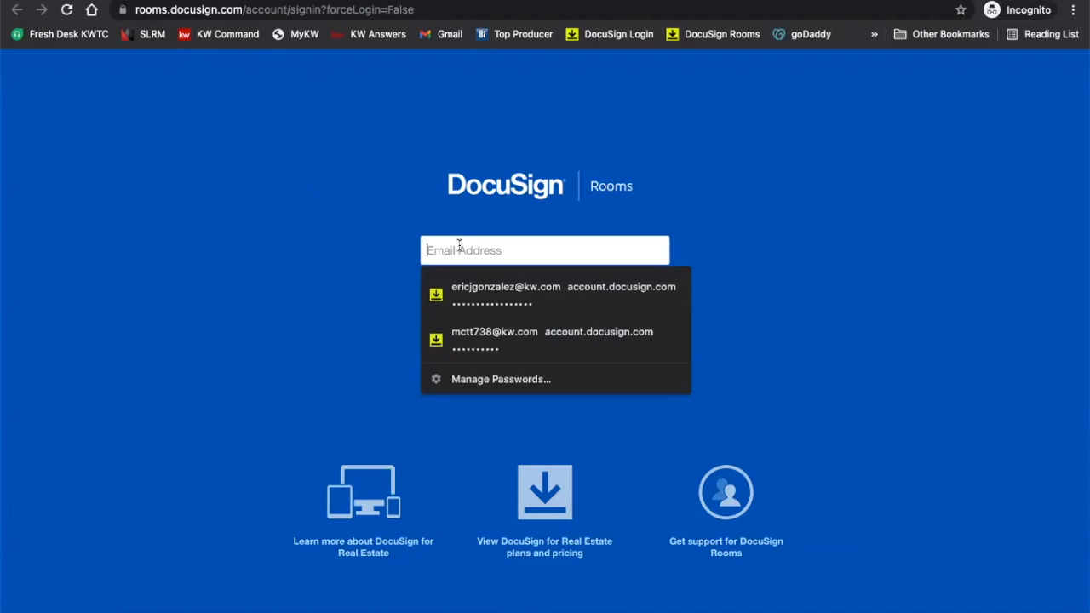
left_click(527, 298)
left_click(528, 302)
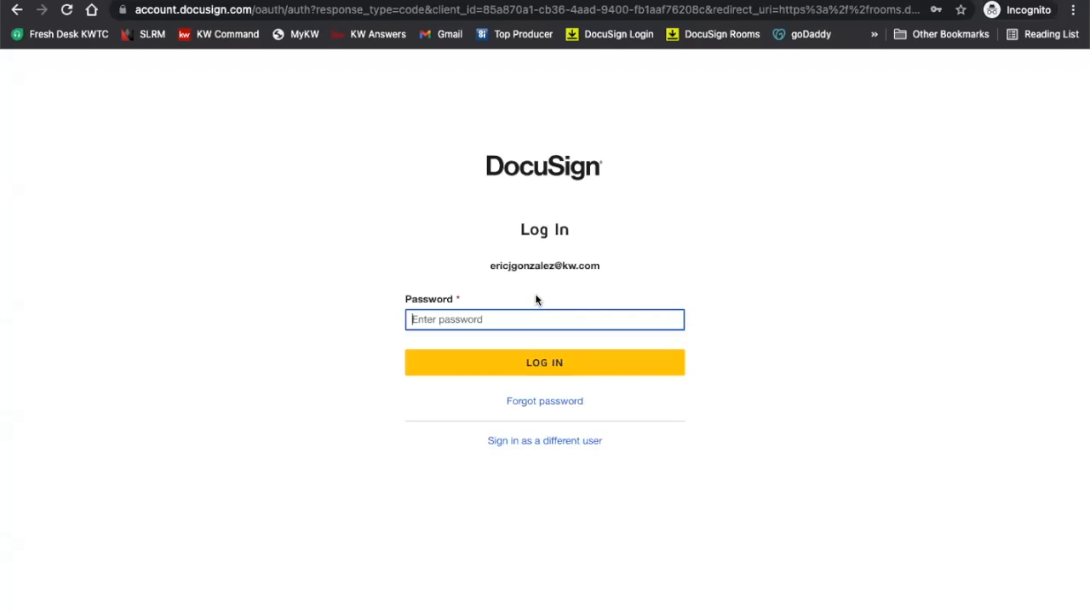
left_click(520, 319)
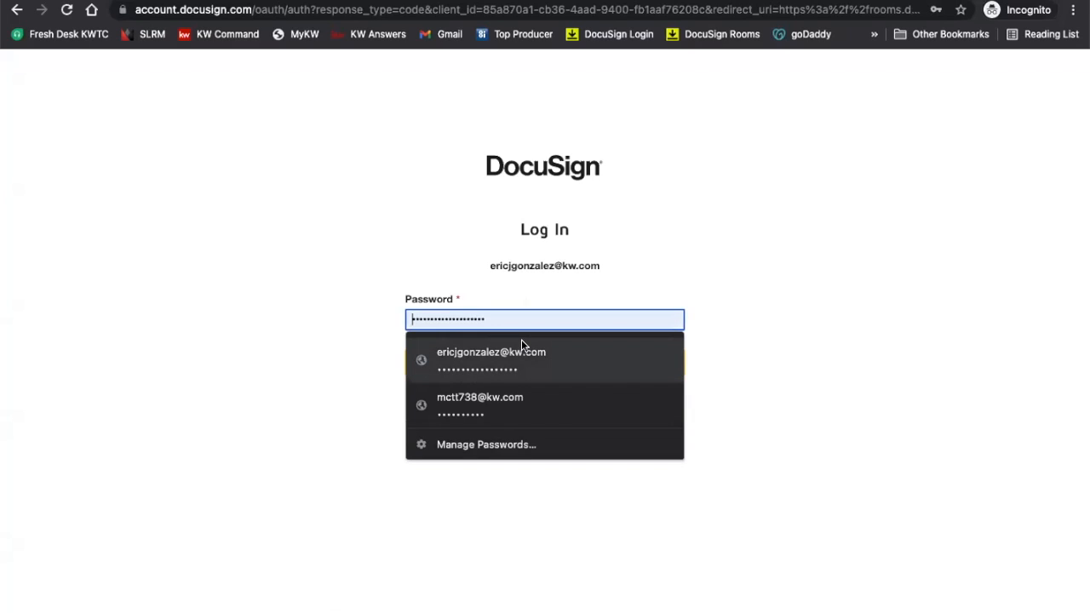
left_click(498, 354)
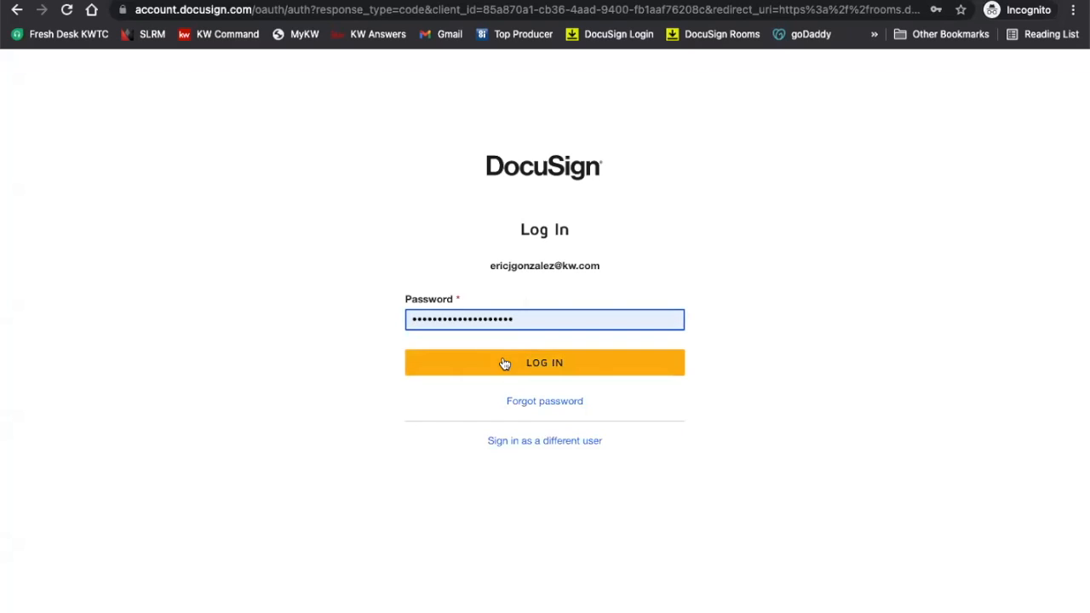
left_click(502, 361)
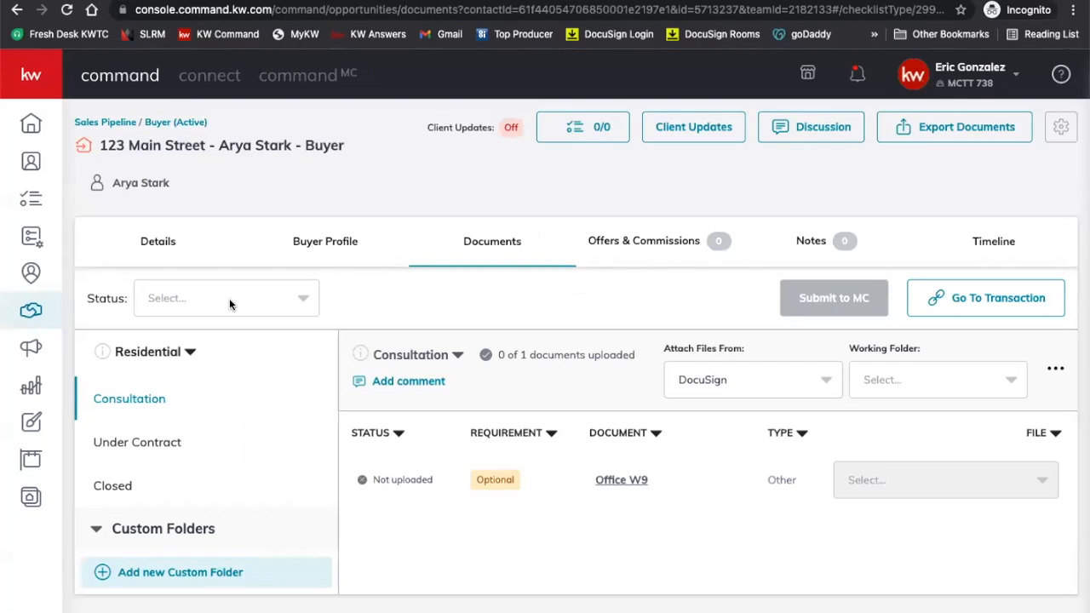
Open the Under Contract checklist folder in KW Command
left_click(154, 442)
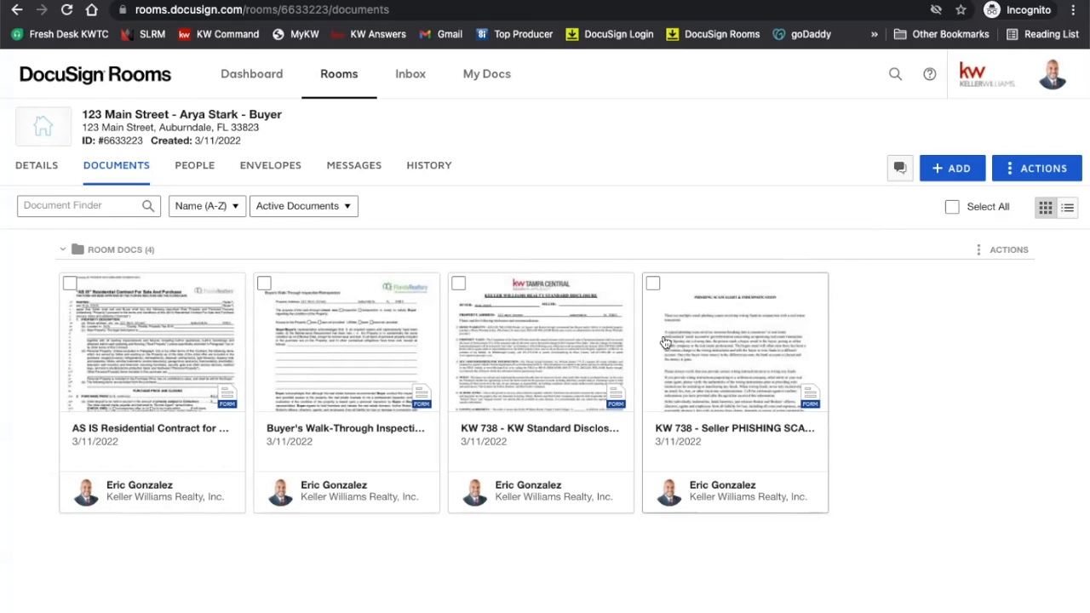
Glance at the room's document sources and AS IS contract actions, then go to My Docs
left_click(950, 177)
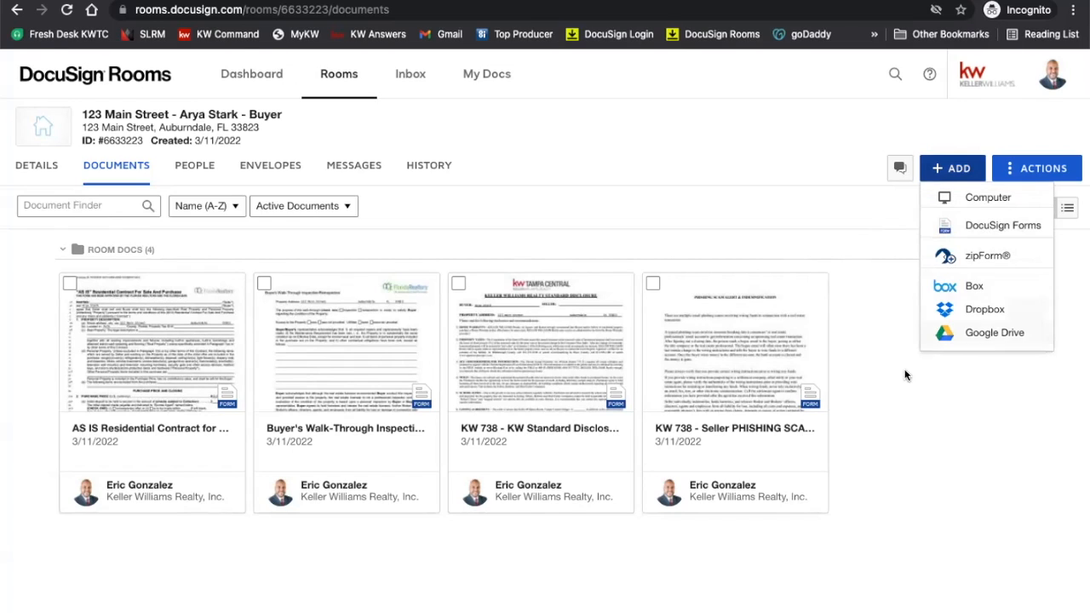
left_click(886, 386)
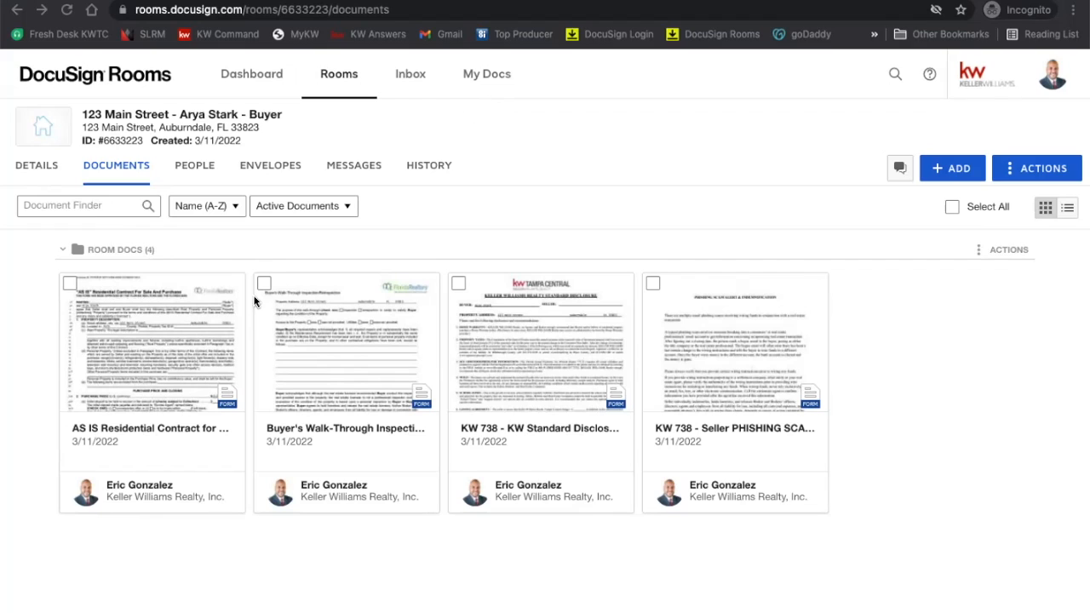
right_click(151, 339)
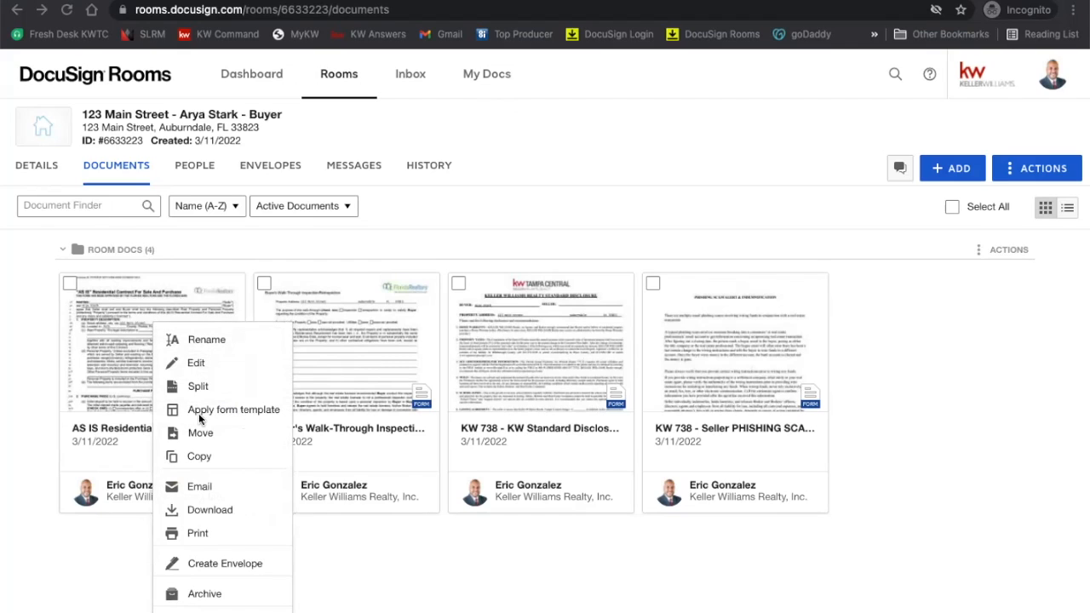
left_click(380, 579)
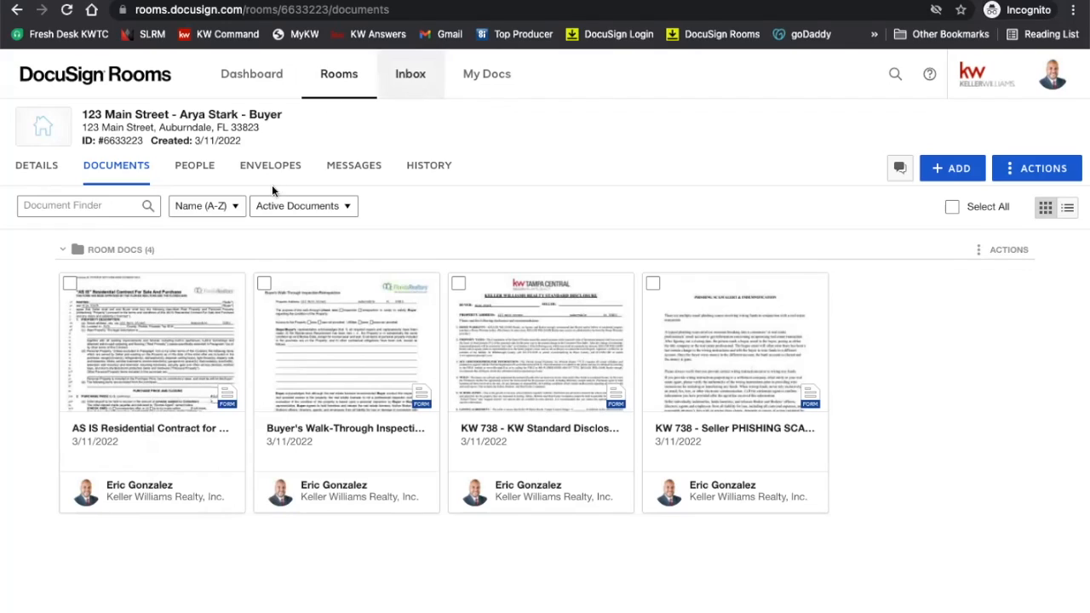
left_click(498, 75)
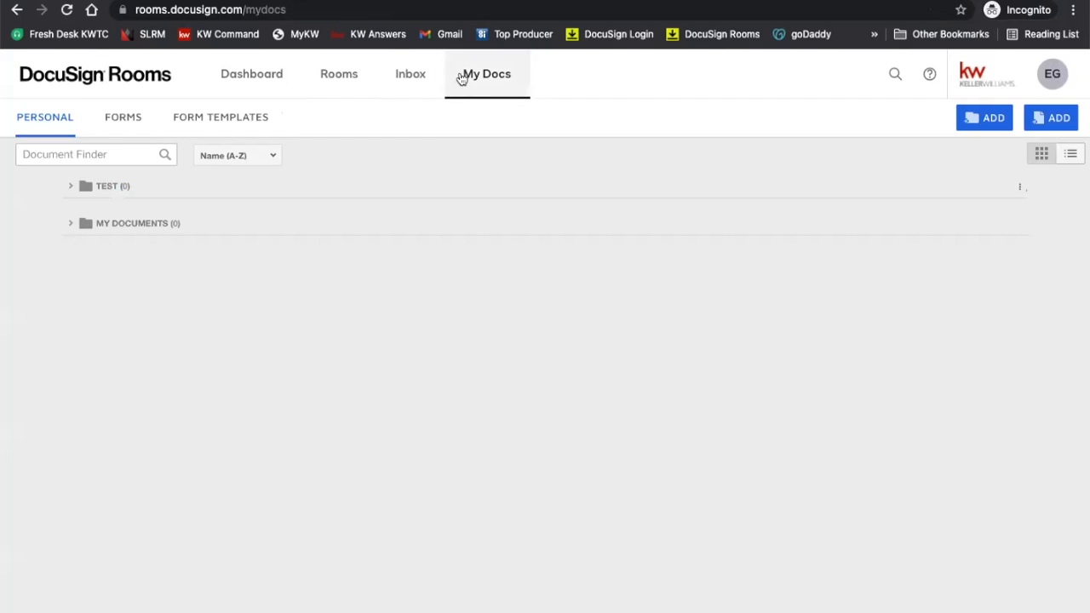
Delete the AS IS Residential Contract form template, then view and close the KW 738 template
left_click(228, 126)
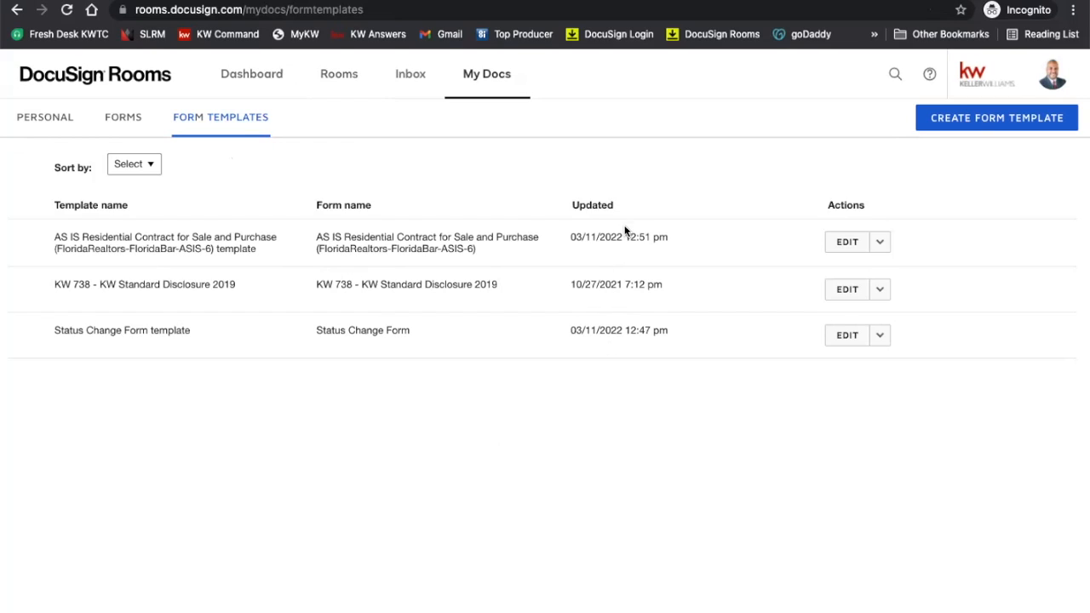
left_click(880, 242)
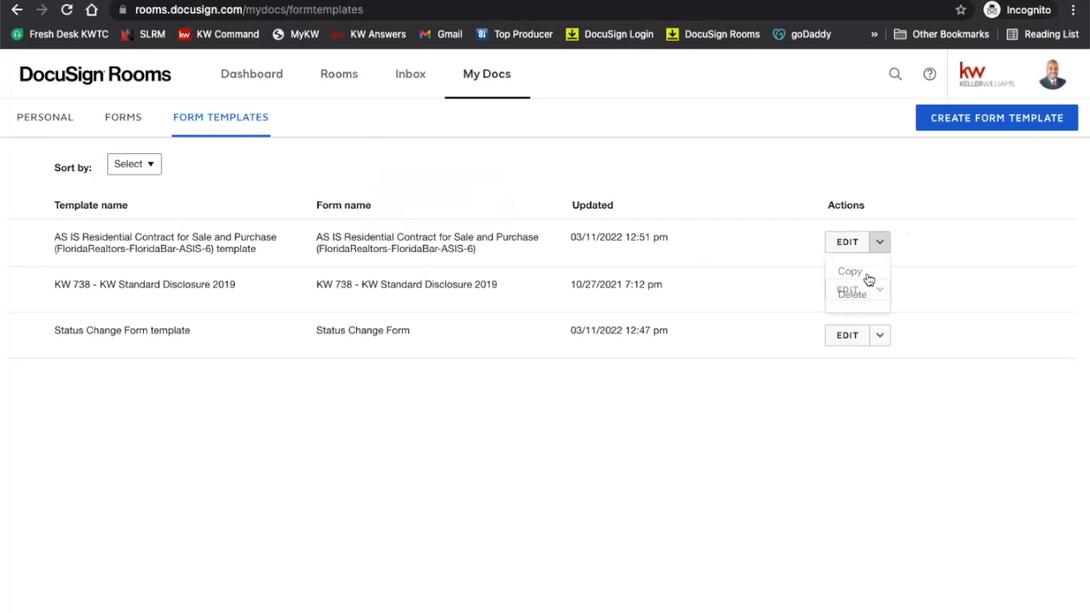
left_click(847, 294)
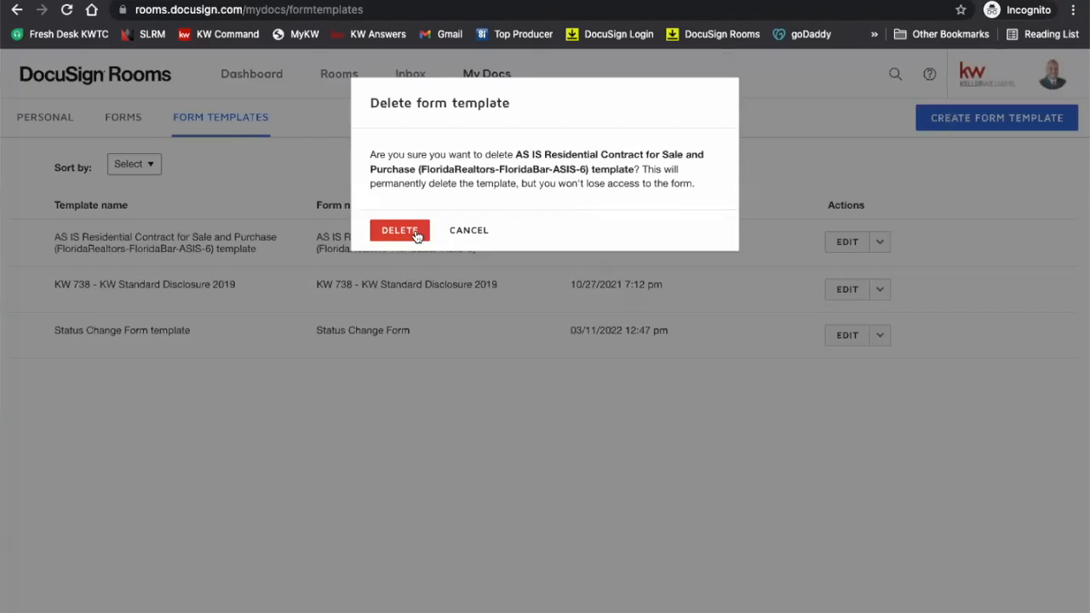
left_click(402, 232)
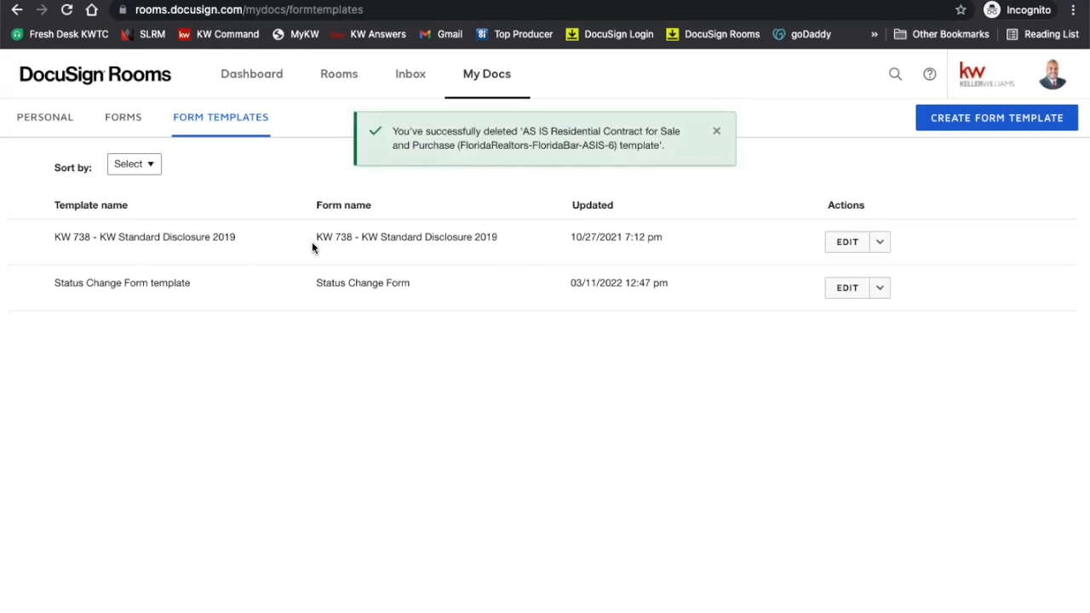
left_click(849, 242)
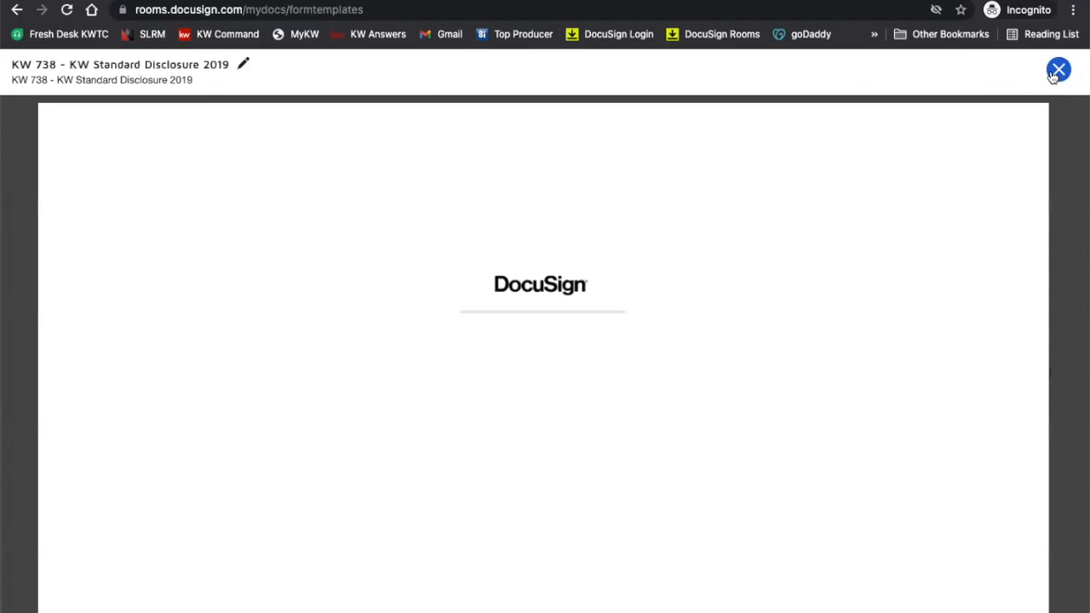
left_click(1057, 70)
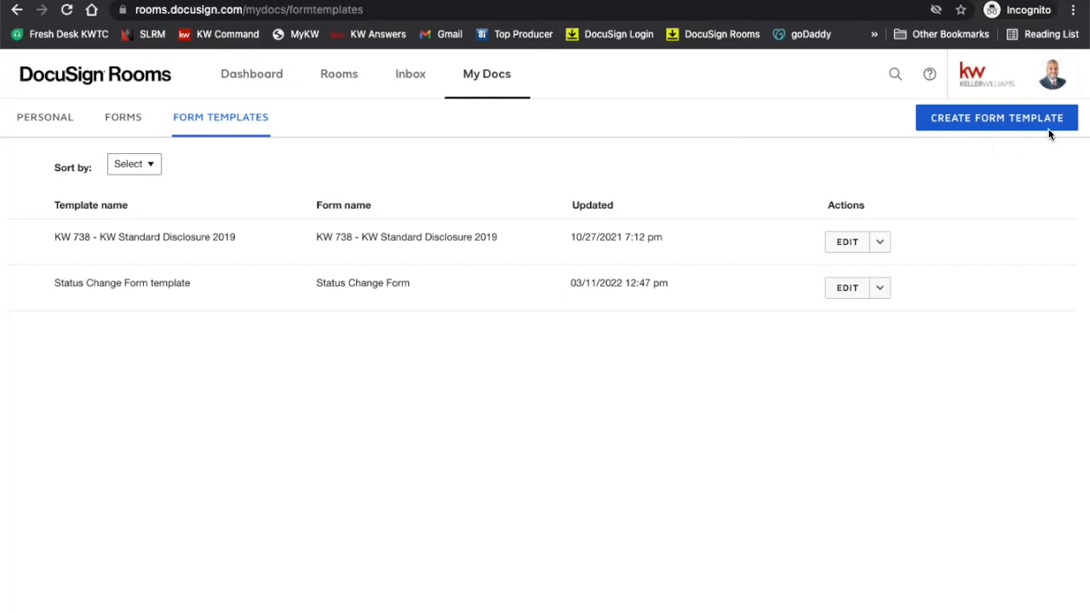
Start a new form template from the Form Templates list
left_click(937, 112)
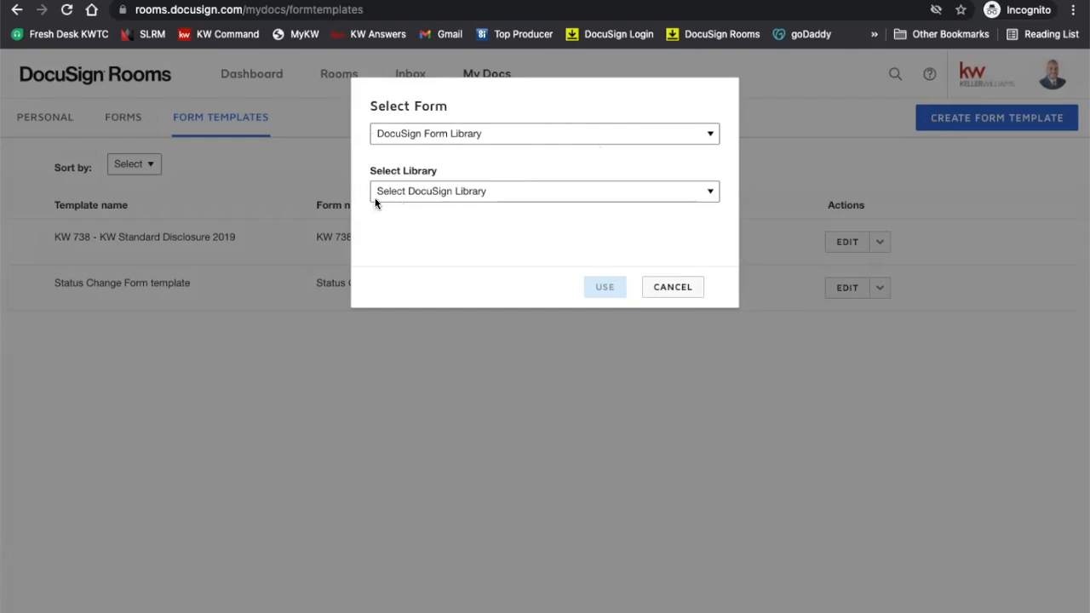
Build the template from the FAR library's AS IS Residential Contract form, found by searching 'As Is'
left_click(447, 191)
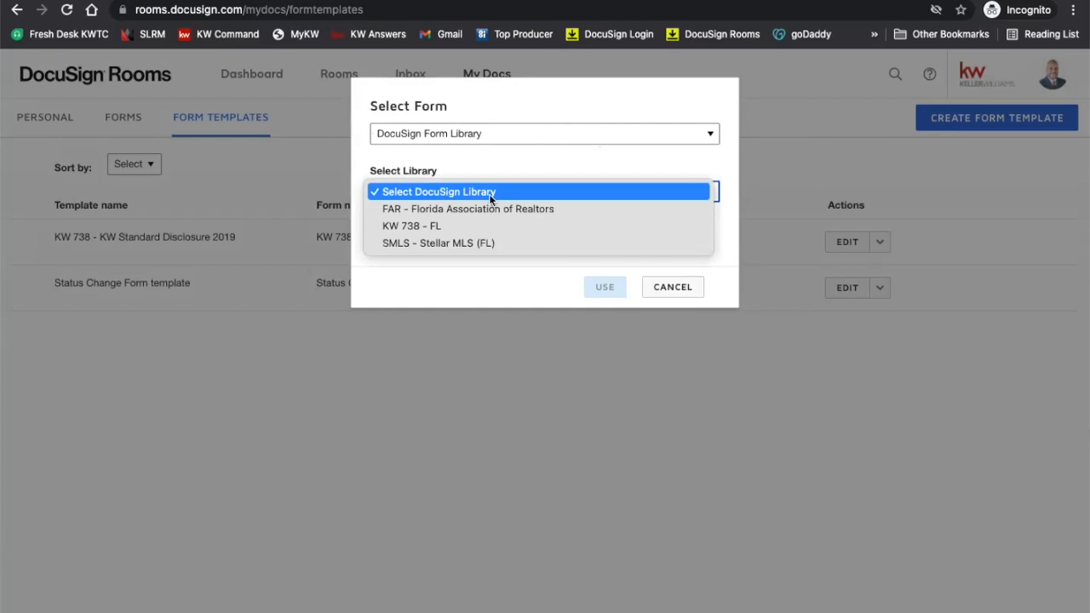
left_click(452, 210)
left_click(485, 213)
type("As Is")
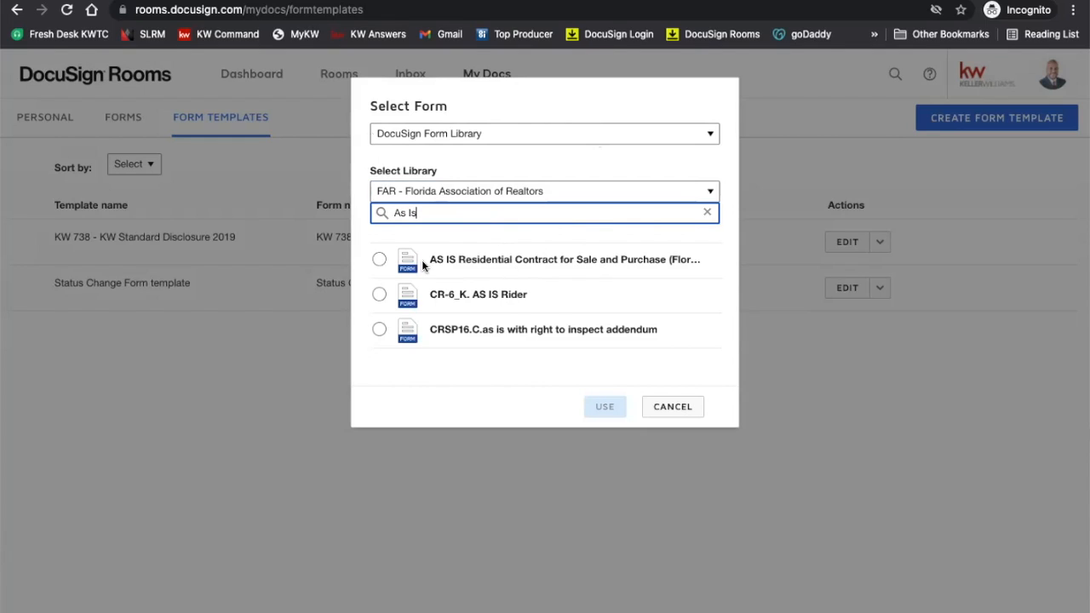
left_click(379, 259)
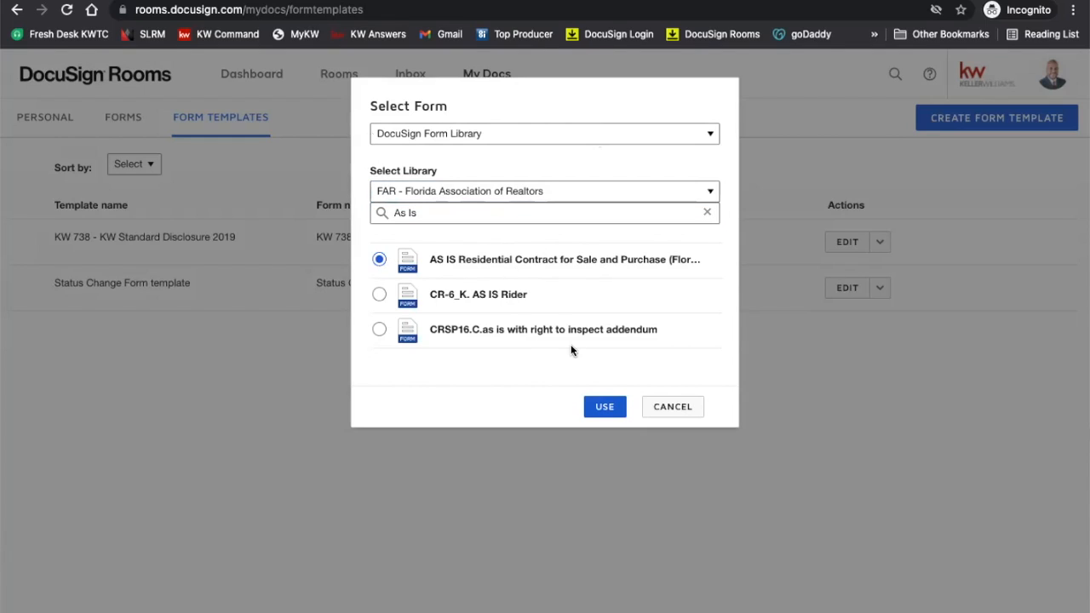
left_click(596, 407)
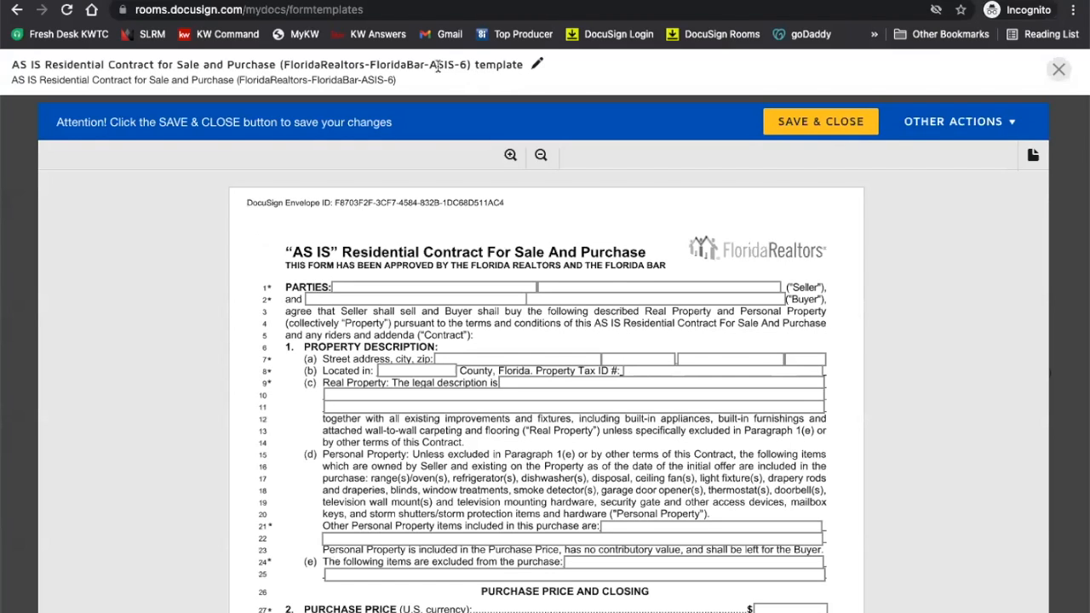
Replace the title's trailing form code with 'Cash Offer' and confirm the new template name
left_click(536, 65)
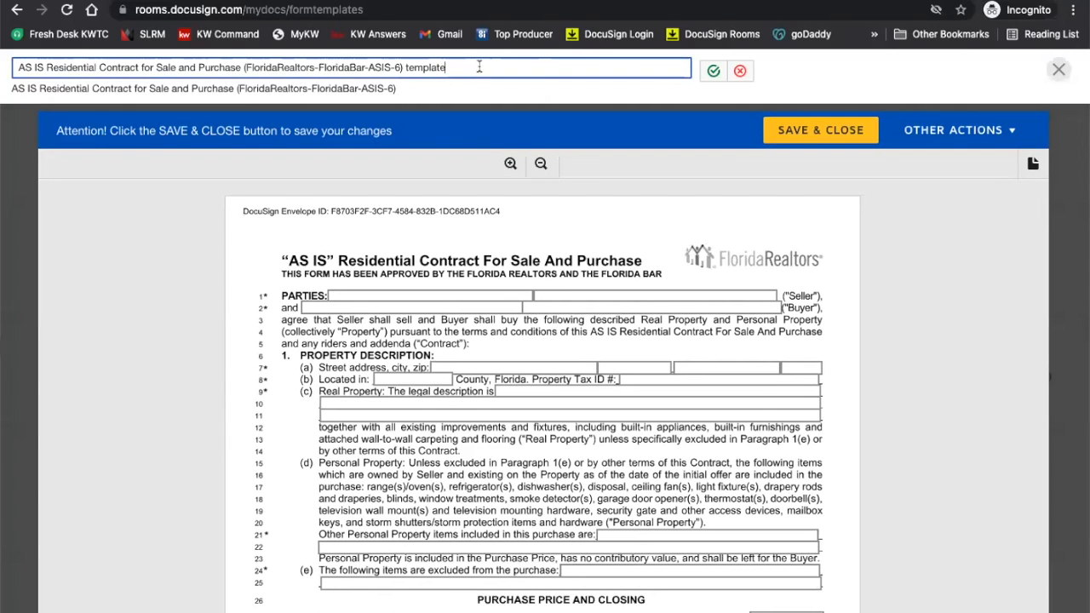
left_click_drag(472, 66, 244, 66)
key("BackSpace")
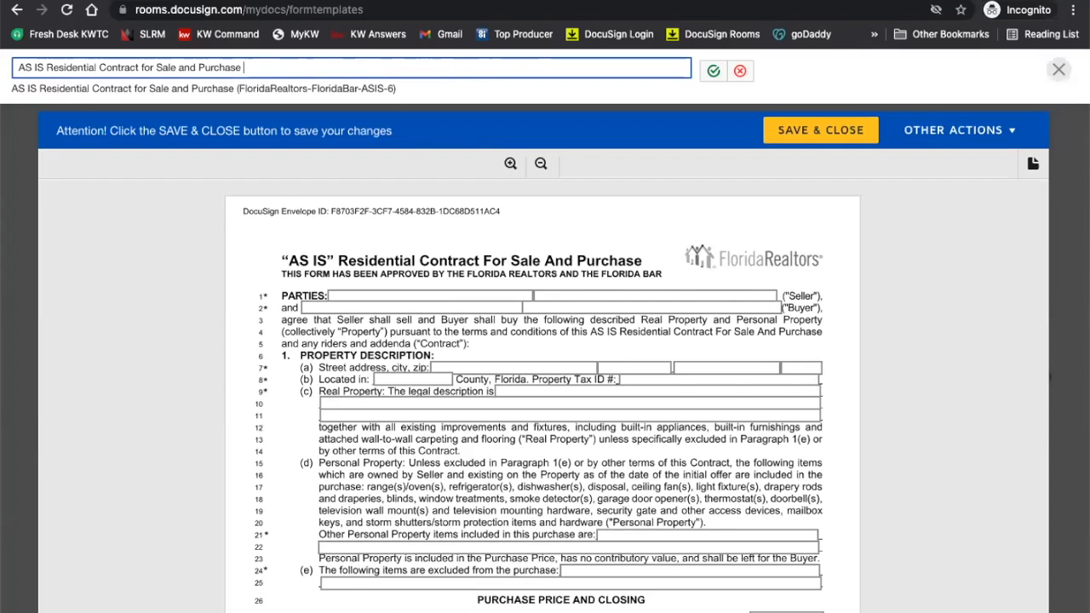
type("Cash Offer")
left_click(704, 73)
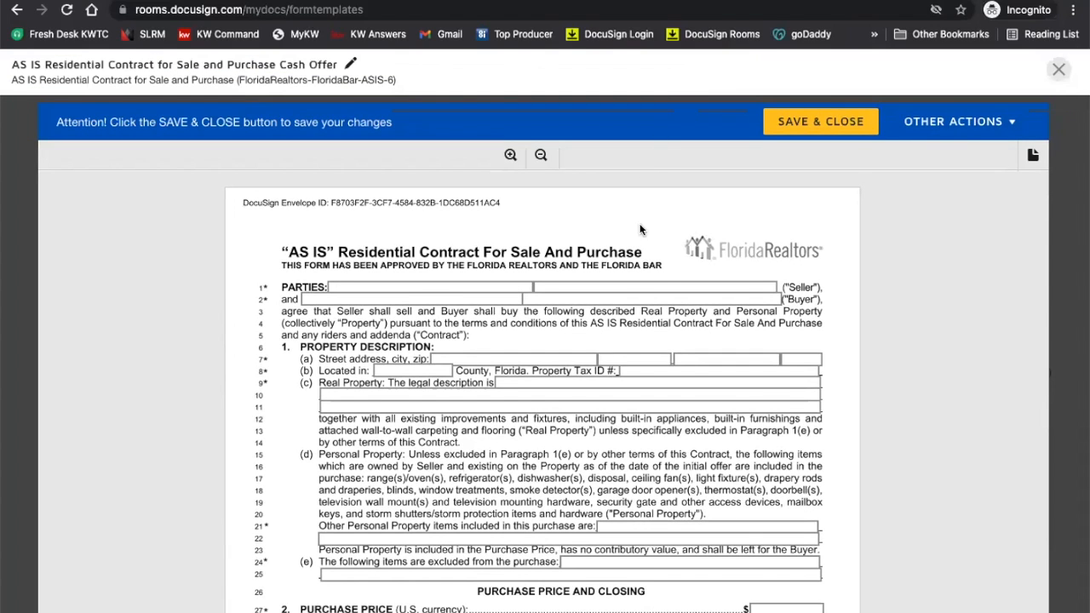
Check the seller name, purchase price, property address and escrow deposit days fields
scroll(646, 170, "down", 2)
scroll(605, 268, "up", 2)
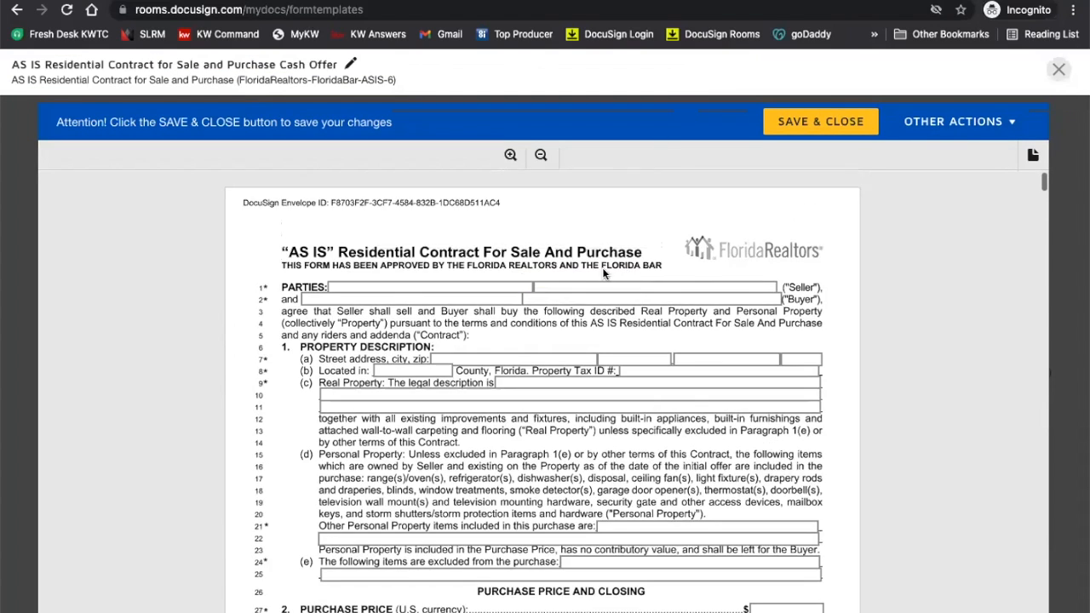
left_click(506, 286)
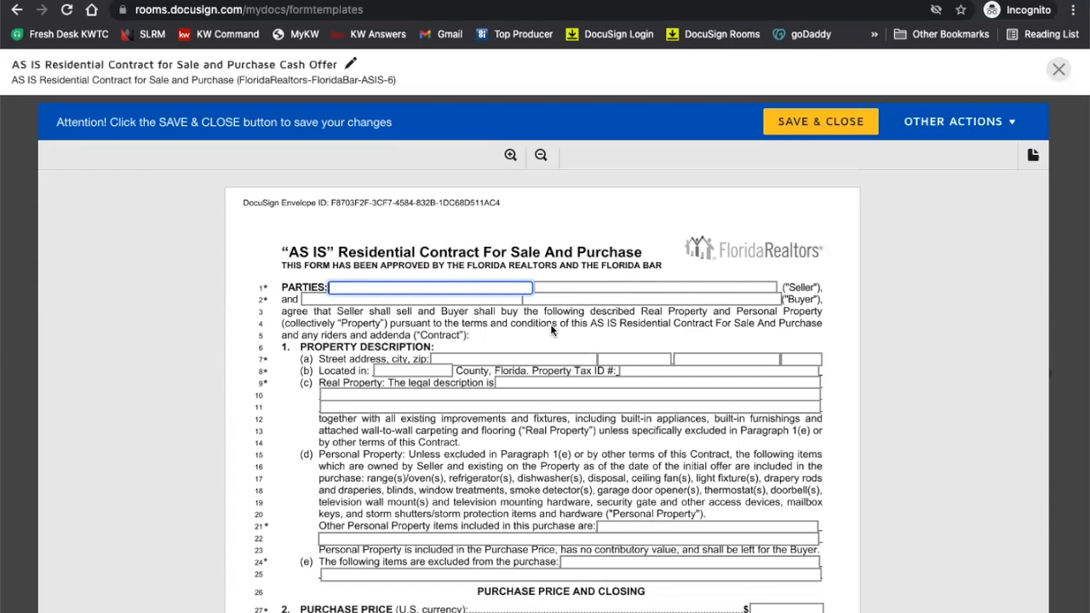
scroll(550, 324, "down", 1)
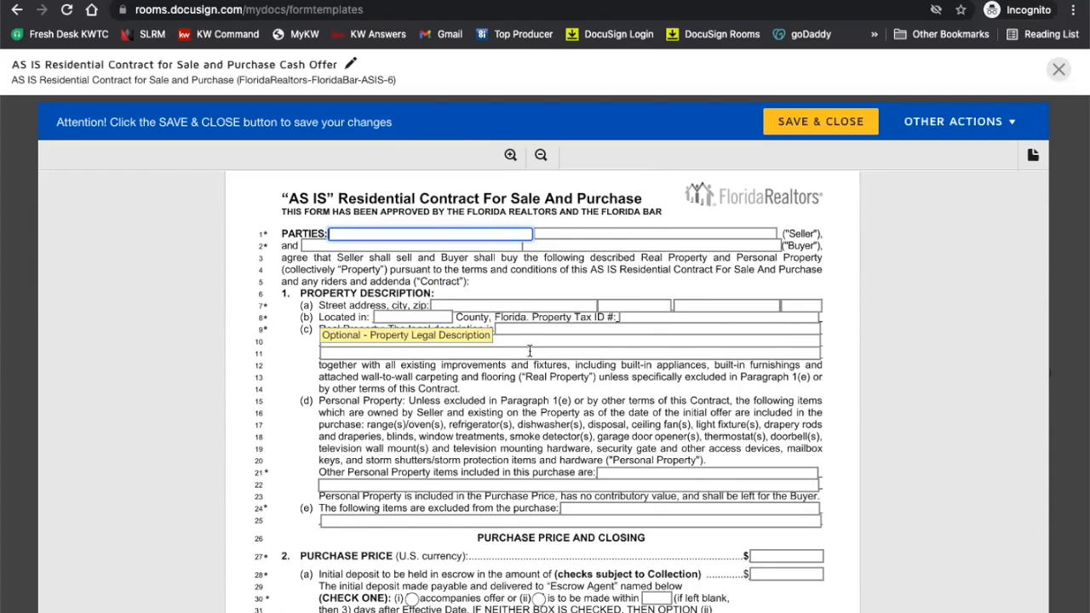
scroll(596, 332, "down", 1)
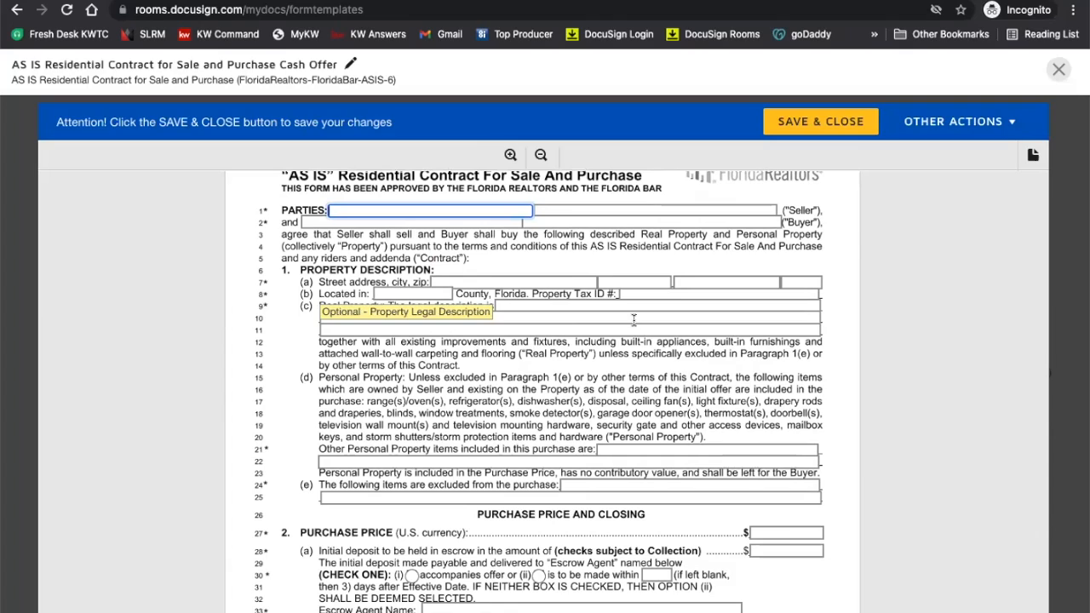
left_click(764, 530)
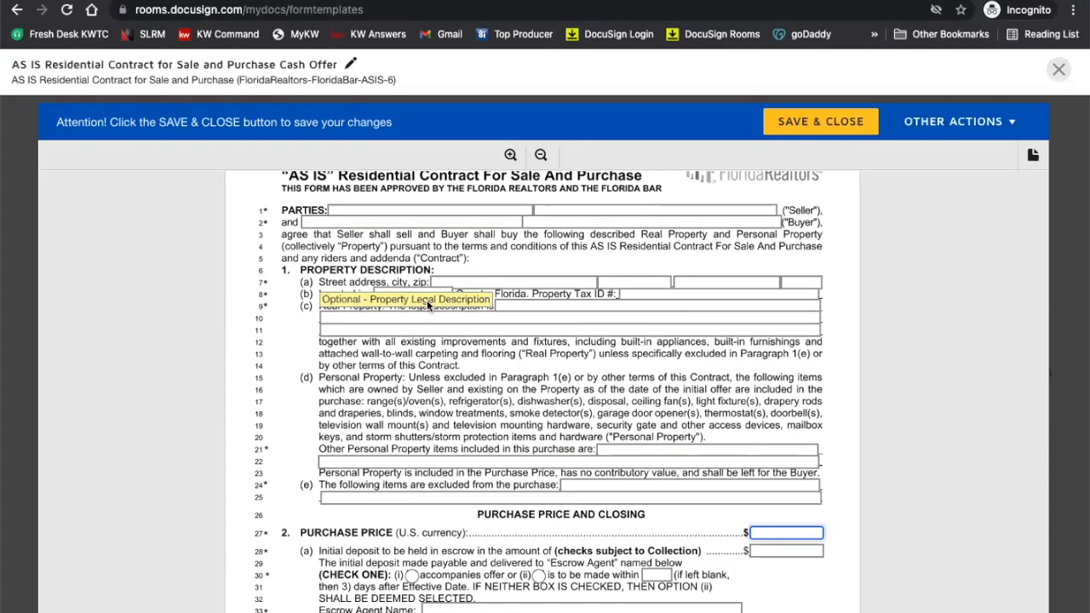
left_click(474, 279)
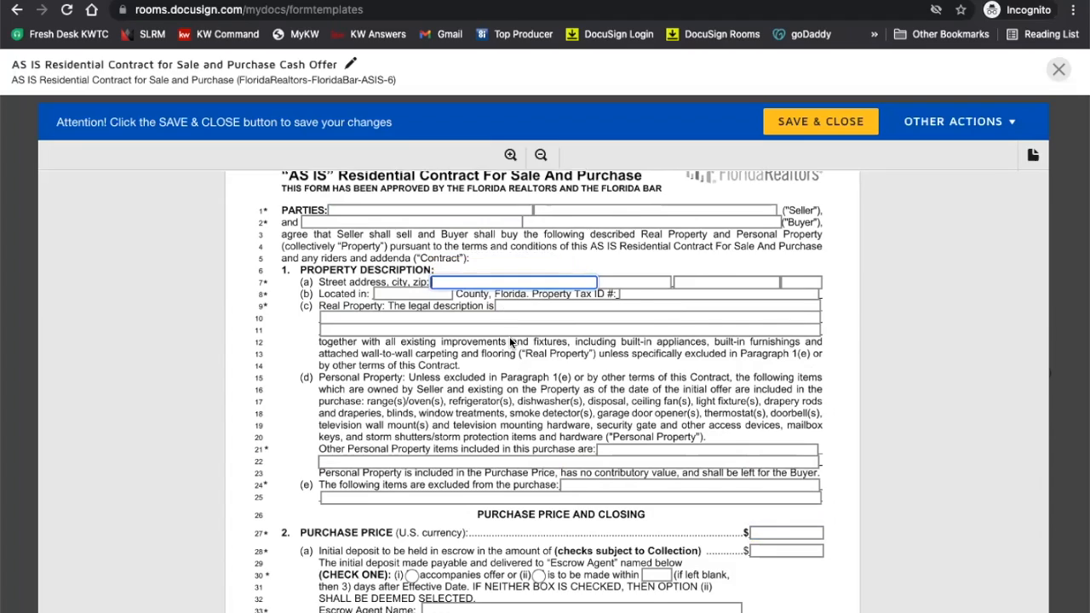
scroll(509, 338, "down", 1)
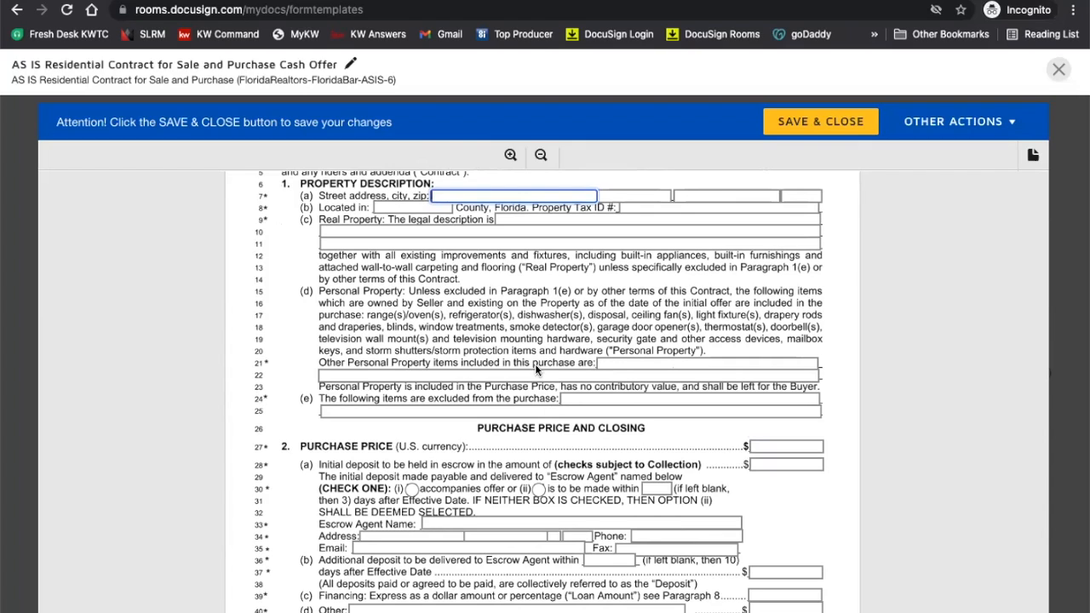
scroll(546, 440, "down", 1)
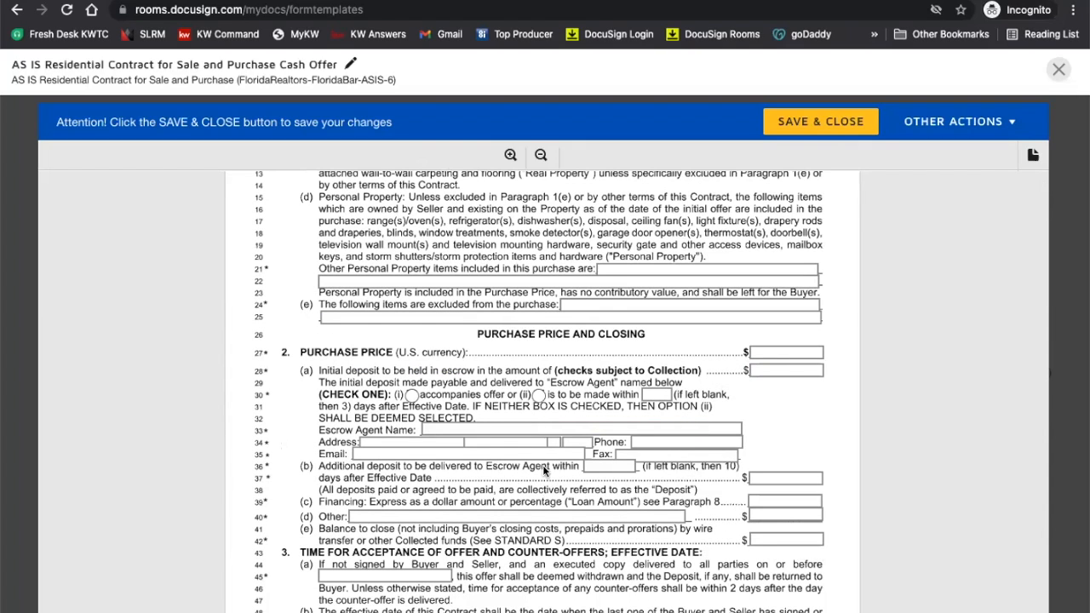
left_click(601, 465)
scroll(601, 464, "down", 2)
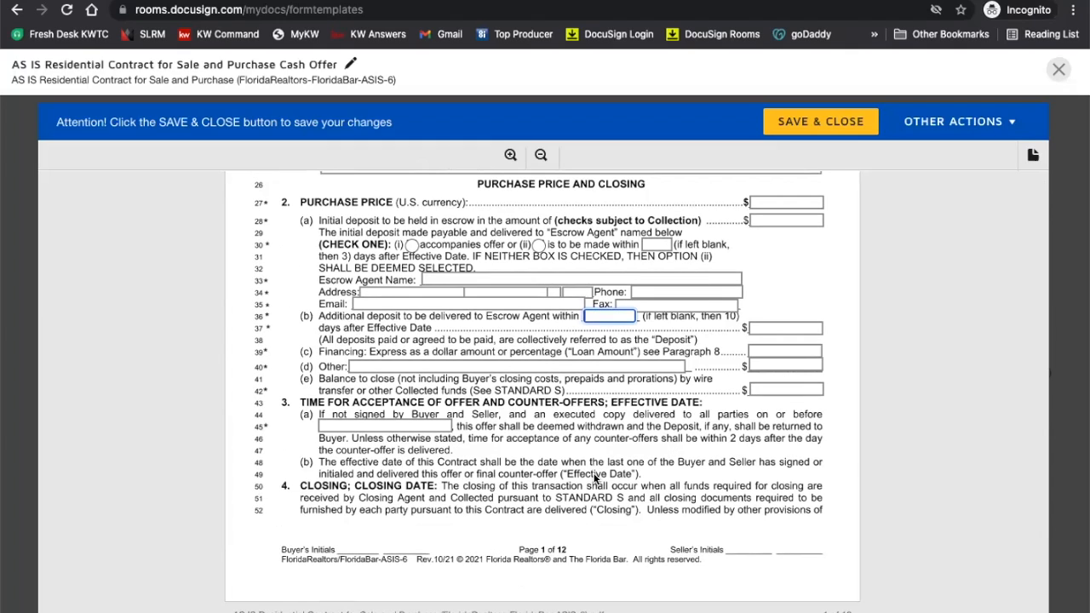
scroll(593, 475, "down", 3)
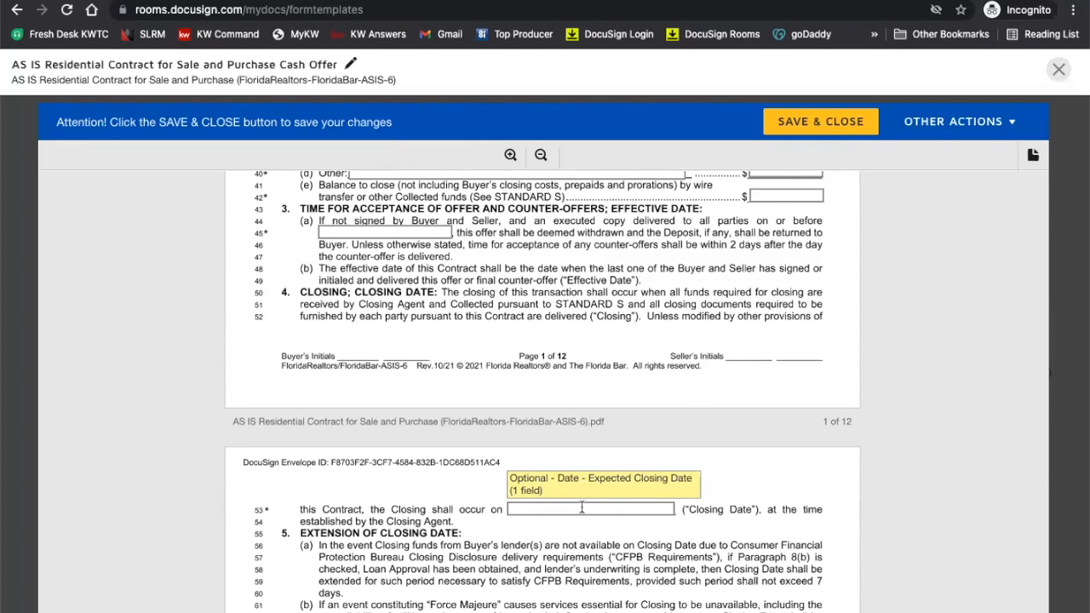
scroll(581, 507, "up", 2)
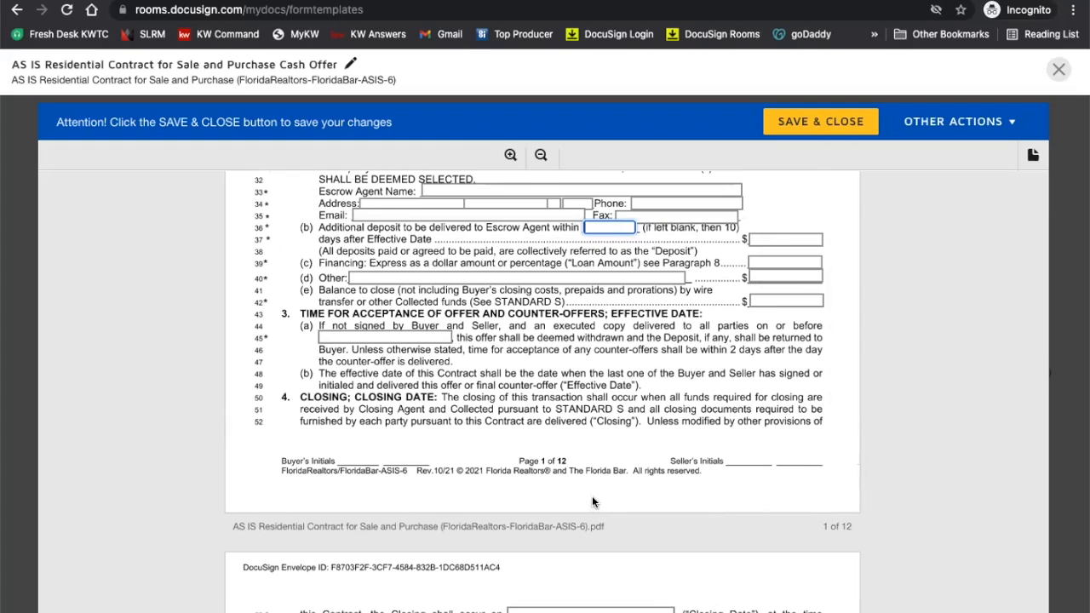
scroll(592, 502, "up", 3)
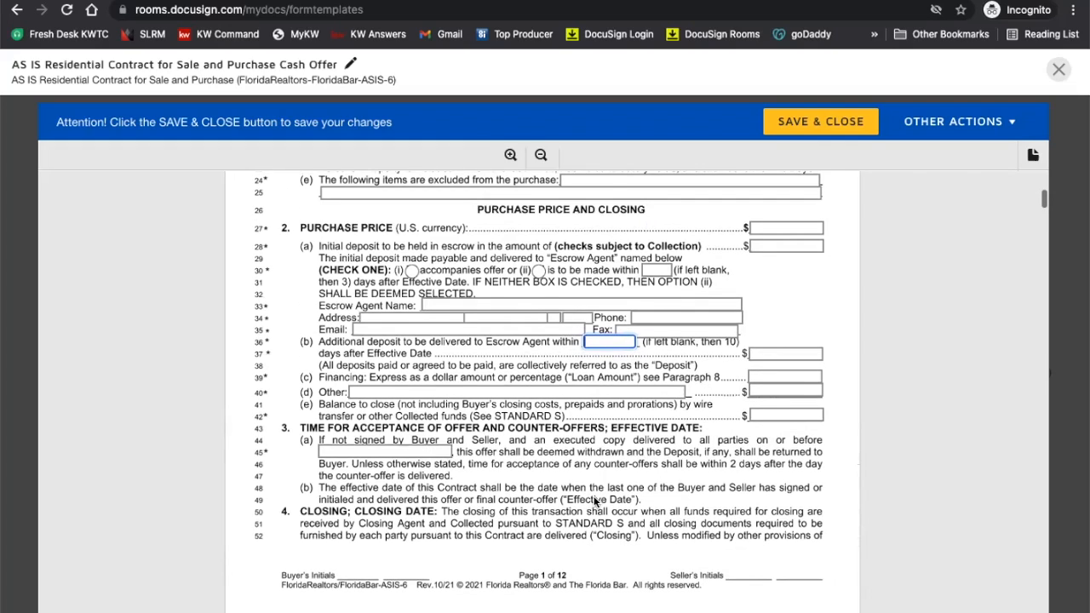
scroll(594, 501, "up", 4)
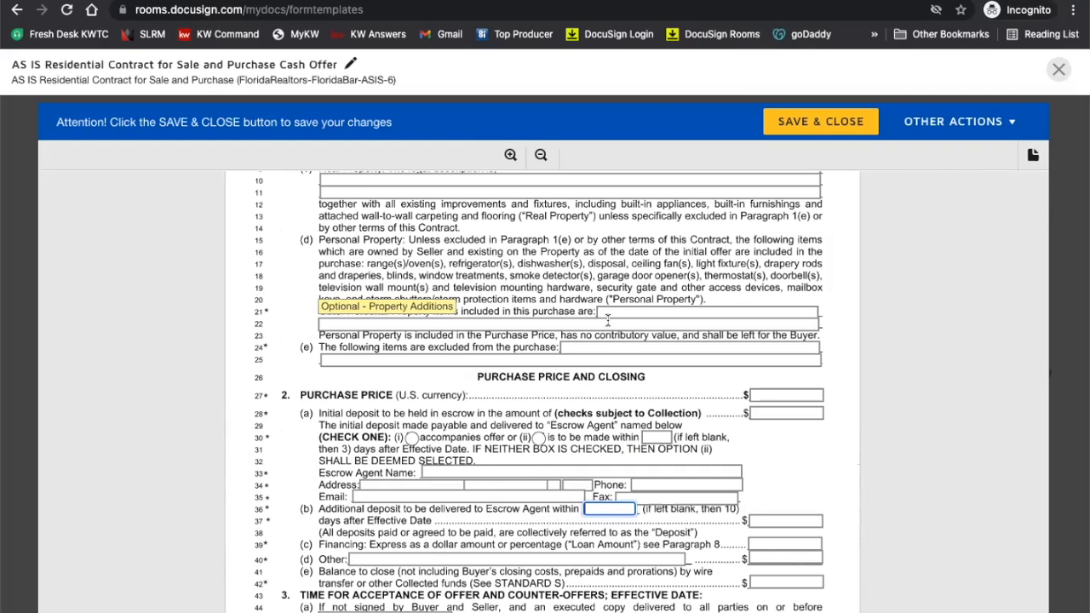
Add 'Washer' as extra personal property and mark paragraph 8(a) as cash, no financing
left_click(616, 313)
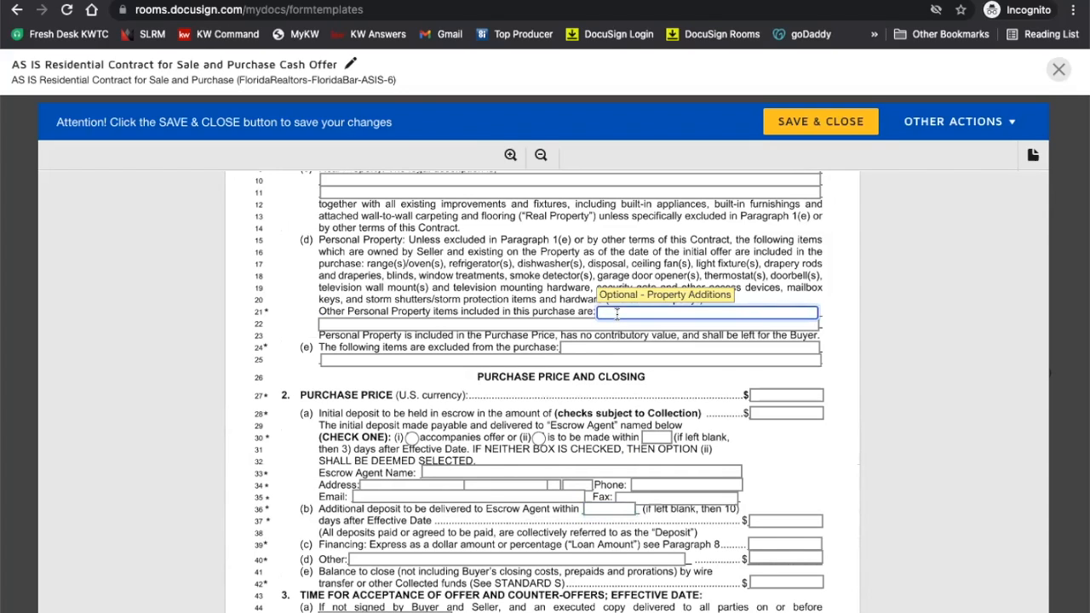
type("Washer,")
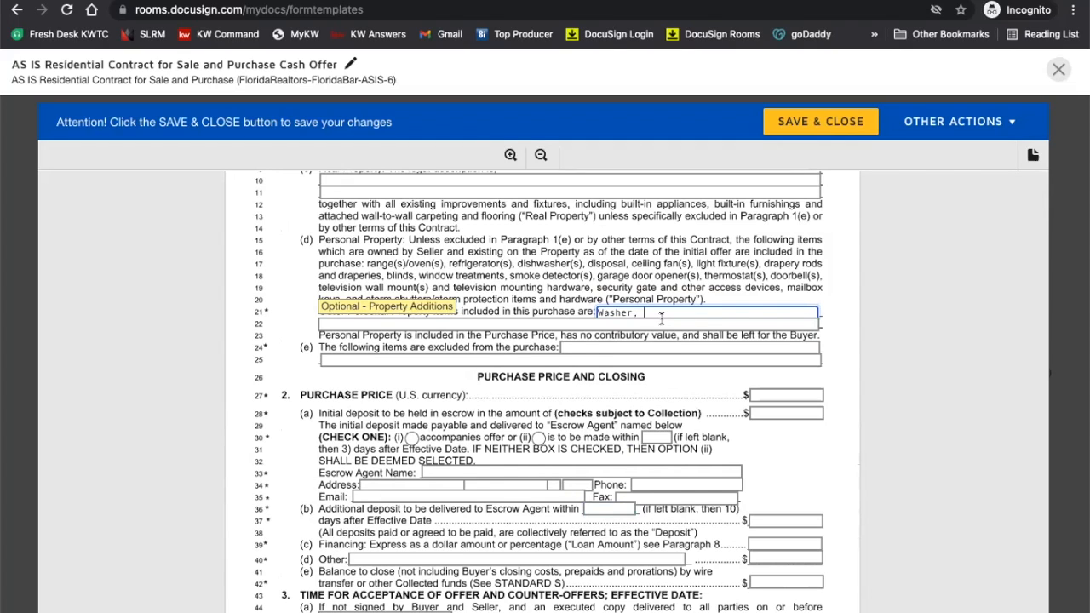
scroll(661, 317, "down", 15)
scroll(660, 316, "down", 6)
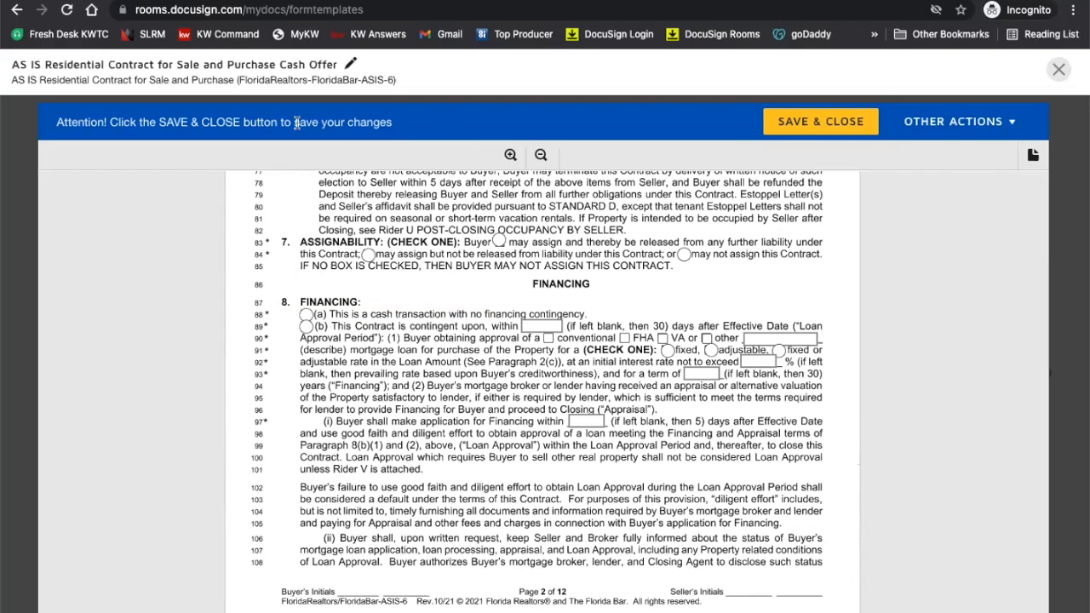
left_click(306, 315)
scroll(380, 319, "down", 1)
scroll(380, 319, "down", 10)
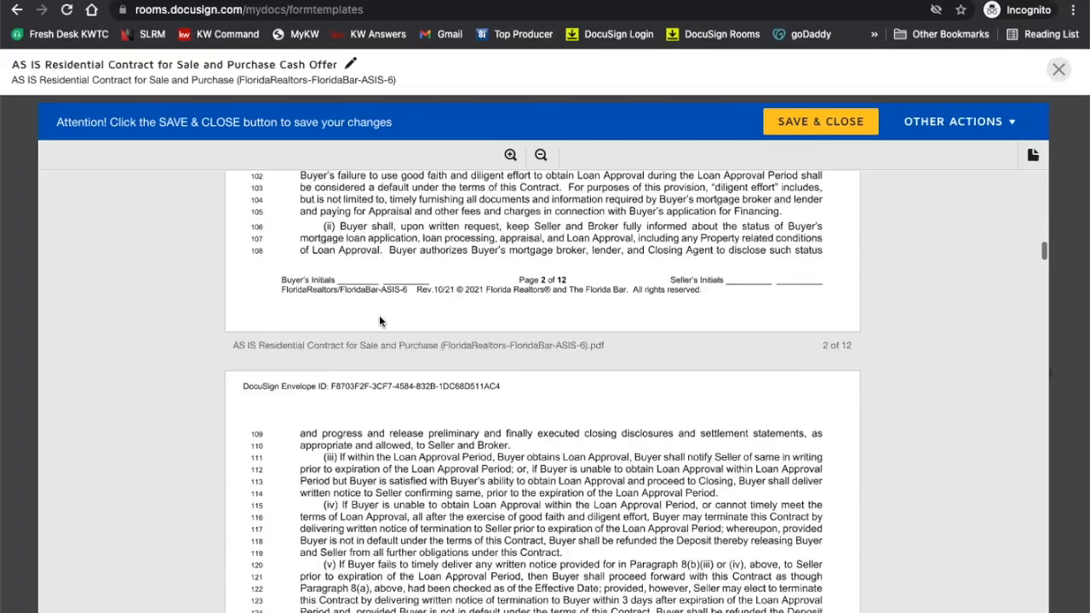
scroll(381, 319, "down", 5)
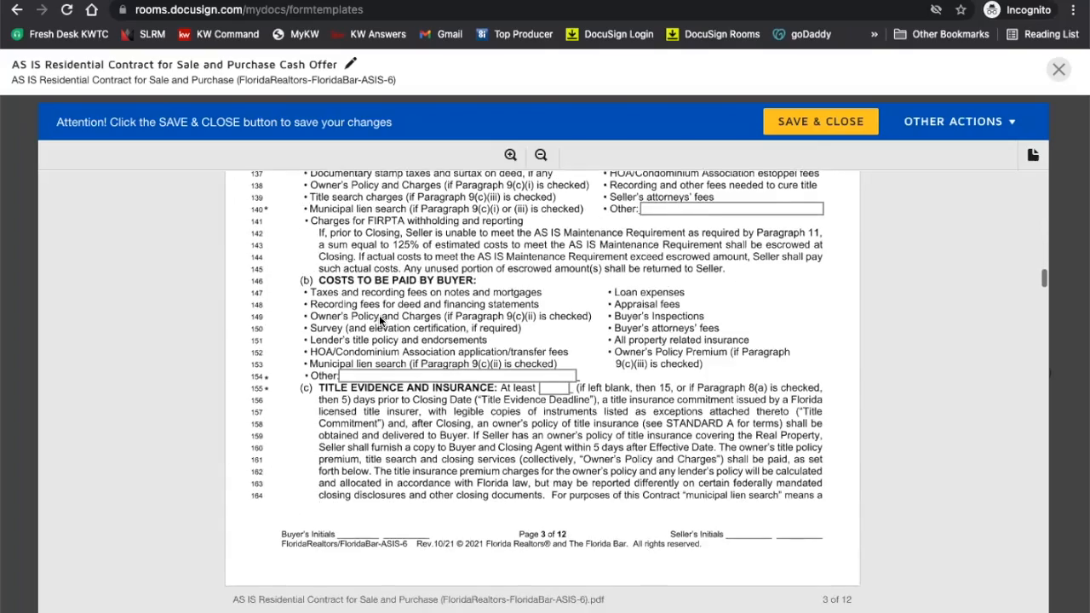
scroll(380, 320, "up", 1)
scroll(380, 319, "up", 1)
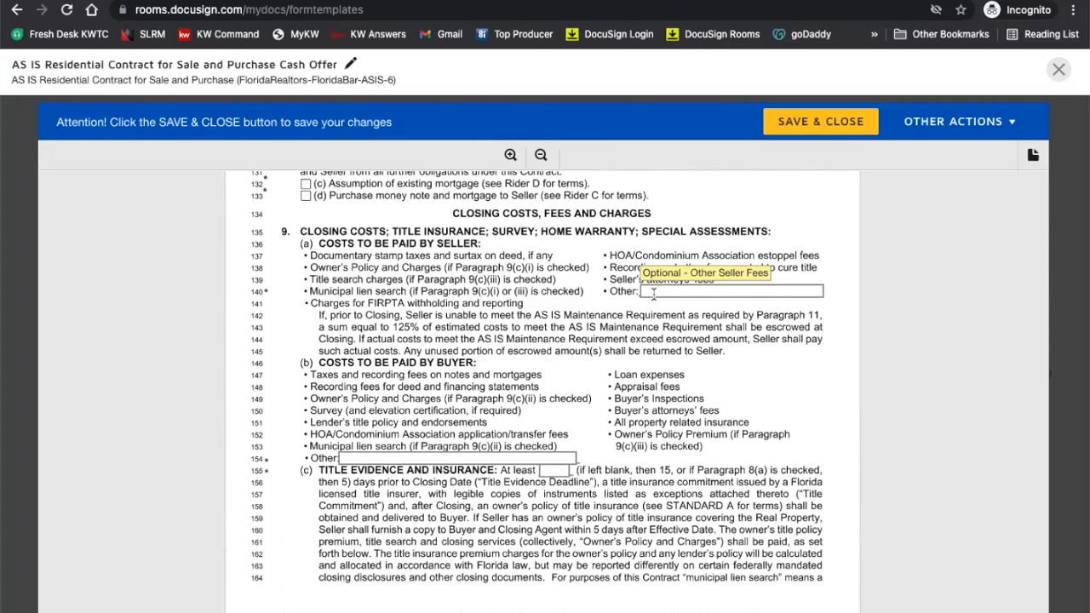
Enter '10K Closing' as the seller's other costs
left_click(653, 292)
type("10K C")
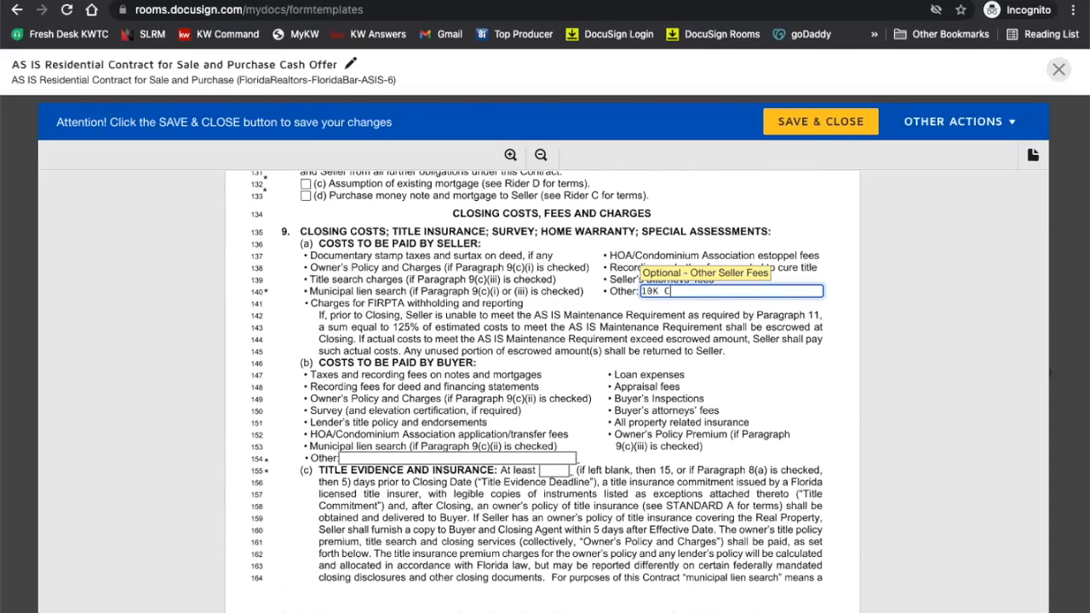
type("losoig")
type("i")
type("g")
key("BackSpace")
key("BackSpace")
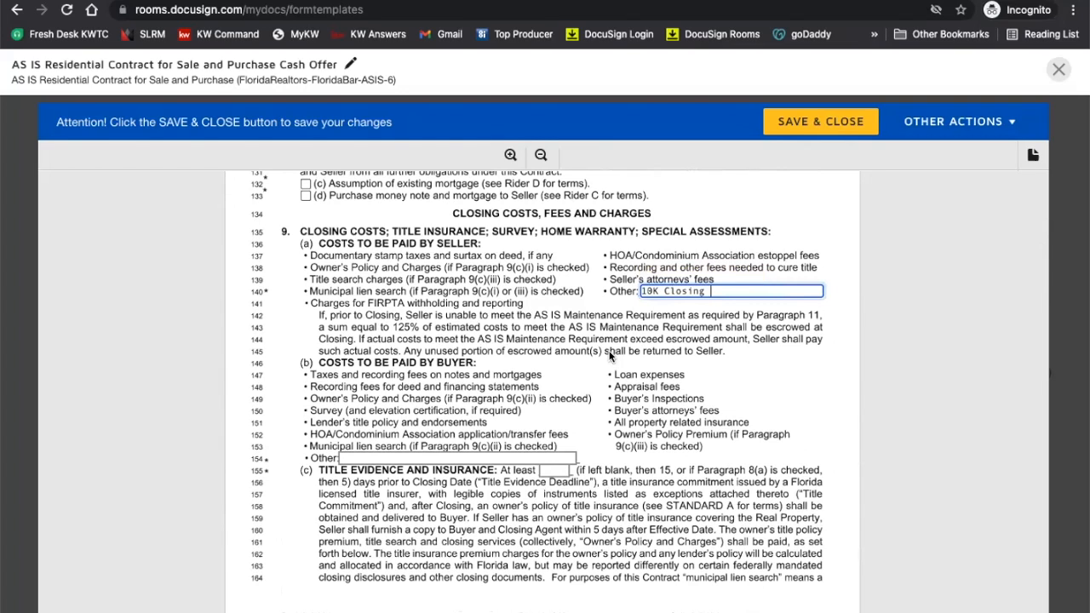
Set the Paragraph 12(a) inspection period to 7 days
scroll(590, 359, "down", 2)
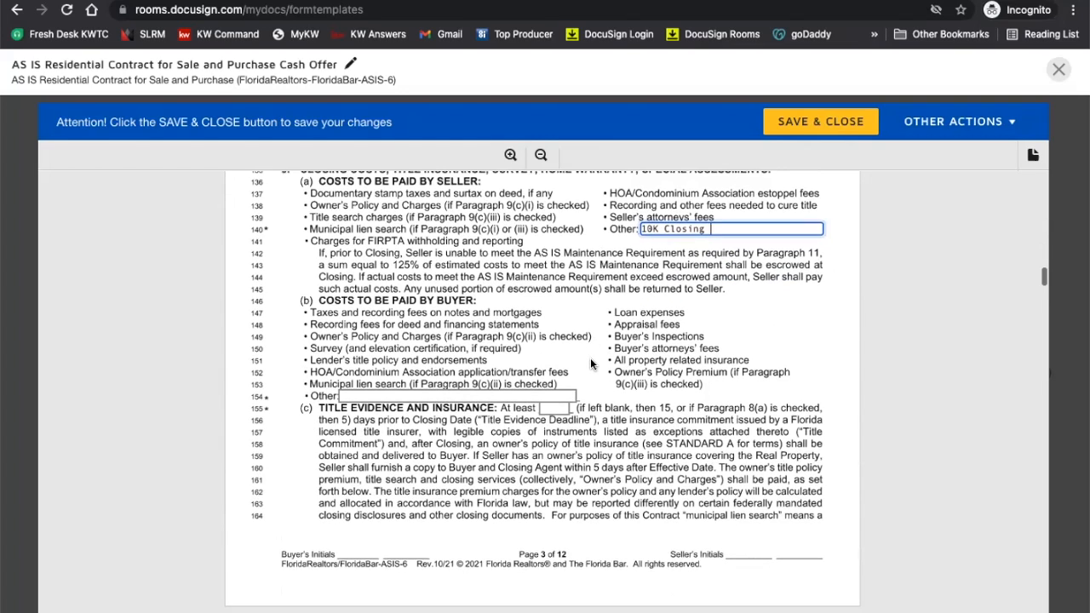
scroll(589, 359, "down", 1)
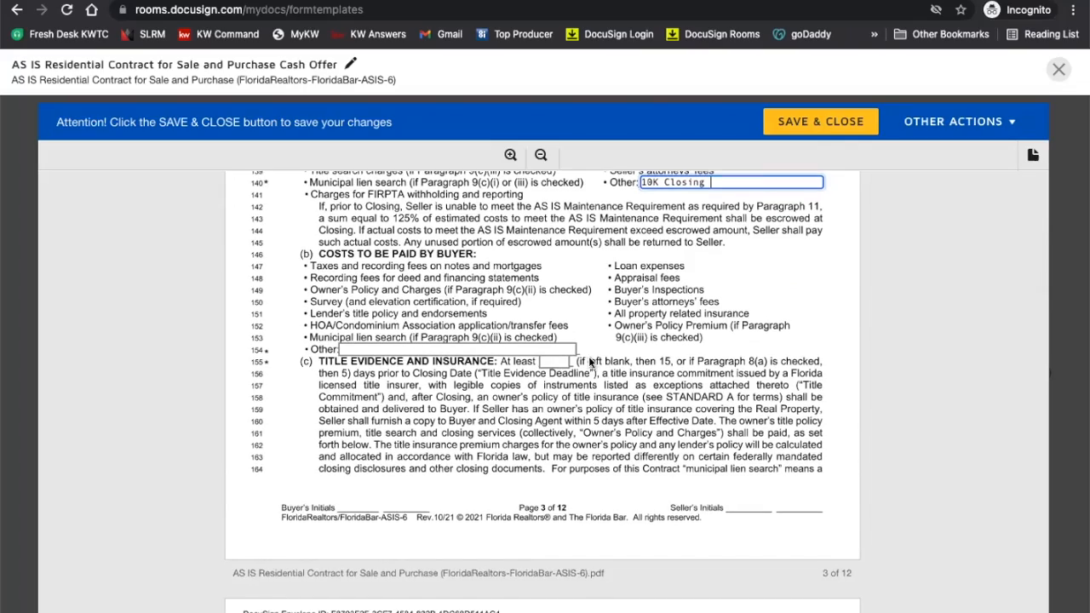
scroll(589, 358, "down", 3)
scroll(586, 361, "down", 5)
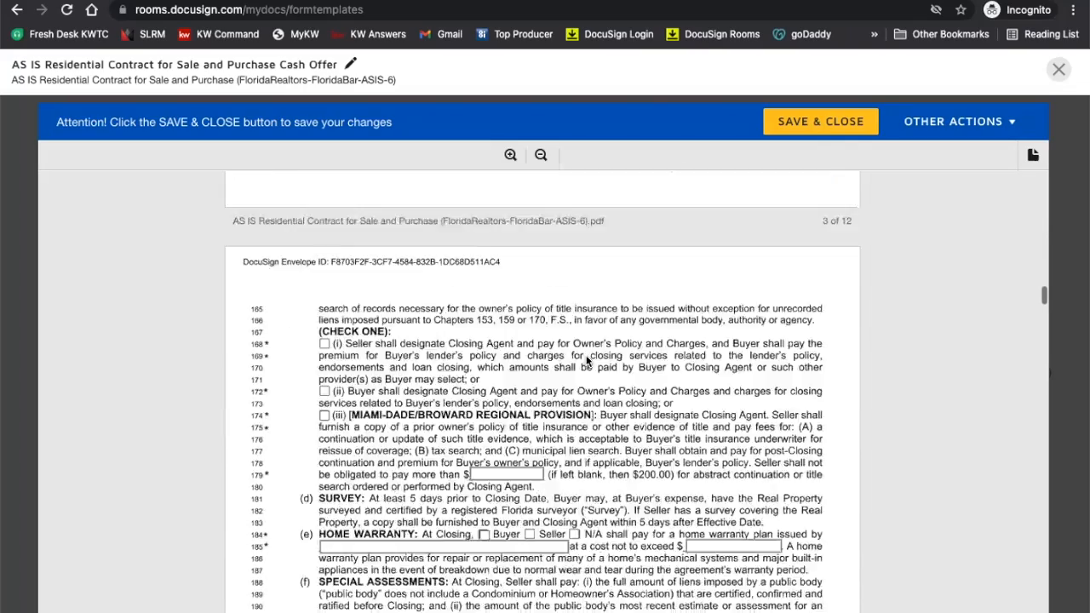
scroll(586, 361, "down", 8)
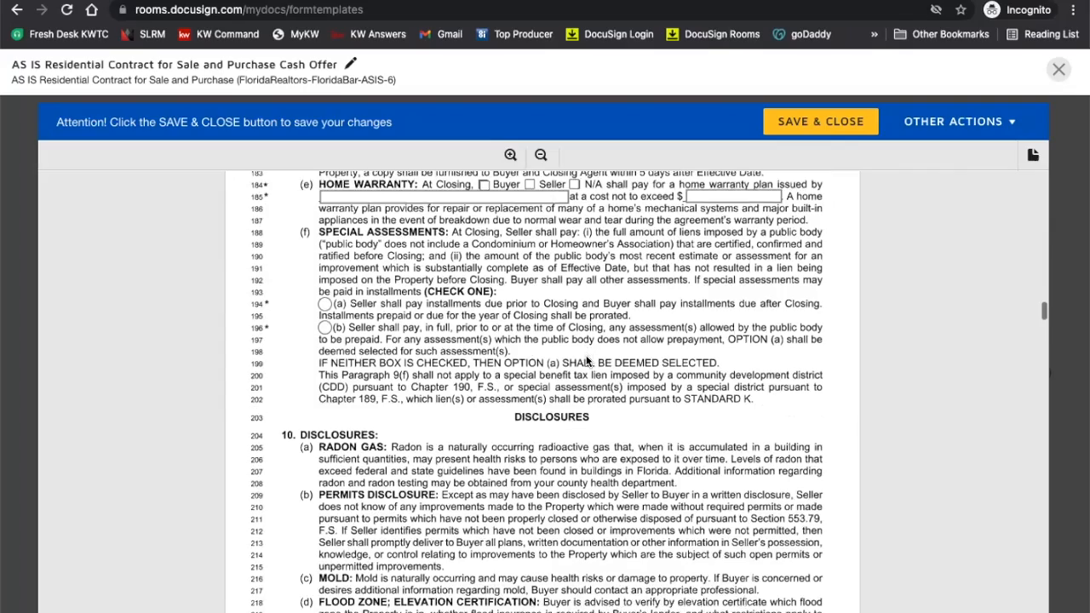
scroll(586, 360, "down", 11)
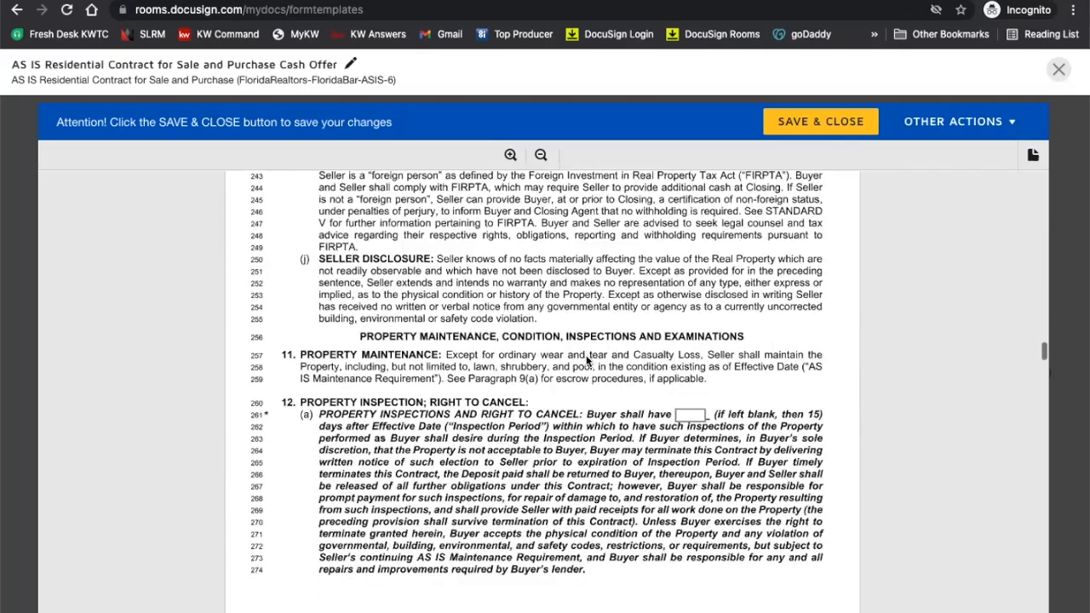
scroll(585, 361, "down", 1)
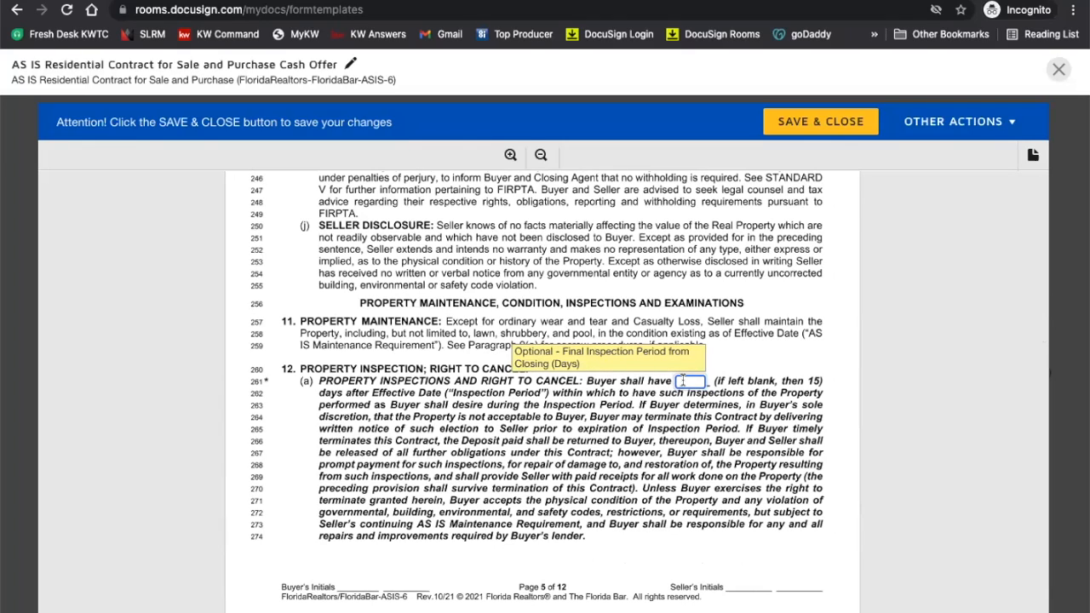
left_click(682, 381)
type("7")
left_click(732, 361)
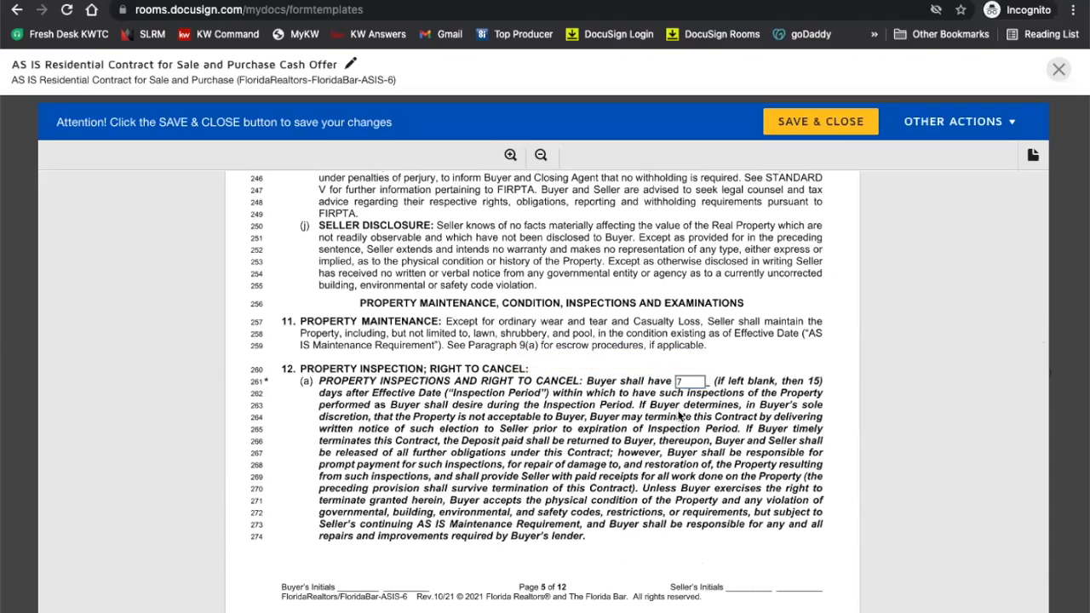
Tick the Appraisal Contingency (F), Homeowners' Assn. (B) and Kick-out Clause (X) addenda in paragraph 19
scroll(678, 415, "down", 10)
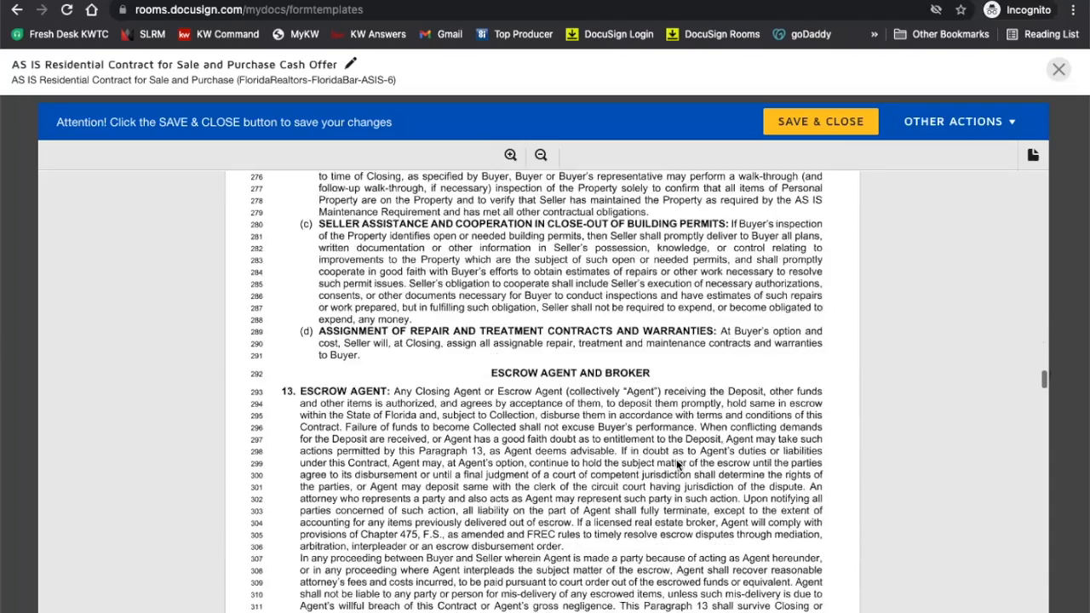
scroll(677, 464, "down", 8)
scroll(632, 468, "down", 10)
scroll(632, 468, "down", 12)
scroll(632, 468, "down", 12)
scroll(632, 468, "down", 14)
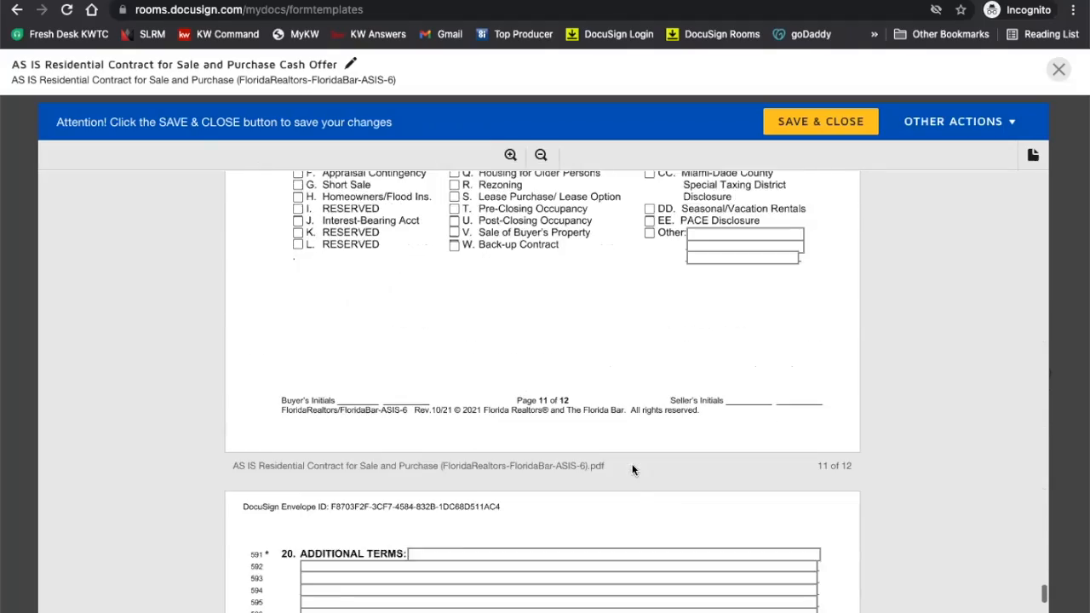
scroll(633, 467, "up", 5)
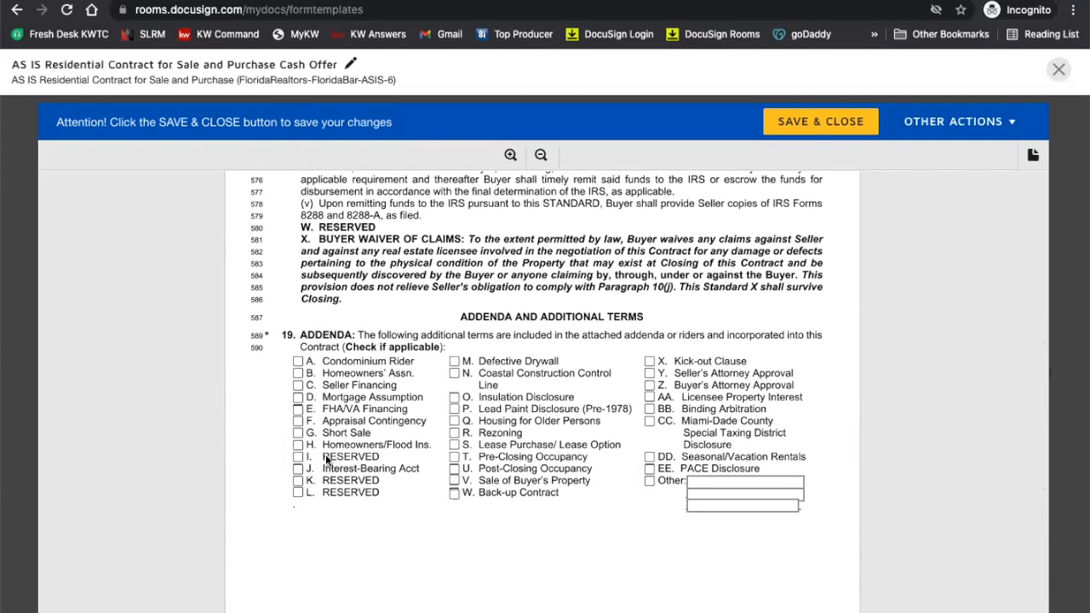
left_click(297, 421)
left_click(298, 374)
left_click(645, 363)
scroll(584, 404, "down", 8)
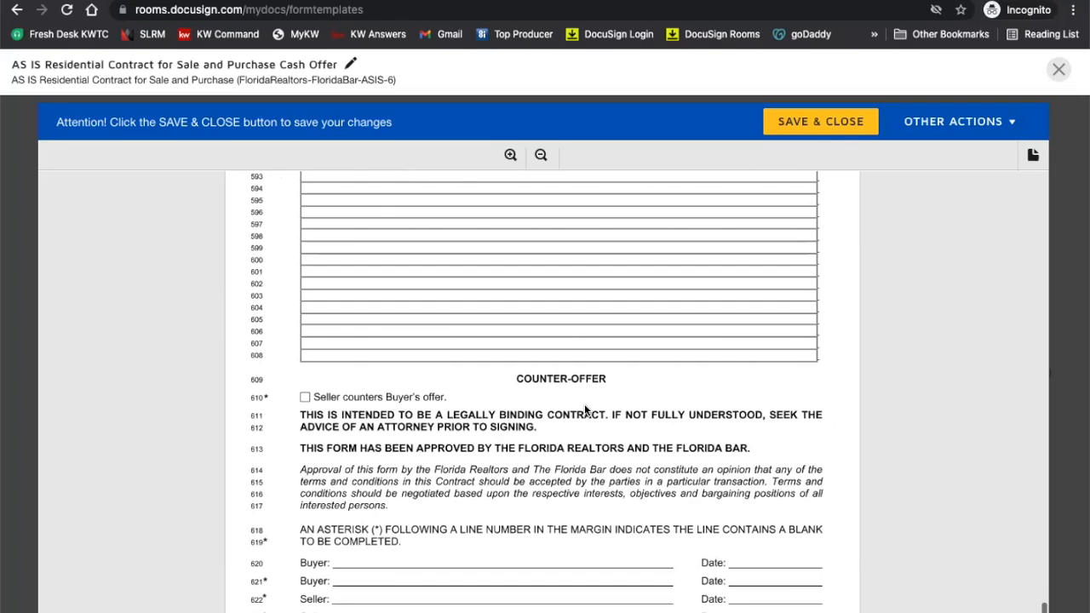
scroll(514, 387, "up", 3)
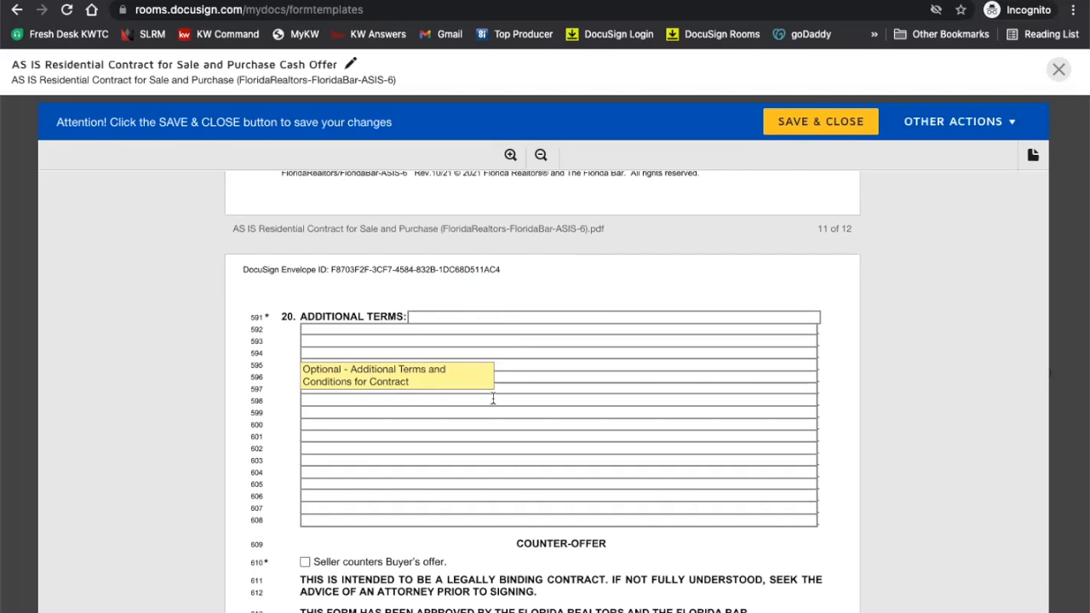
scroll(494, 397, "down", 10)
scroll(492, 400, "down", 3)
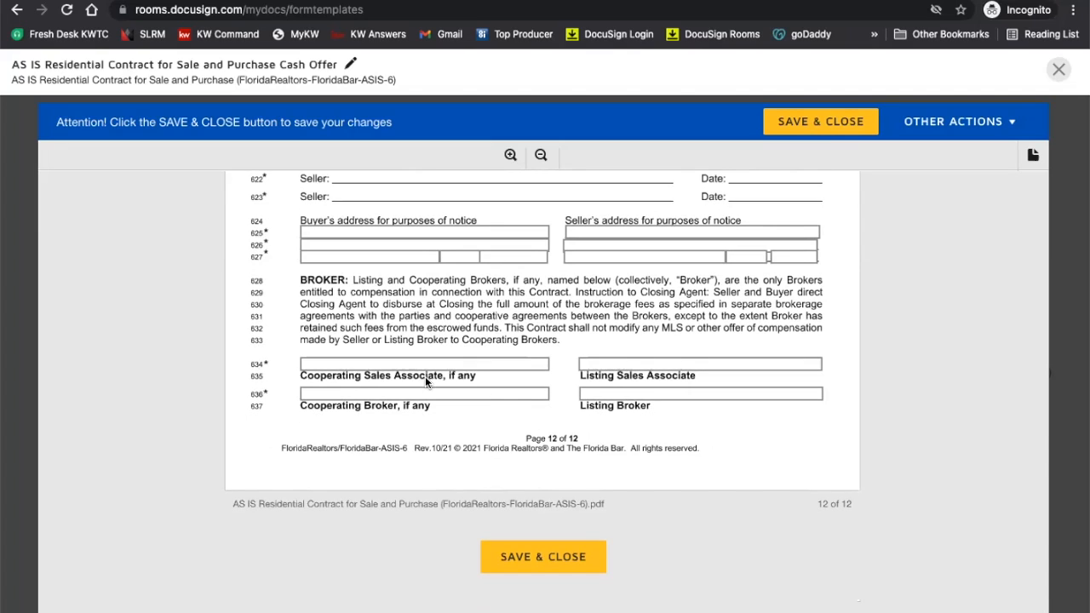
Enter the cooperating sales associate's name on line 634
left_click(384, 362)
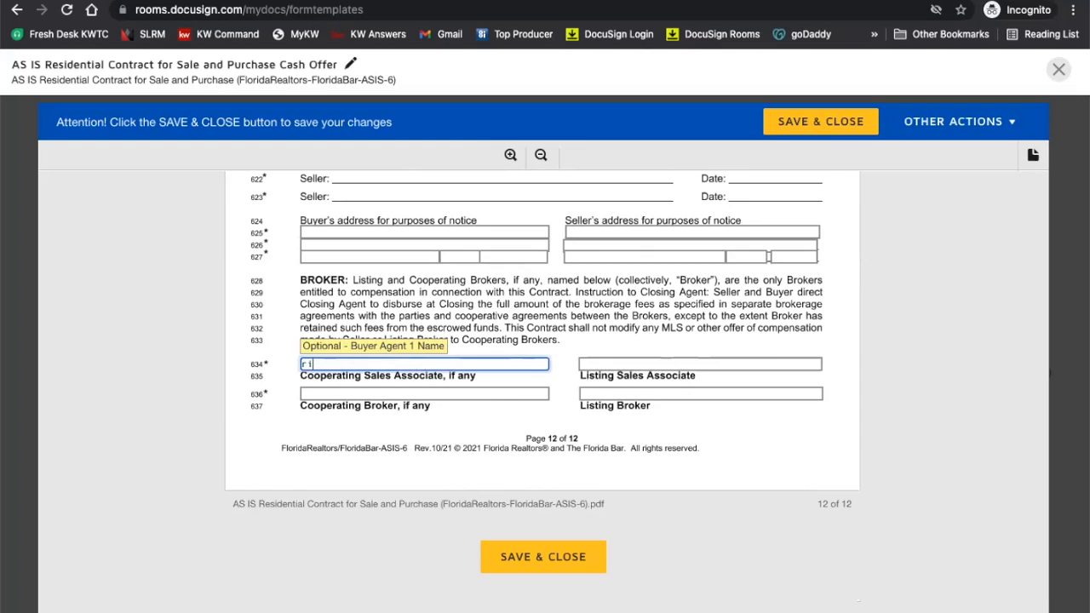
Enter 'Keller Williams Tampa Central' as cooperating broker and save and close the template
left_click(399, 393)
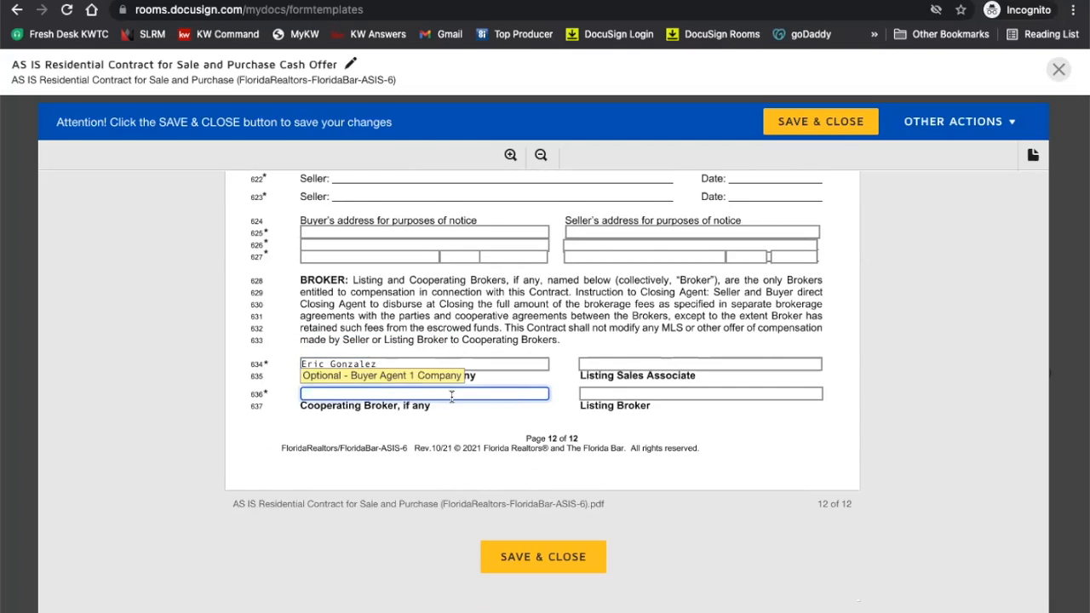
type("Ke")
type("ller Williams ")
type("Tampa")
type(" Cetr")
type("ntra")
type("l")
left_click(481, 423)
scroll(481, 423, "up", 1)
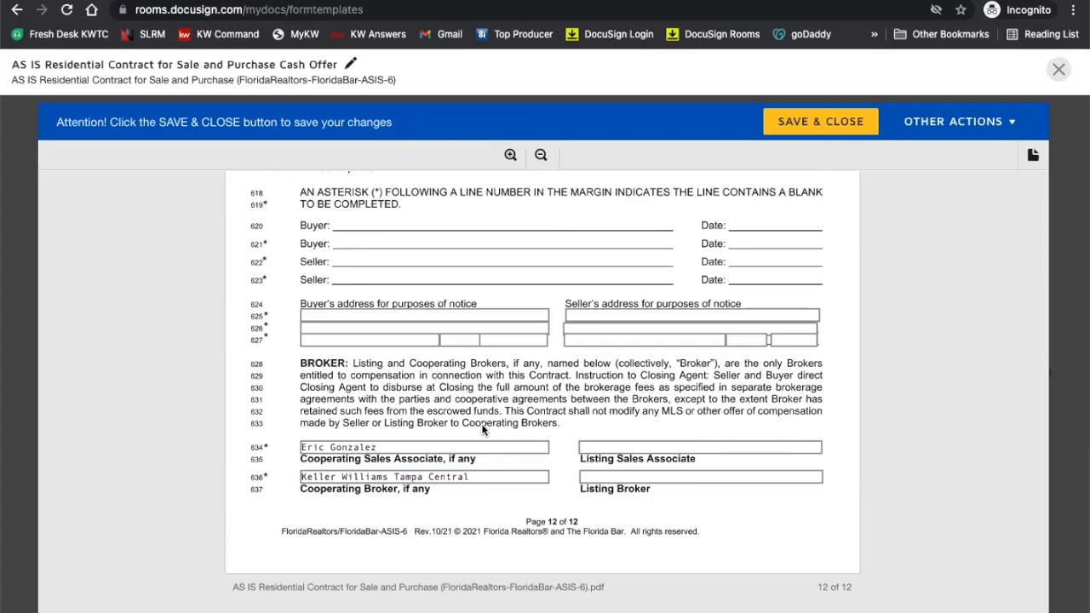
scroll(481, 423, "up", 2)
scroll(486, 426, "down", 1)
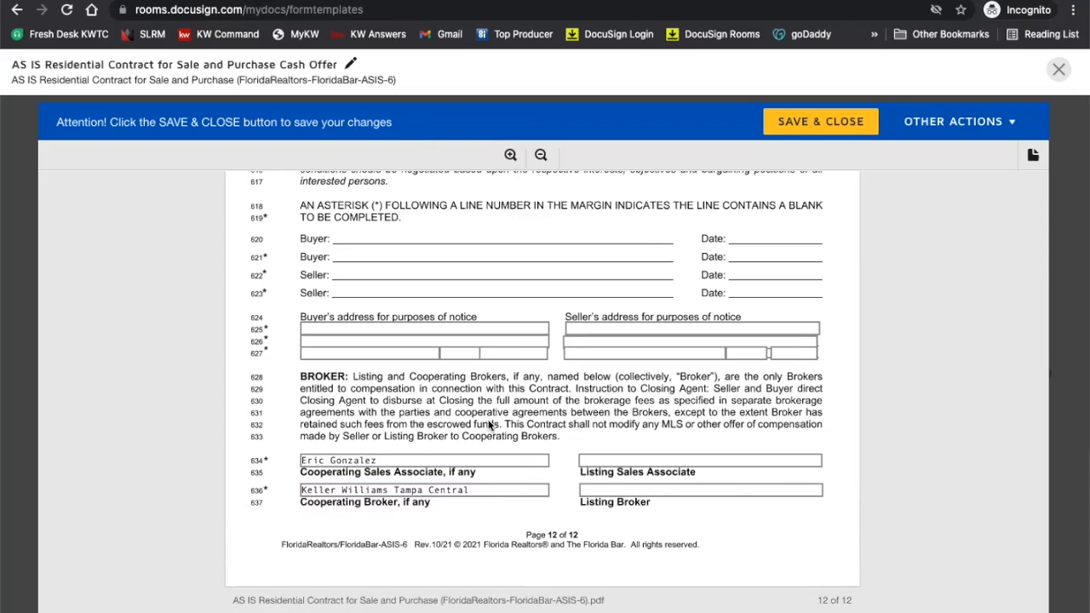
left_click(807, 128)
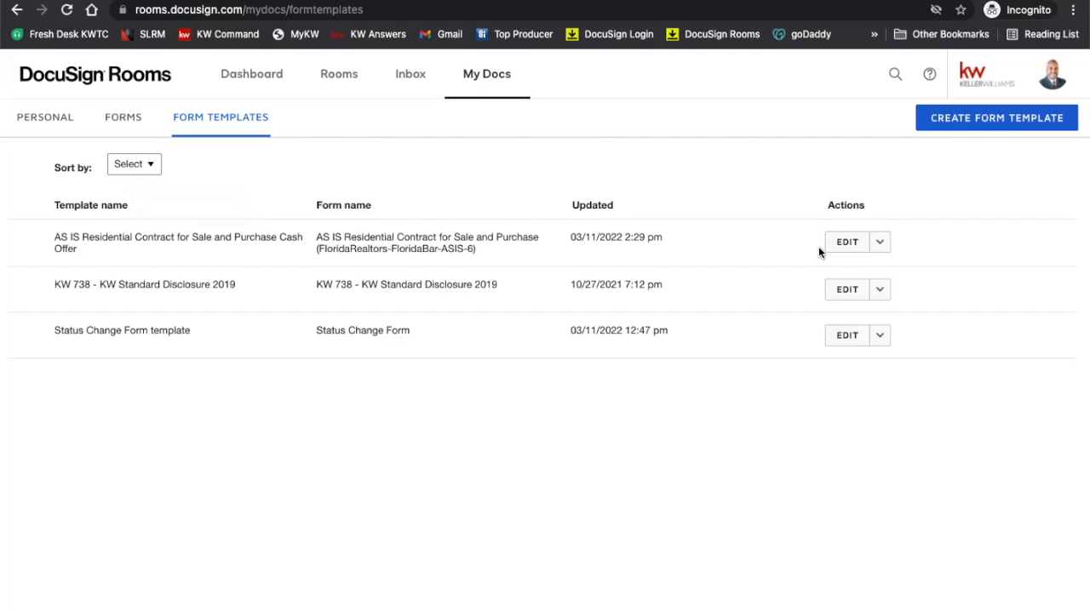
Check the Cash Offer template's copy and delete options, then go to the active rooms list
left_click(879, 241)
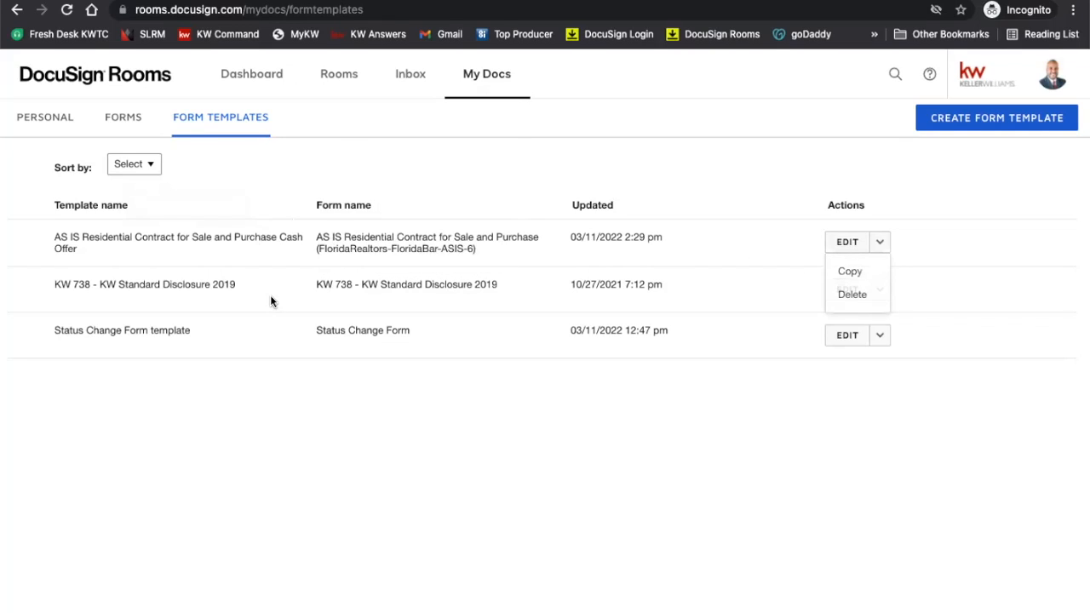
left_click(581, 409)
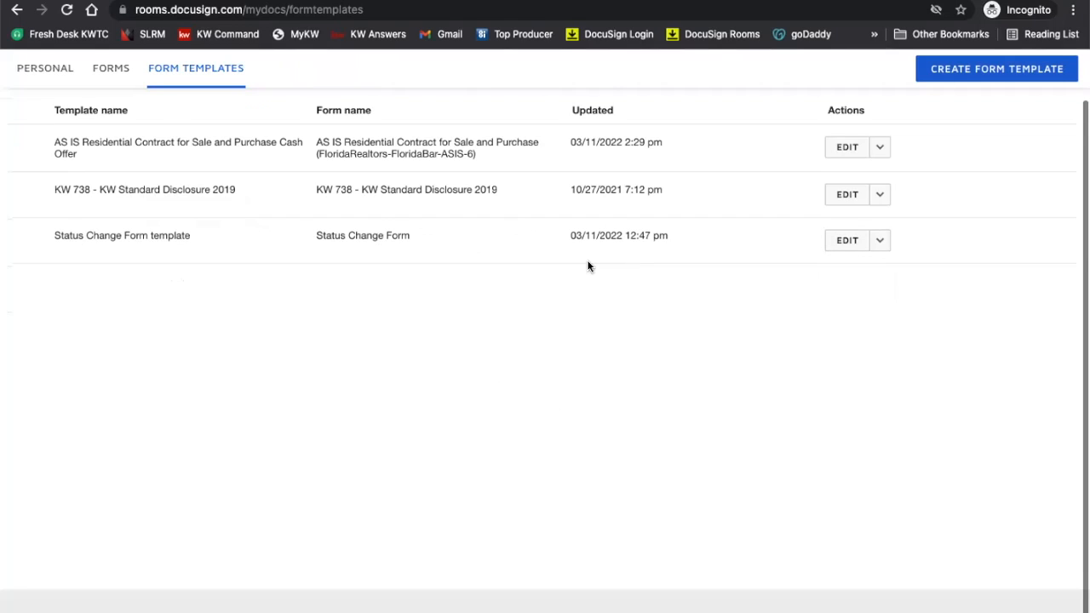
scroll(477, 256, "down", 2)
scroll(596, 248, "up", 2)
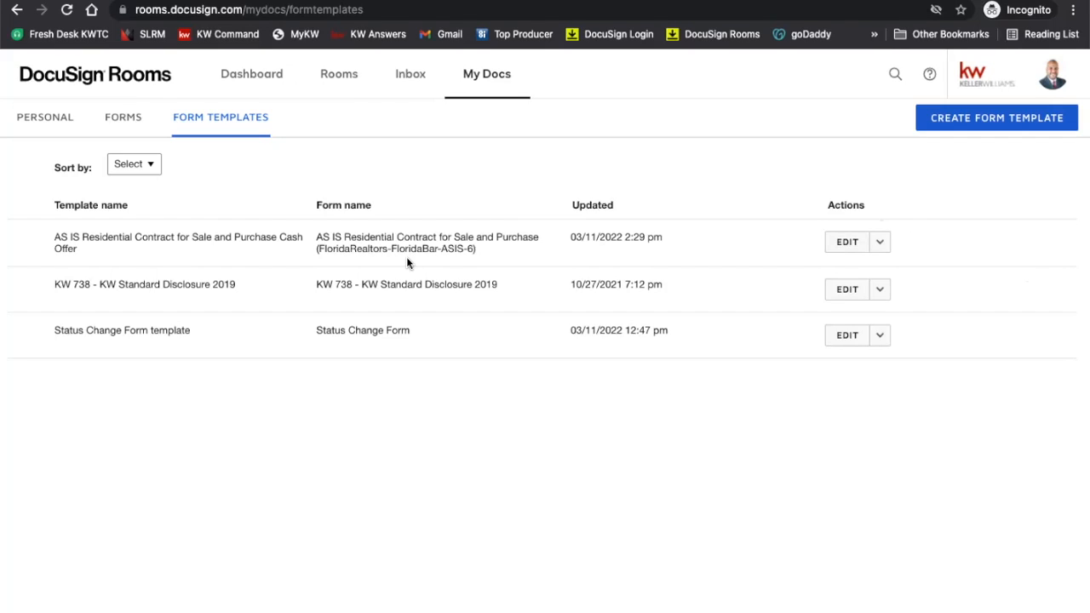
left_click(340, 81)
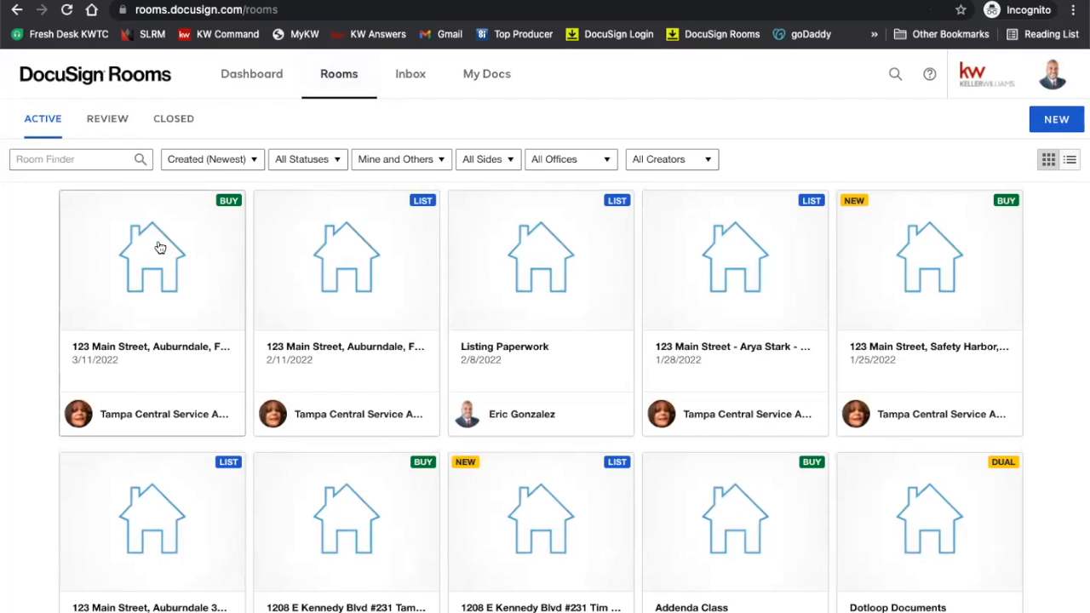
Apply the Cash Offer template to the 123 Main Street room's AS IS contract and open it
left_click(145, 304)
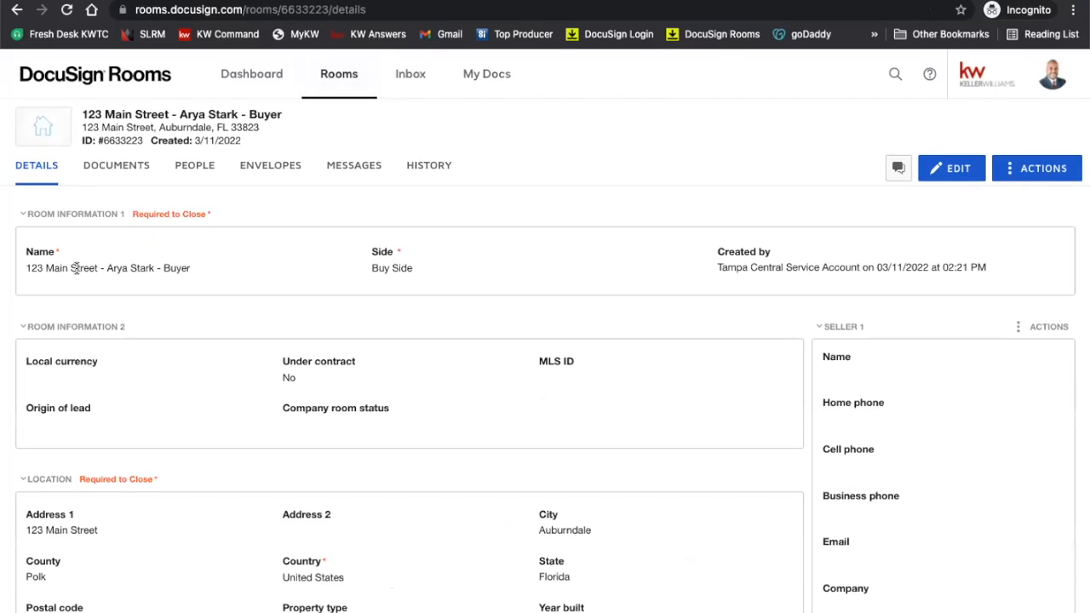
left_click(108, 180)
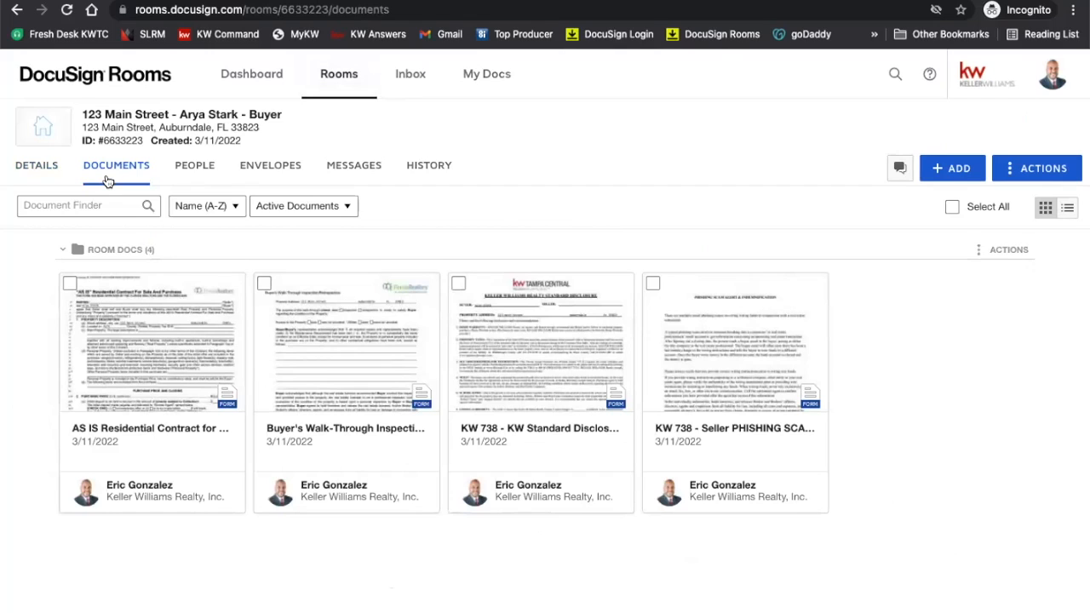
right_click(157, 351)
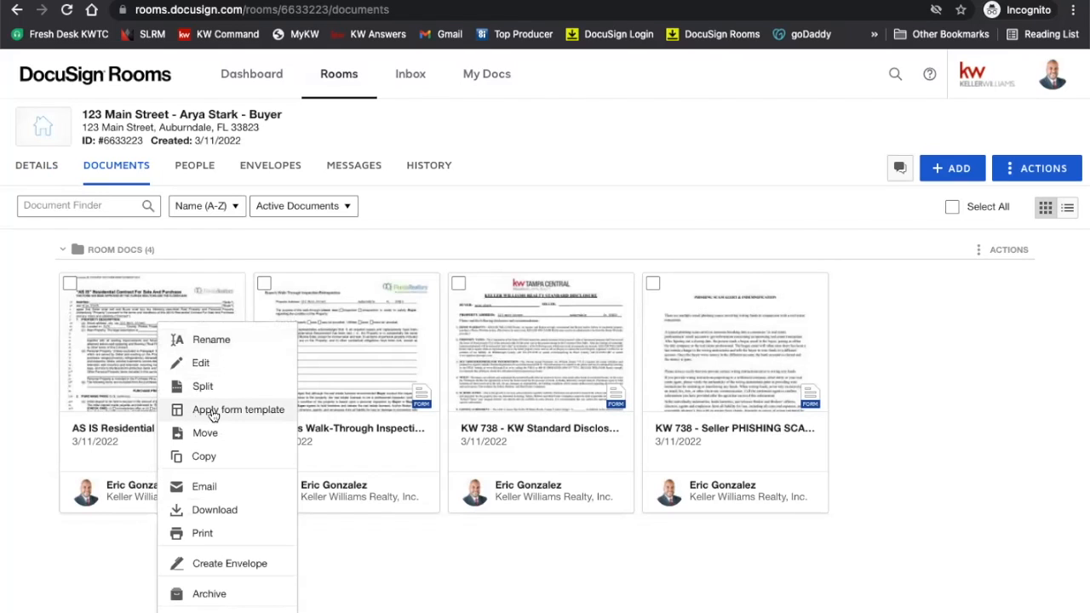
left_click(219, 411)
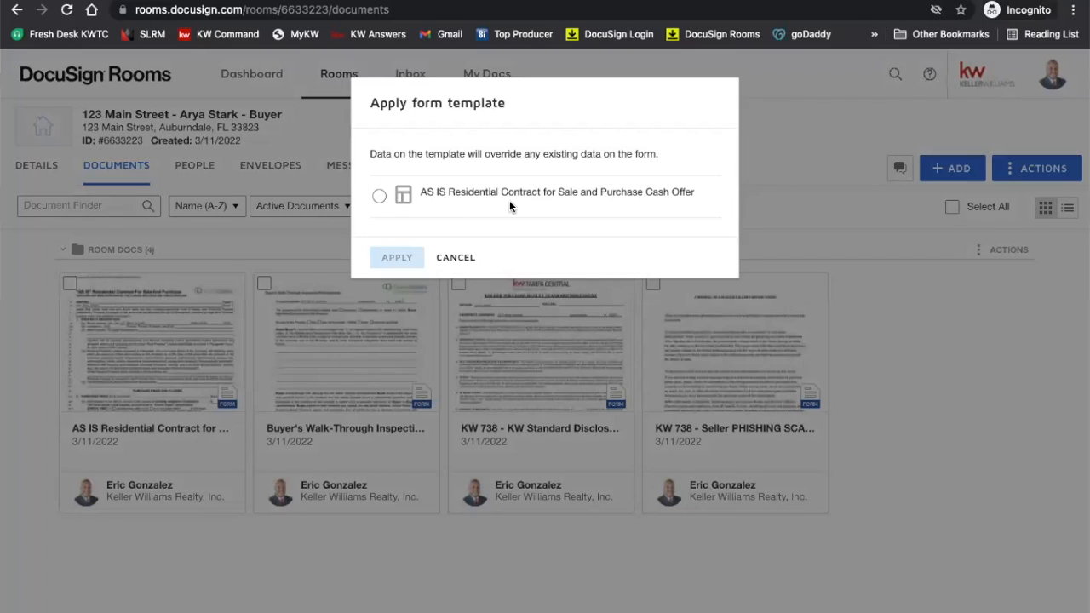
left_click(379, 198)
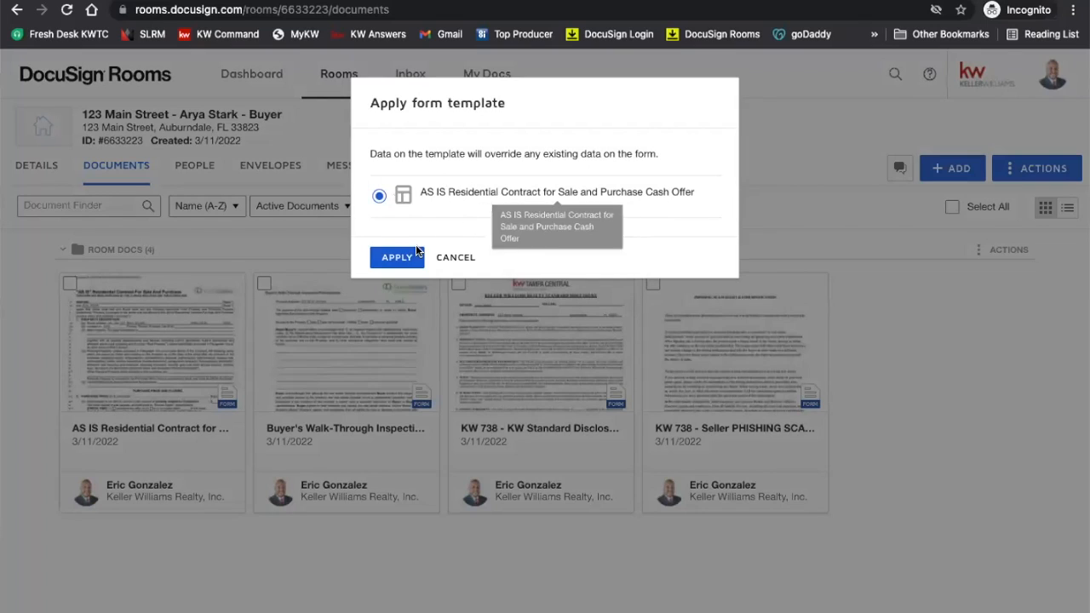
left_click(388, 259)
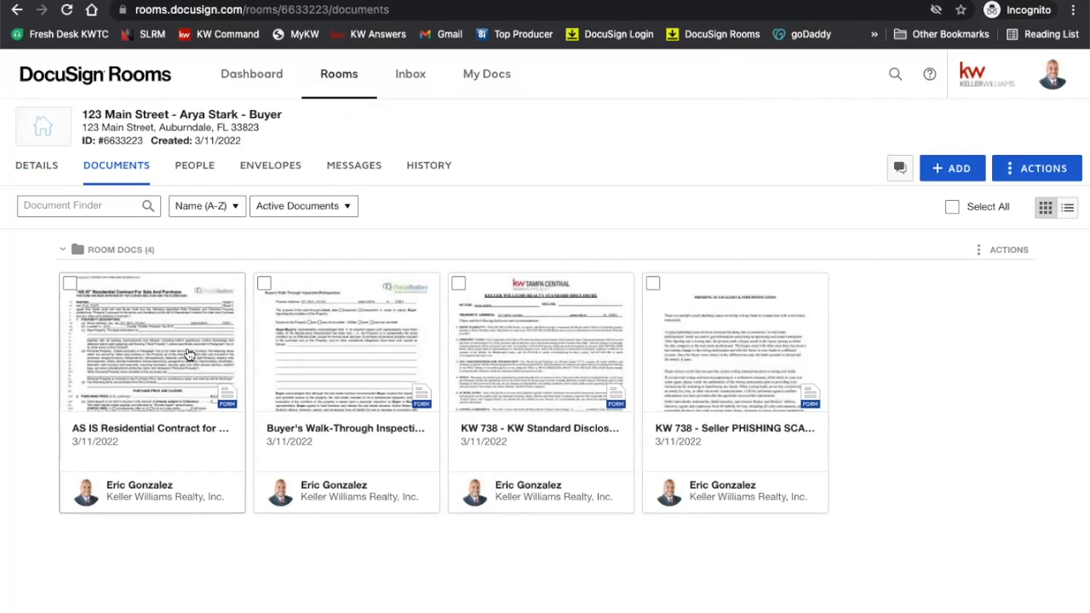
left_click(155, 385)
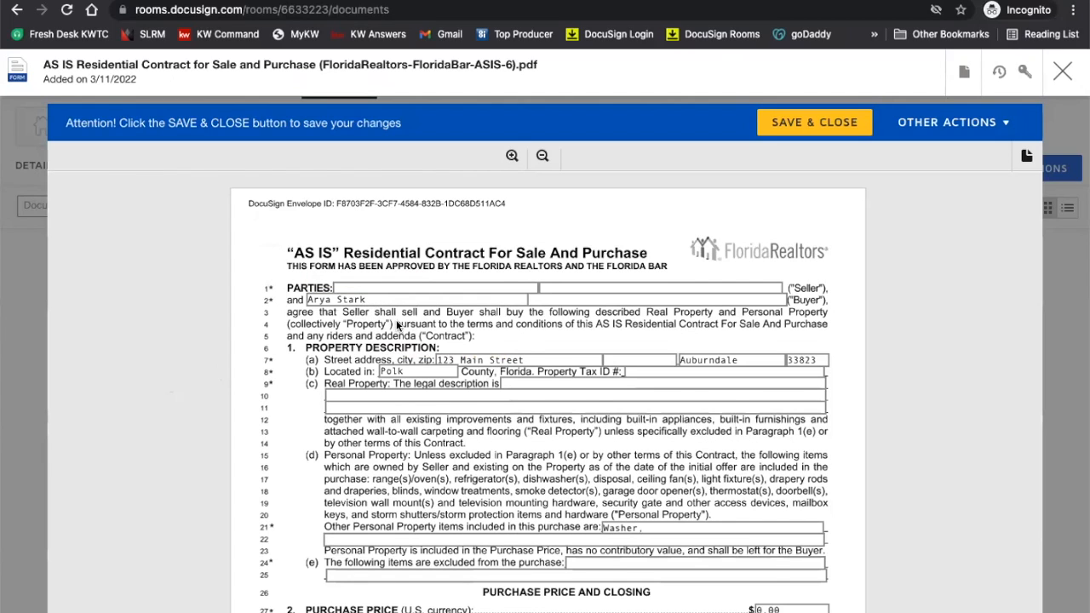
Enter a purchase price of 300,000 in the AS IS contract
scroll(394, 323, "down", 1)
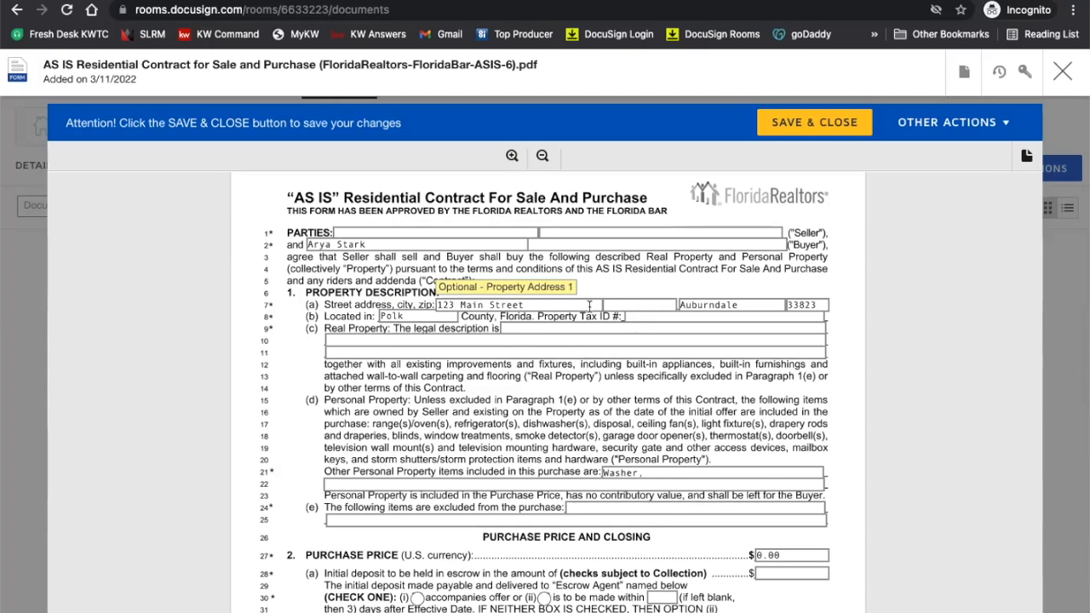
scroll(582, 358, "down", 8)
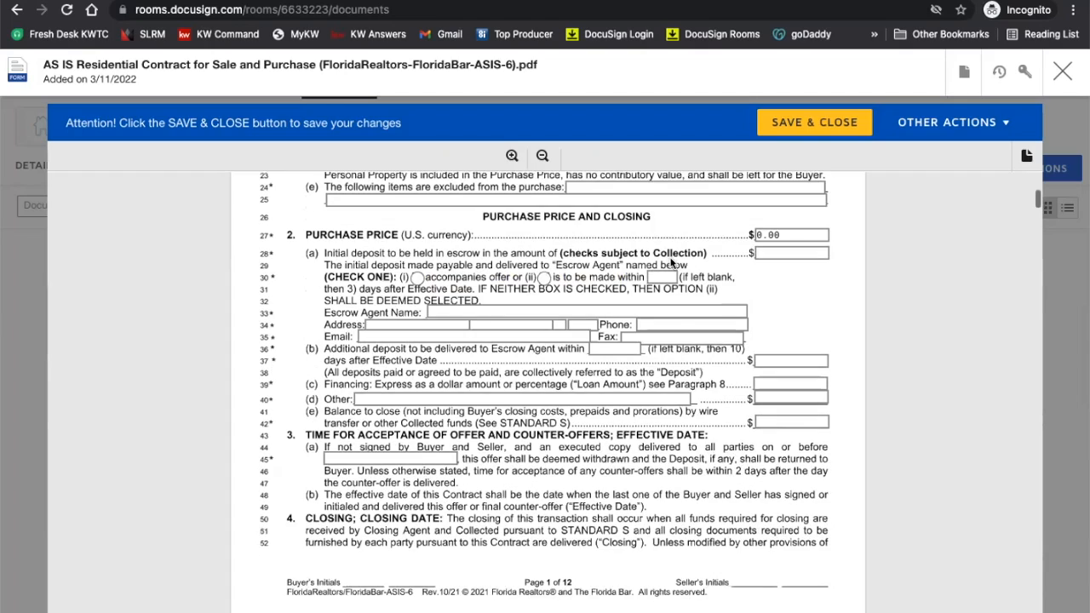
left_click(792, 233)
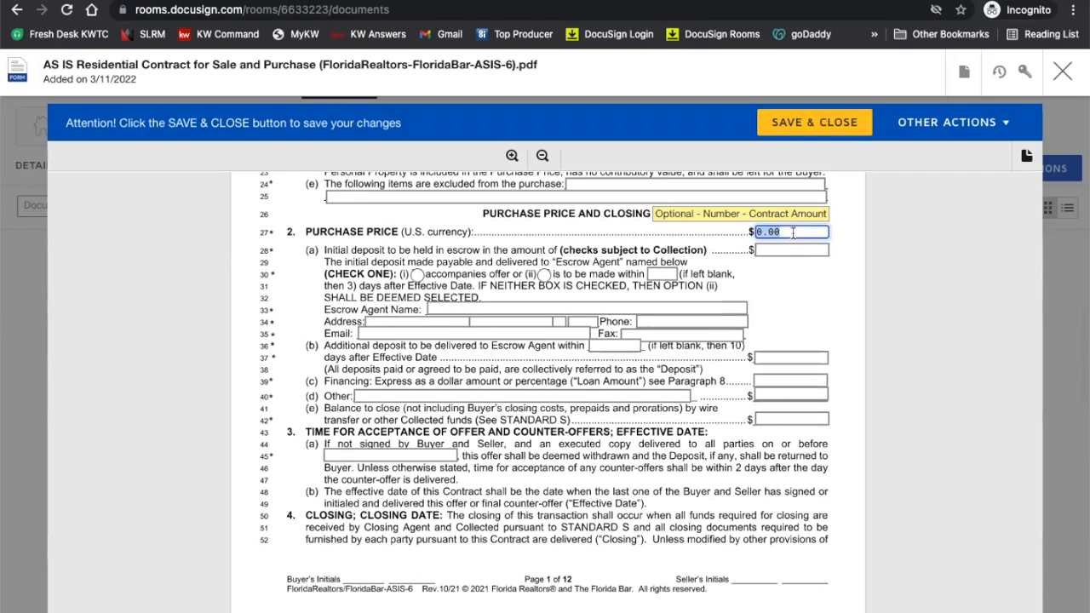
type("300,000")
left_click(784, 332)
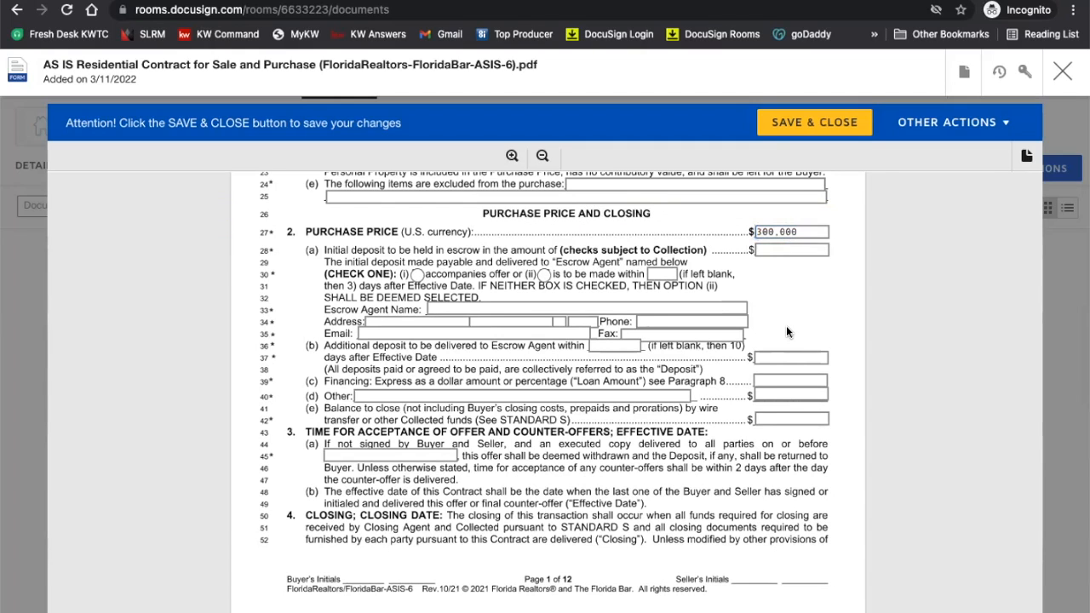
Mark the deal as a cash transaction
scroll(785, 332, "down", 3)
scroll(786, 331, "down", 4)
scroll(787, 331, "down", 1)
left_click(313, 429)
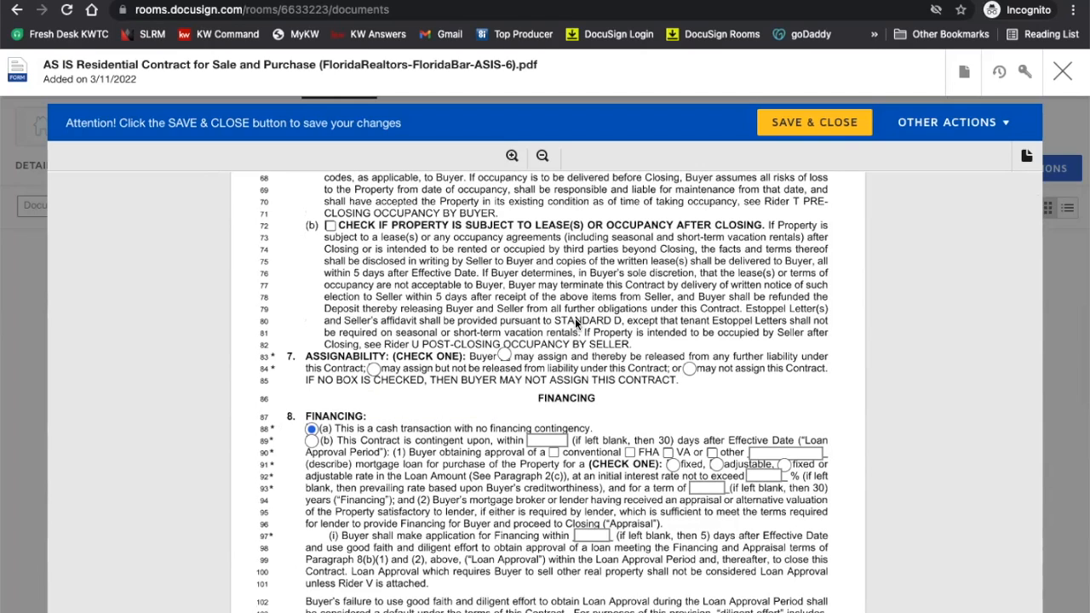
Enter 'Cost' in the seller's other fees field
scroll(510, 323, "down", 1)
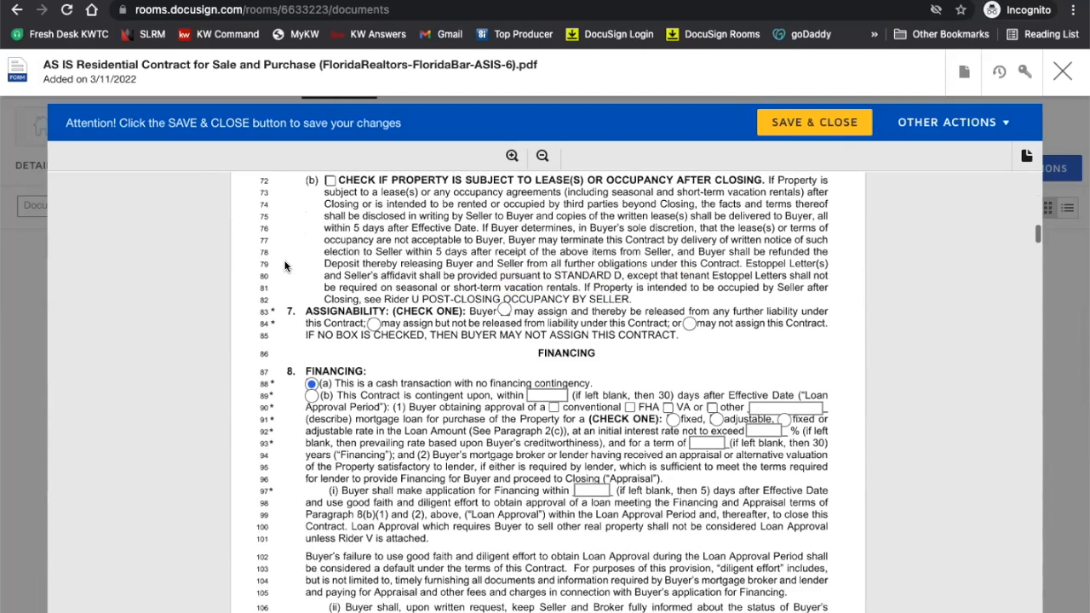
scroll(417, 281, "up", 2)
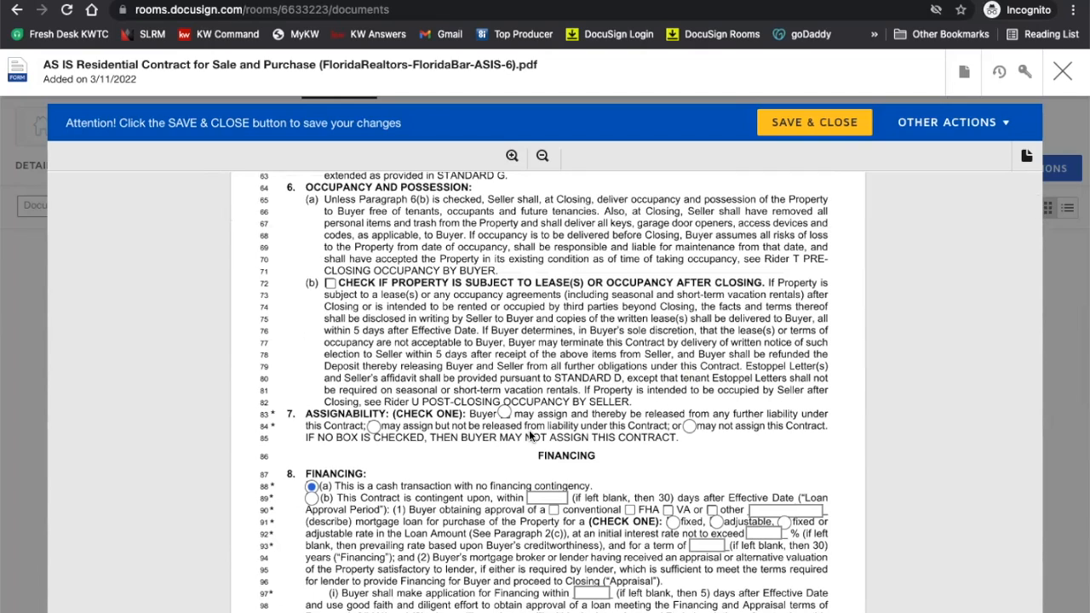
scroll(528, 426, "down", 1)
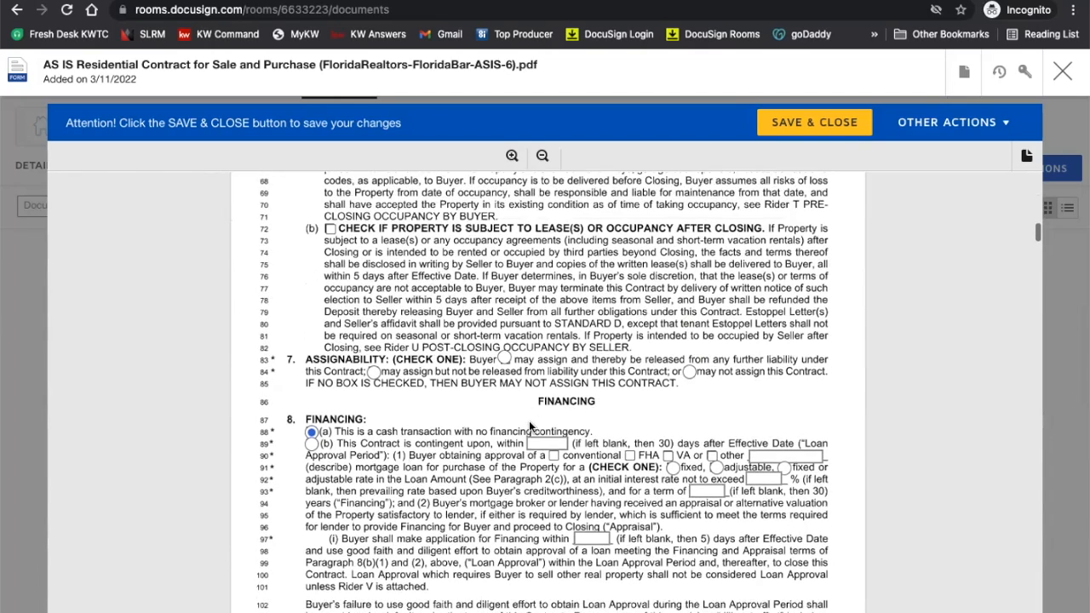
scroll(529, 421, "down", 1)
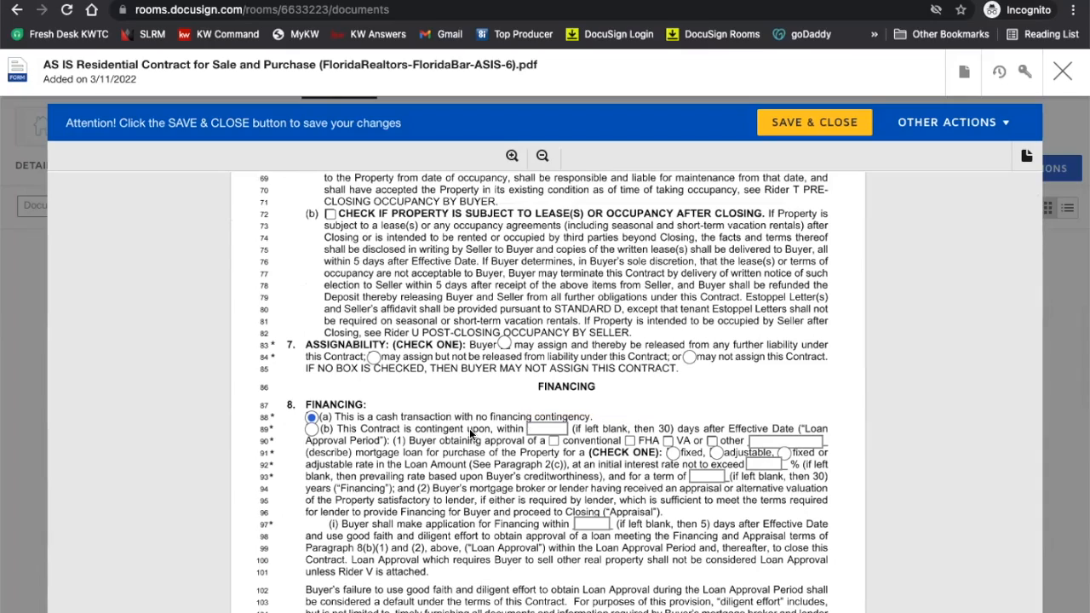
scroll(470, 430, "down", 2)
scroll(471, 432, "down", 6)
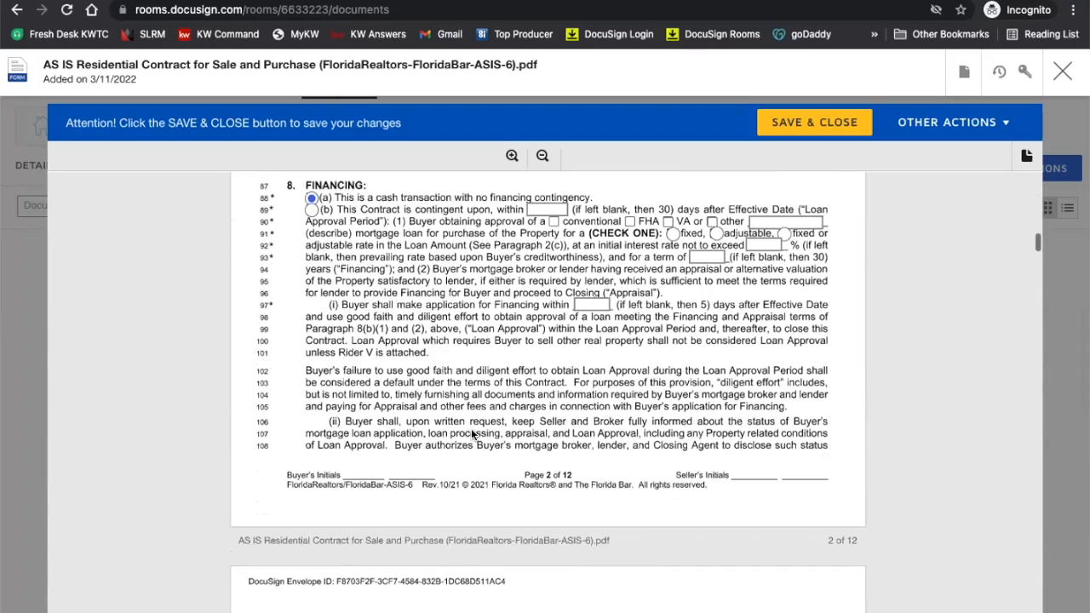
scroll(471, 434, "down", 5)
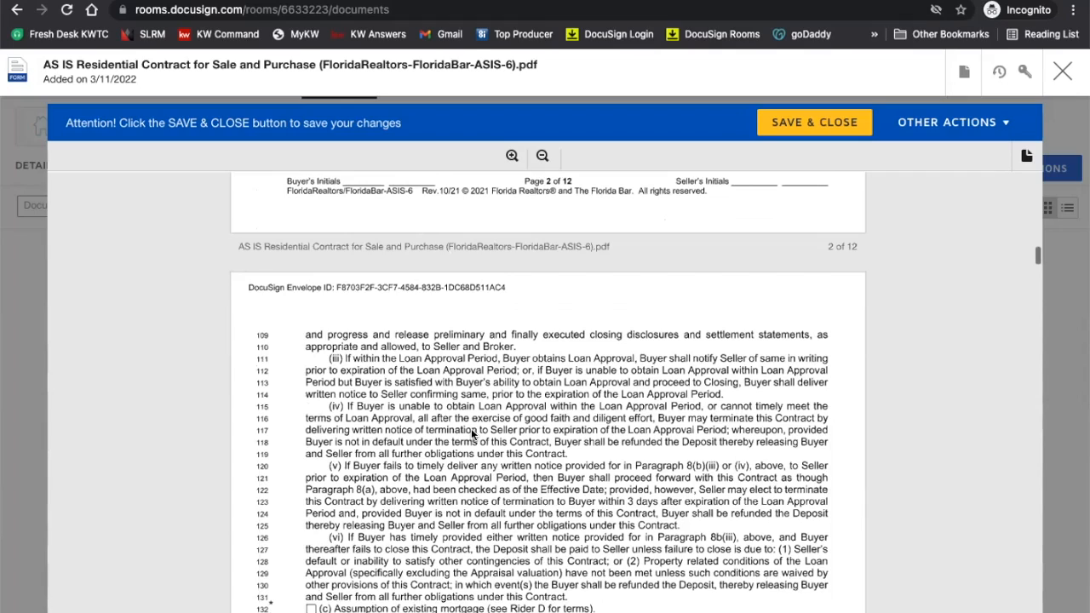
scroll(473, 434, "down", 6)
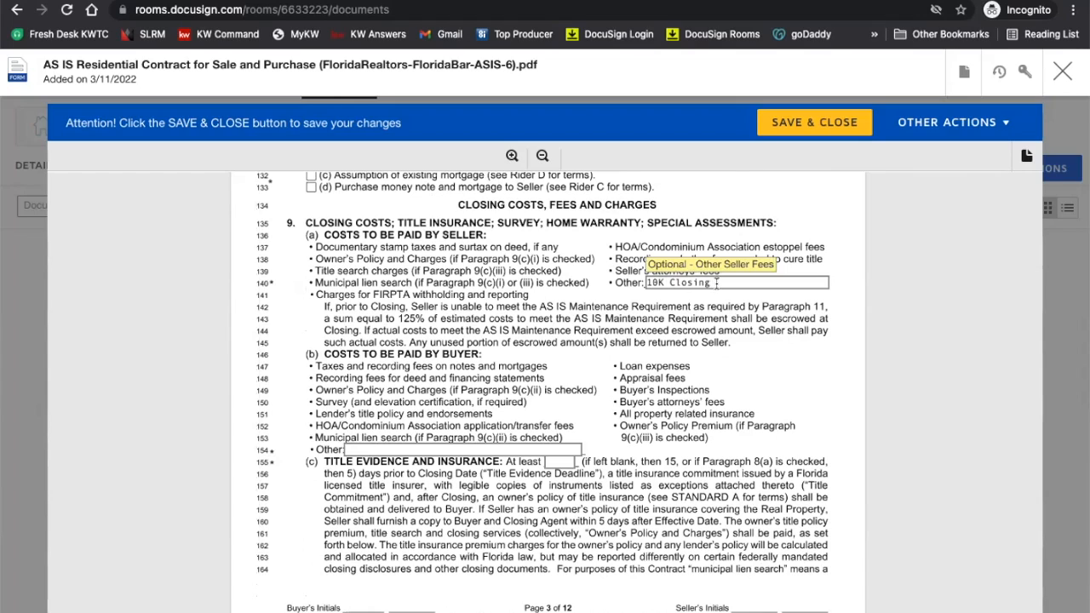
left_click(707, 285)
type("Coisg")
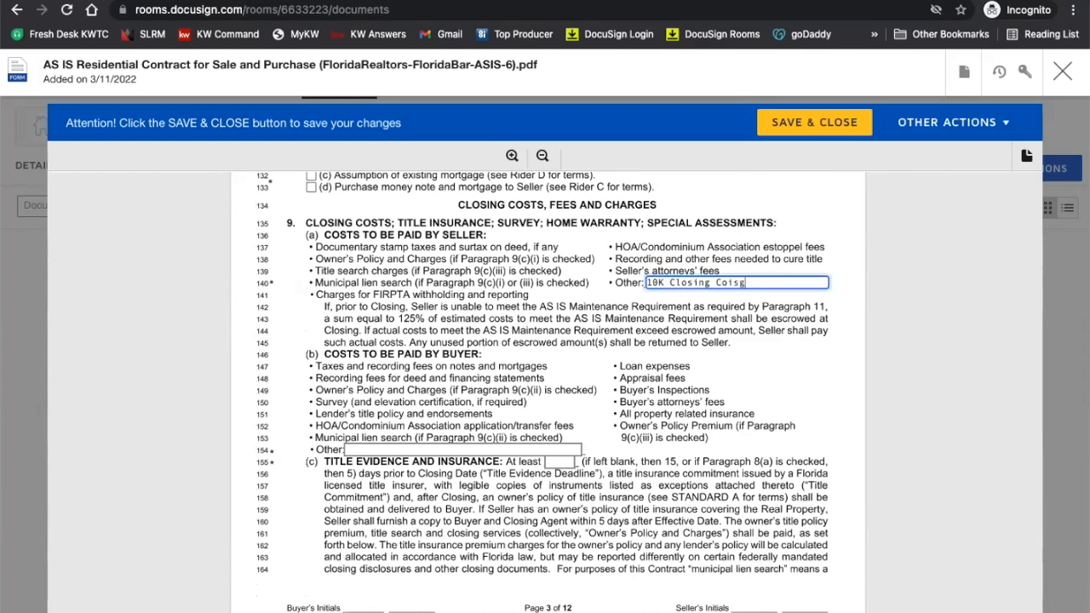
key("BackSpace")
key("BackSpace")
key("BackSpace")
key("BackSpace")
type("st")
key("BackSpace")
key("BackSpace")
key("BackSpace")
type("Cost")
left_click(842, 357)
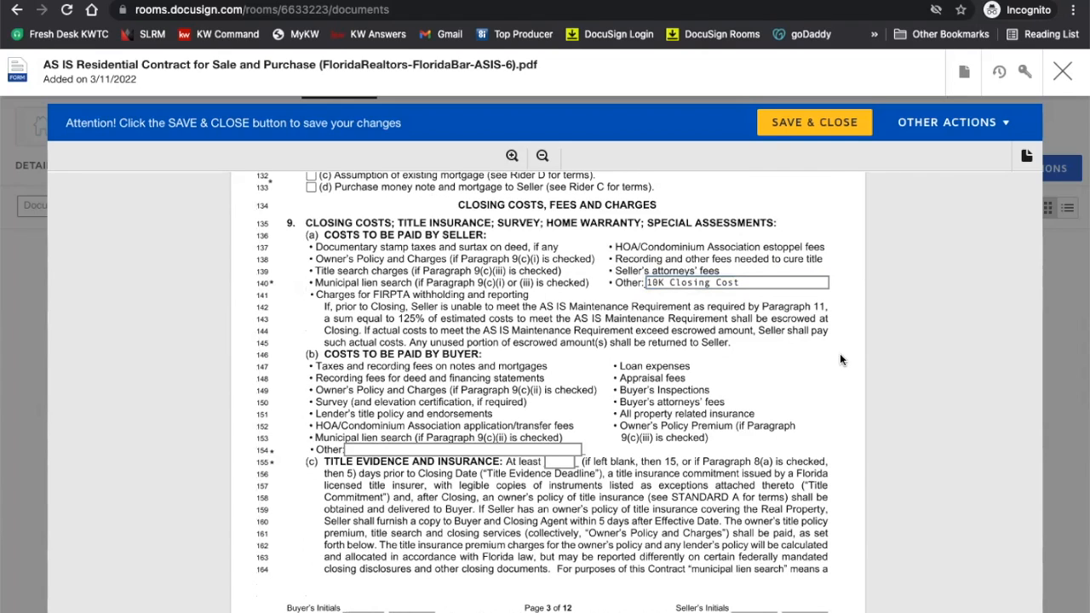
Set the inspection period to 7 days
scroll(801, 362, "down", 3)
scroll(792, 325, "up", 2)
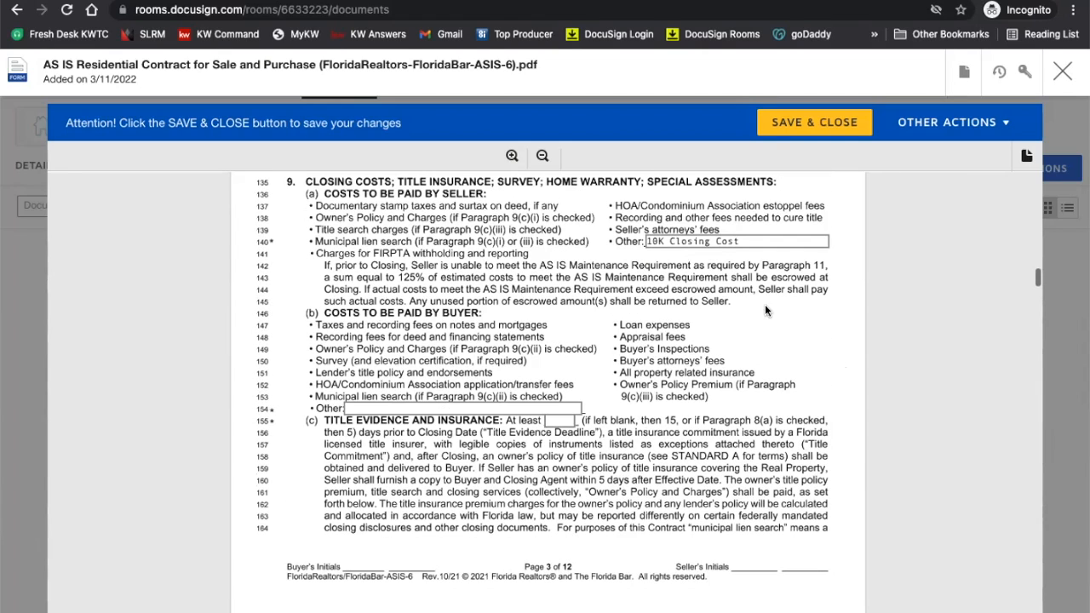
scroll(703, 348, "down", 6)
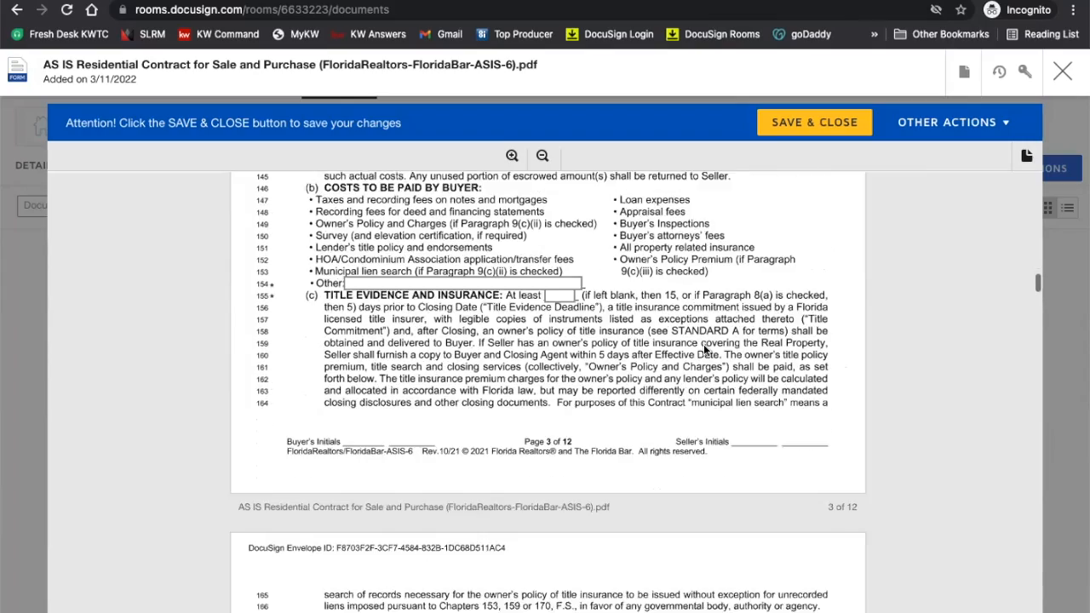
scroll(703, 346, "down", 5)
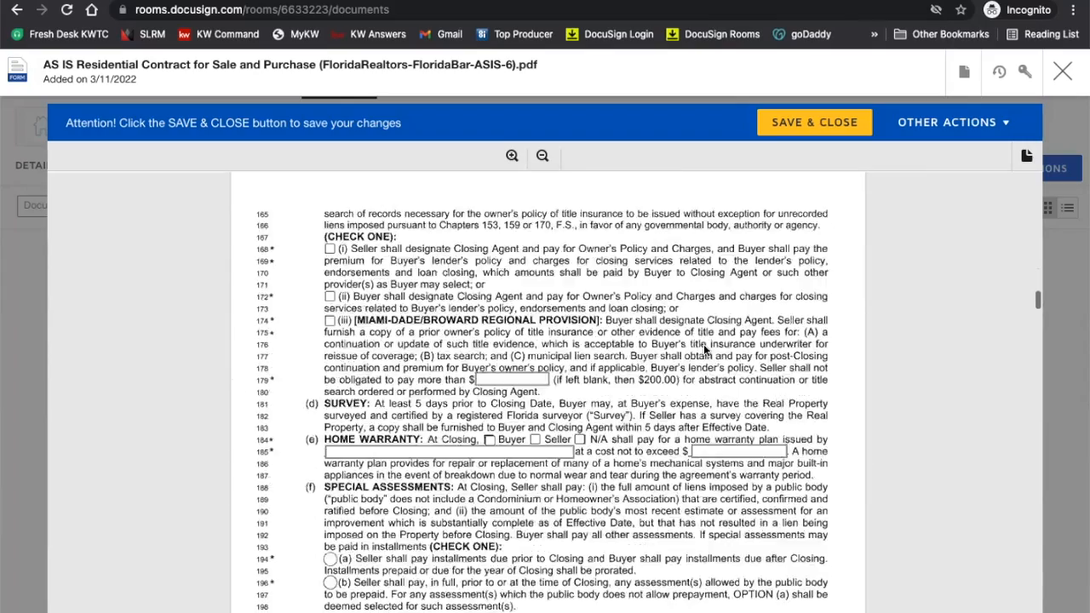
scroll(703, 348, "down", 8)
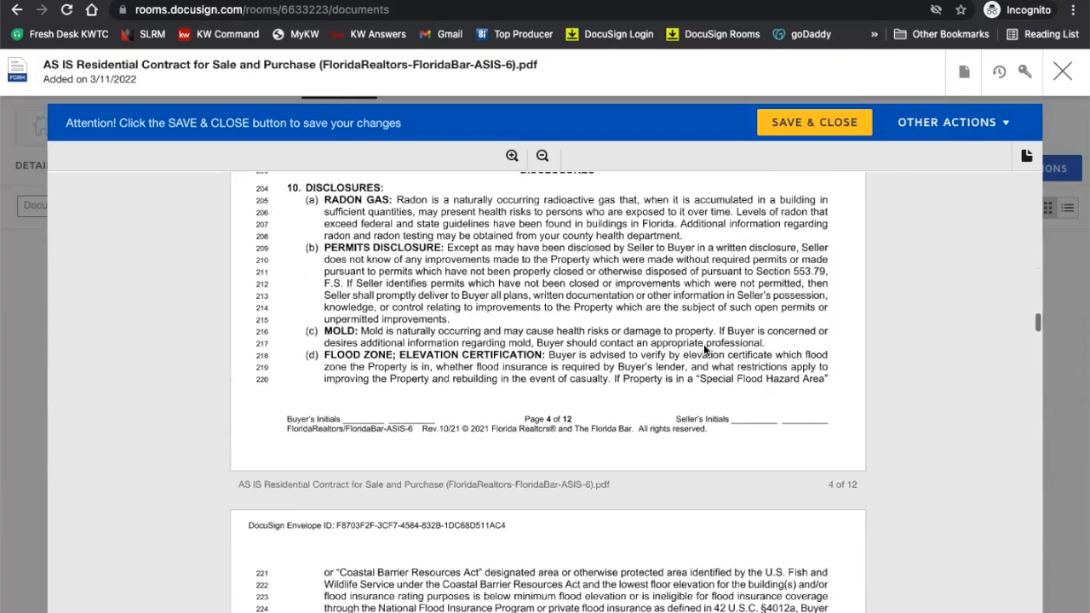
scroll(703, 348, "down", 4)
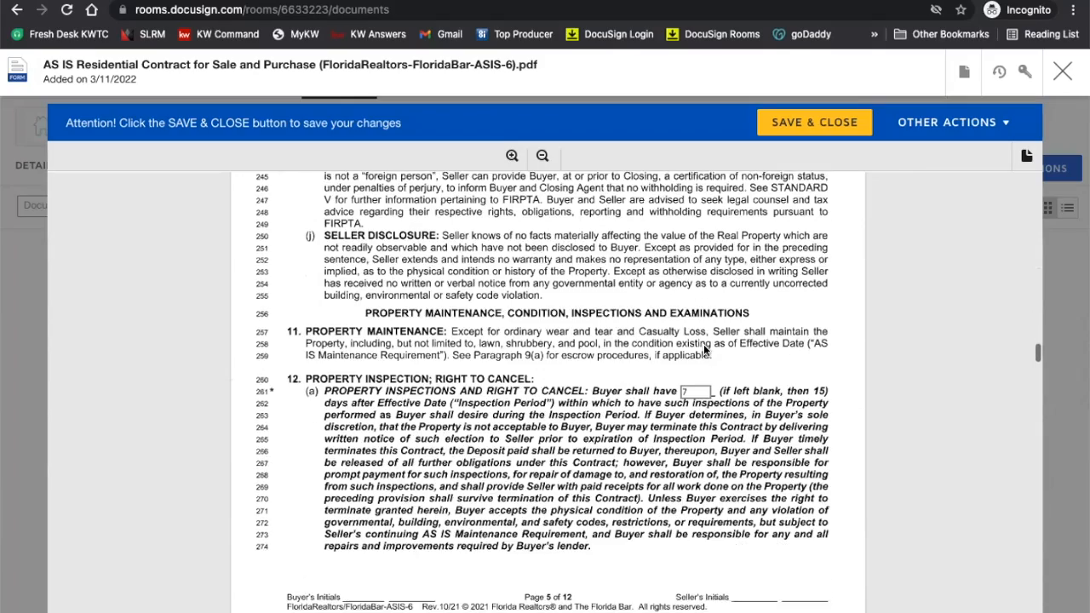
left_click(696, 380)
type("7")
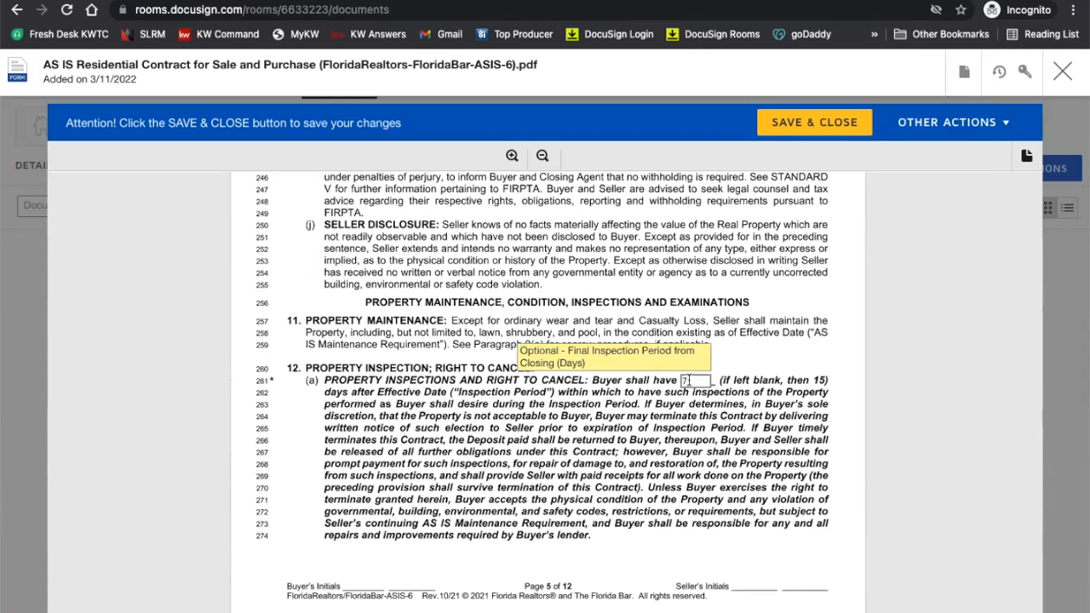
Scroll down to the Addenda checklist on page 11
scroll(685, 380, "down", 6)
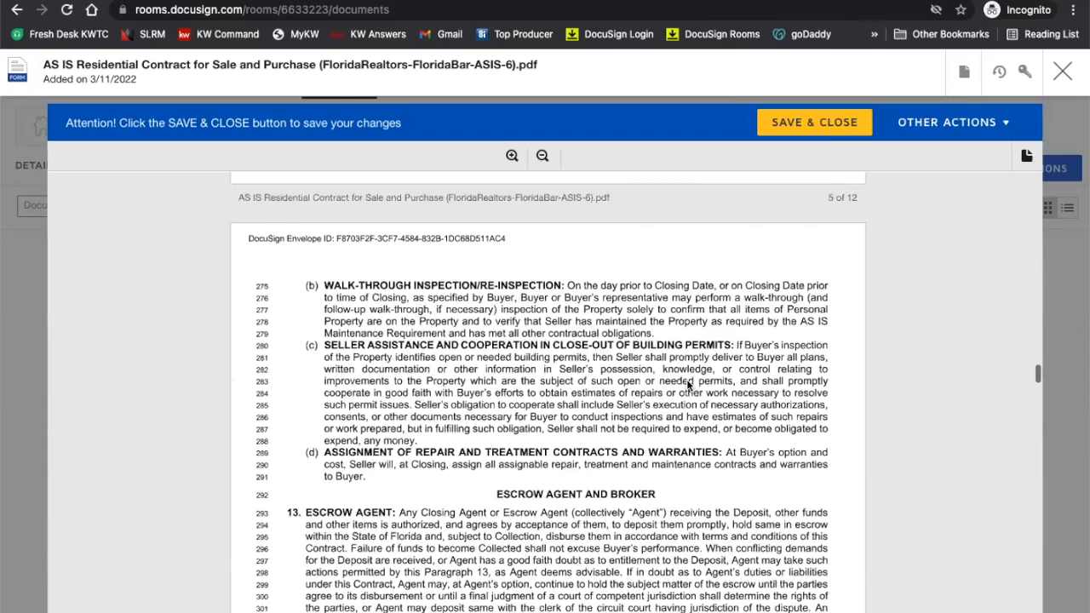
scroll(686, 379, "down", 20)
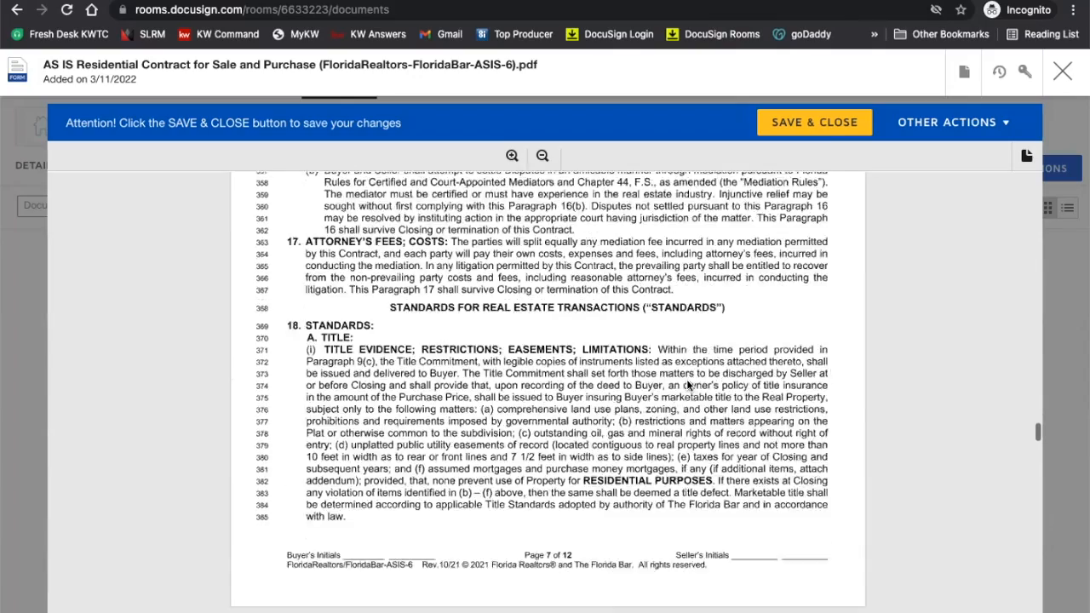
scroll(686, 386, "down", 18)
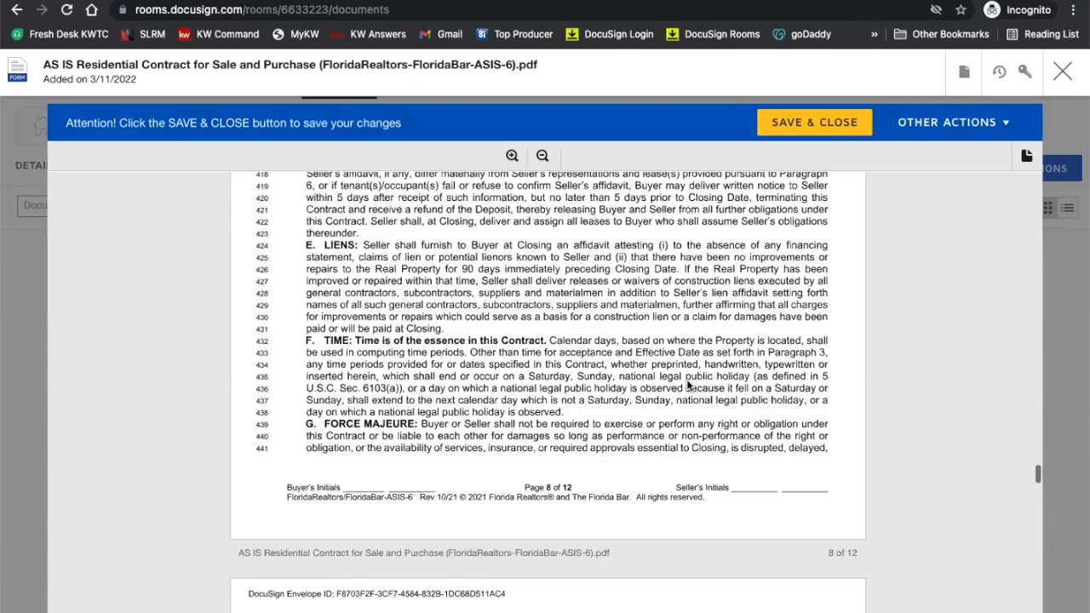
scroll(686, 385, "down", 18)
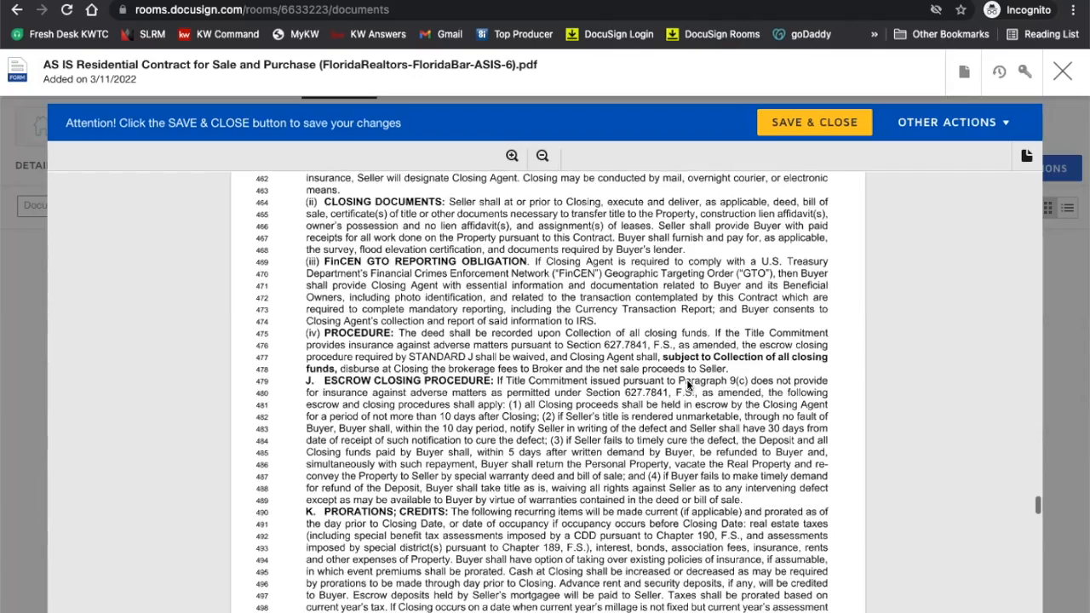
scroll(688, 385, "down", 20)
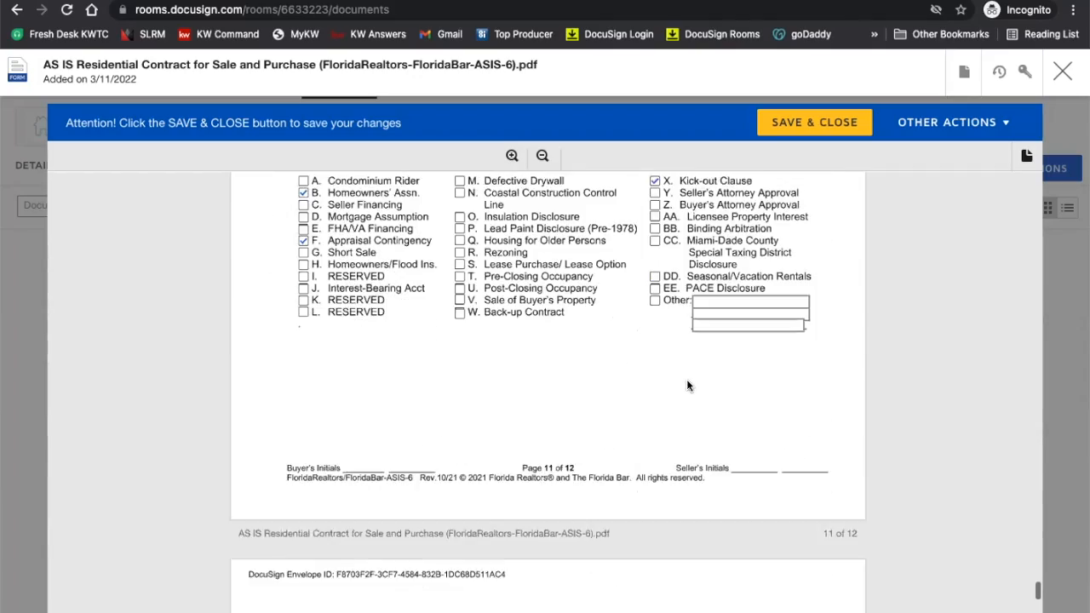
Tick the Homeowners' Assn. (B) and Appraisal Contingency (F) addenda
left_click(302, 267)
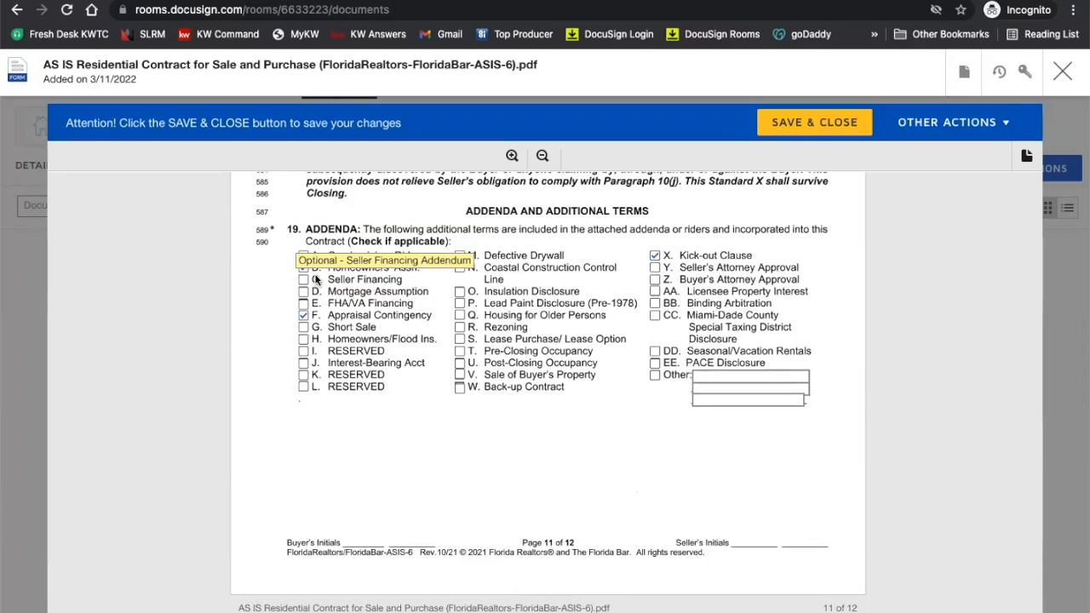
left_click(304, 317)
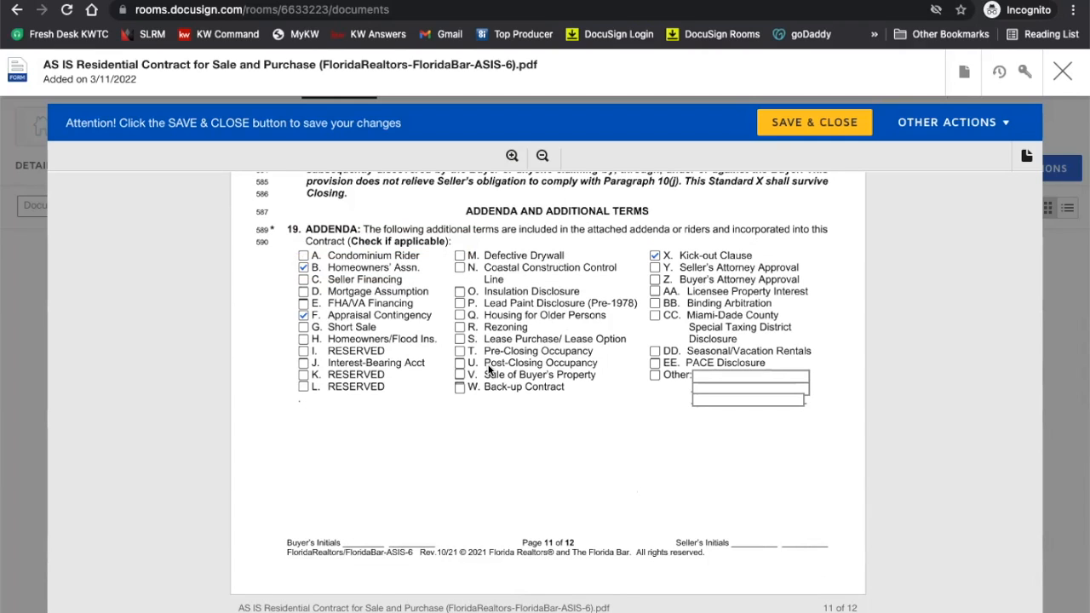
scroll(488, 369, "down", 4)
scroll(489, 368, "down", 9)
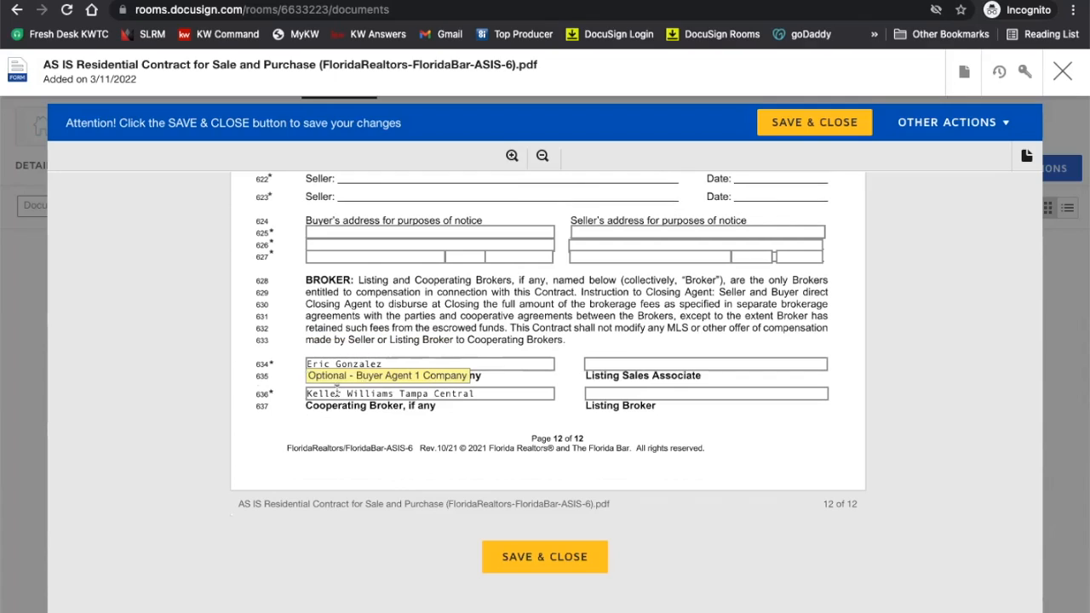
Append '3%-295' after the cooperating sales associate's name
left_click(454, 361)
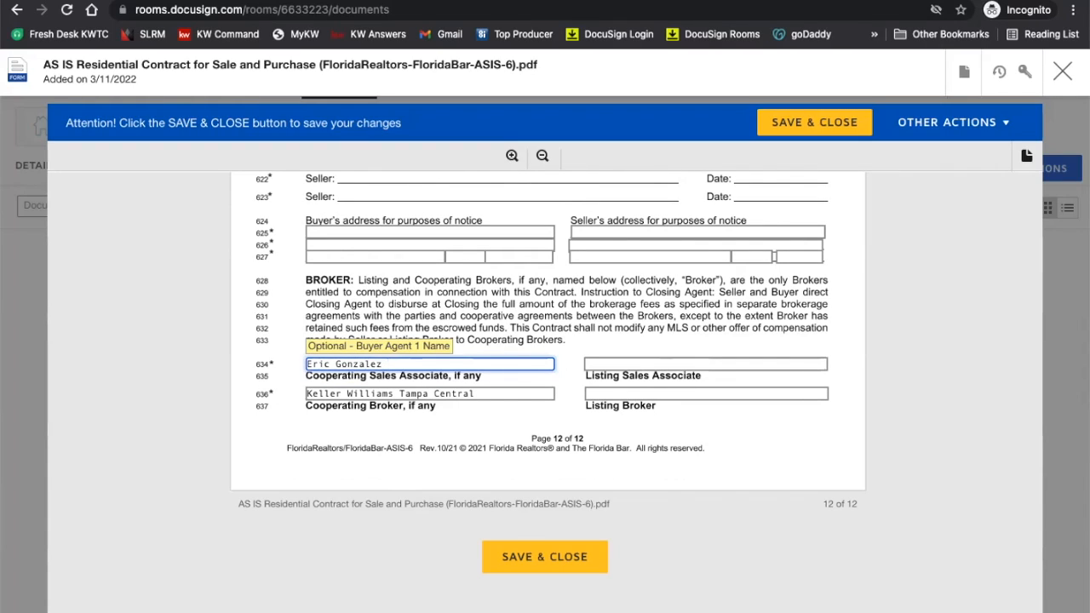
type("#%")
type("-")
key("BackSpace")
key("BackSpace")
key("BackSpace")
key("BackSpace")
type("3%-295")
left_click(369, 341)
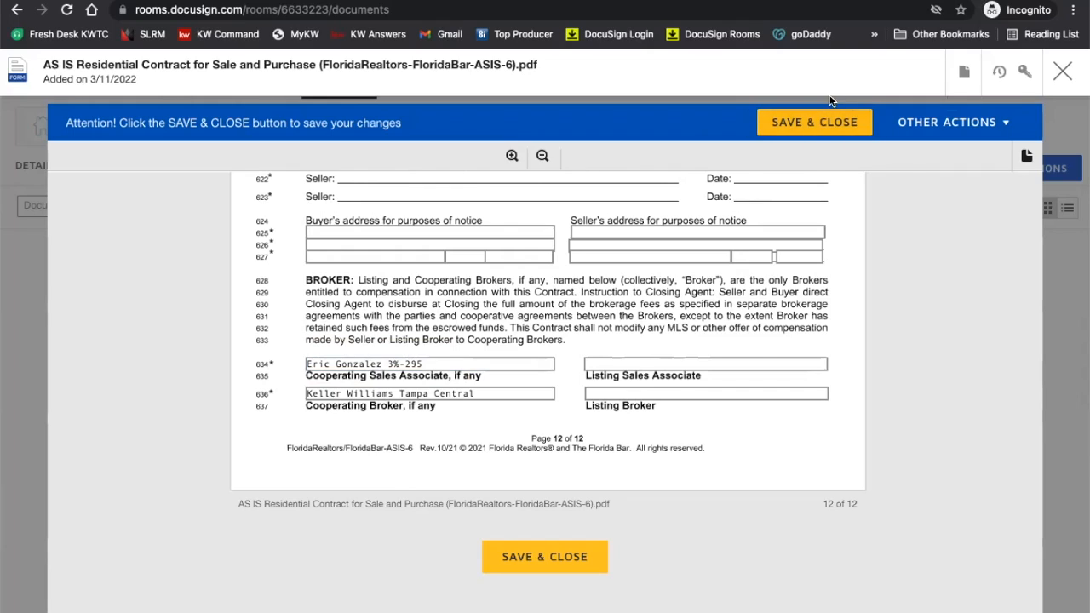
Save and close the AS IS contract, then select and deselect its document card
left_click(818, 124)
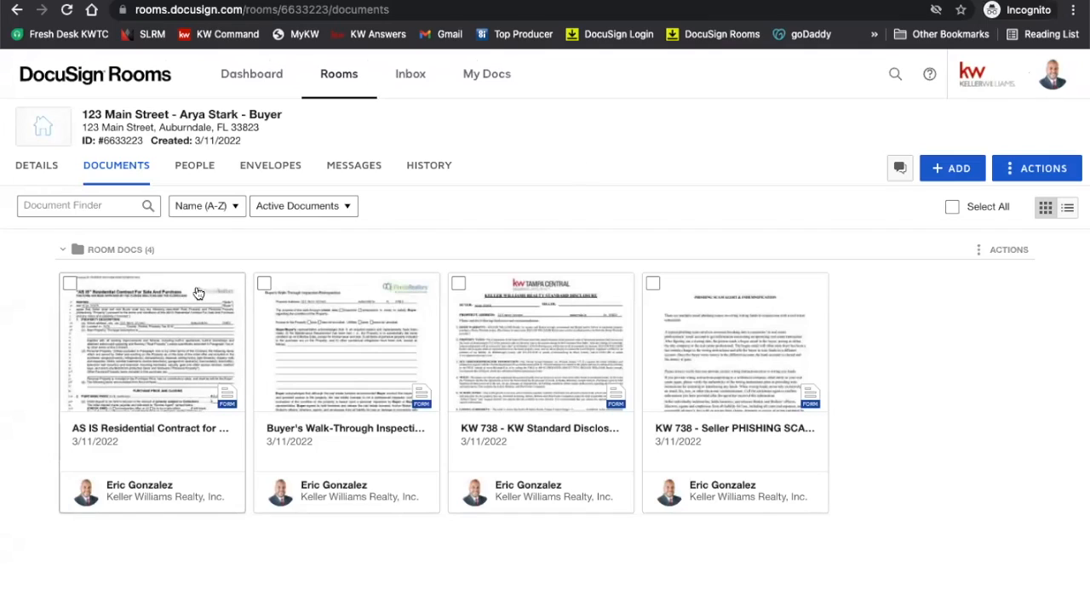
left_click(71, 284)
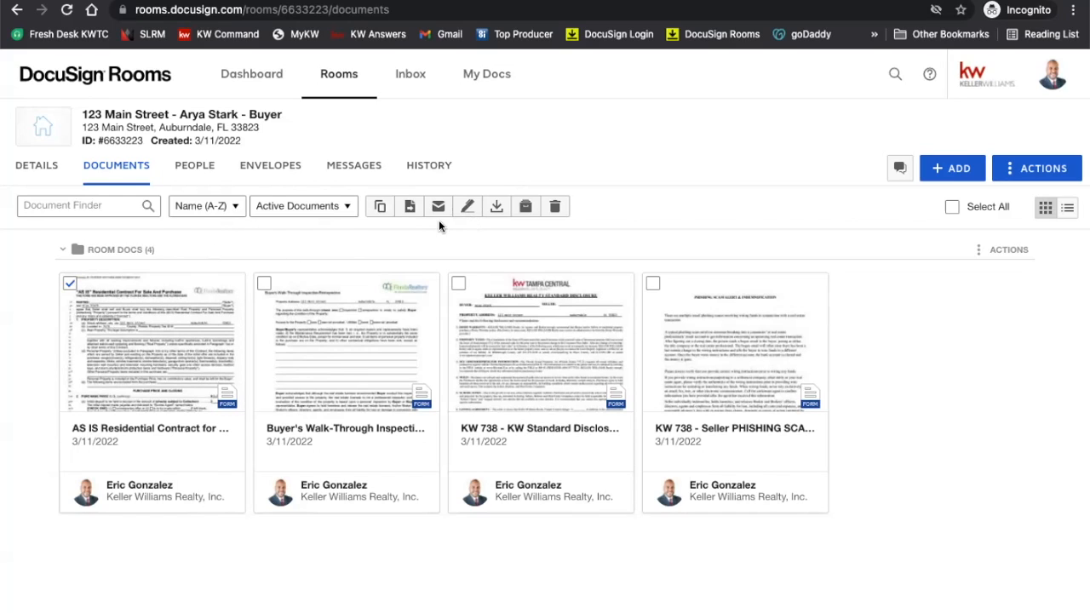
left_click(71, 285)
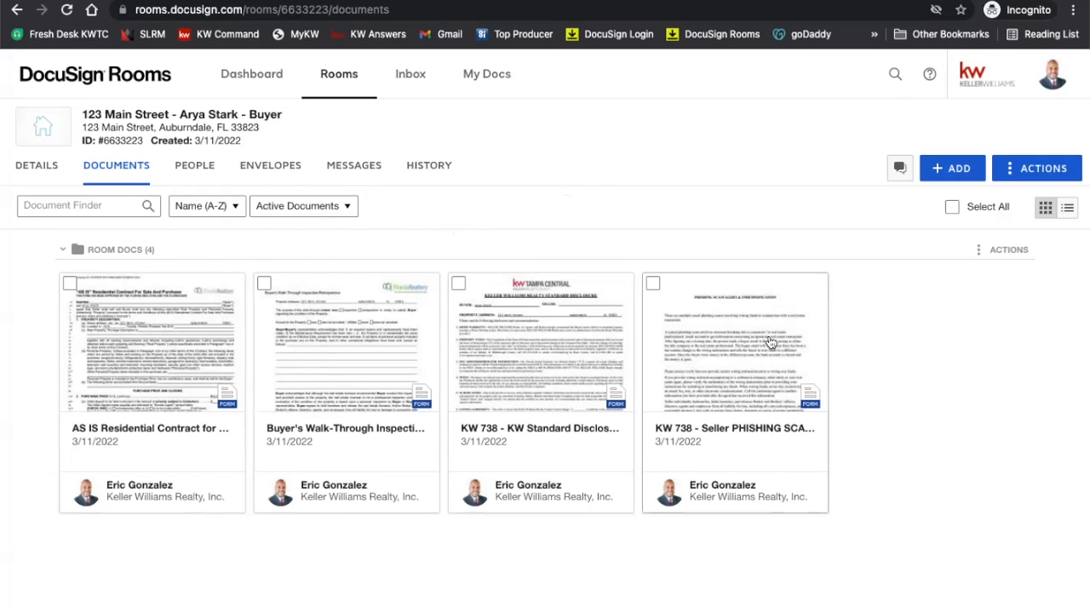
left_click(953, 173)
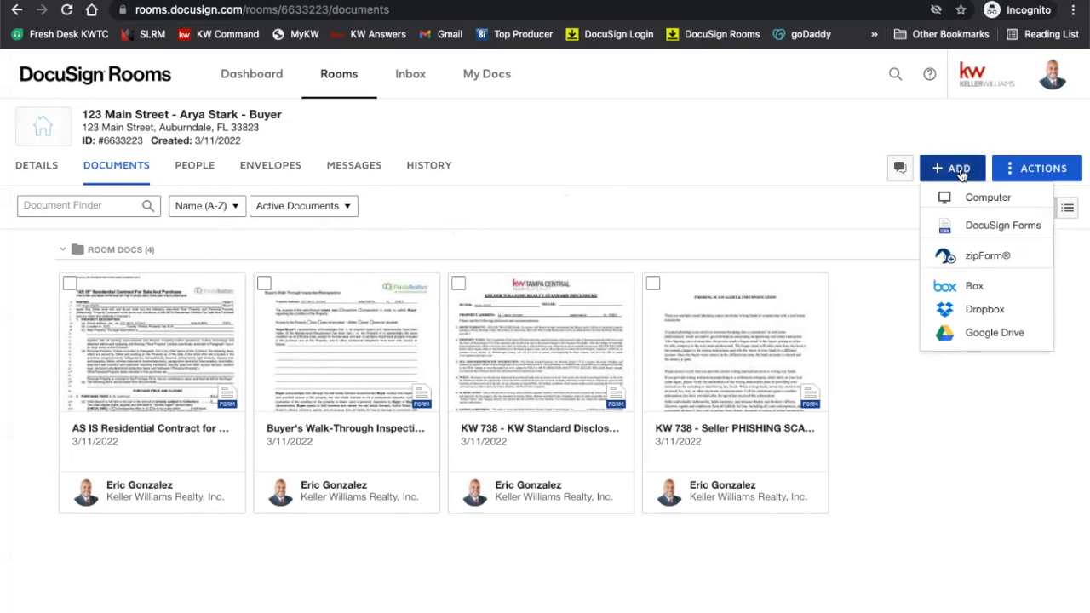
left_click(990, 226)
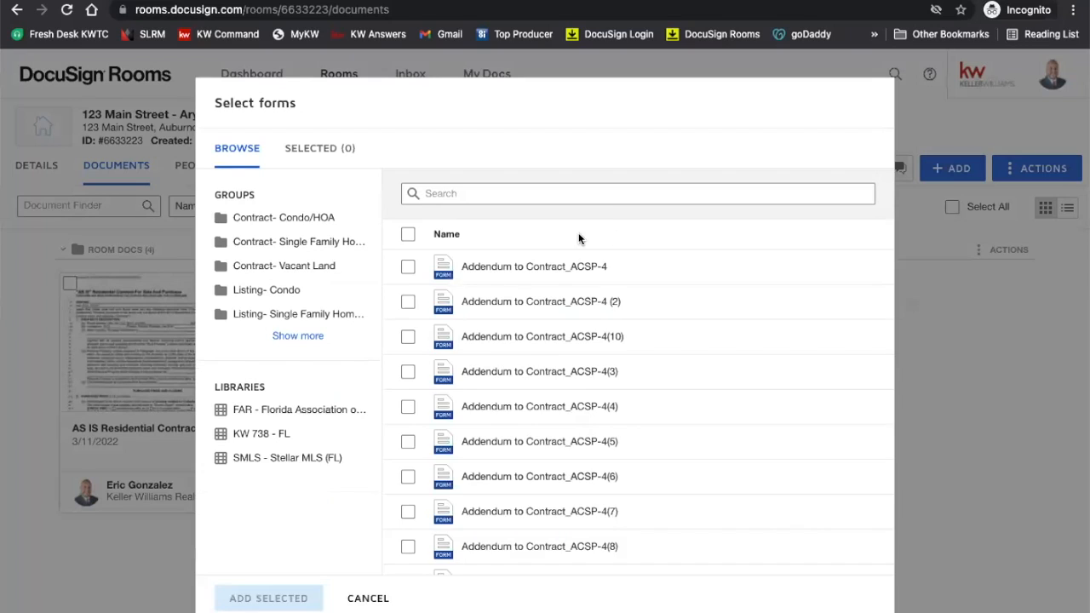
left_click(294, 434)
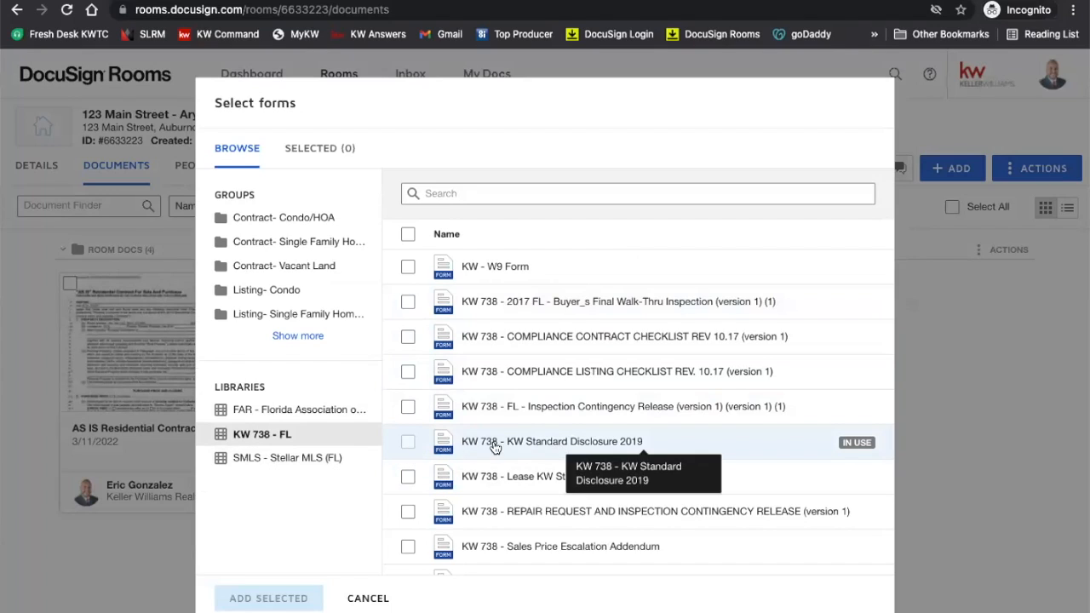
left_click(276, 460)
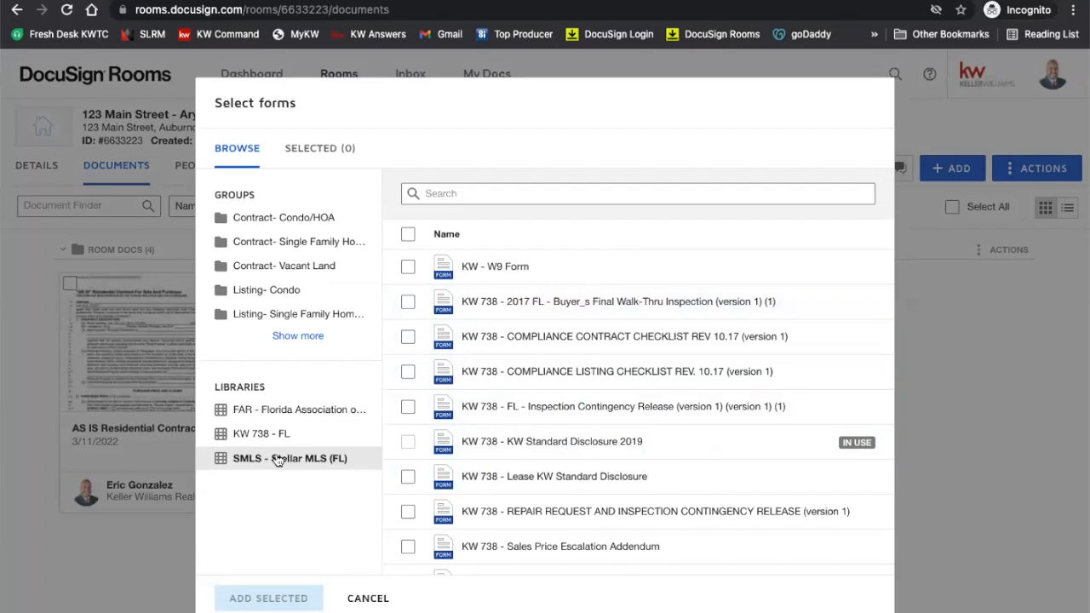
scroll(503, 456, "down", 1)
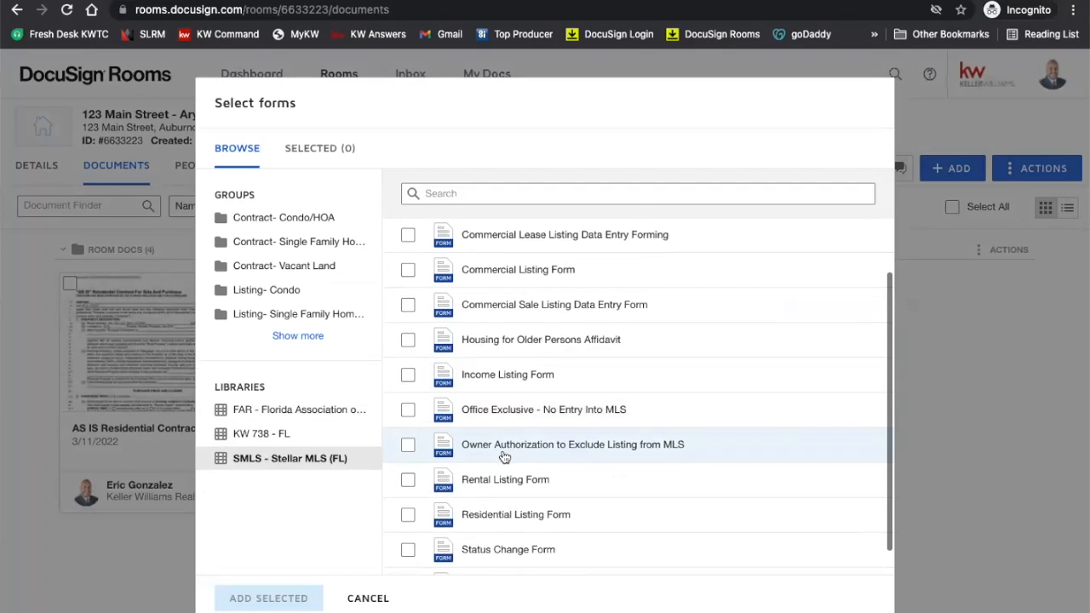
scroll(503, 457, "down", 1)
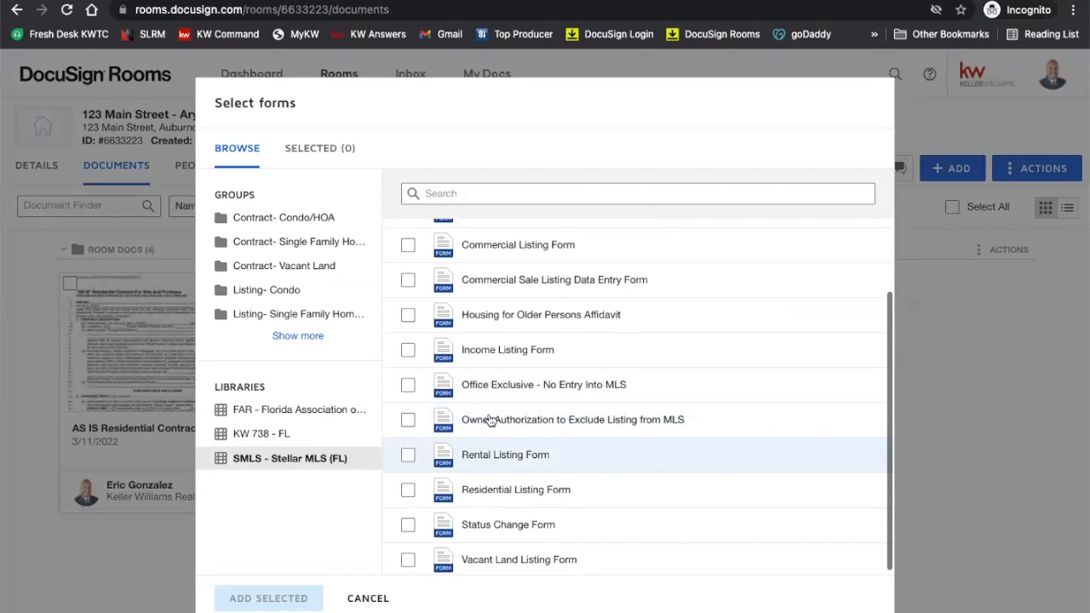
left_click(407, 521)
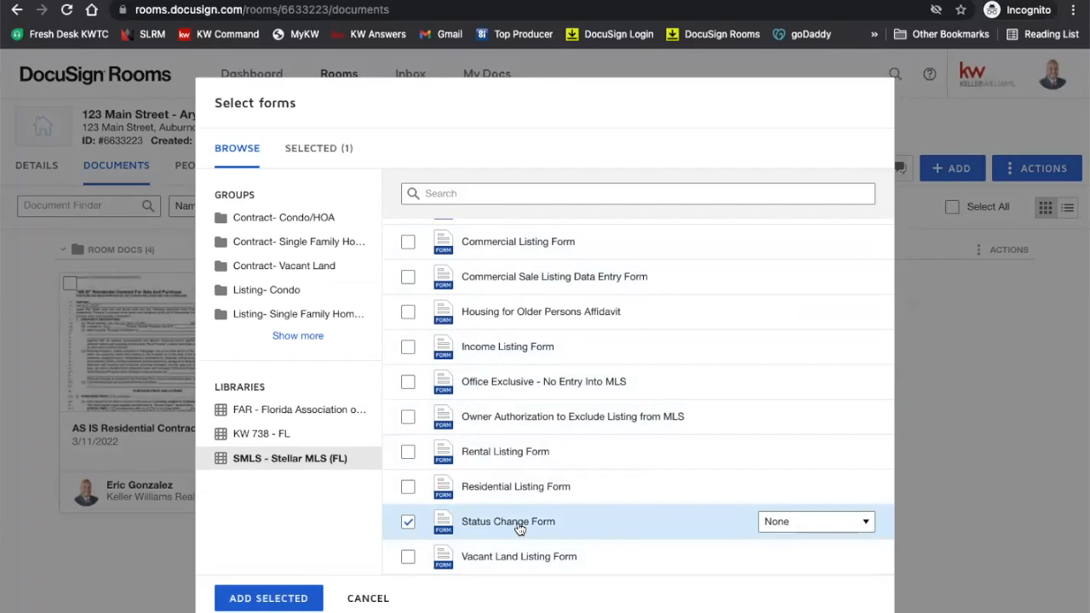
left_click(830, 524)
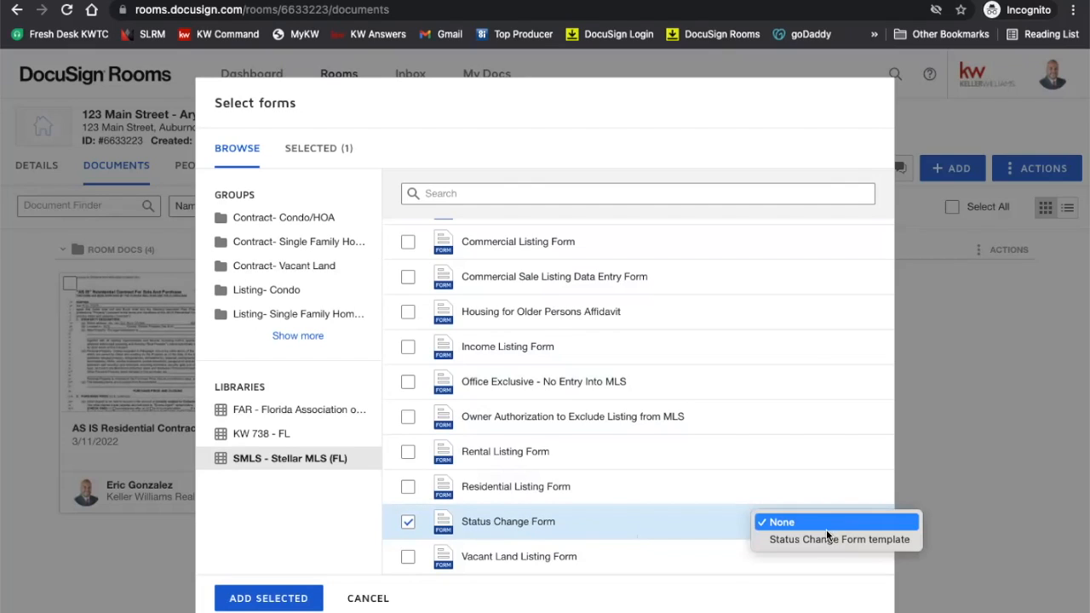
left_click(778, 537)
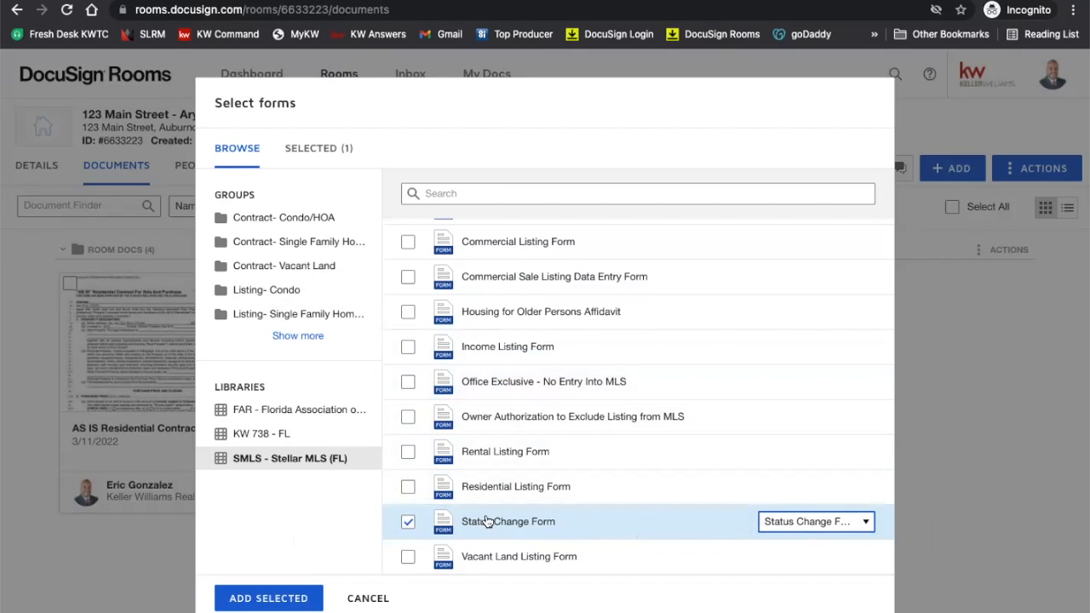
left_click(801, 527)
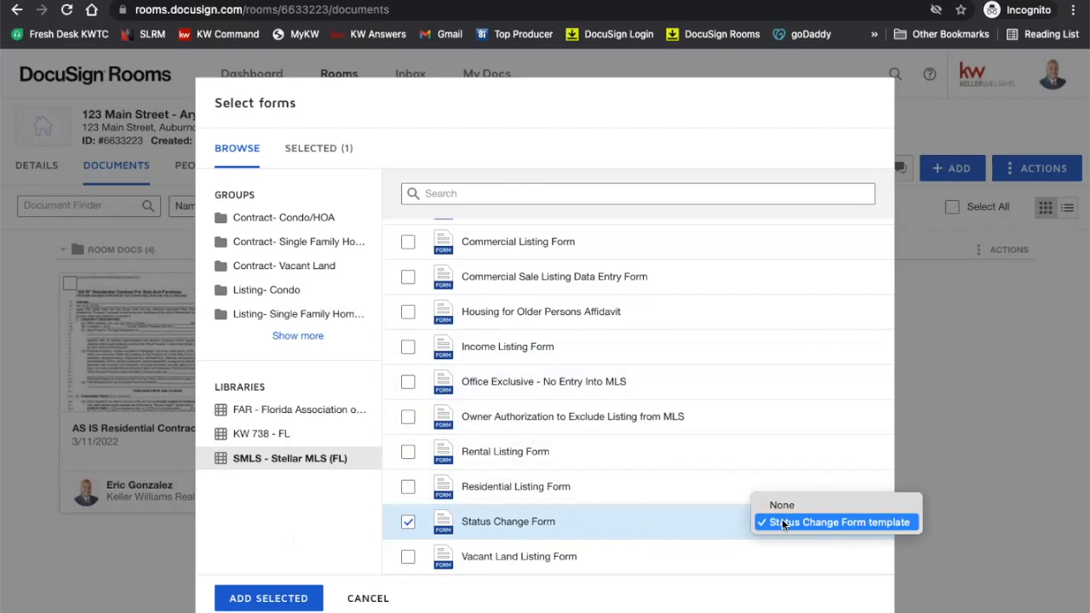
left_click(791, 521)
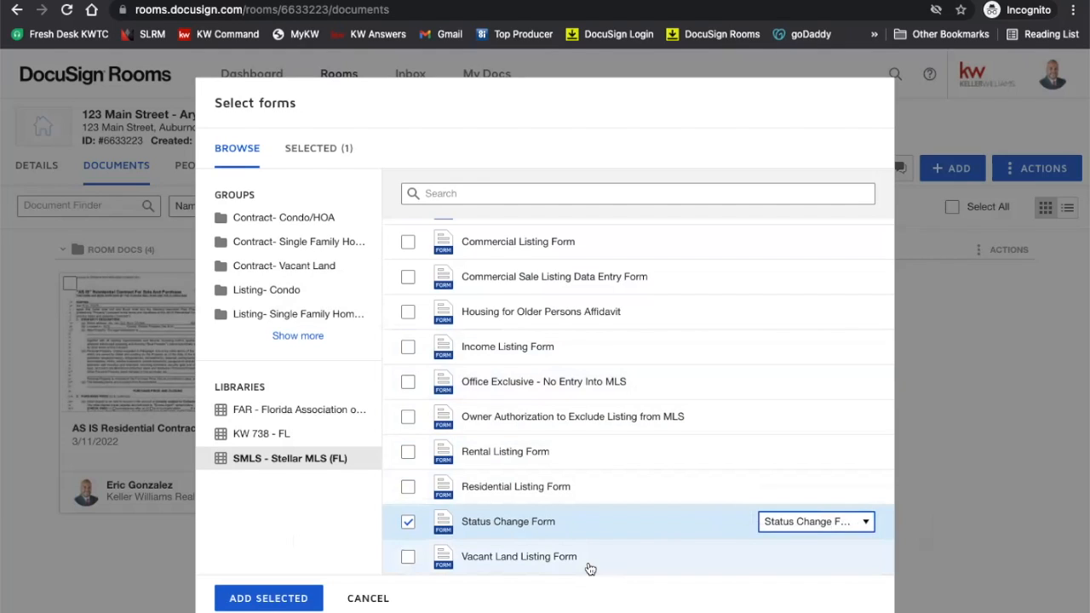
left_click(386, 600)
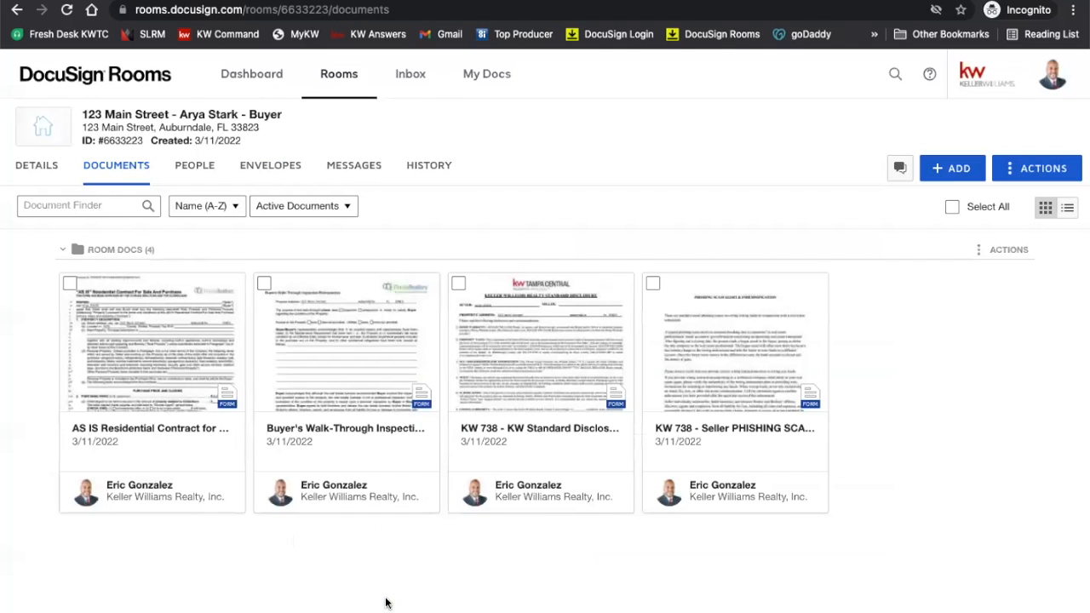
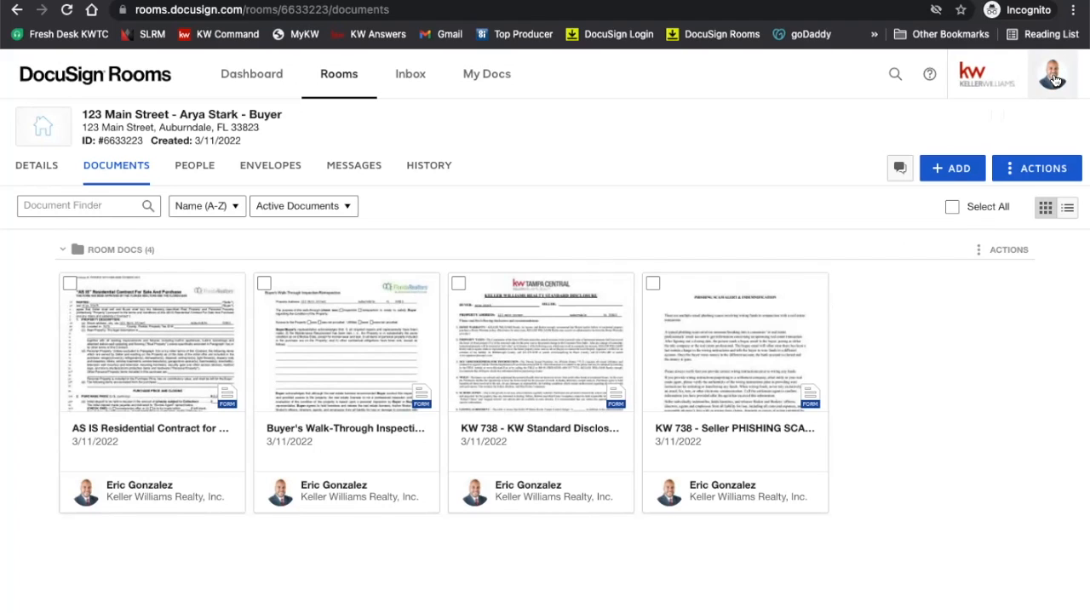
Switch from DocuSign Rooms to DocuSign eSignature through the profile avatar menu
left_click(1054, 79)
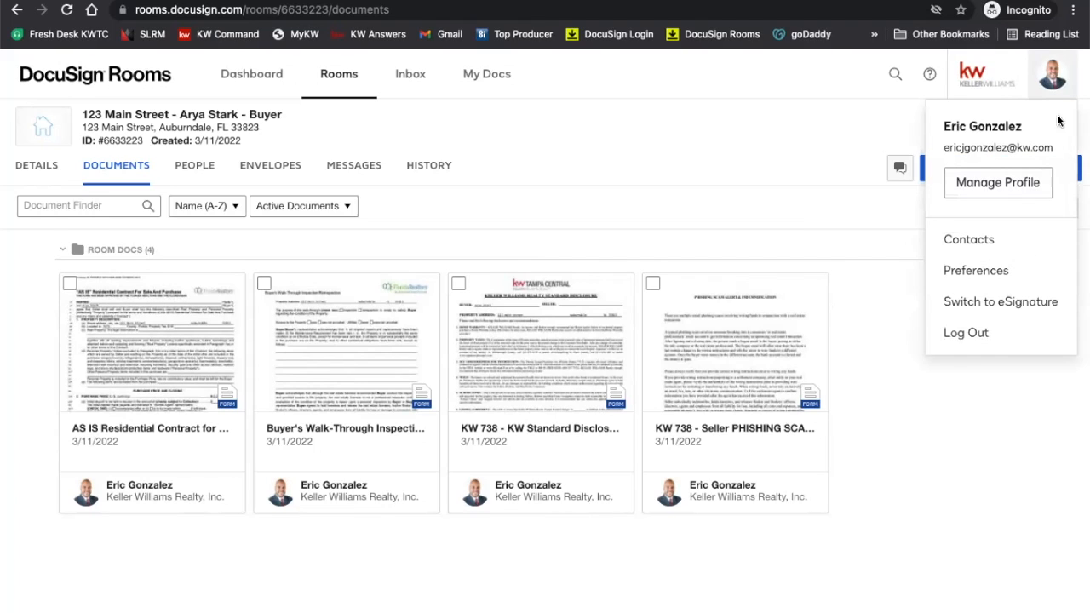
left_click(1007, 306)
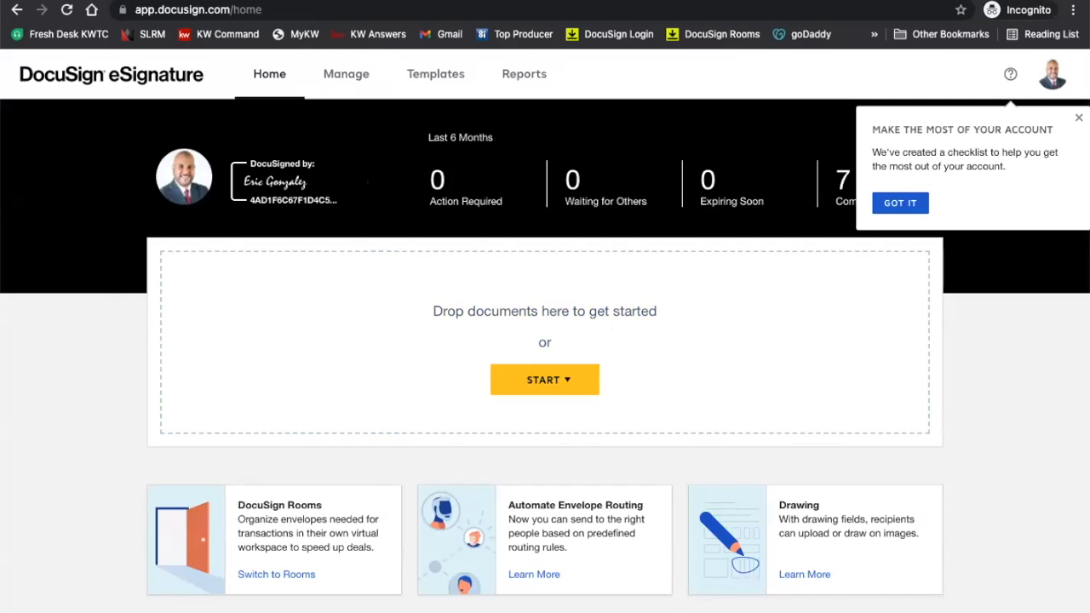
Dismiss the account checklist tip and go to the My Templates list
left_click(1079, 118)
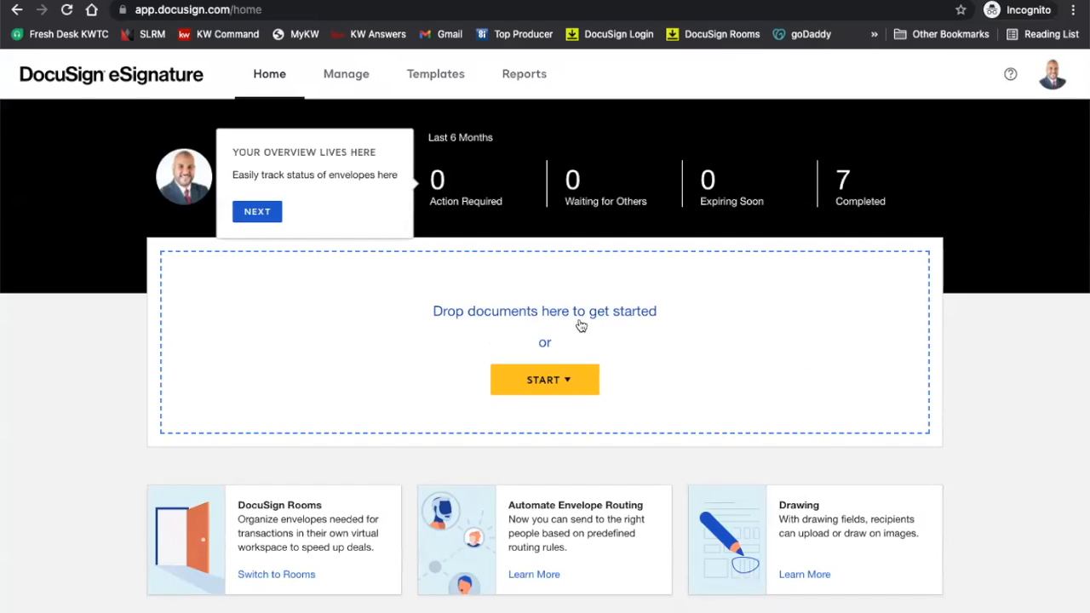
left_click(433, 84)
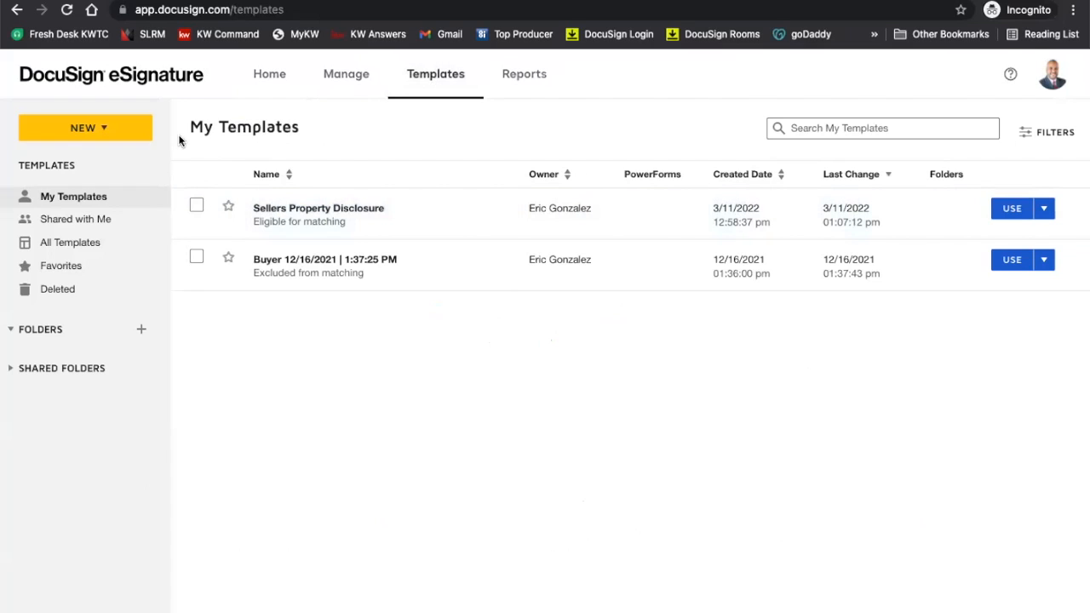
left_click(77, 134)
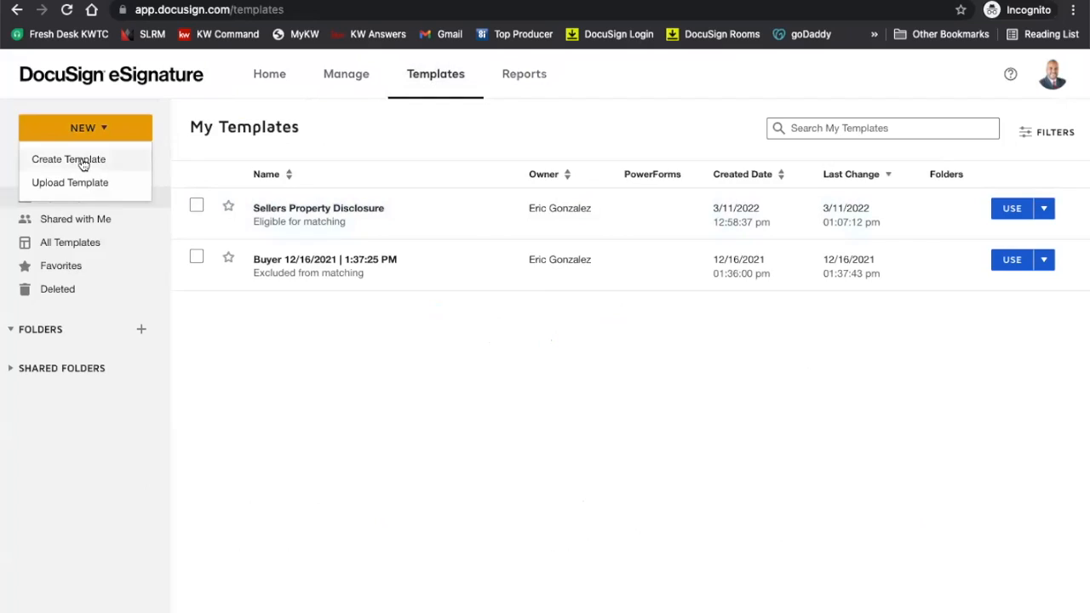
Create a new template and start uploading a document to it
left_click(82, 162)
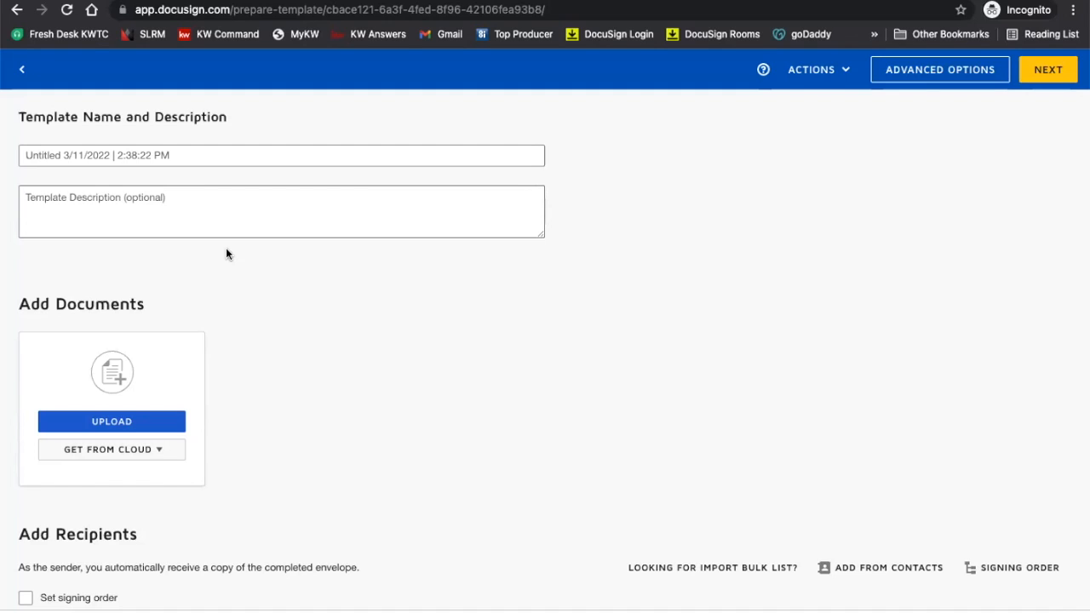
left_click(113, 424)
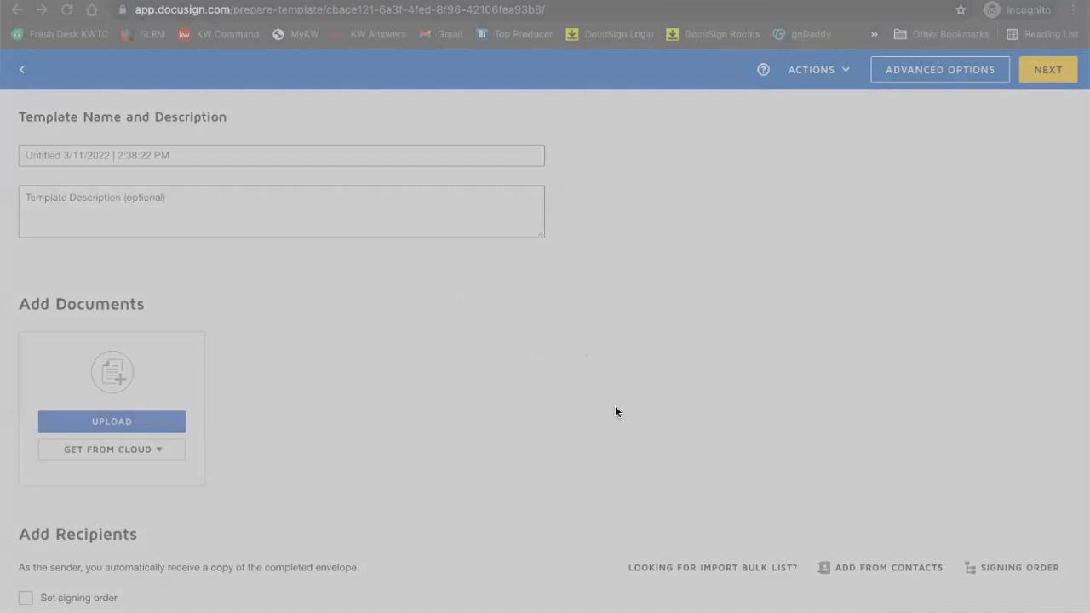
Upload the Sellers Property Disclosure PDF and scroll down to the Add Recipients section
double_click(602, 359)
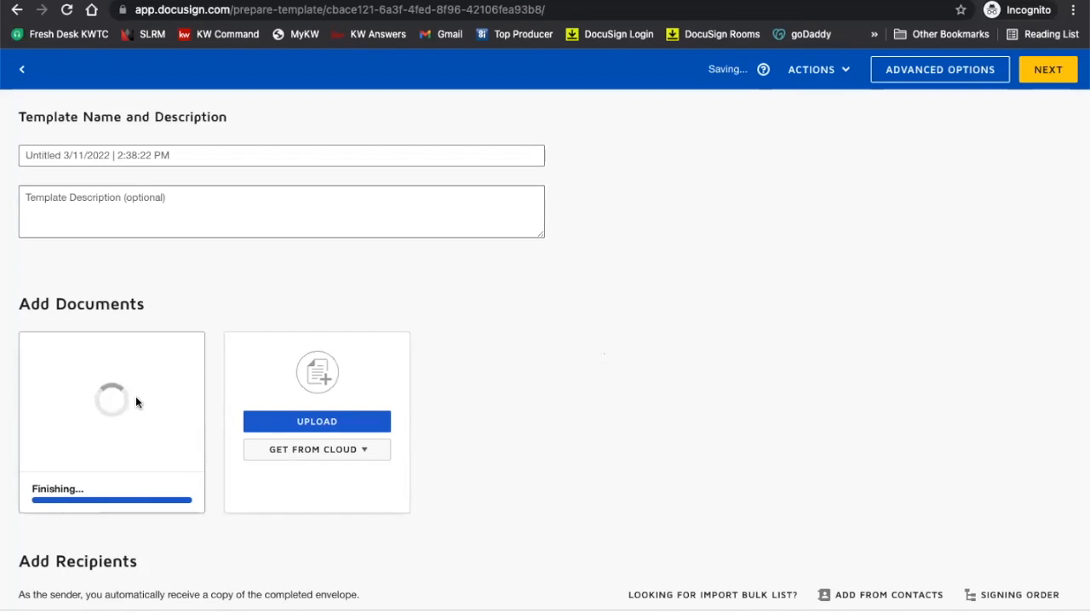
scroll(506, 450, "down", 3)
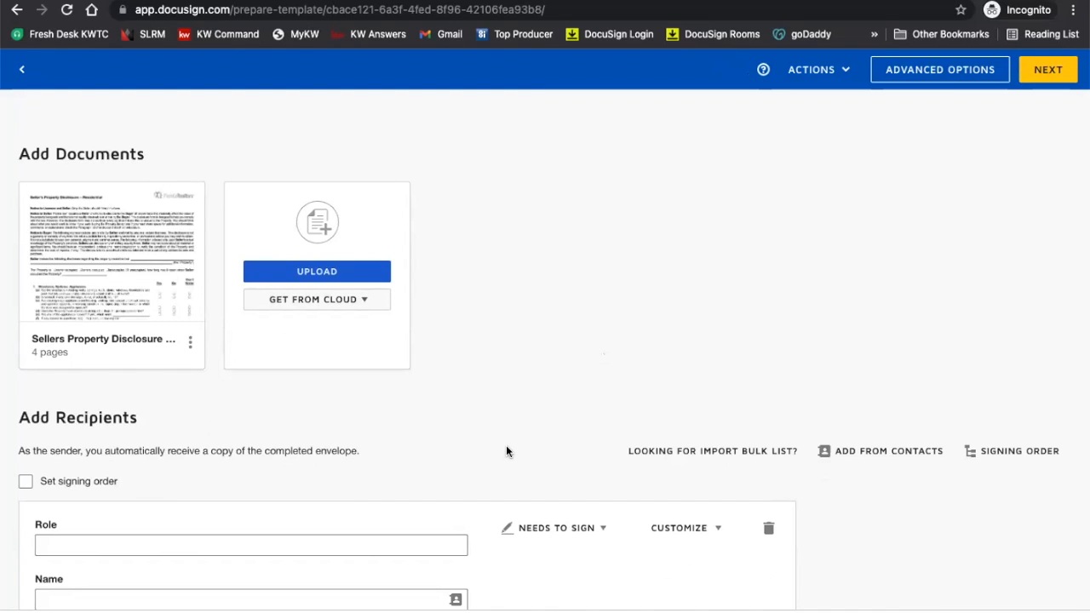
scroll(507, 446, "down", 1)
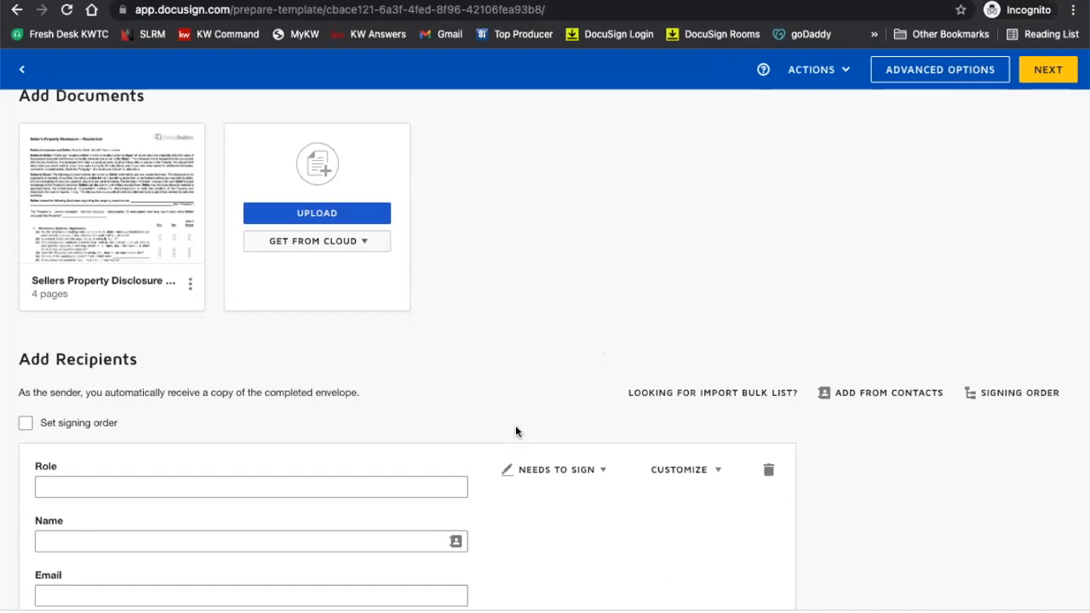
scroll(377, 423, "down", 1)
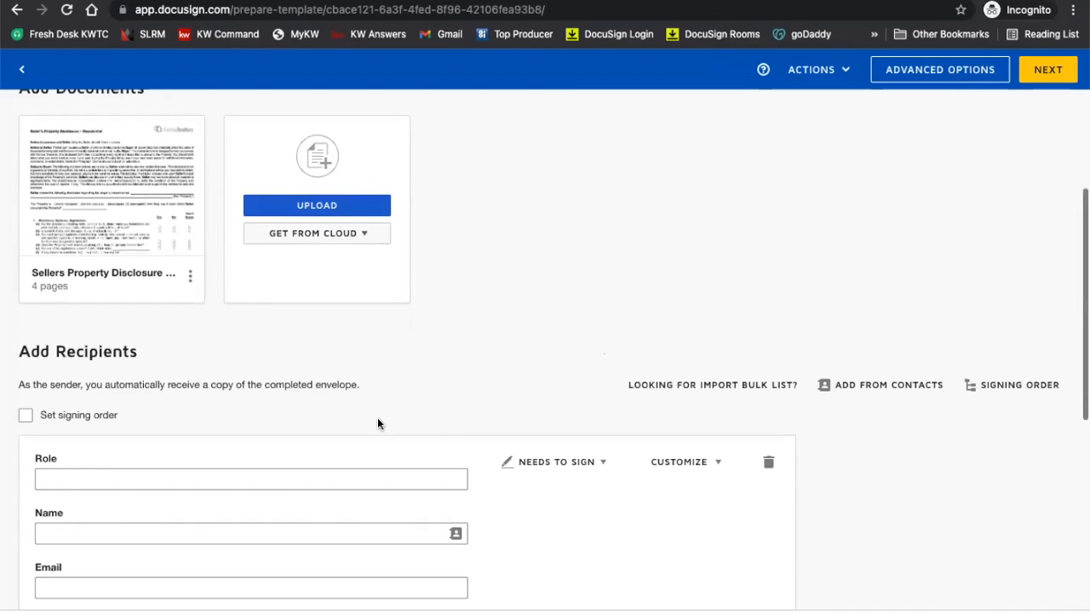
mouse_move(119, 187)
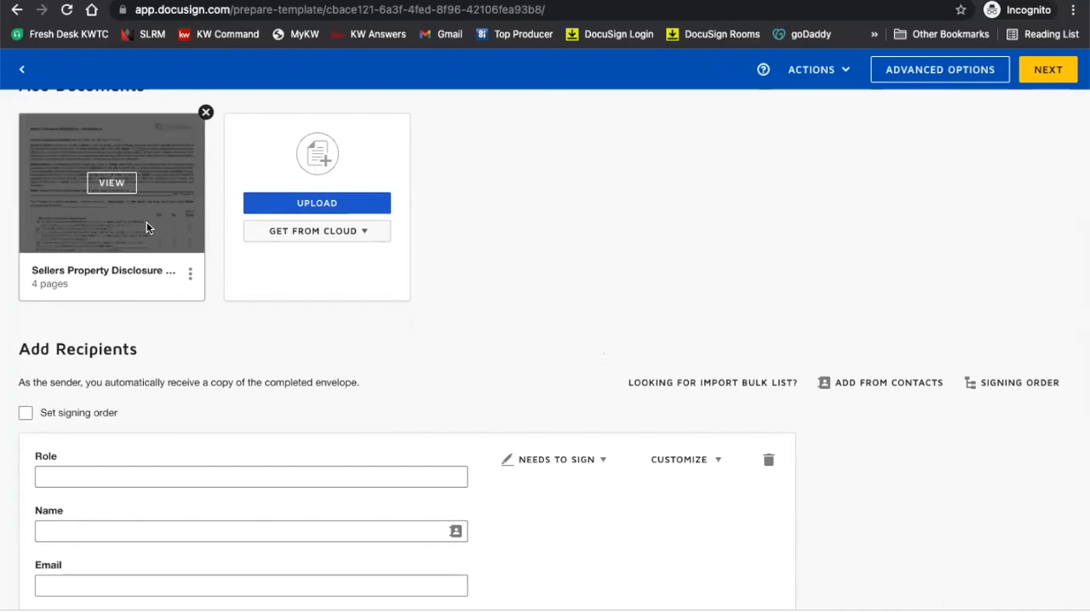
scroll(147, 223, "down", 2)
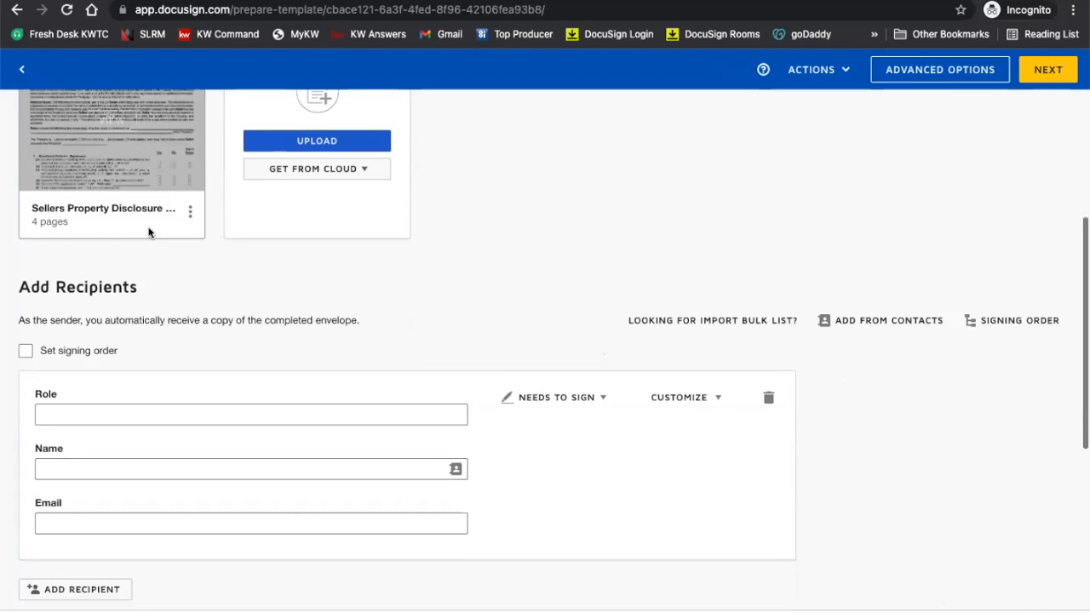
scroll(156, 260, "down", 1)
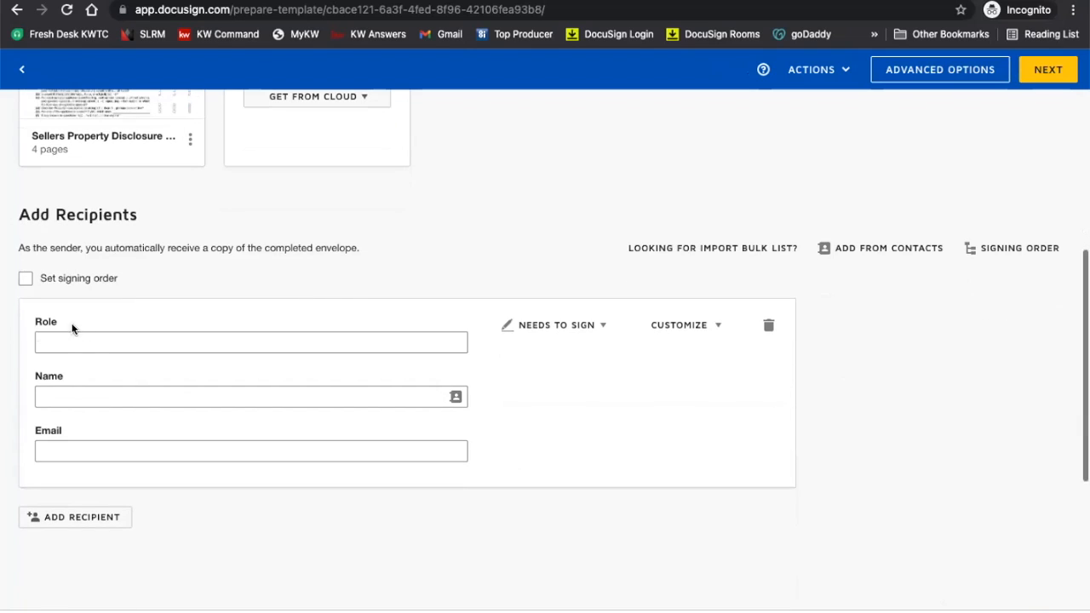
Add two signer recipients with the roles 'Buyer 1' and 'Buyer 2'
left_click(204, 345)
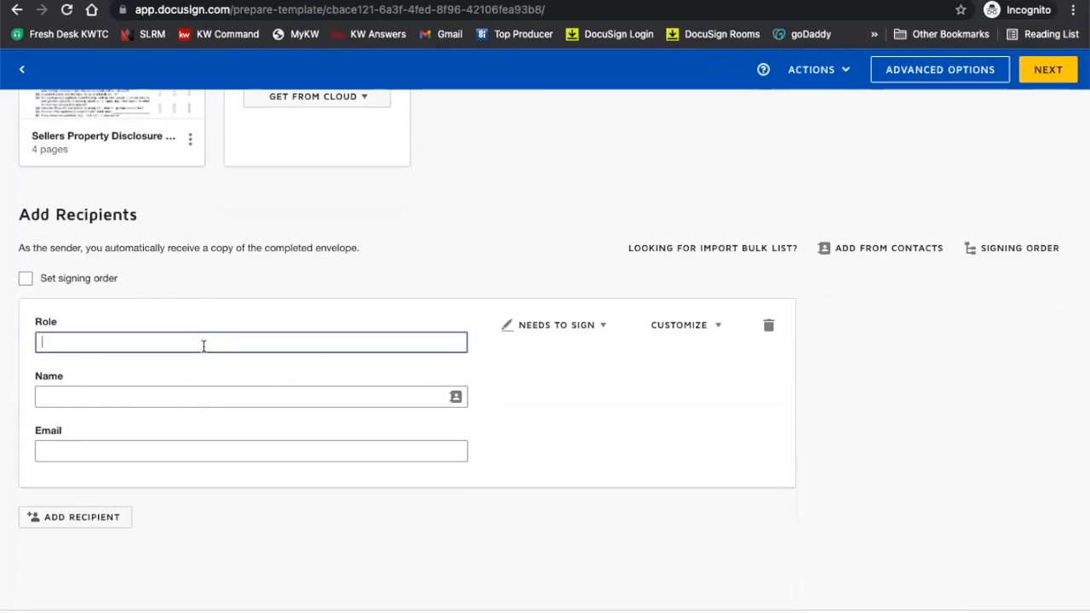
type("Buyer 1")
left_click(331, 513)
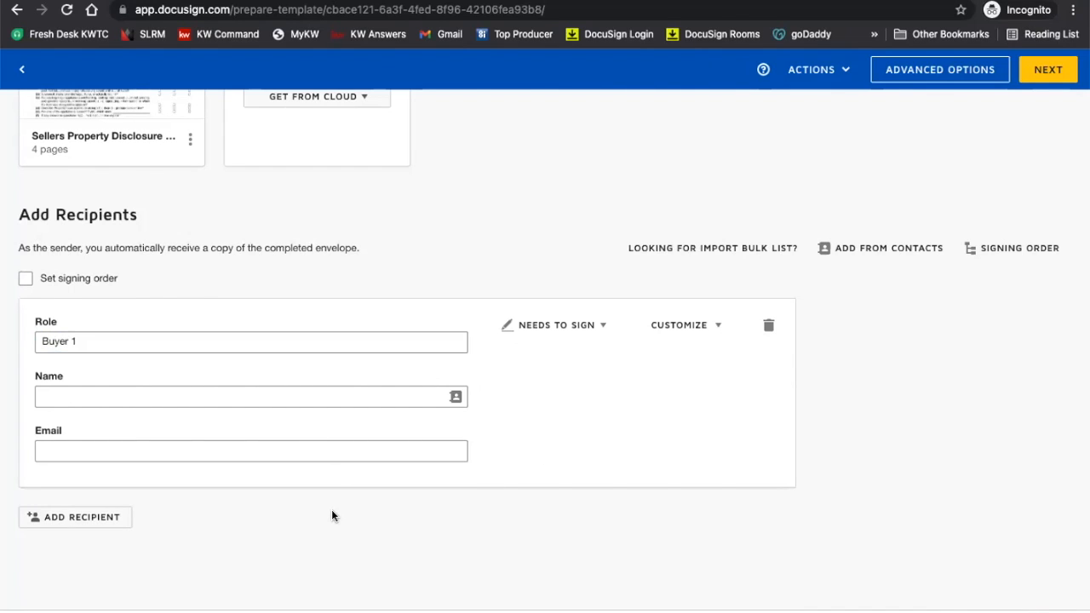
left_click(70, 516)
scroll(111, 510, "down", 2)
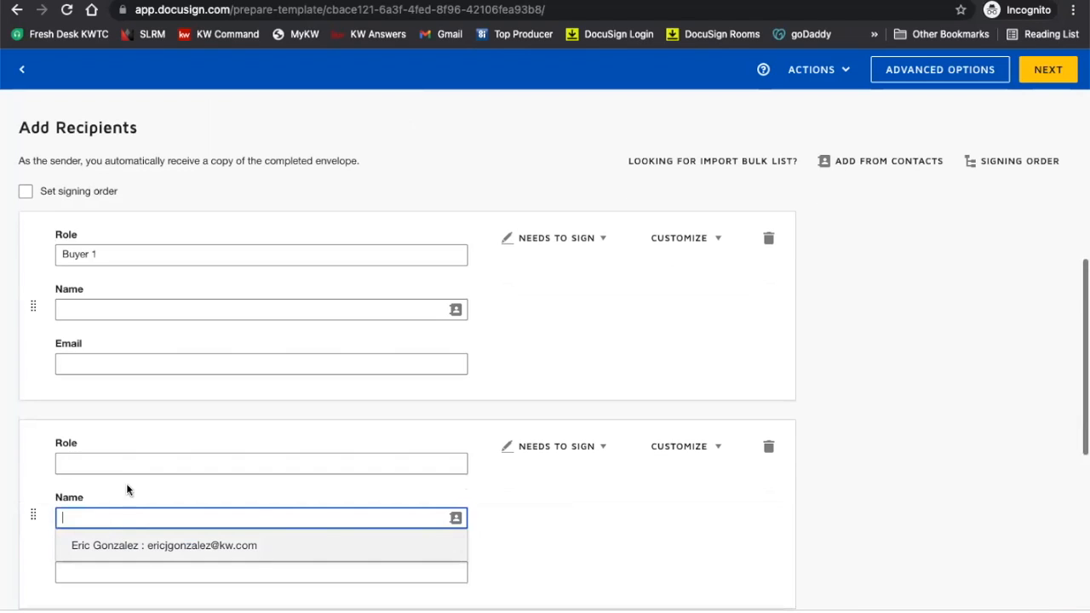
left_click(130, 464)
type("Buy")
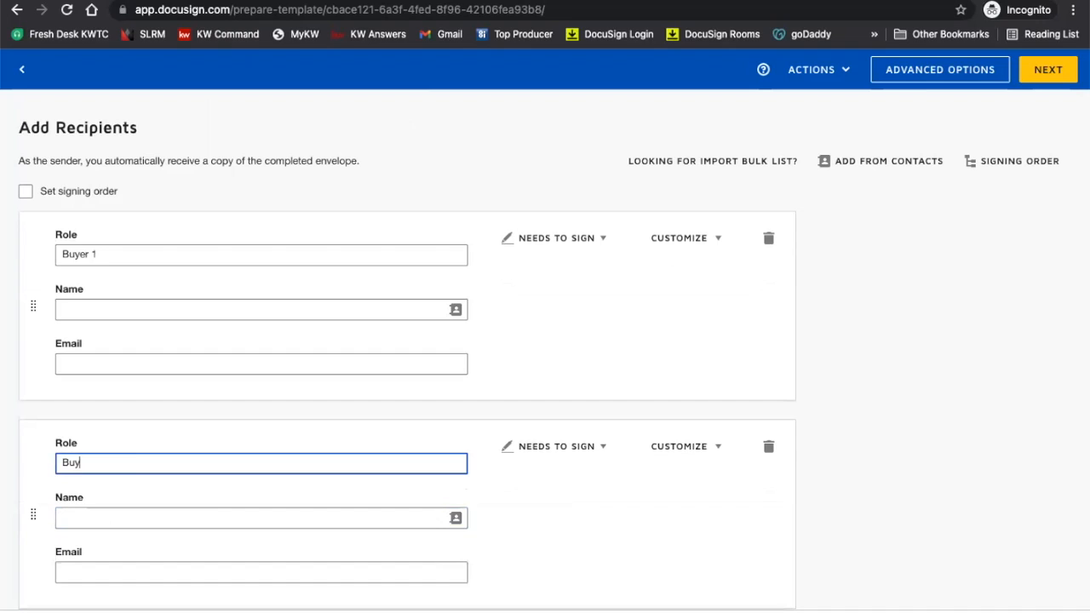
type("er 1")
key("BackSpace")
type("2")
scroll(156, 481, "down", 3)
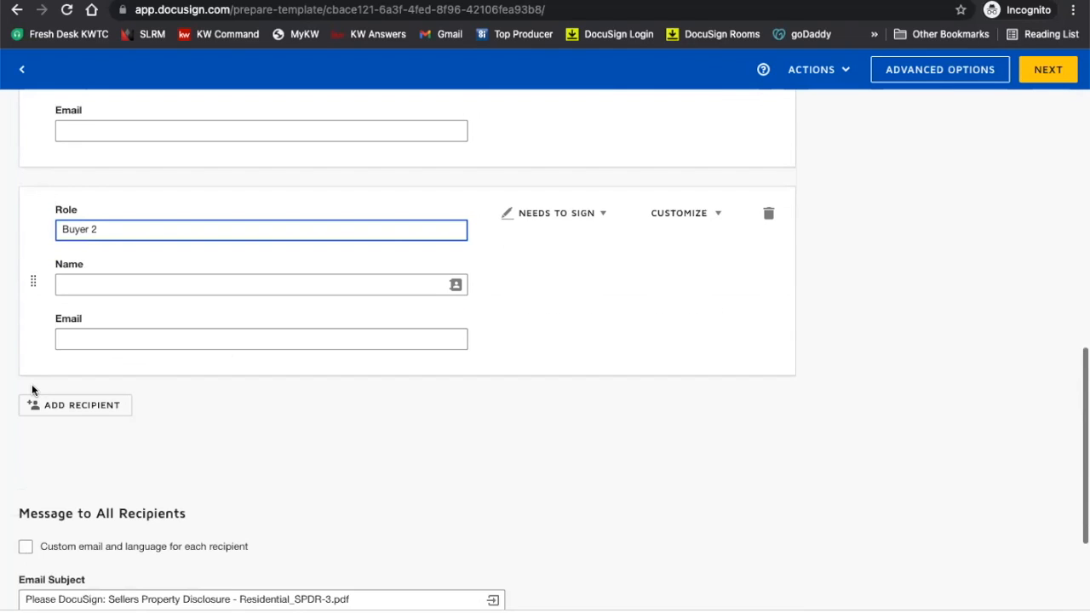
scroll(126, 467, "down", 2)
scroll(126, 468, "down", 1)
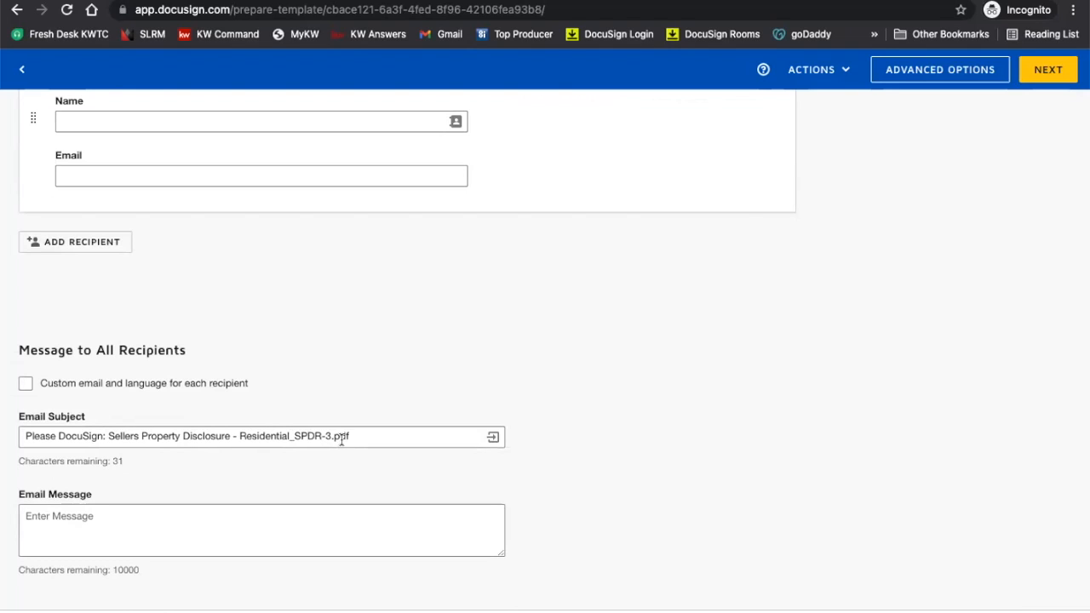
Trim the email subject to 'Please DocuSign: Sellers Property Disclosure'
left_click(402, 437)
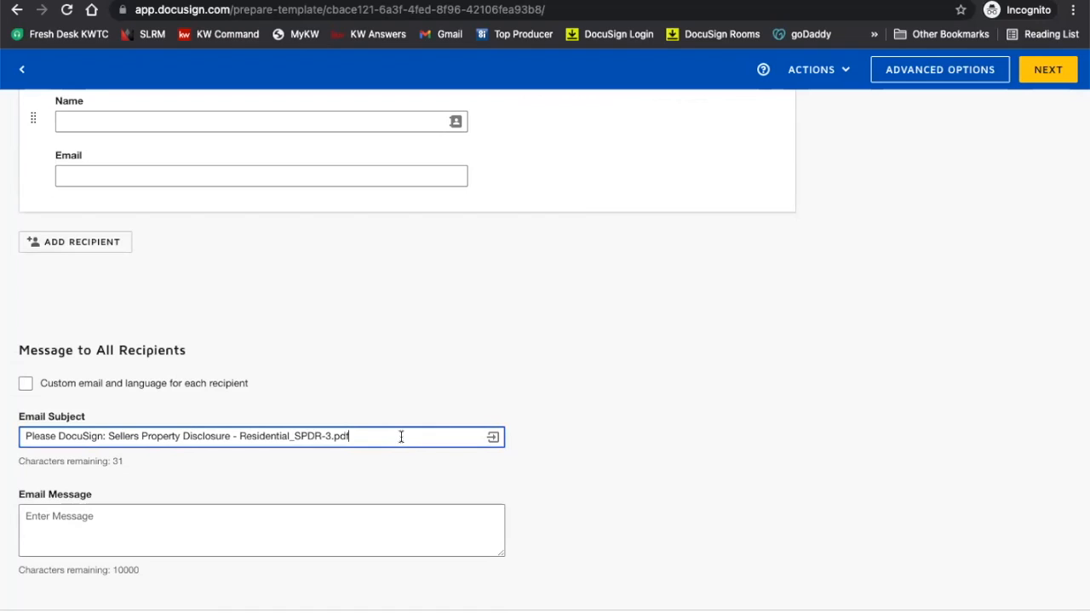
key("BackSpace")
key("BackSpace")
key("BackSpace")
key("BackSpace")
key("BackSpace")
key("BackSpace")
key("BackSpace")
key("BackSpace")
key("BackSpace")
key("BackSpace")
key("BackSpace")
key("BackSpace")
key("BackSpace")
key("BackSpace")
key("BackSpace")
key("BackSpace")
key("BackSpace")
key("BackSpace")
key("BackSpace")
key("BackSpace")
key("BackSpace")
key("BackSpace")
key("BackSpace")
key("BackSpace")
key("BackSpace")
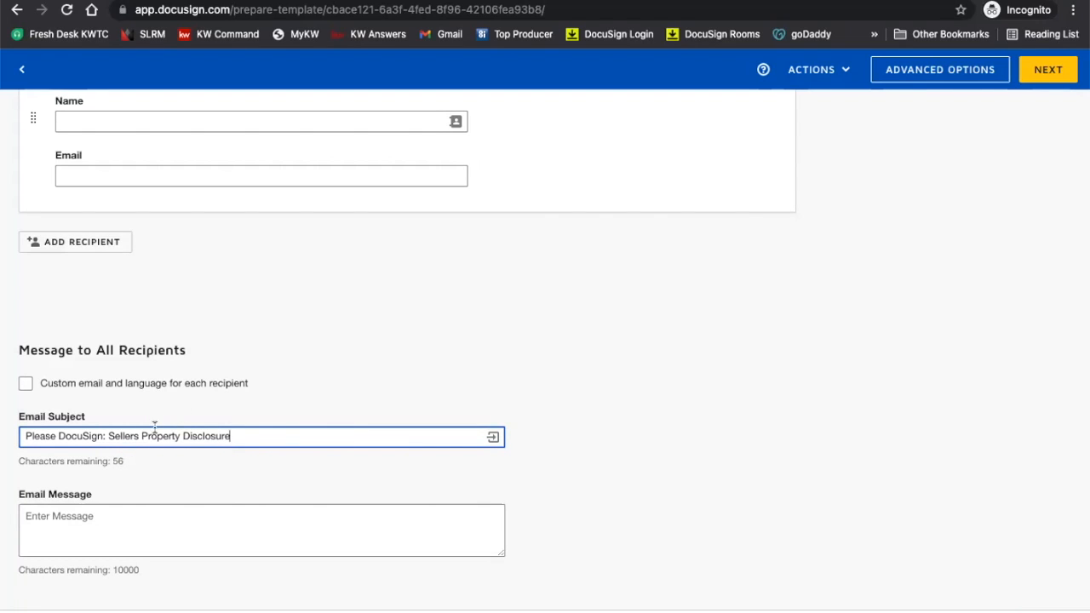
scroll(233, 295, "up", 4)
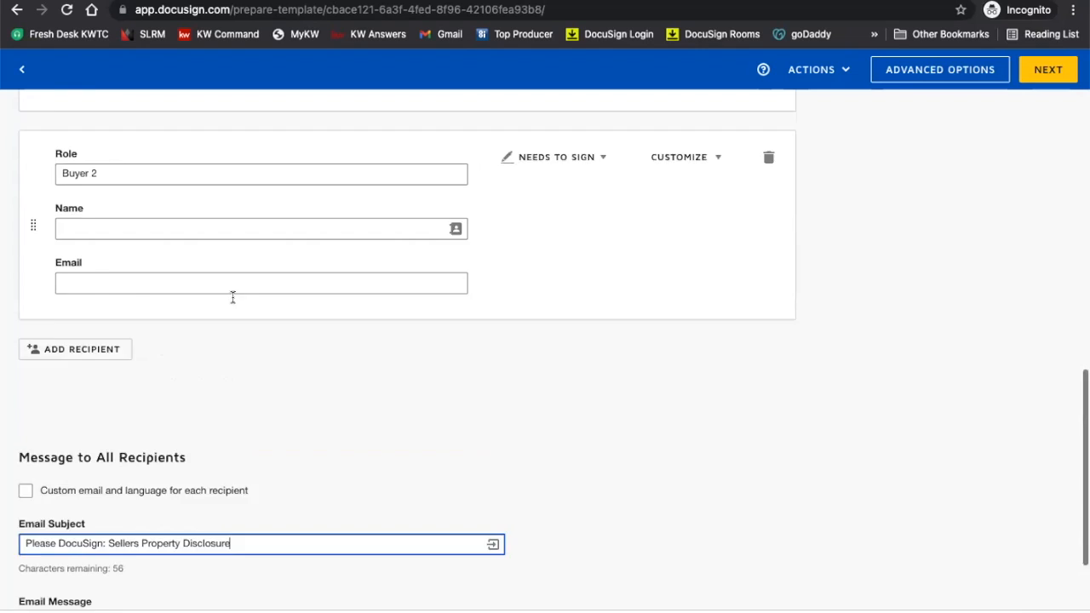
scroll(270, 280, "up", 1)
scroll(247, 426, "down", 5)
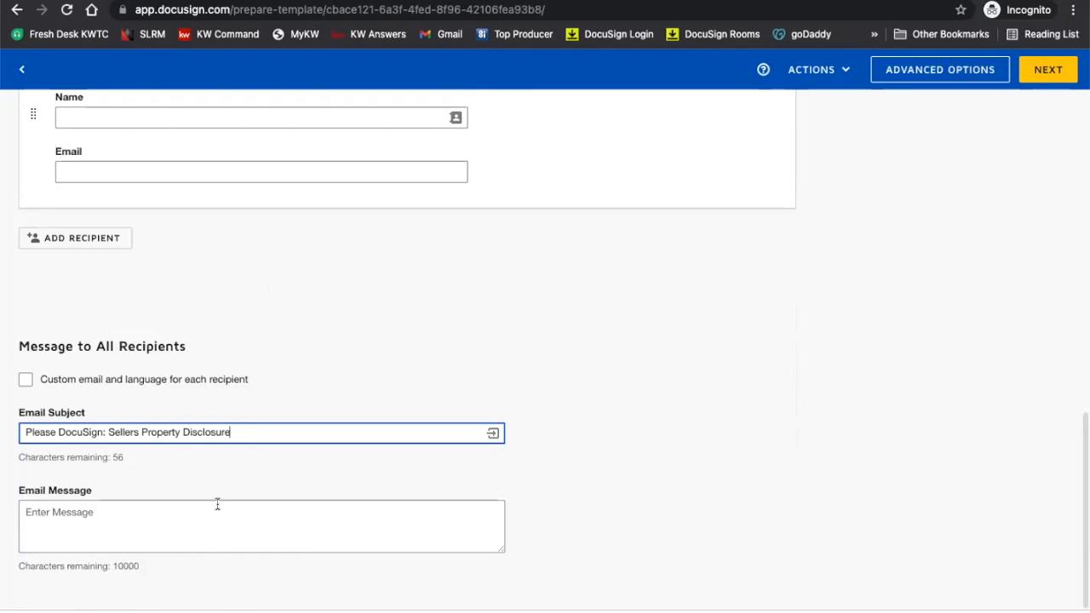
Review the email message and recipients, then continue to the field-placement step
left_click(86, 535)
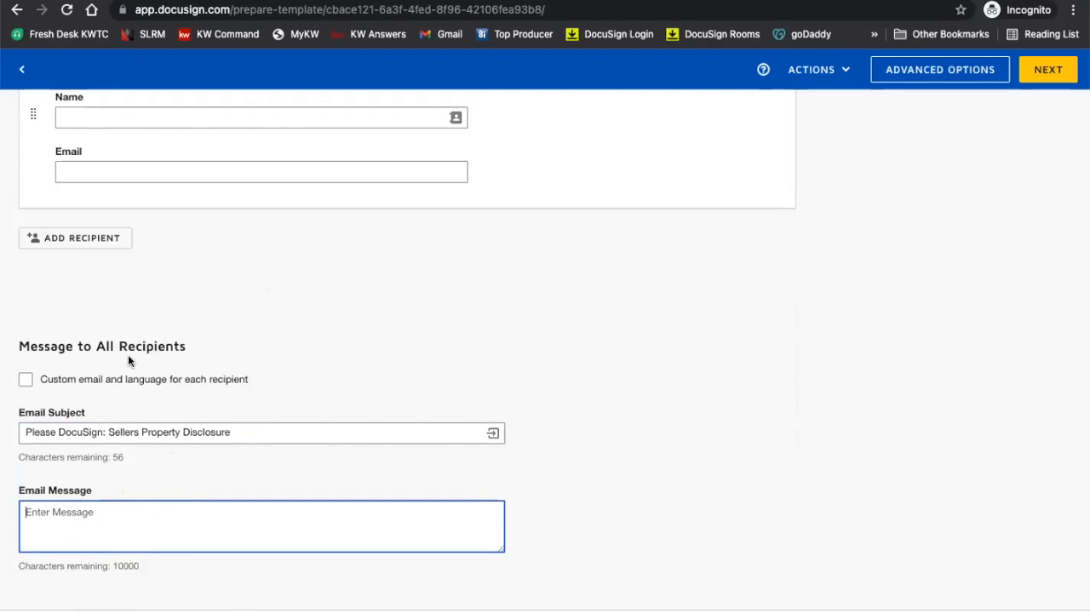
scroll(136, 397, "up", 5)
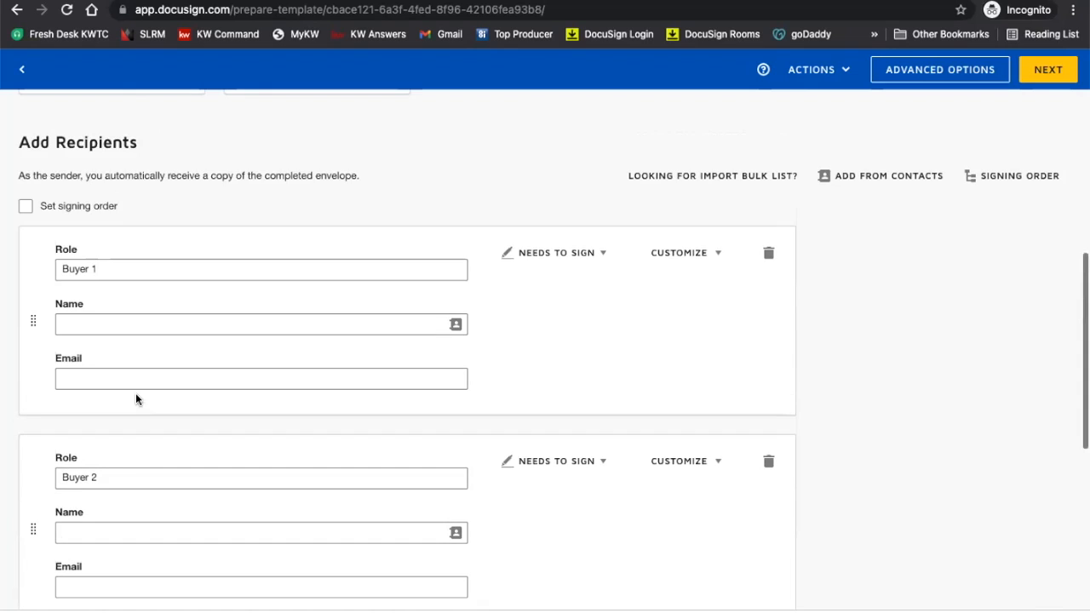
scroll(284, 263, "up", 3)
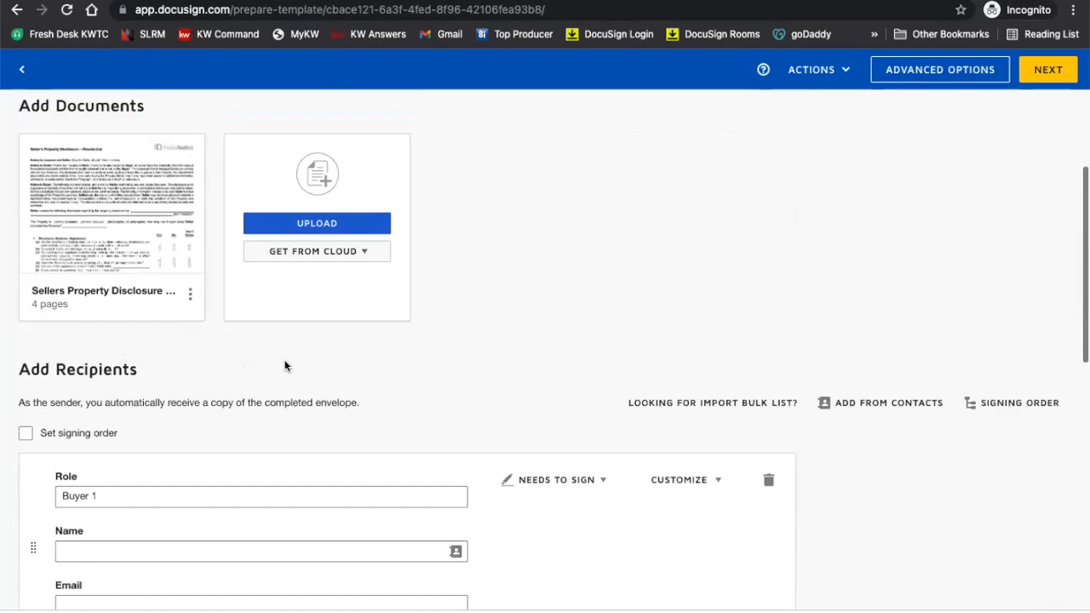
scroll(282, 365, "down", 5)
scroll(282, 365, "down", 3)
scroll(154, 375, "down", 1)
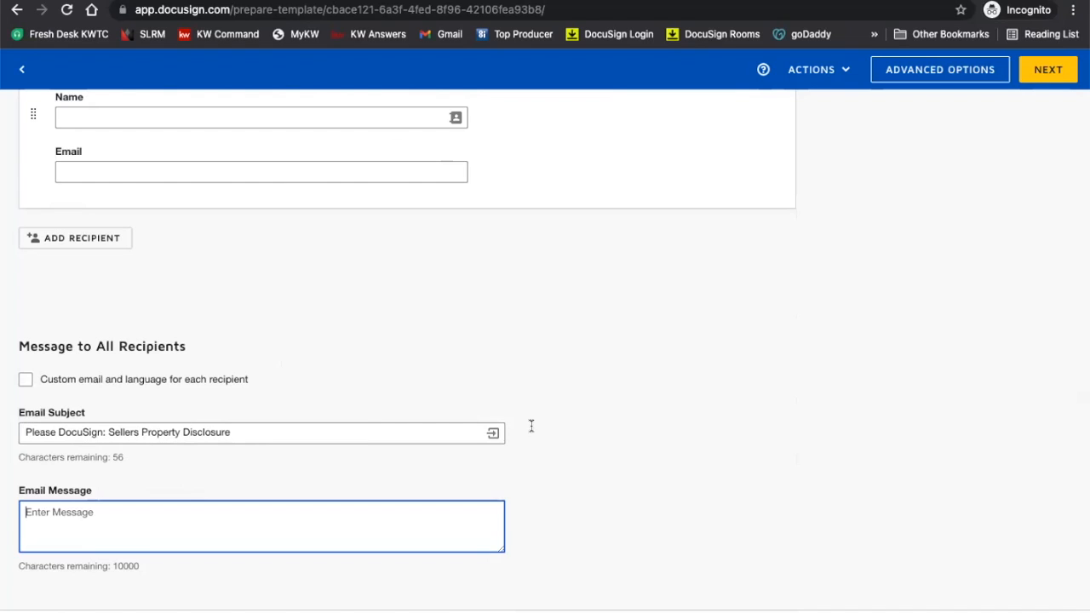
scroll(601, 427, "up", 10)
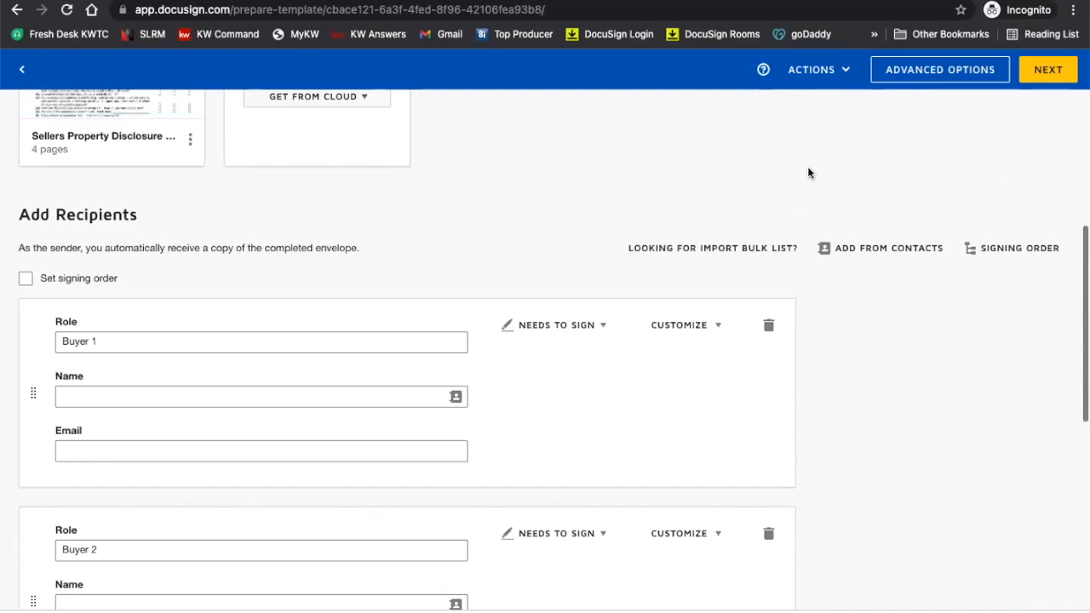
left_click(1049, 69)
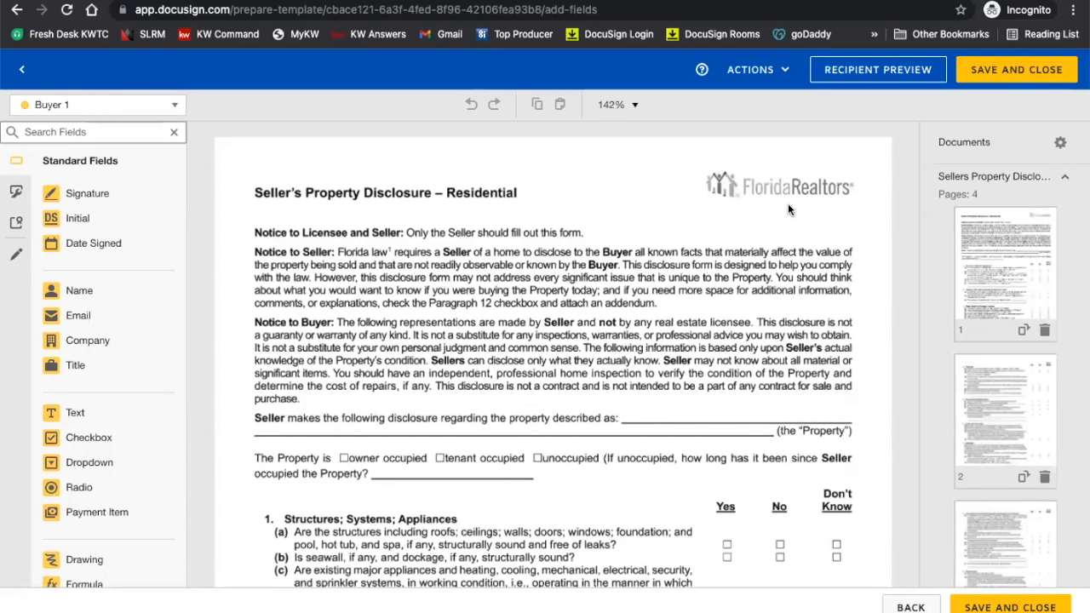
Look over page 1 of the disclosure and choose Buyer 2 as the field recipient
scroll(787, 203, "down", 2)
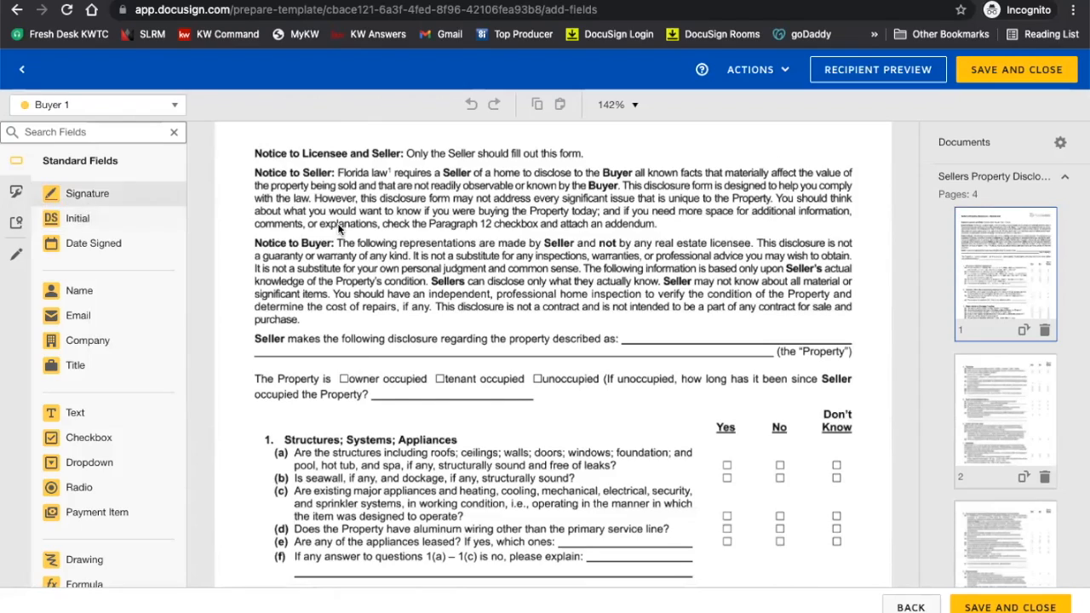
scroll(341, 250, "down", 2)
scroll(350, 332, "down", 4)
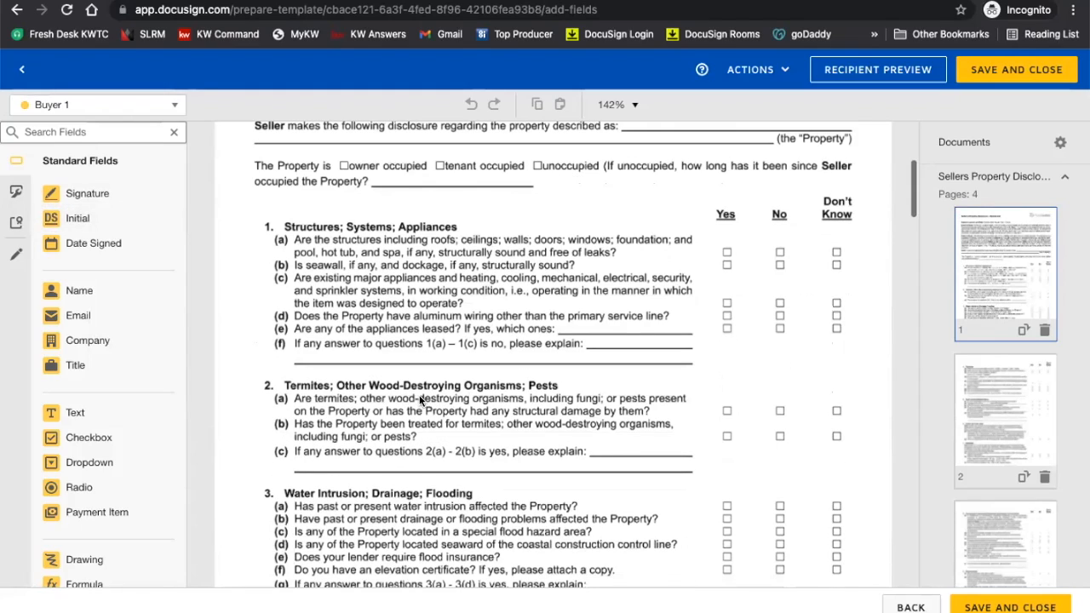
scroll(604, 441, "down", 2)
scroll(604, 442, "down", 1)
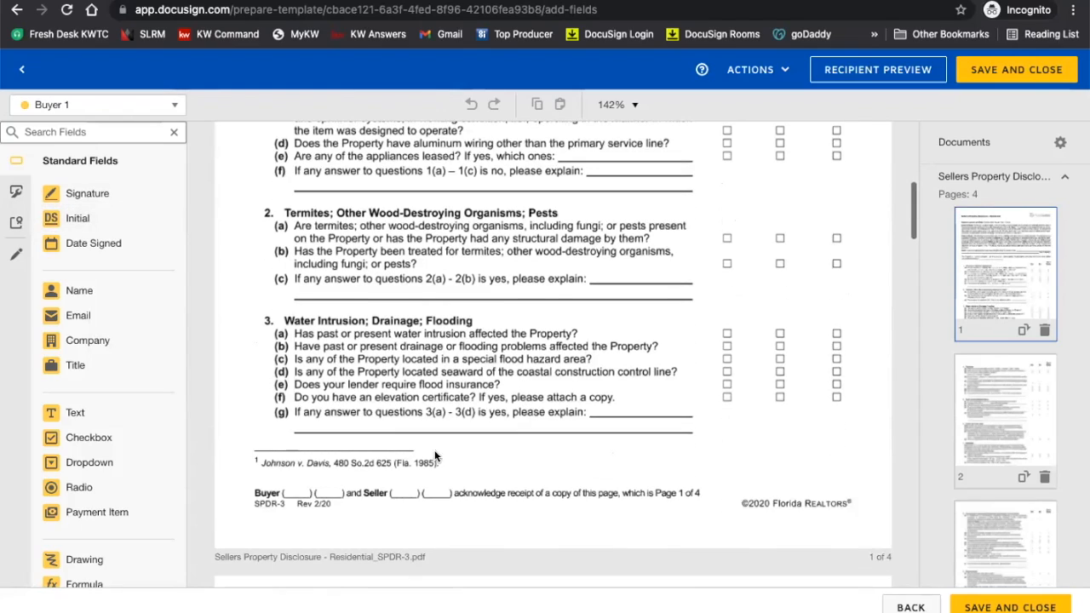
scroll(438, 445, "up", 5)
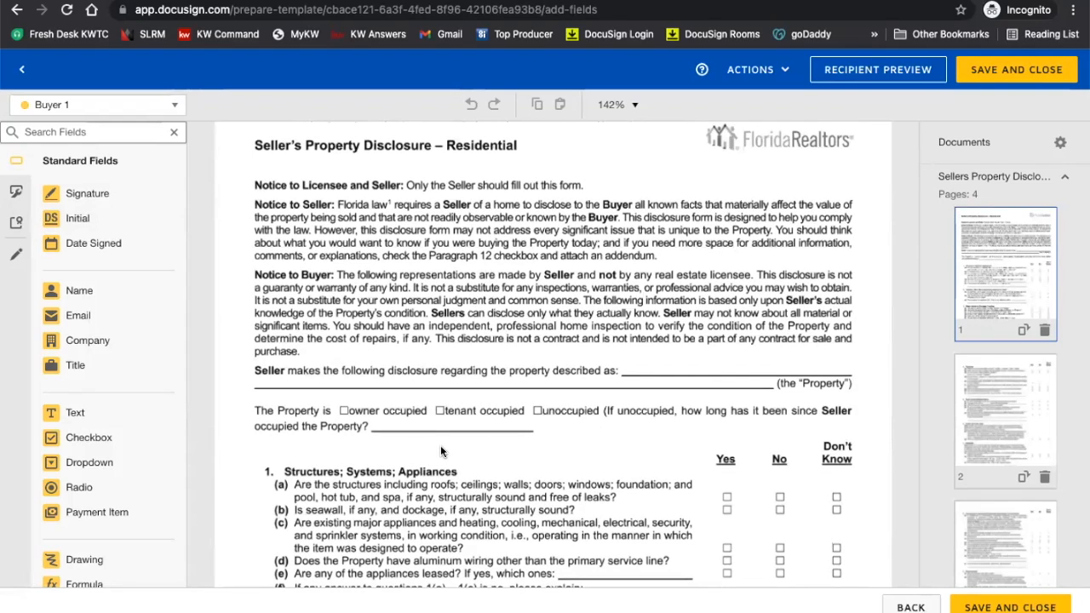
scroll(440, 446, "down", 1)
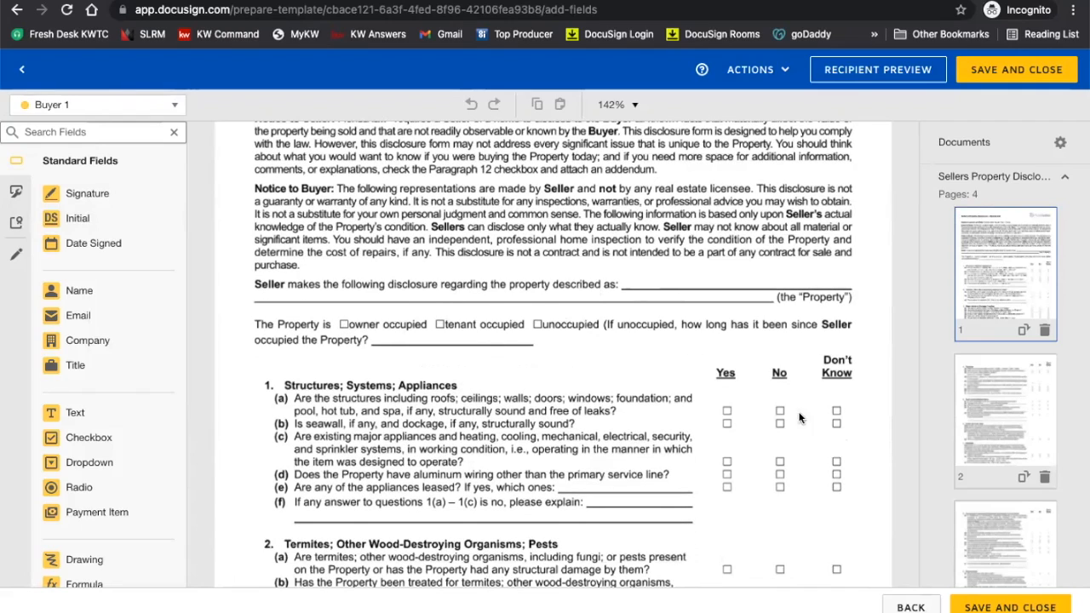
scroll(775, 400, "down", 1)
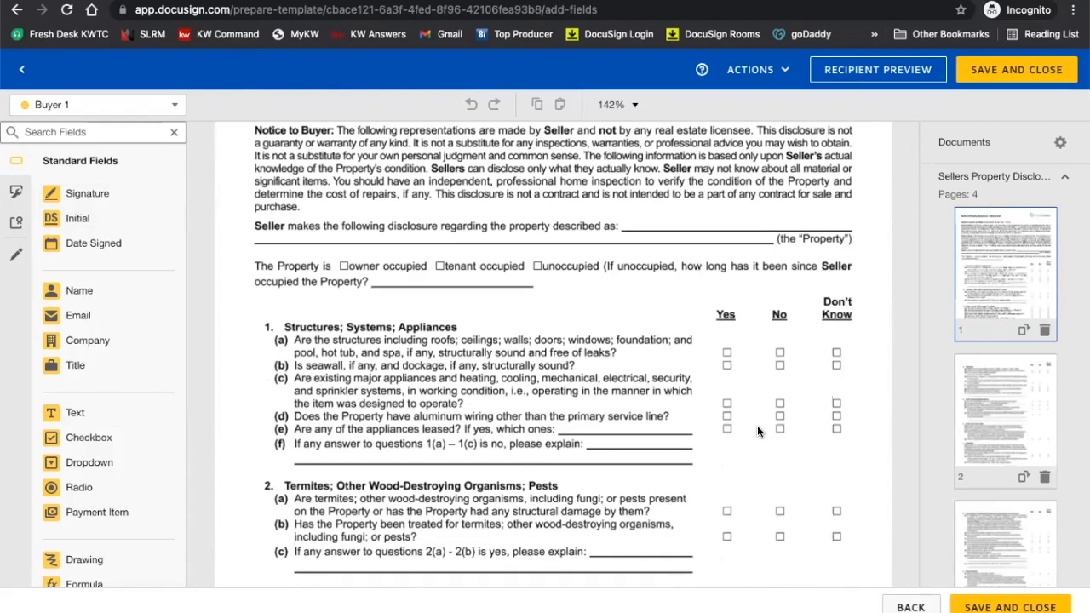
scroll(757, 431, "down", 4)
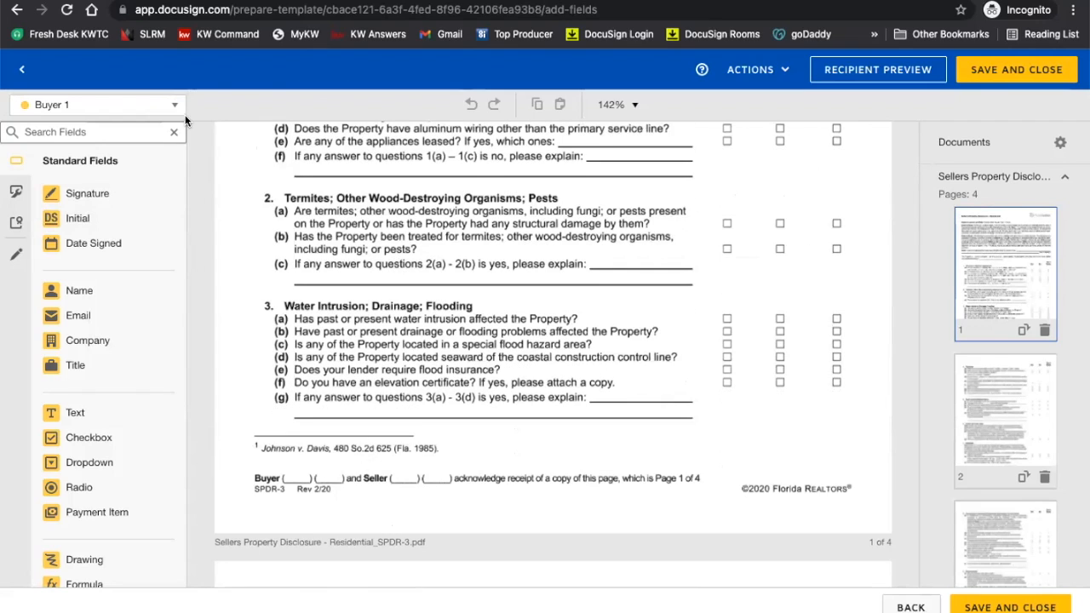
left_click(61, 104)
left_click(80, 155)
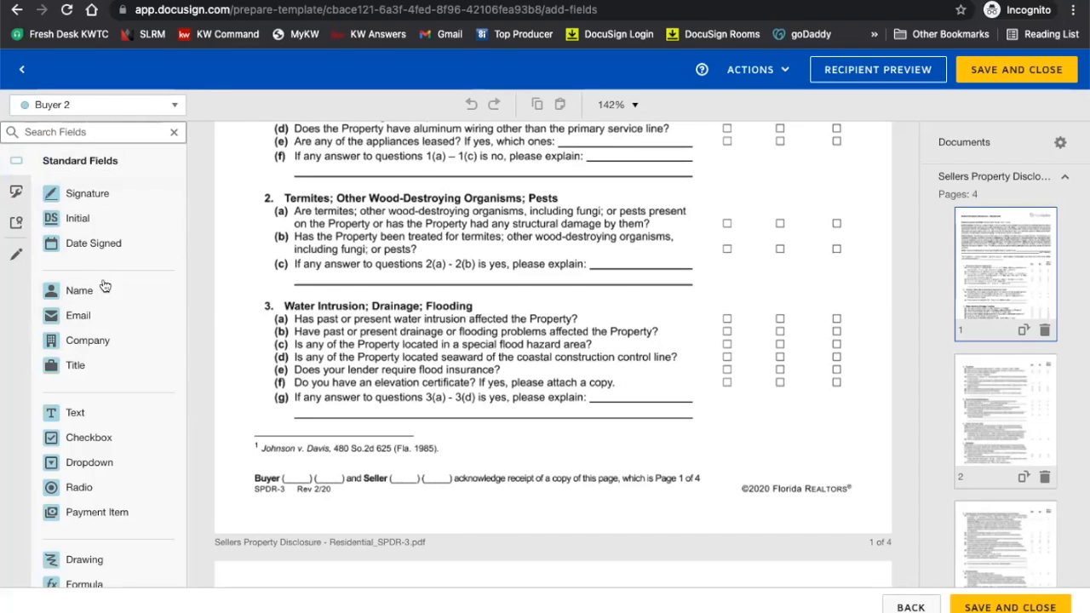
Switch back to Buyer 1 and fit an Initial field onto page 1's Buyer initial blank
left_click(81, 107)
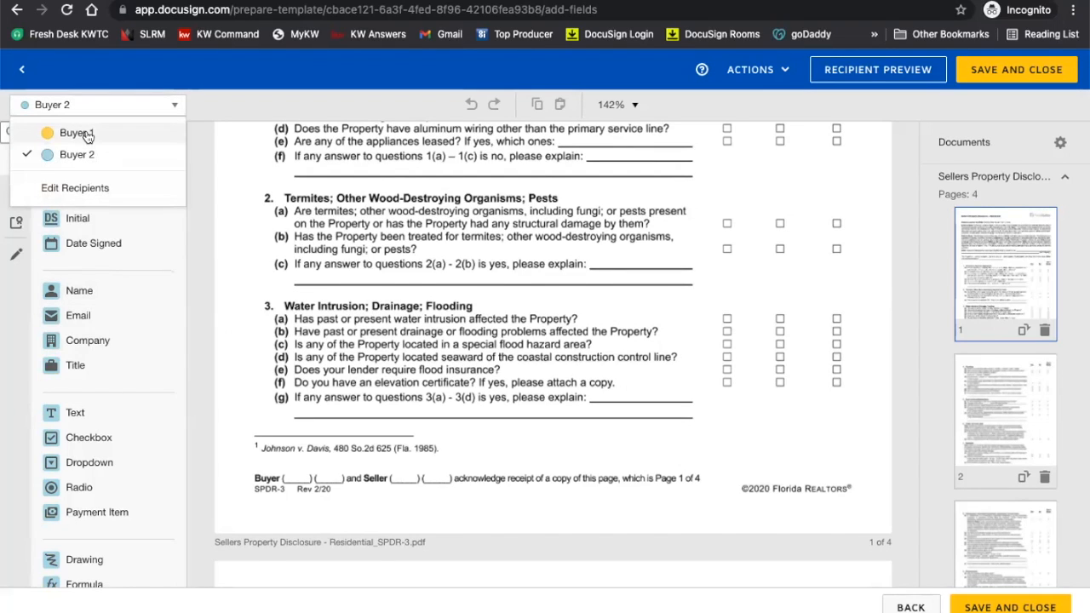
left_click(88, 135)
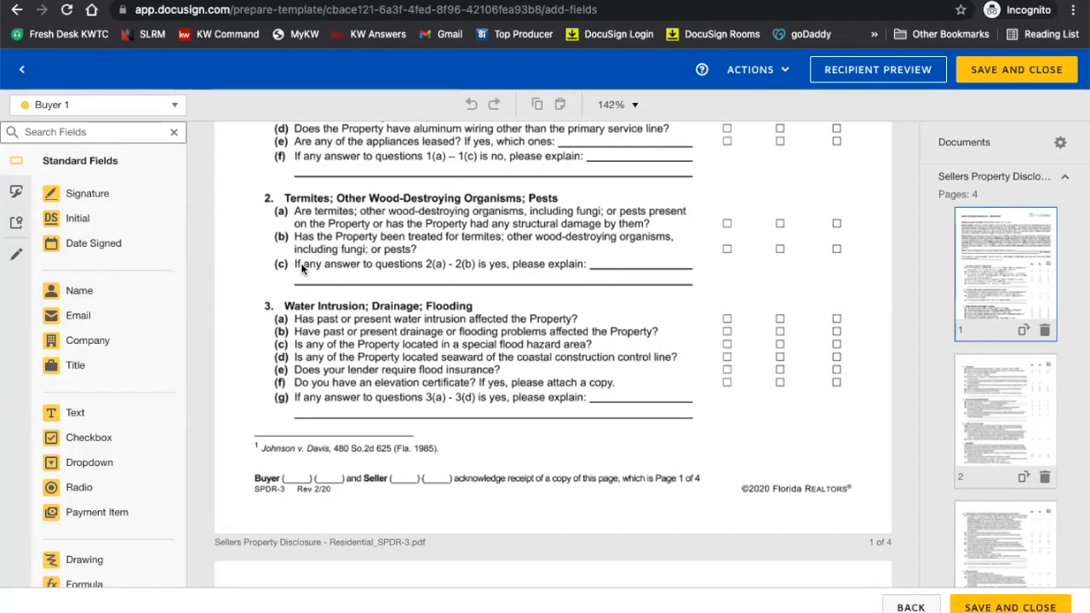
scroll(302, 268, "down", 2)
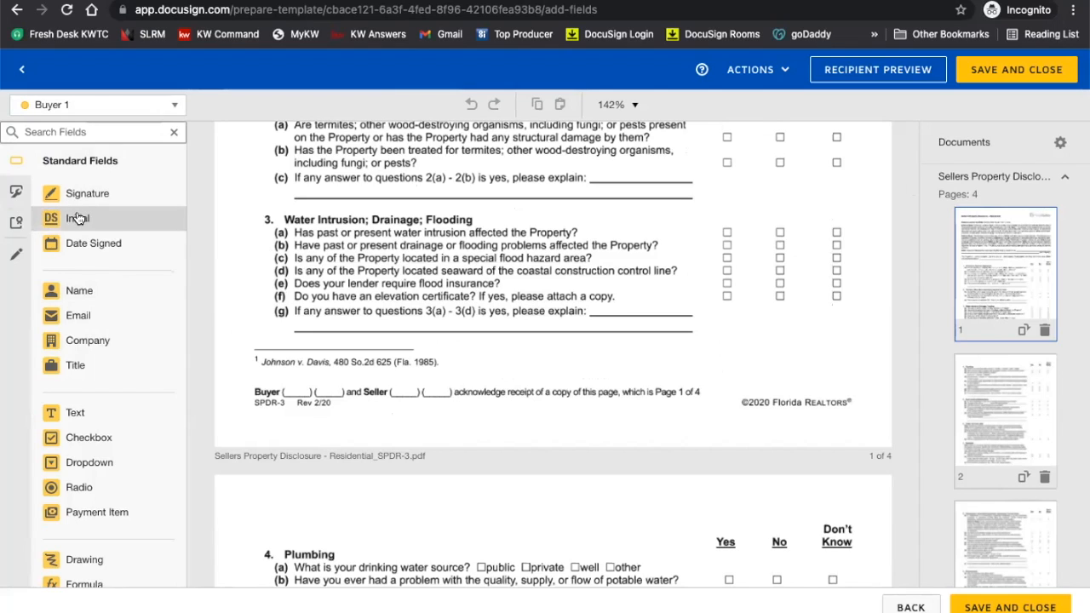
left_click_drag(225, 317, 273, 350)
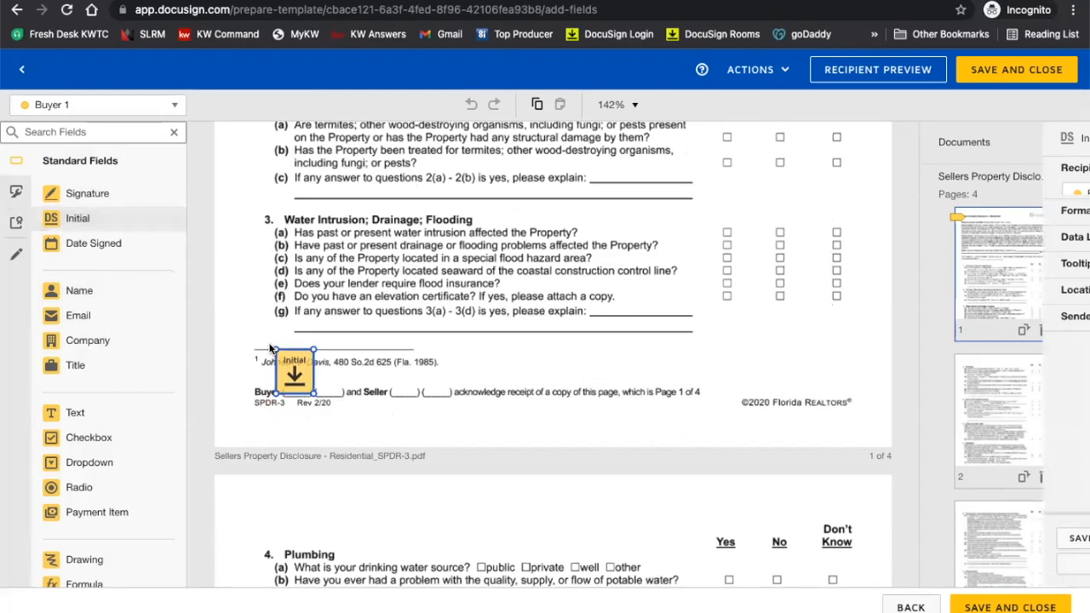
left_click(271, 349)
left_click(278, 354)
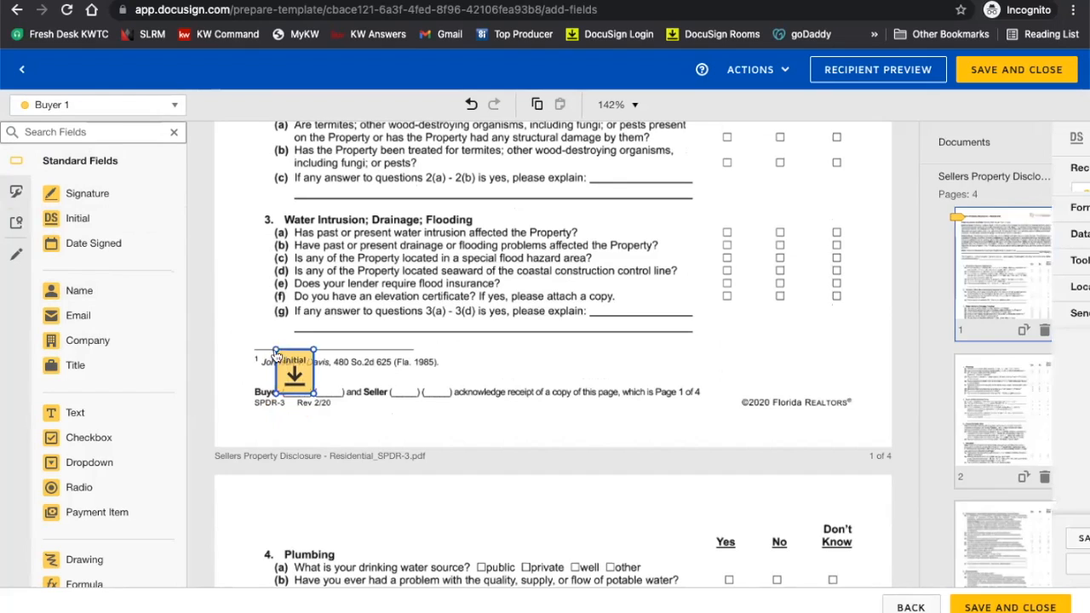
left_click_drag(276, 349, 285, 371)
Drop Buyer 1 Initial fields onto the Buyer blanks of pages 2 and 3, plus one on page 4
scroll(300, 416, "down", 15)
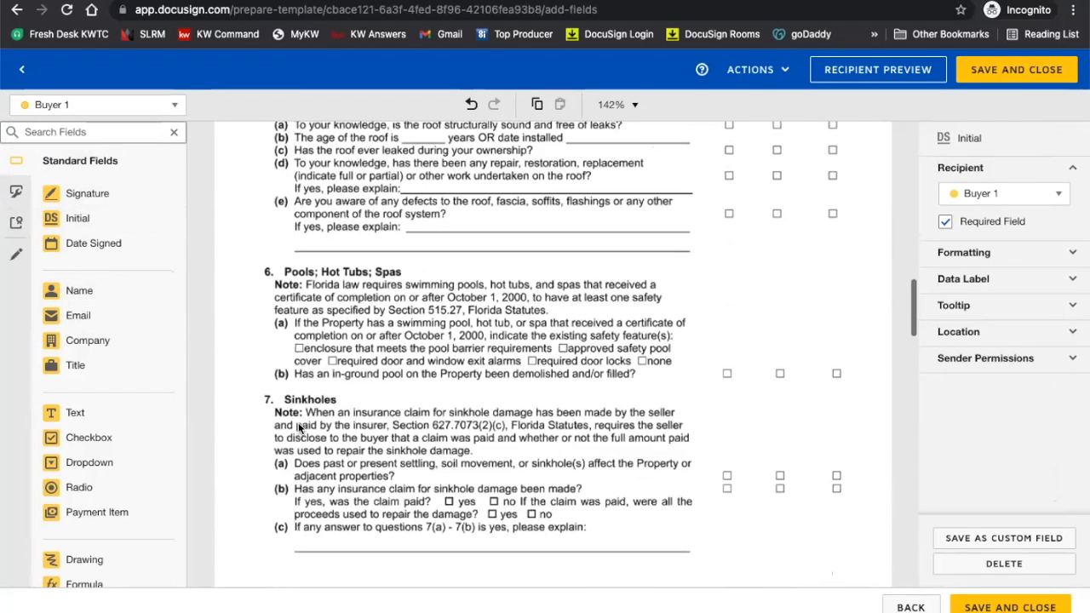
left_click_drag(77, 218, 283, 343)
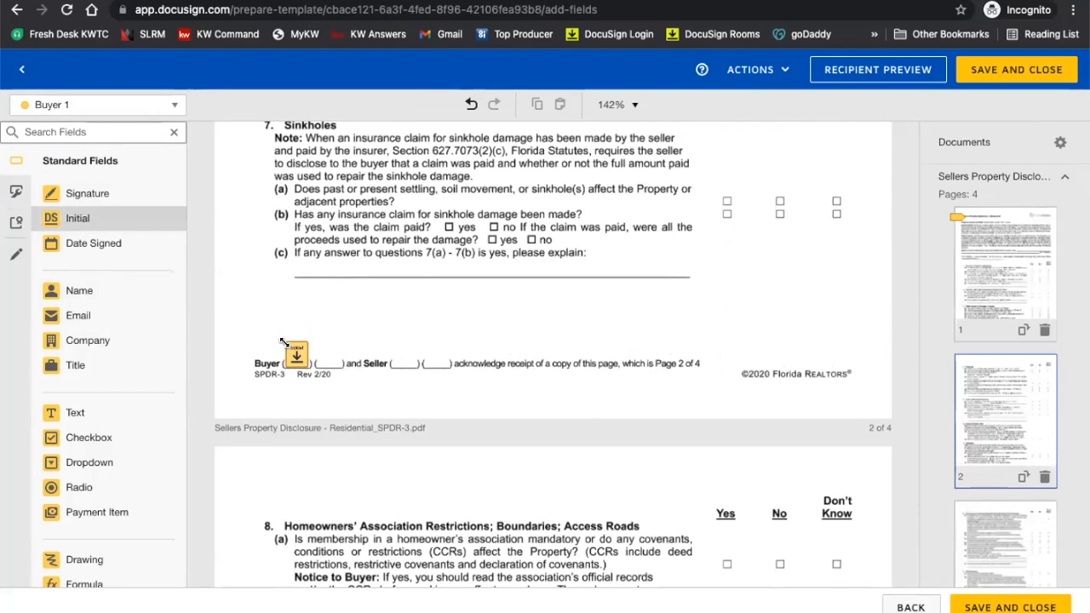
scroll(283, 342, "down", 10)
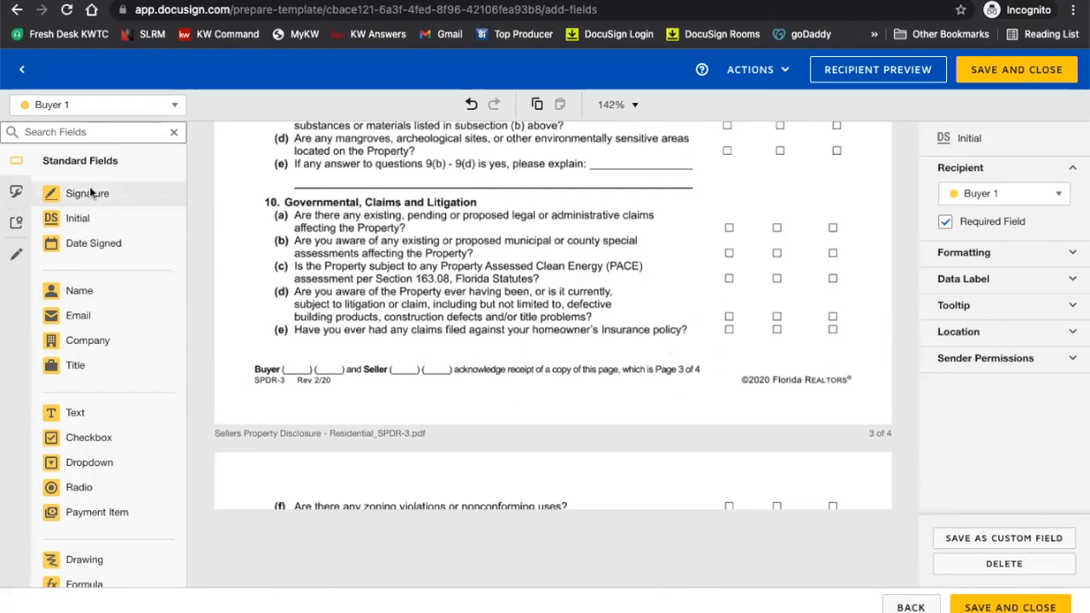
left_click_drag(75, 218, 290, 368)
scroll(285, 345, "down", 1)
scroll(285, 345, "down", 7)
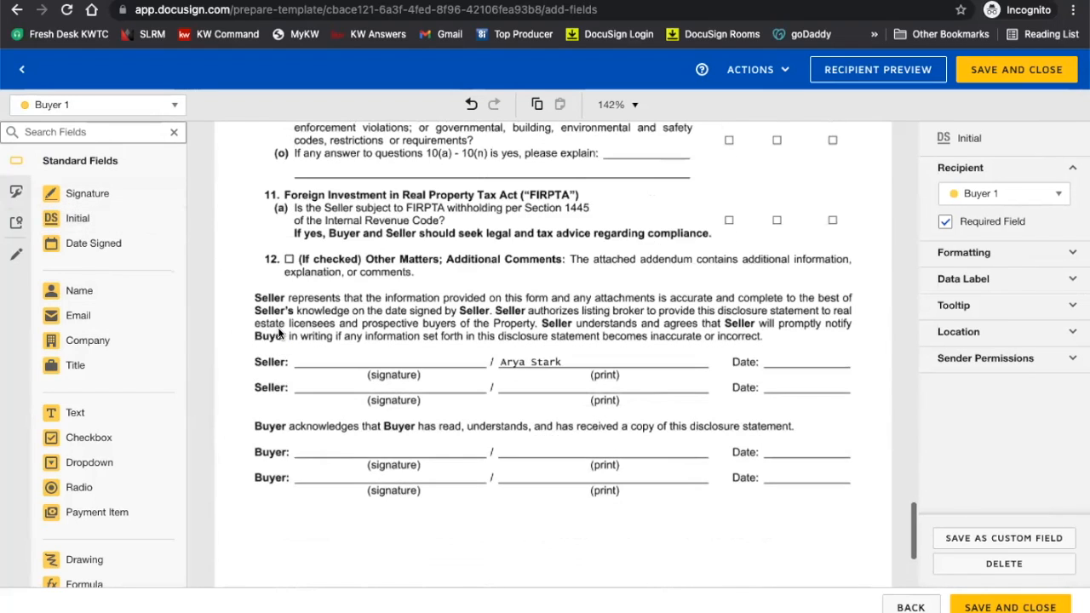
scroll(242, 274, "down", 2)
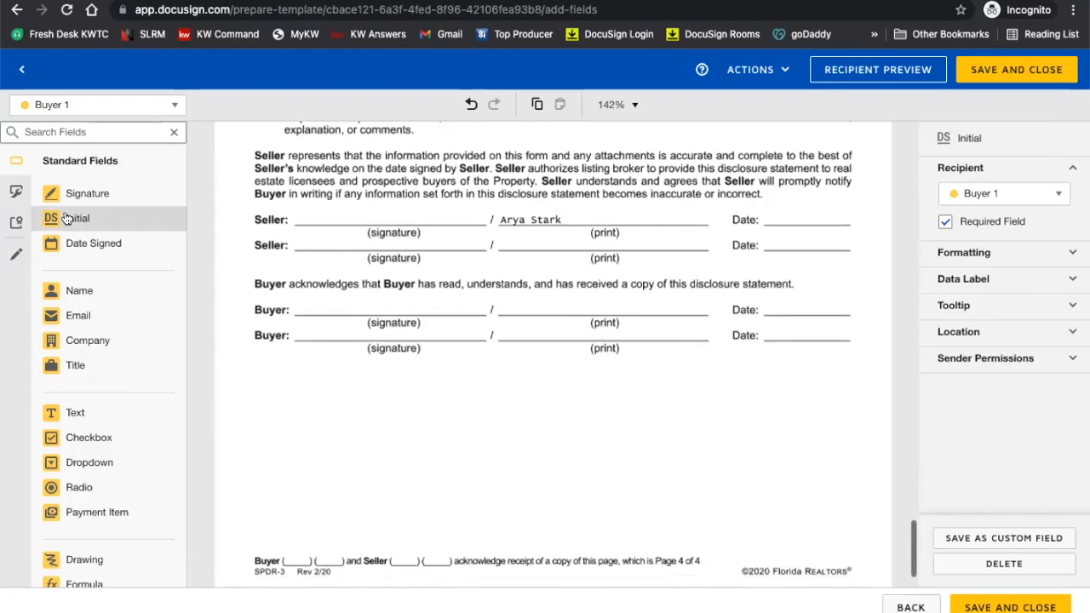
left_click_drag(75, 219, 295, 550)
Place Buyer 1 Signature, Full Name and Date Signed fields on page 4's first Buyer line
mouse_move(74, 194)
left_mouse_down()
mouse_move(276, 211)
mouse_move(295, 196)
mouse_move(290, 184)
mouse_move(310, 198)
mouse_move(307, 299)
left_mouse_up()
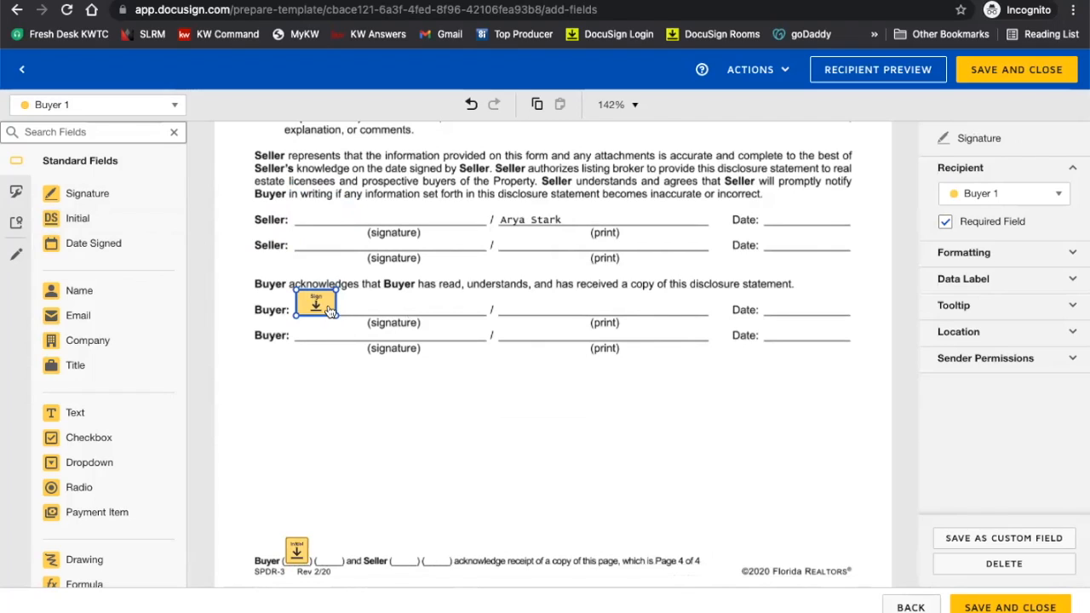
left_click(79, 290)
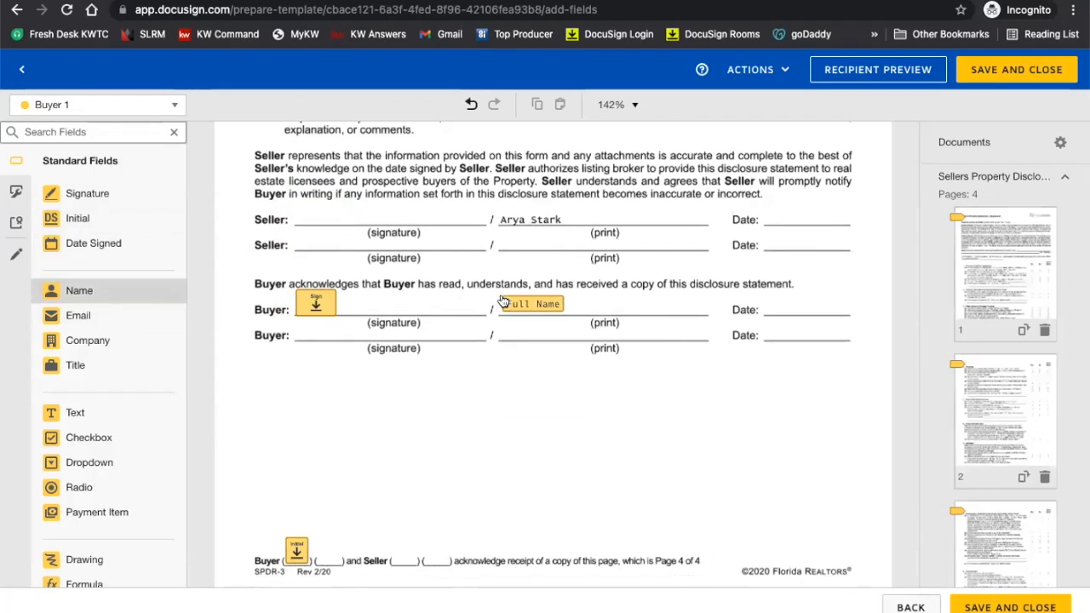
left_click(503, 302)
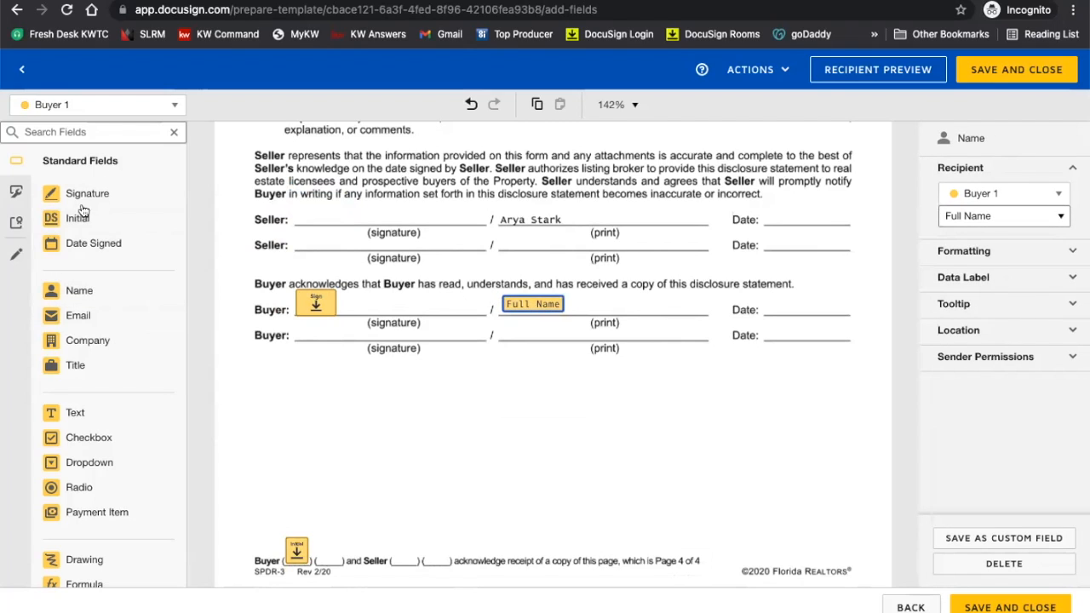
left_click(88, 253)
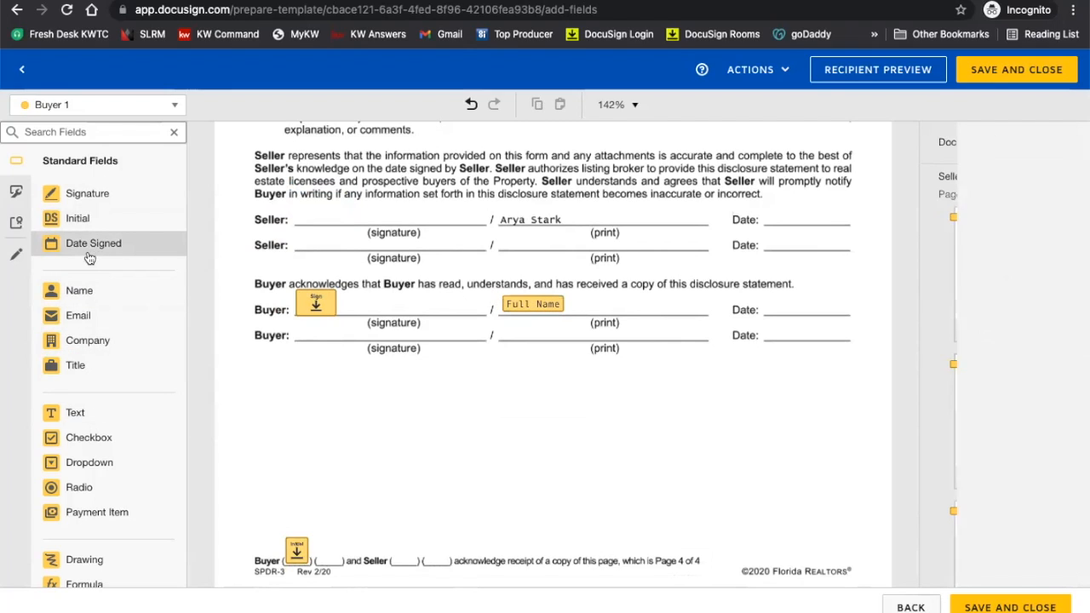
left_click(770, 298)
scroll(369, 249, "up", 20)
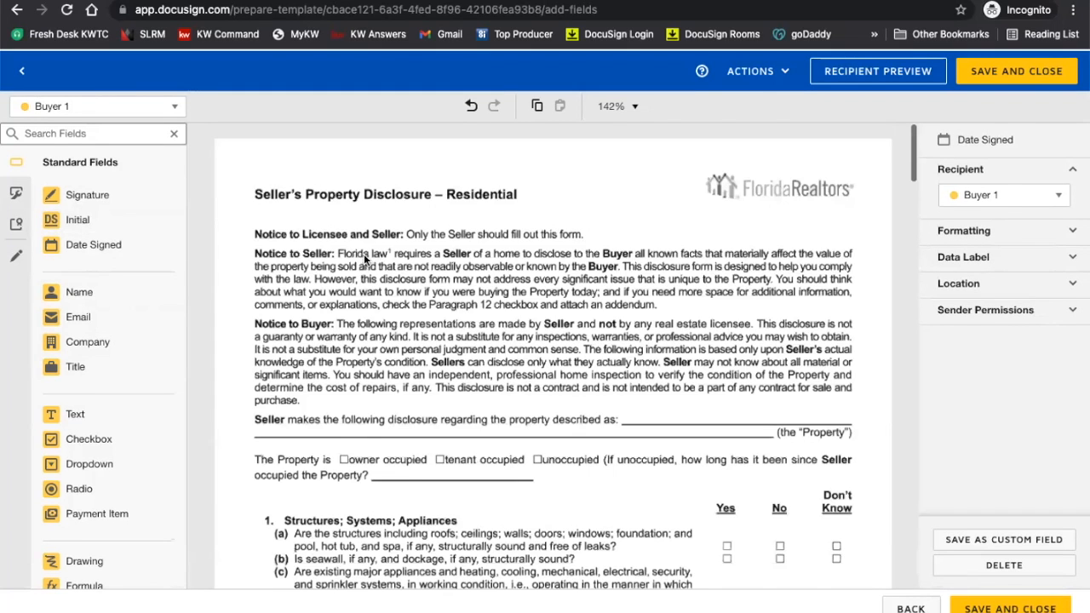
scroll(361, 259, "down", 1)
Switch to Buyer 2 and add its Initial fields beside the Buyer initials on pages 1 and 2
left_click(88, 109)
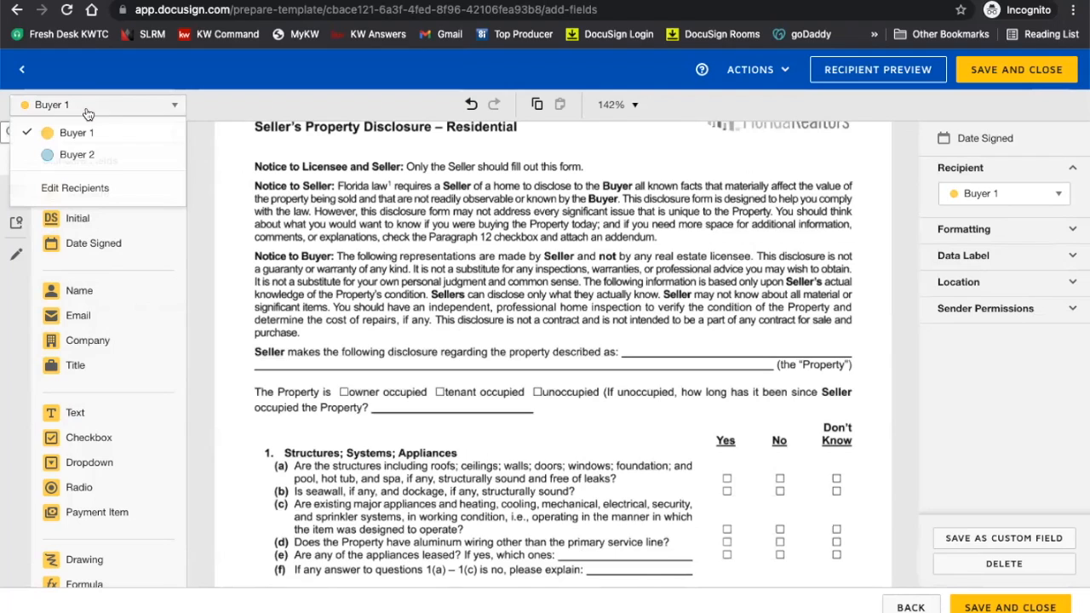
left_click(76, 154)
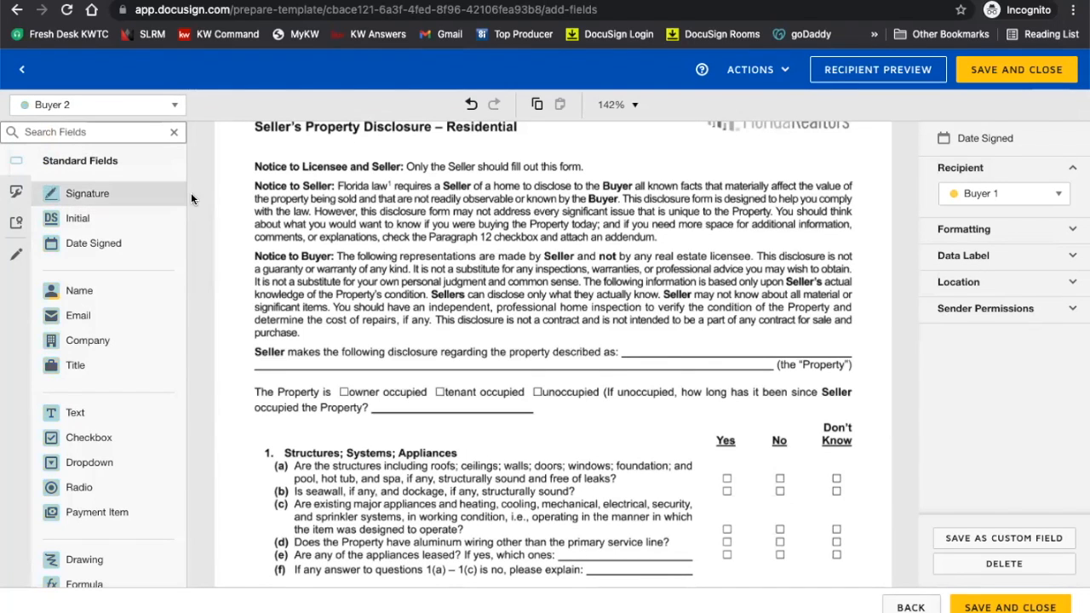
scroll(255, 227, "down", 5)
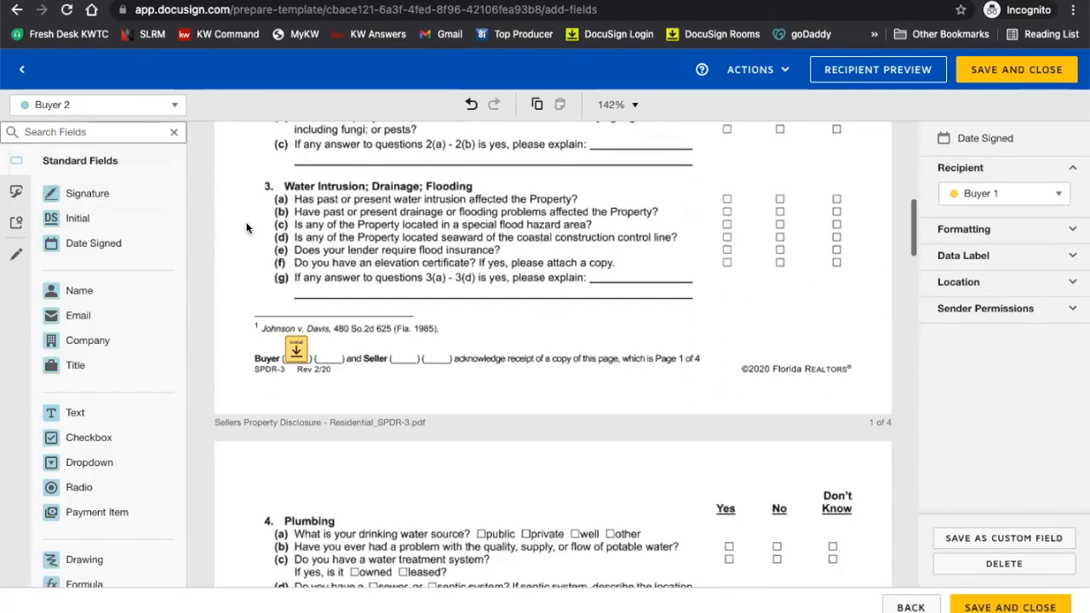
left_click_drag(79, 218, 316, 327)
scroll(316, 327, "down", 10)
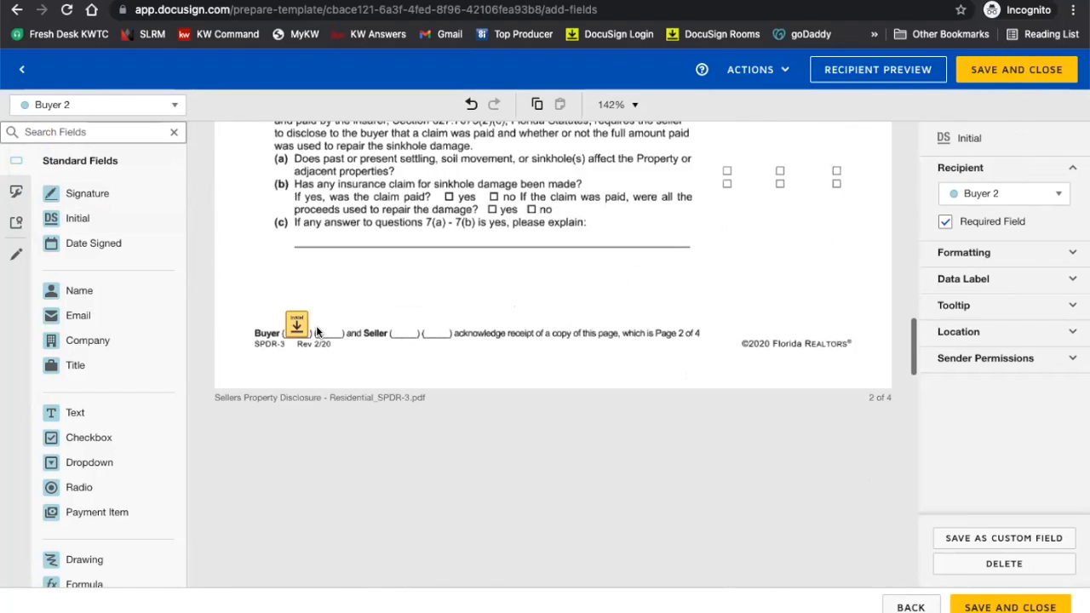
left_click_drag(126, 223, 317, 306)
scroll(317, 305, "down", 5)
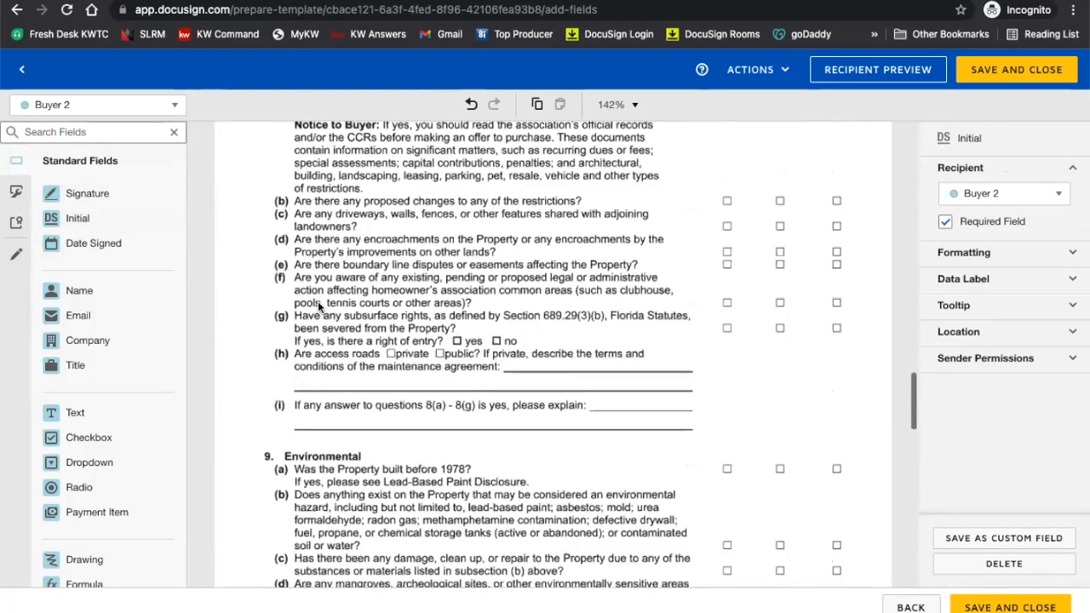
scroll(318, 302, "up", 5)
Copy page 2's initials onto page 3, delete the extra Buyer 1 initial, and position Buyer 2's
left_click_drag(313, 299, 364, 309)
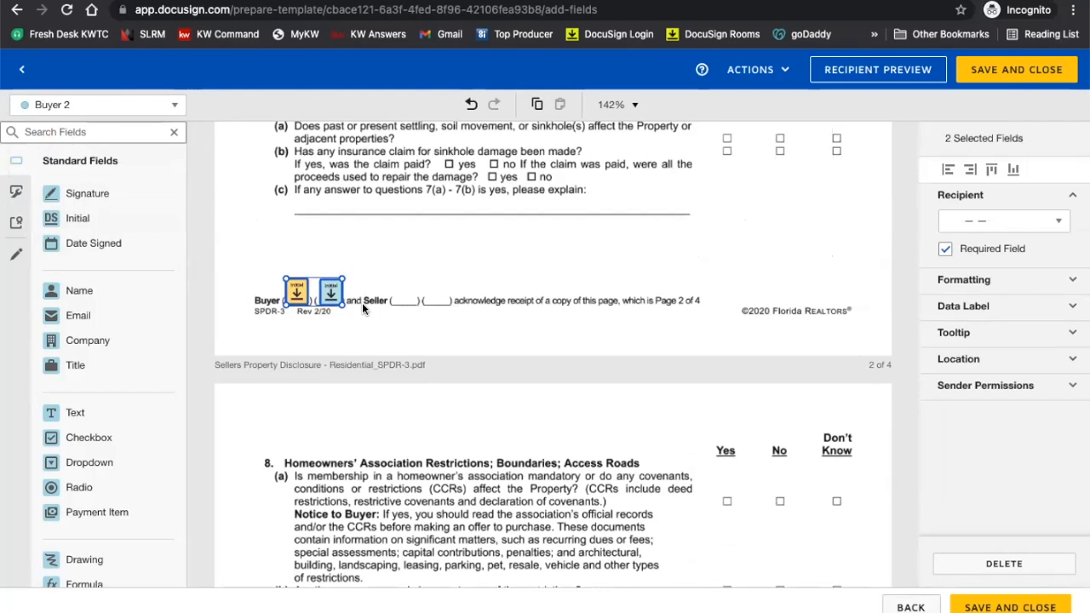
key("ctrl+c")
scroll(357, 292, "down", 5)
scroll(358, 292, "down", 5)
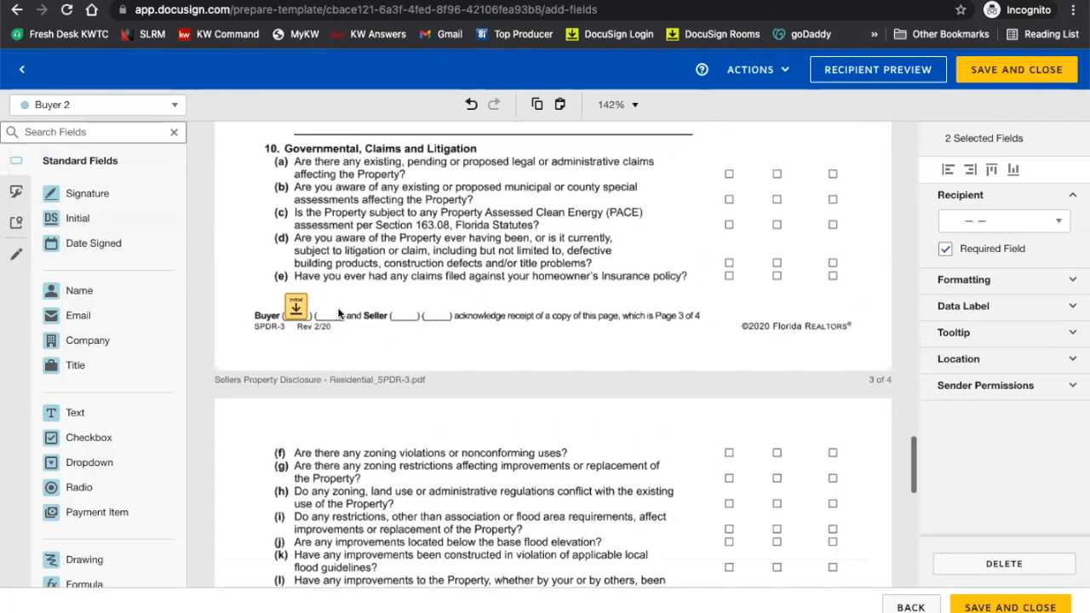
left_click(339, 304)
right_click(340, 308)
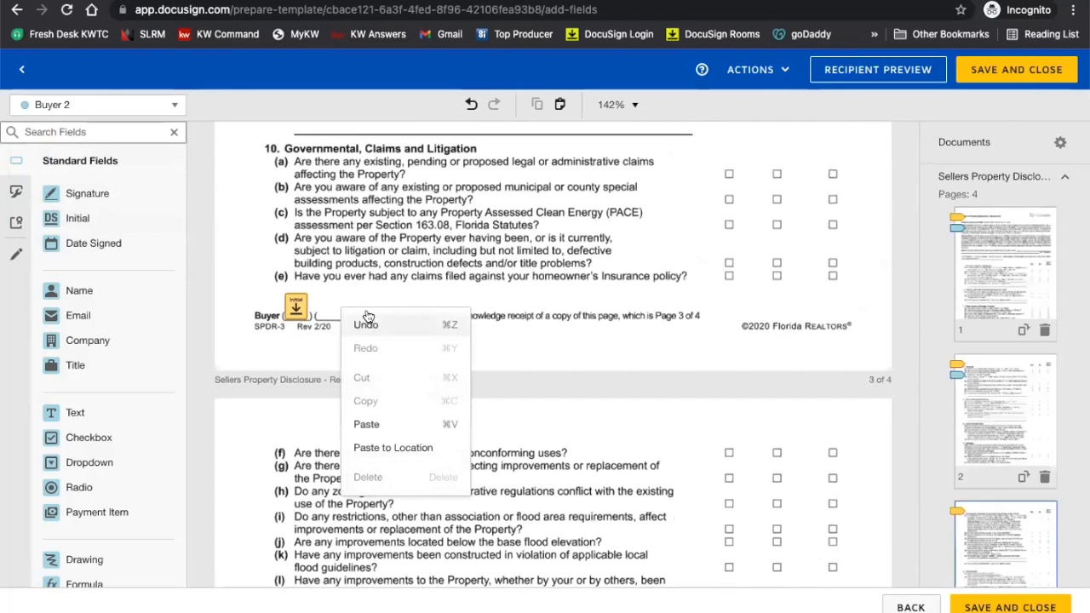
left_click(367, 424)
mouse_move(297, 309)
left_mouse_down()
mouse_move(395, 329)
mouse_move(293, 303)
left_mouse_up()
left_click(298, 309)
key("Delete")
left_click_drag(419, 328, 322, 304)
Add Buyer 2 Signature, Full Name and Date Signed fields on page 4's second line, plus a footer initial
scroll(364, 322, "down", 10)
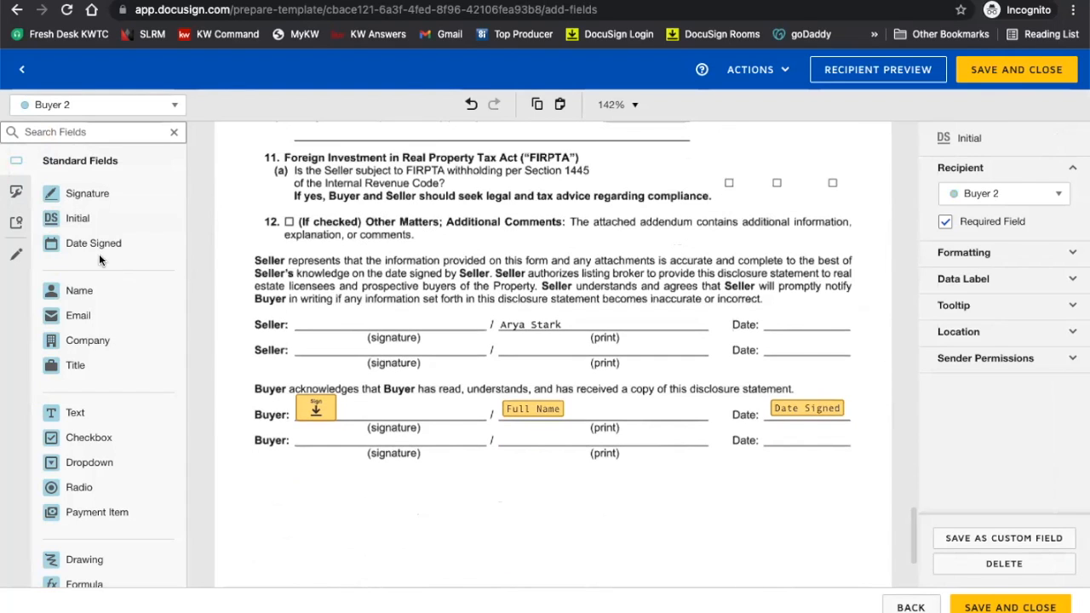
mouse_move(87, 193)
left_mouse_down()
mouse_move(234, 398)
mouse_move(326, 458)
mouse_move(306, 430)
left_mouse_up()
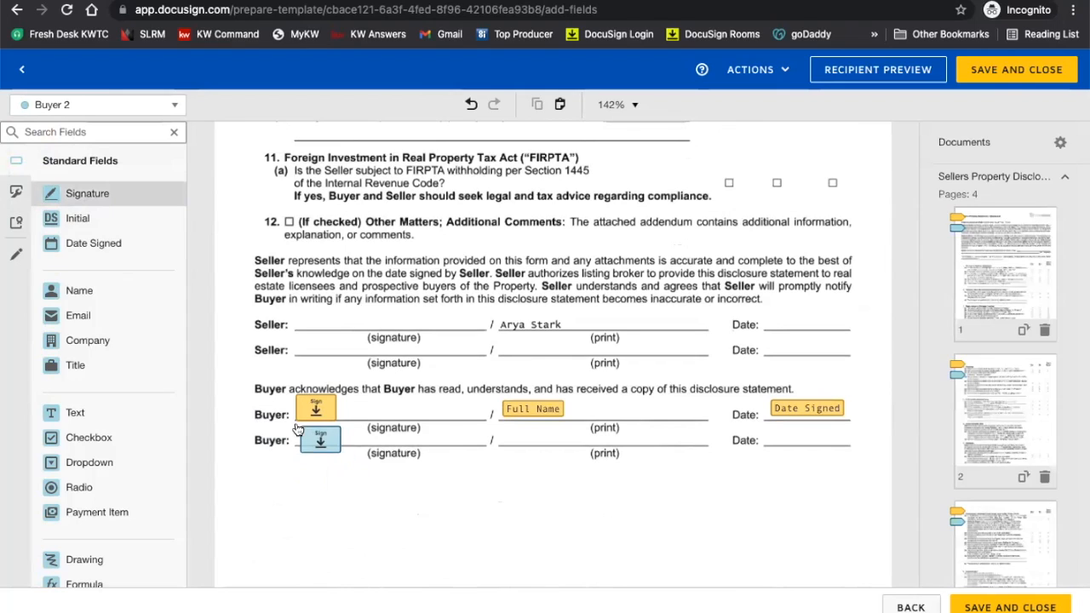
left_click_drag(85, 290, 509, 433)
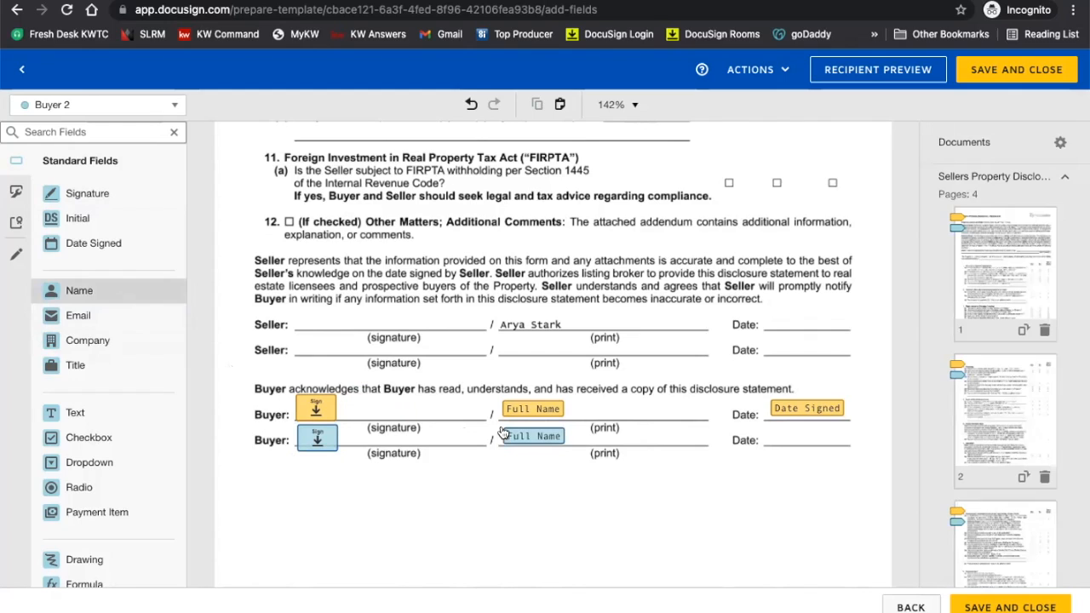
left_click_drag(86, 245, 770, 433)
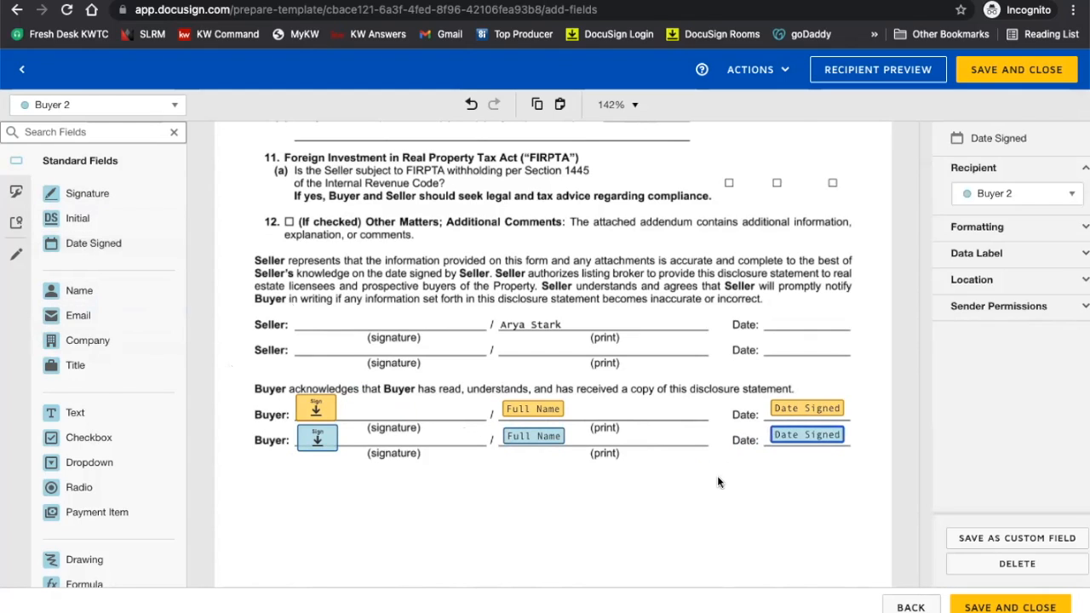
scroll(717, 476, "down", 3)
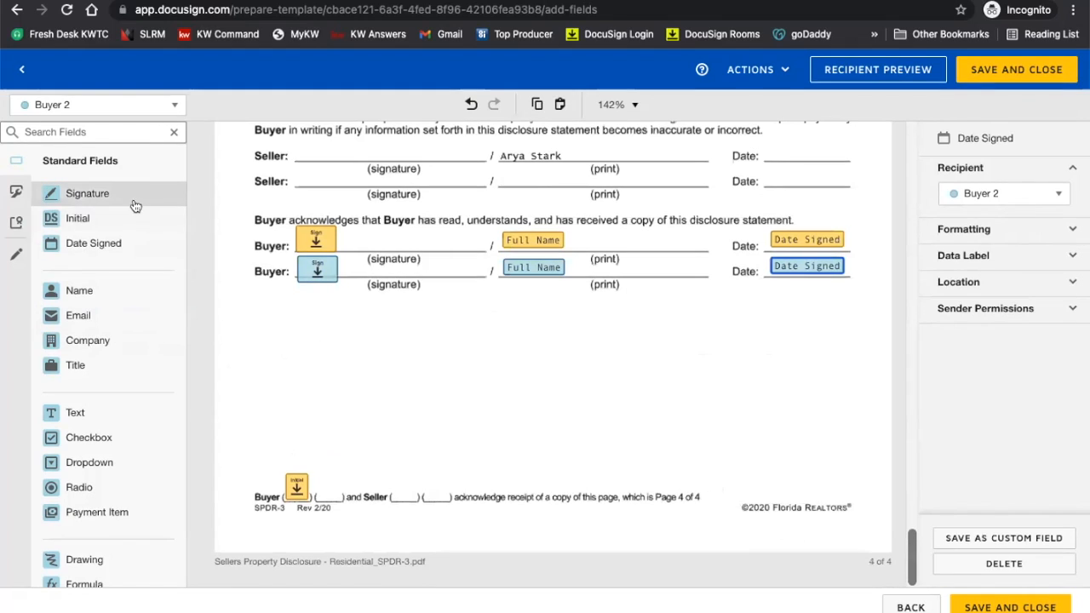
left_click_drag(128, 219, 318, 474)
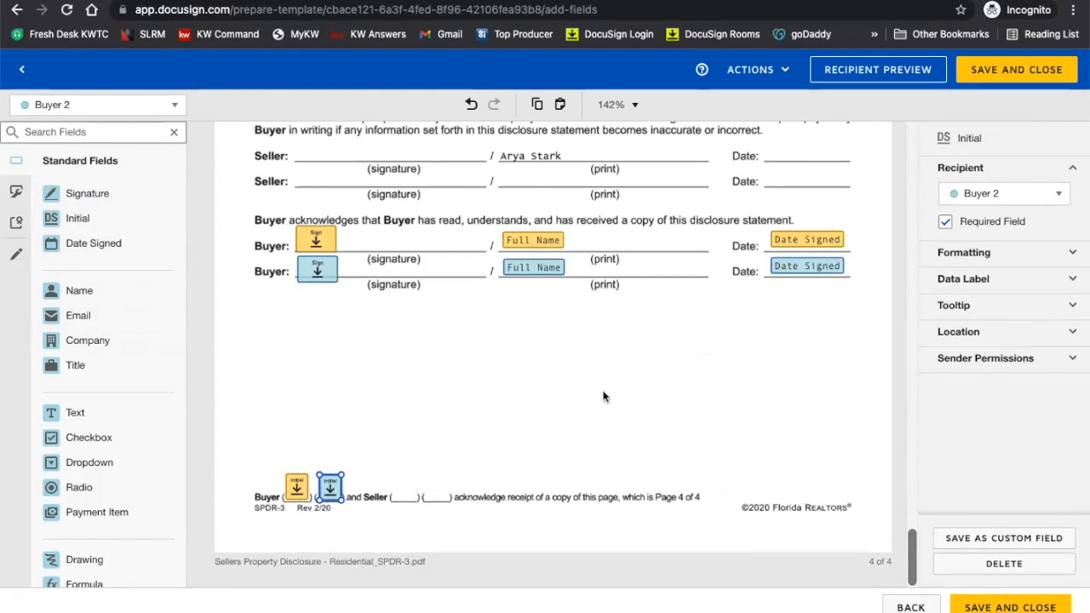
Replace the default untitled template name with 'SPD 03.11' in the naming dialog
left_click(1011, 75)
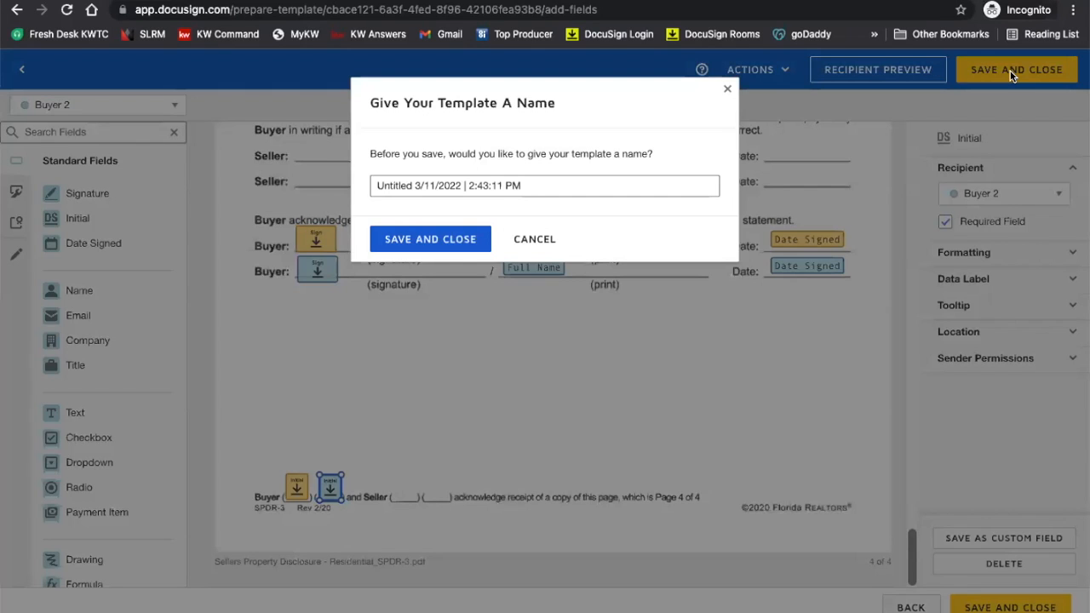
left_click(549, 187)
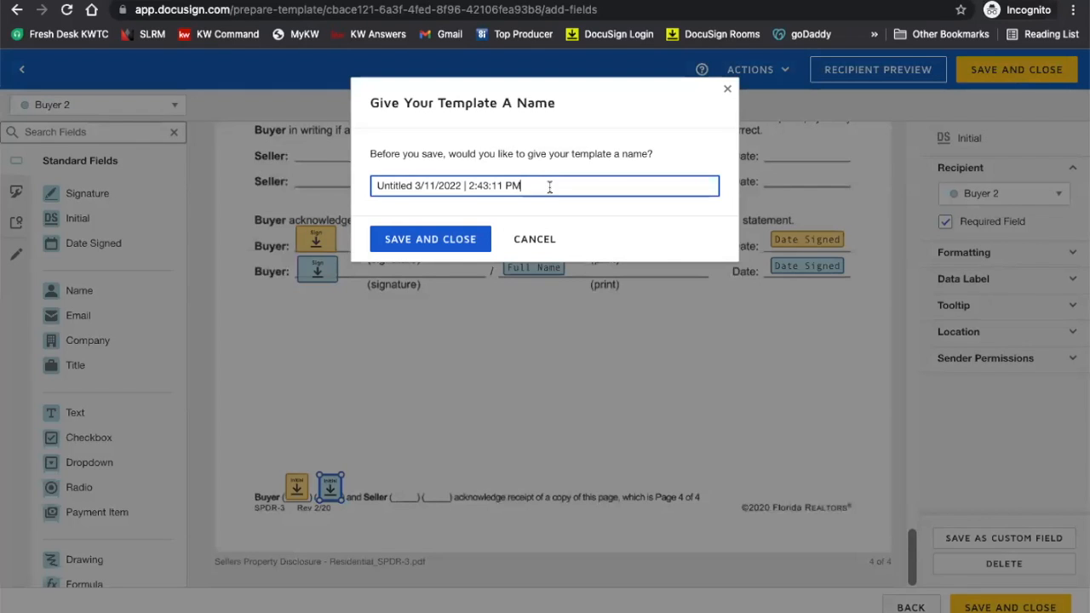
left_click_drag(549, 187, 350, 183)
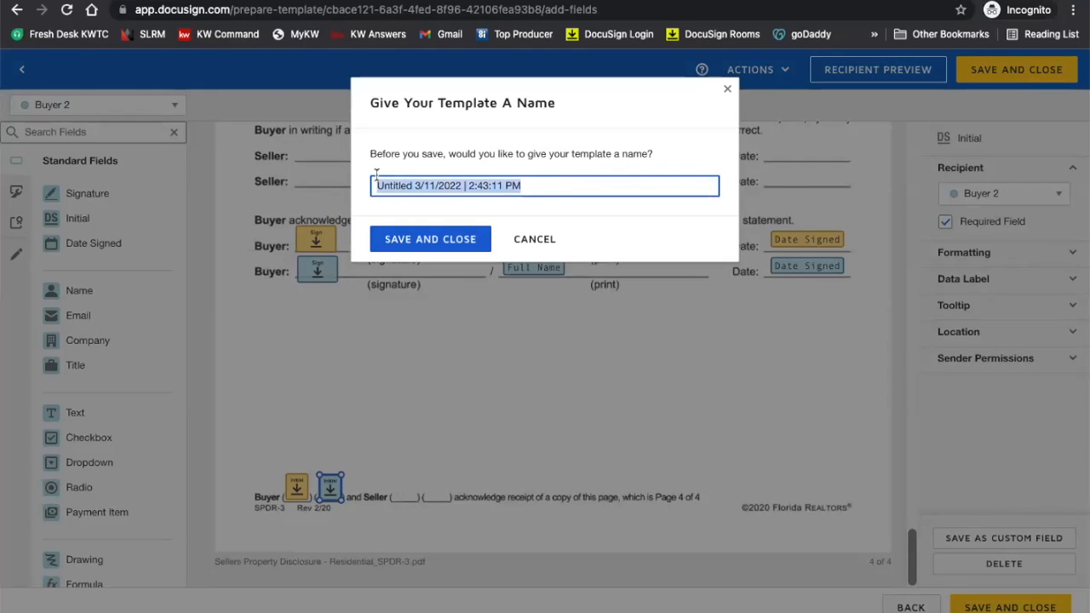
type("Sel")
type("ller P")
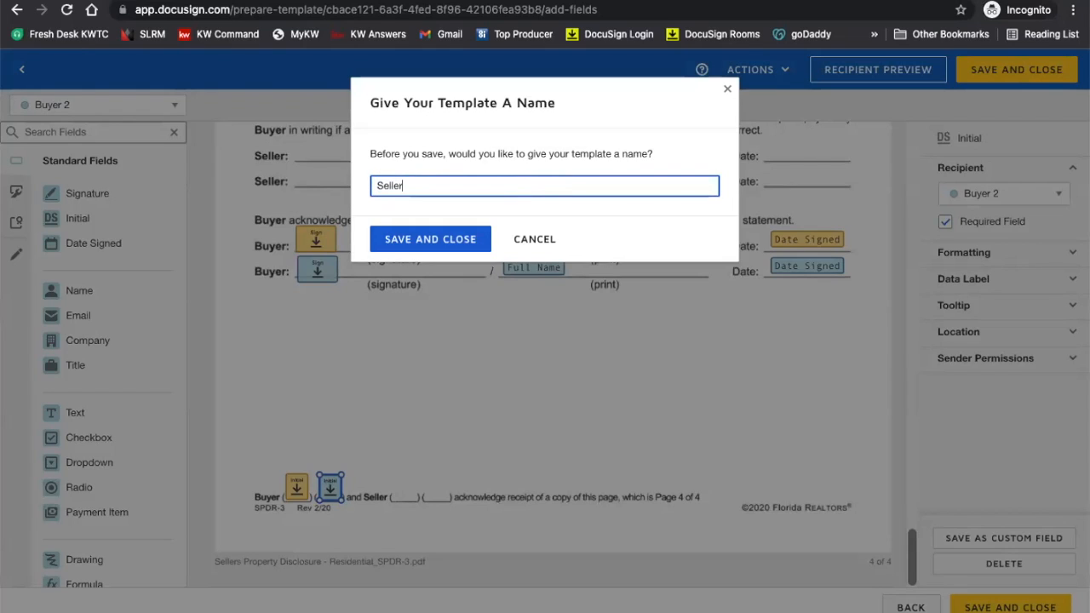
key("BackSpace")
key("BackSpace")
key("BackSpace")
key("BackSpace")
key("BackSpace")
key("BackSpace")
key("BackSpace")
type("PD 03.11")
Save the SPD 03.11 template and switch from eSignature over to DocuSign Rooms
left_click(442, 238)
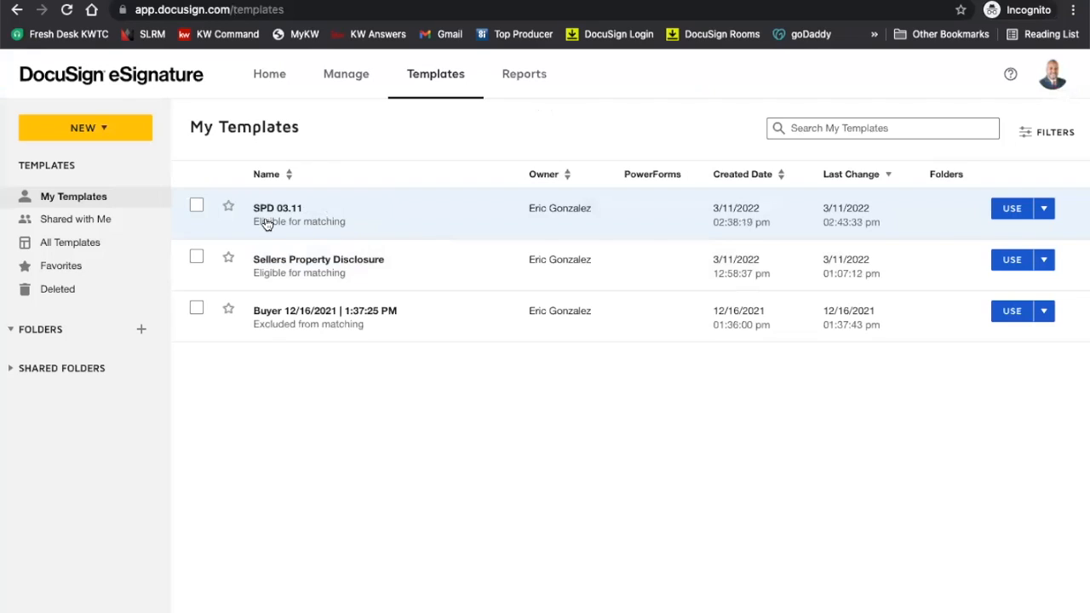
left_click(1047, 212)
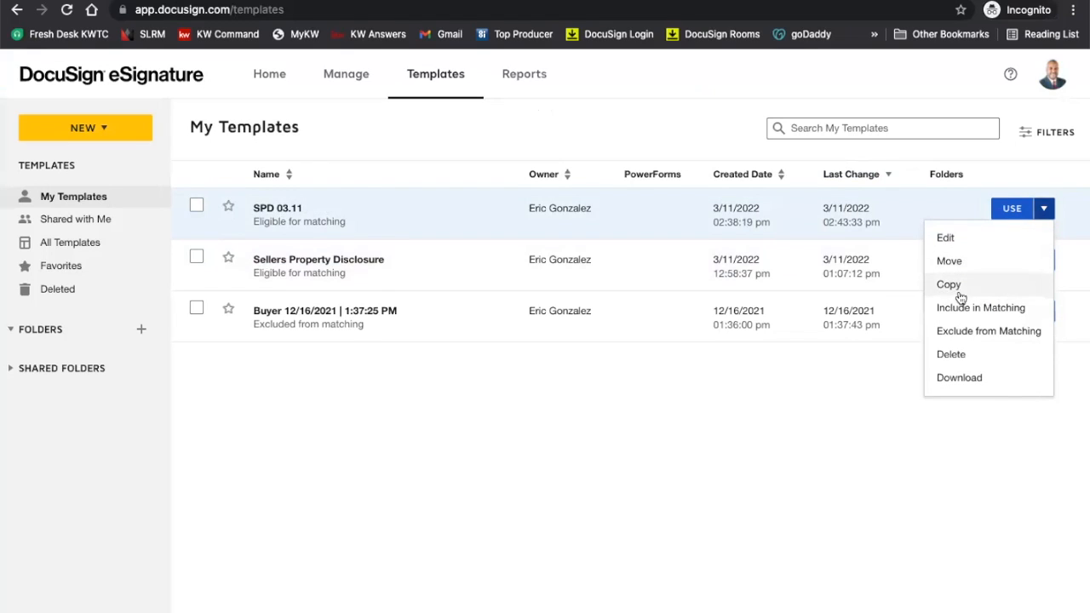
left_click(766, 391)
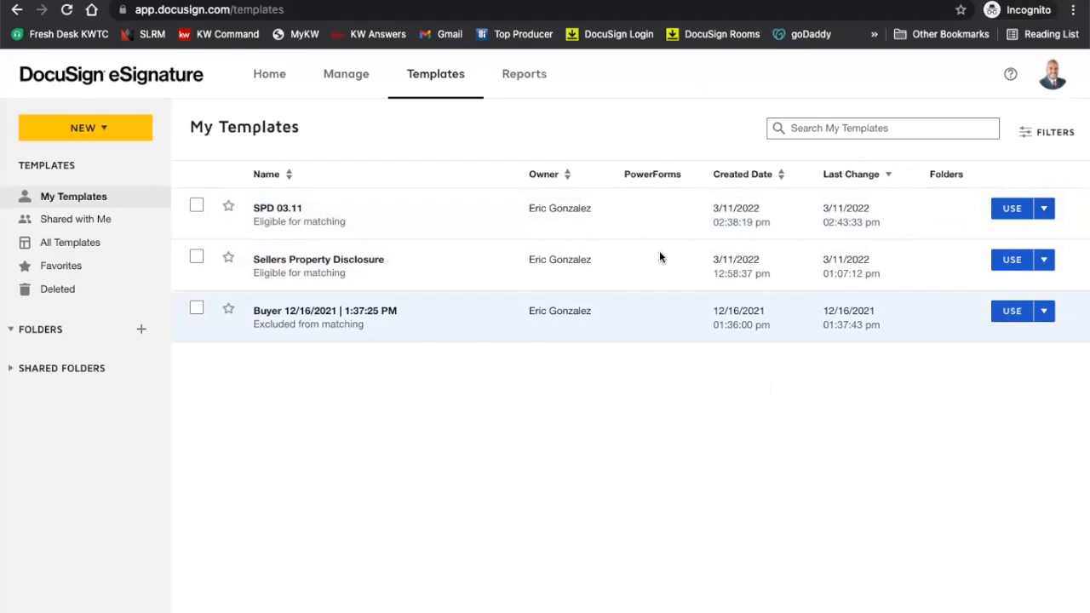
left_click(1048, 75)
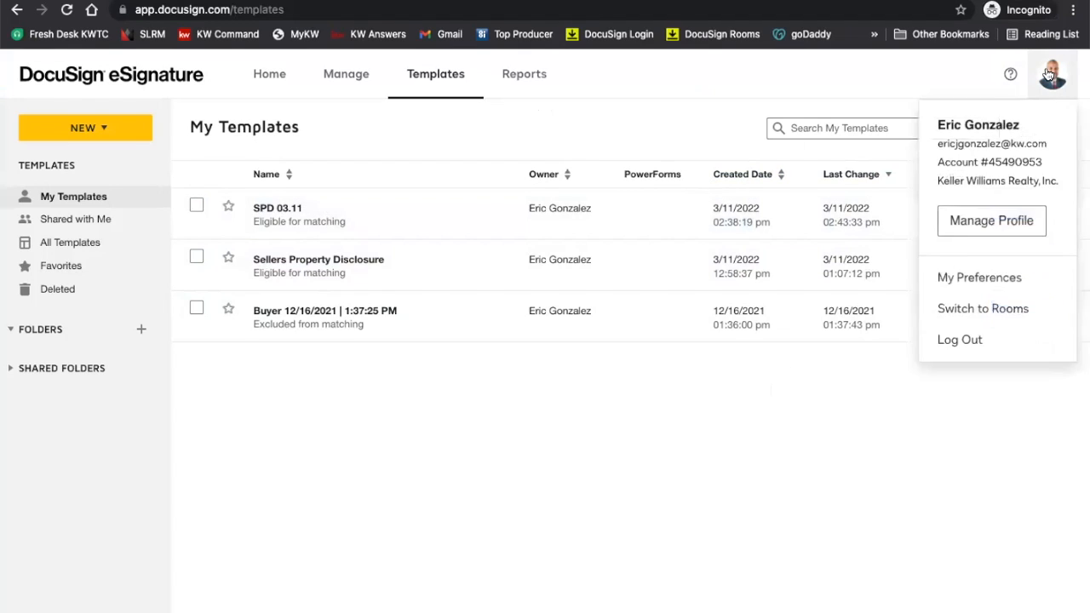
left_click(973, 311)
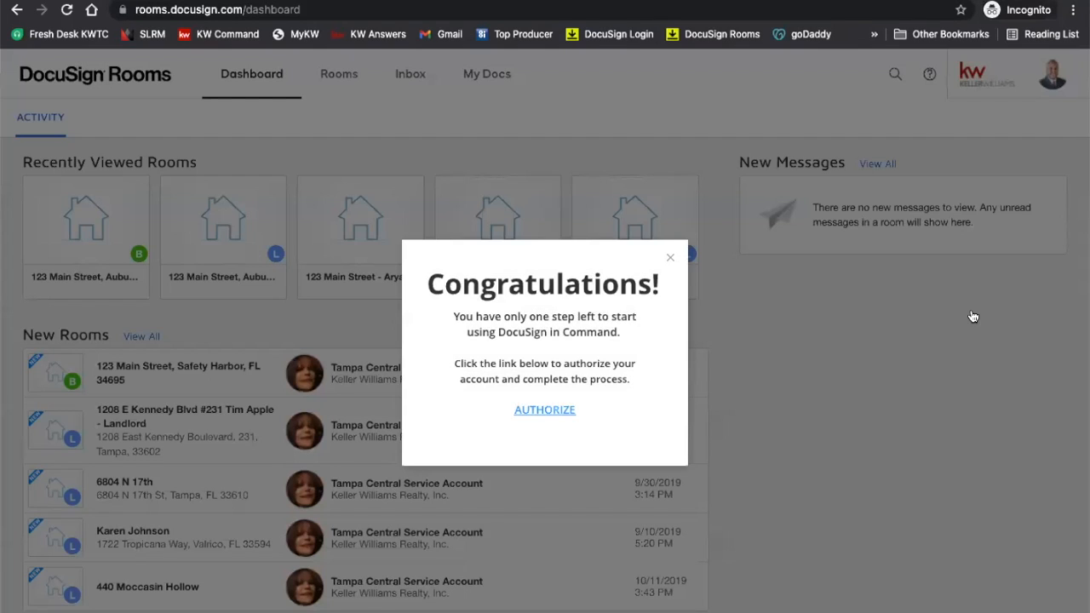
Dismiss the Congratulations pop-up and open the 123 Main Street buyer room
left_click(669, 259)
left_click(72, 220)
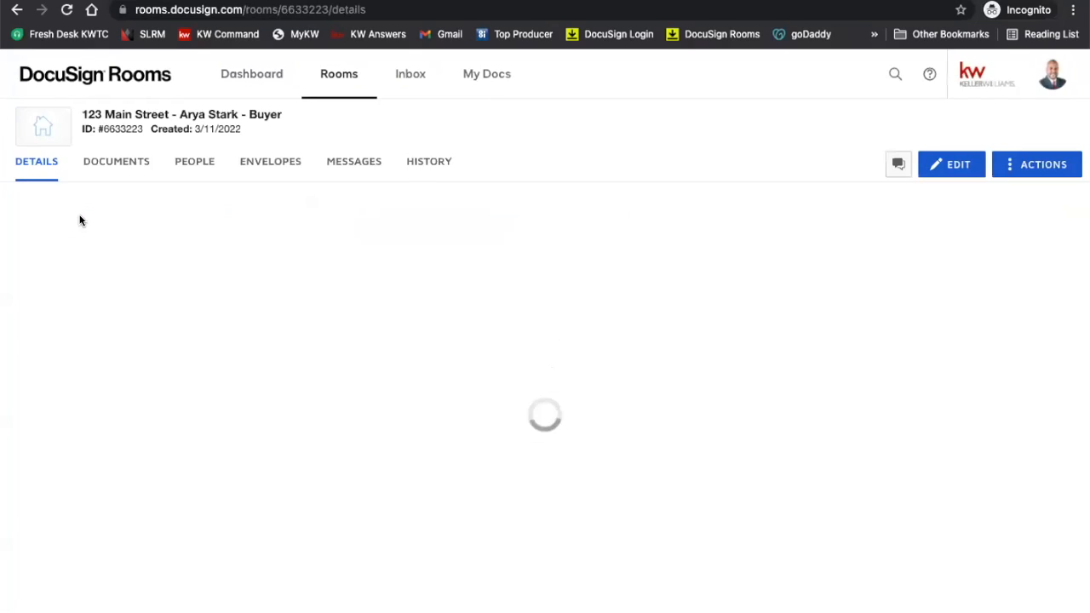
View the room's Documents list of four files, including the AS IS Residential Contract
left_click(143, 165)
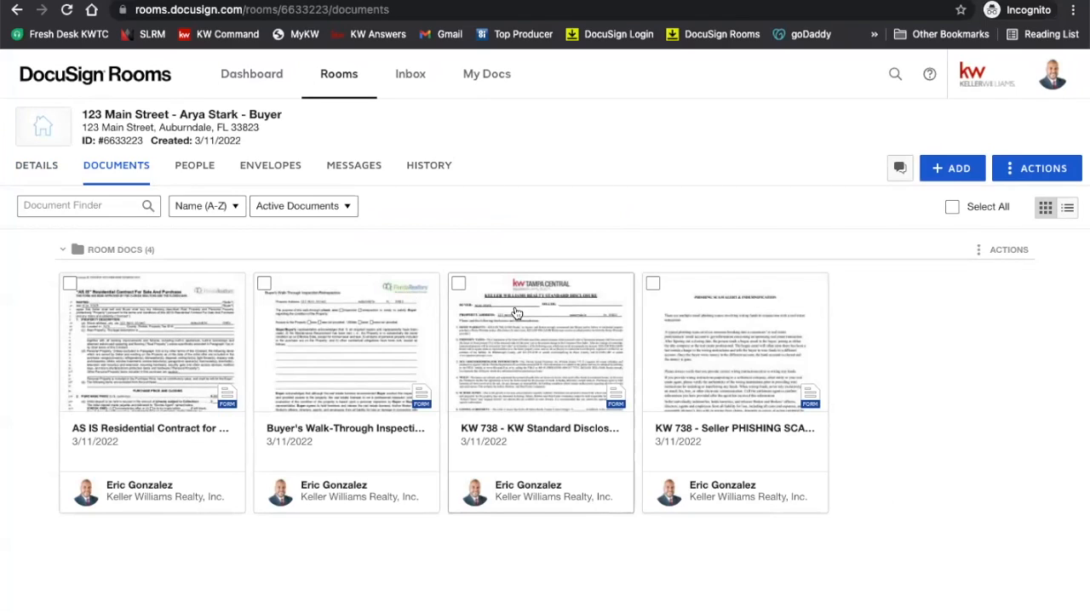
scroll(524, 340, "down", 1)
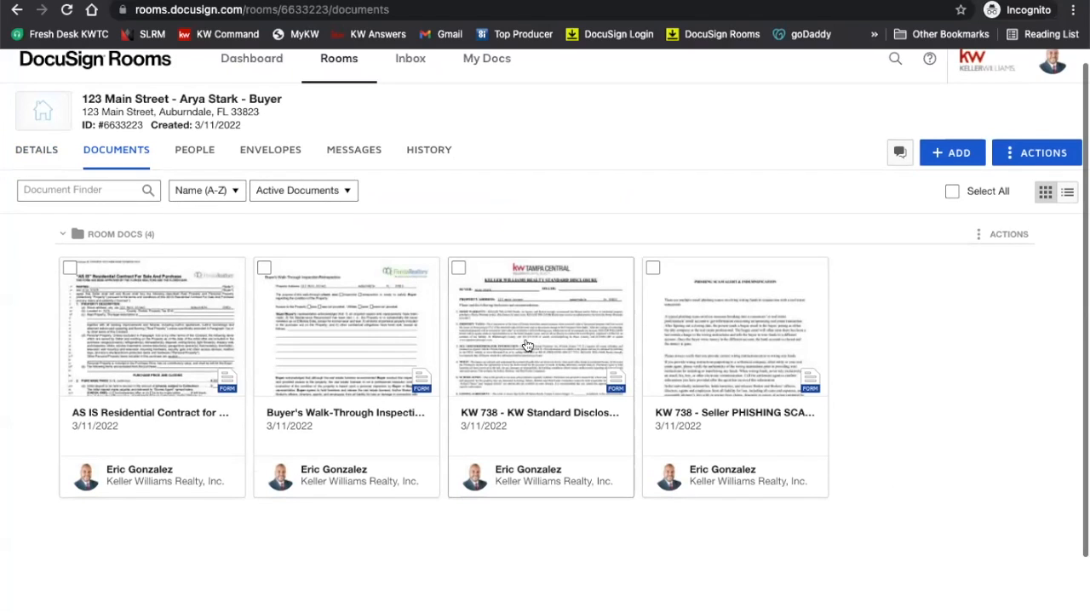
scroll(528, 345, "up", 1)
scroll(528, 344, "down", 1)
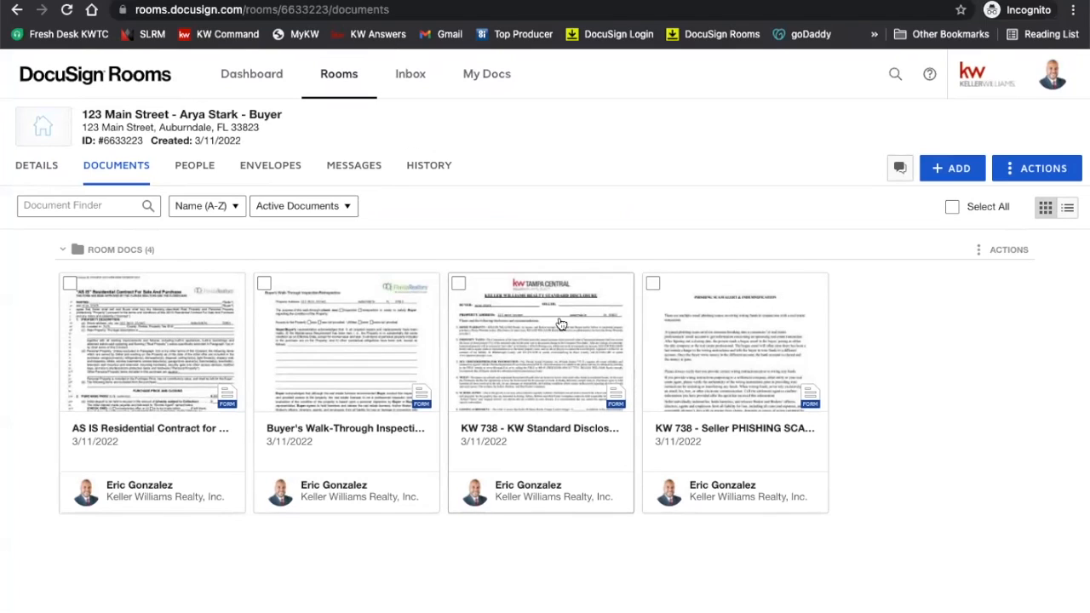
Upload 'Sellers Property Disclosure - Residential_SPDR-3.pdf' from the computer into the buyer room
left_click(947, 175)
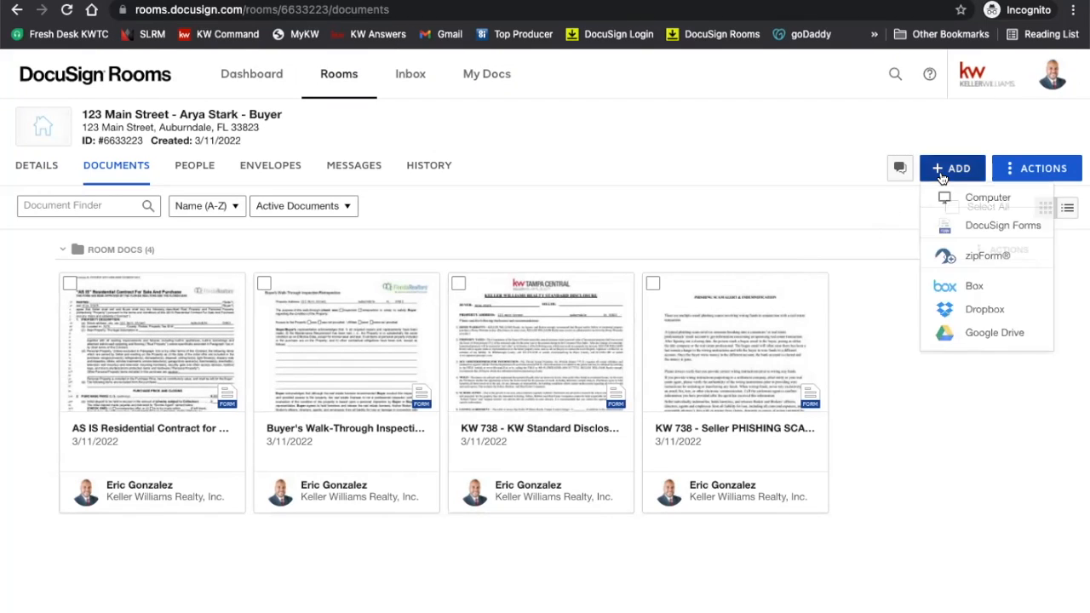
left_click(979, 201)
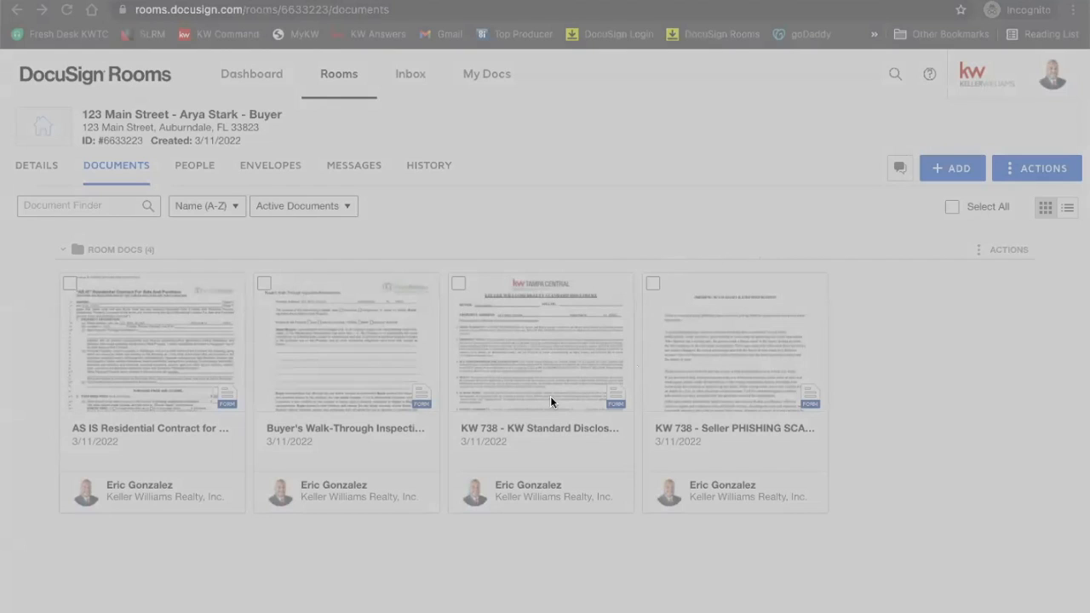
double_click(601, 353)
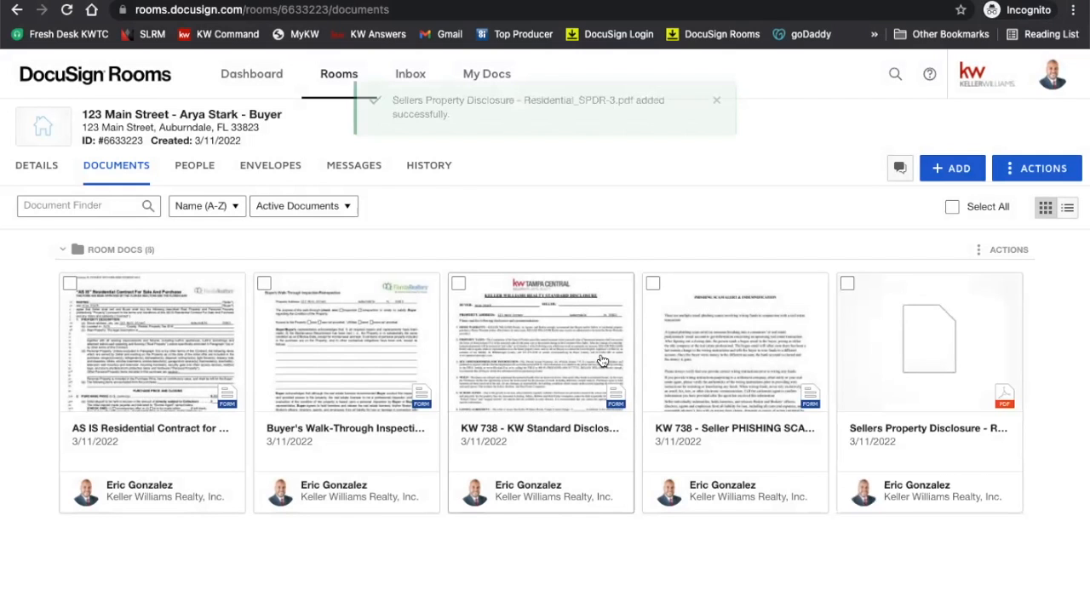
right_click(957, 364)
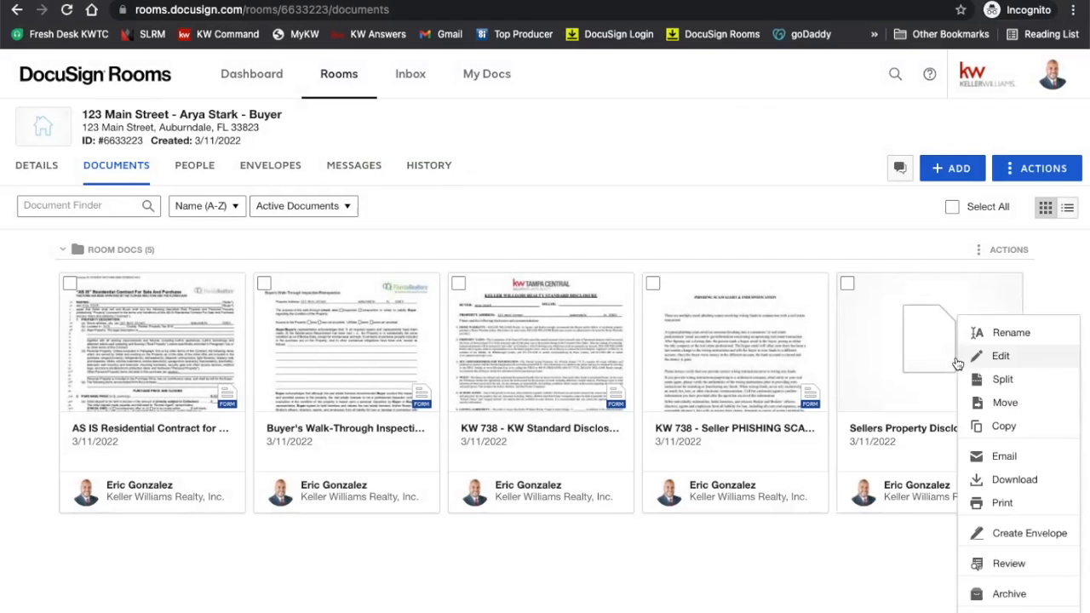
left_click(928, 354)
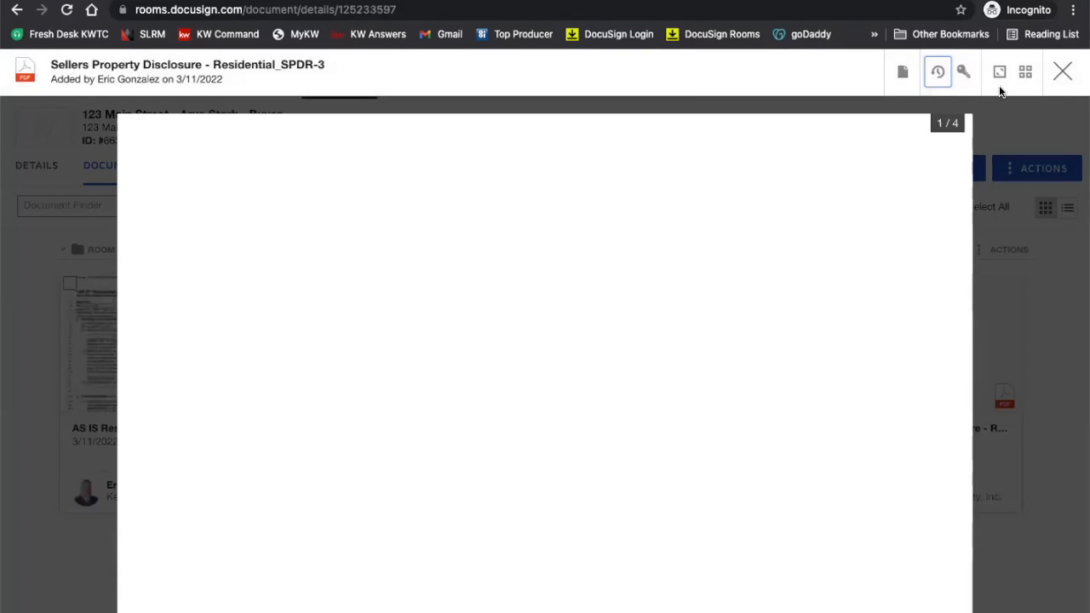
scroll(1058, 76, "down", 5)
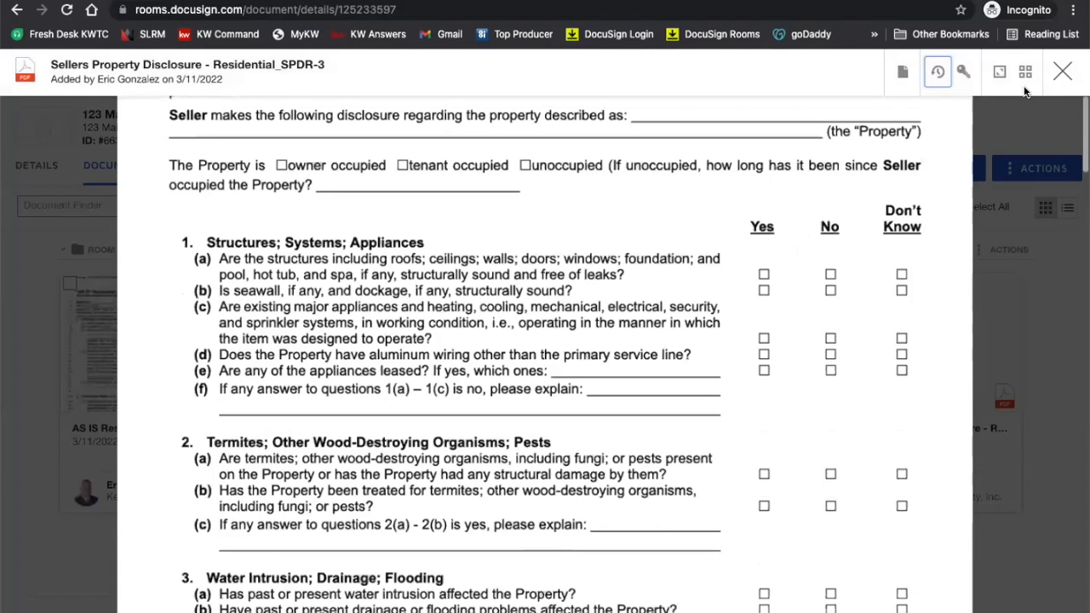
left_click(1062, 74)
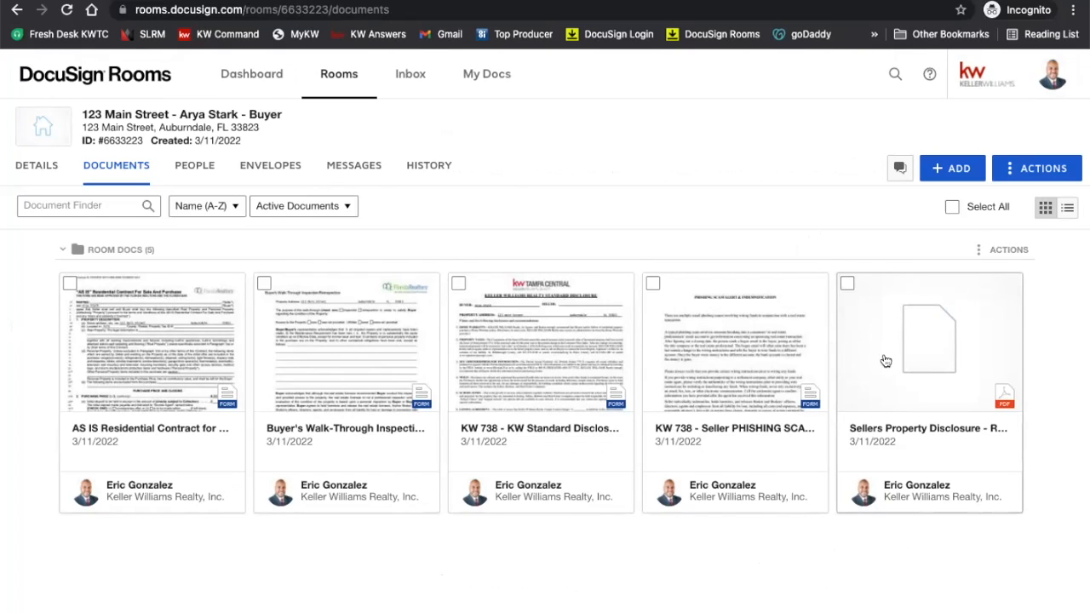
Create a 'Please DocuSign' envelope from the Sellers Property Disclosure and show its document options
left_click(847, 285)
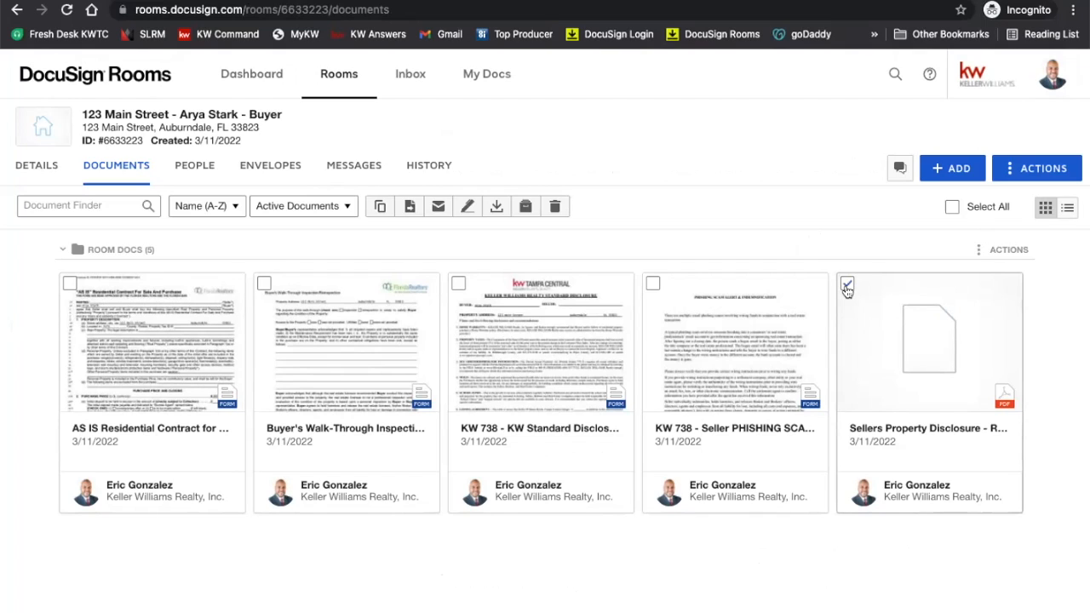
left_click(472, 215)
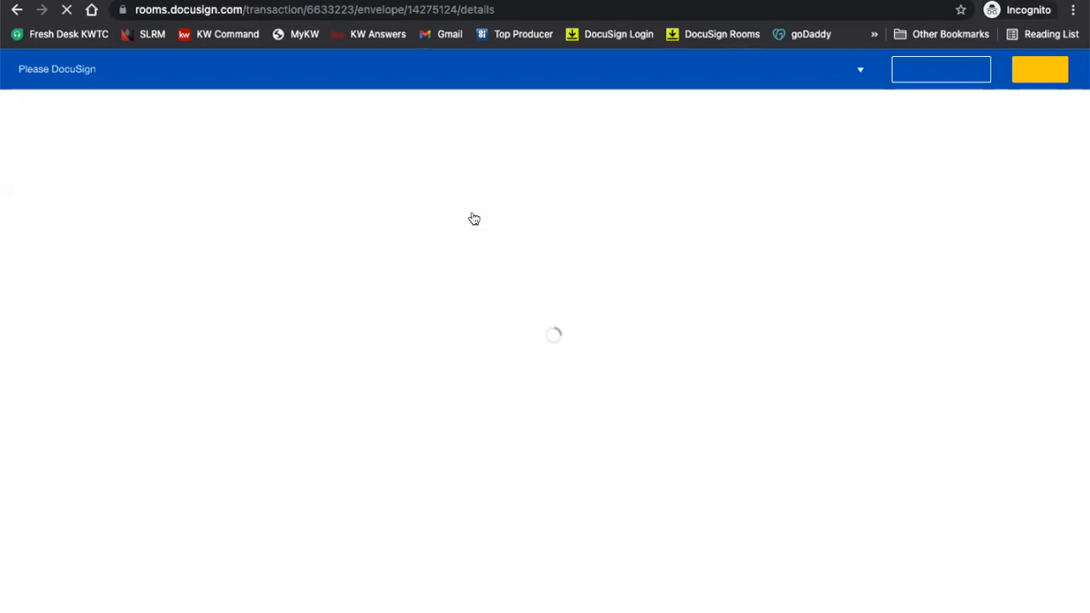
scroll(476, 331, "down", 2)
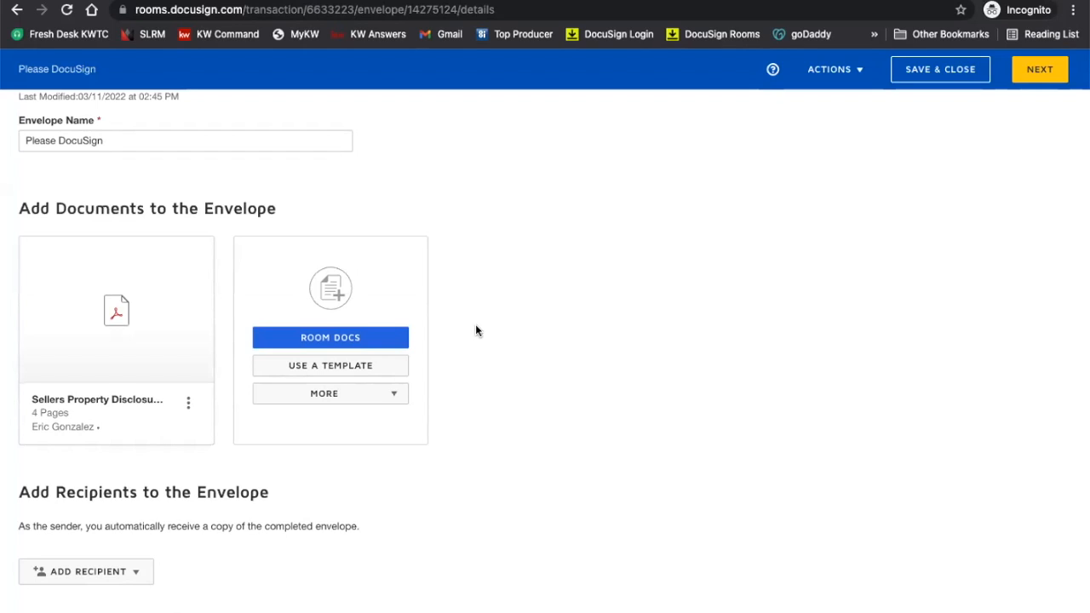
left_click(189, 407)
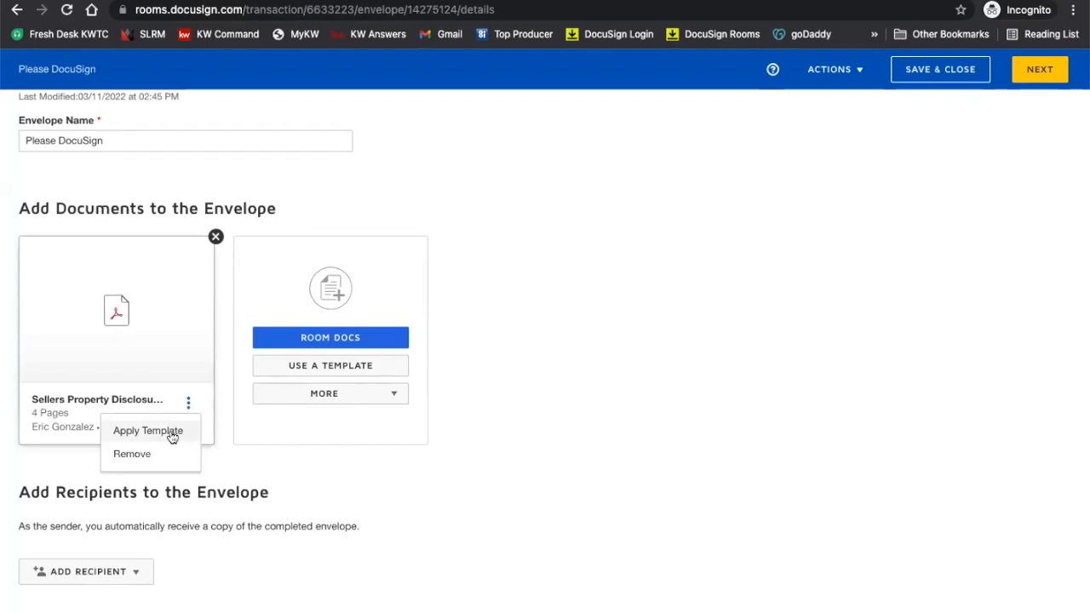
Apply the SPD 03.11 template to the envelope's Sellers Property Disclosure document
left_click(127, 436)
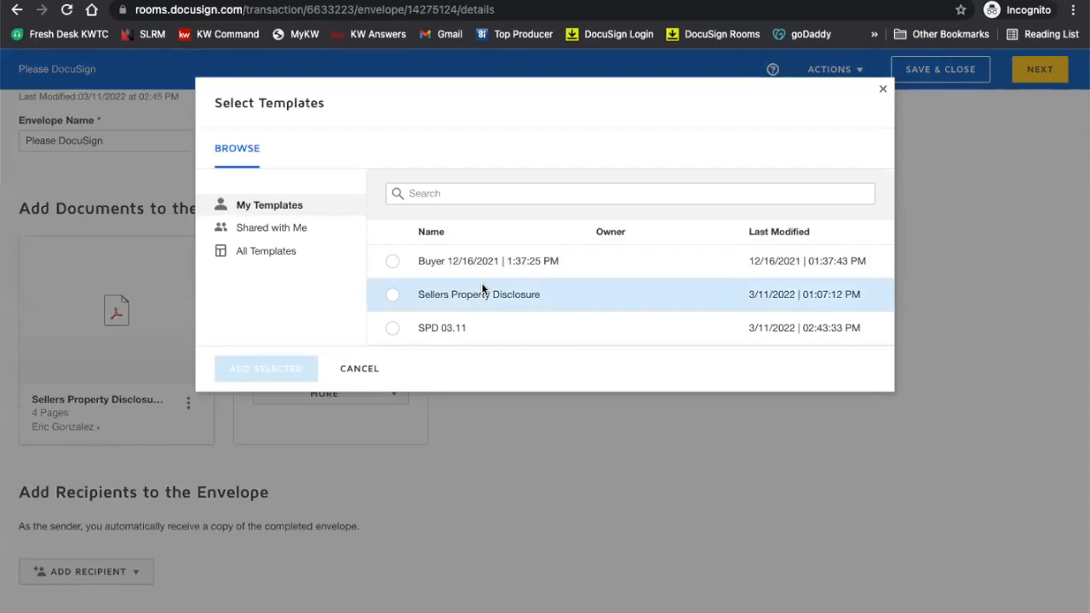
left_click(393, 331)
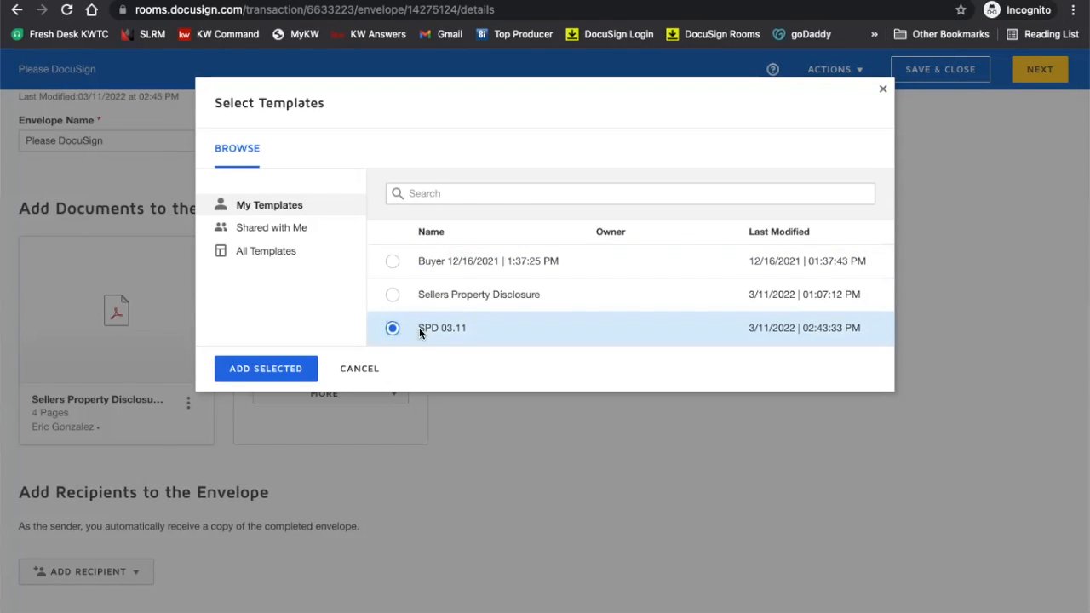
left_click(283, 368)
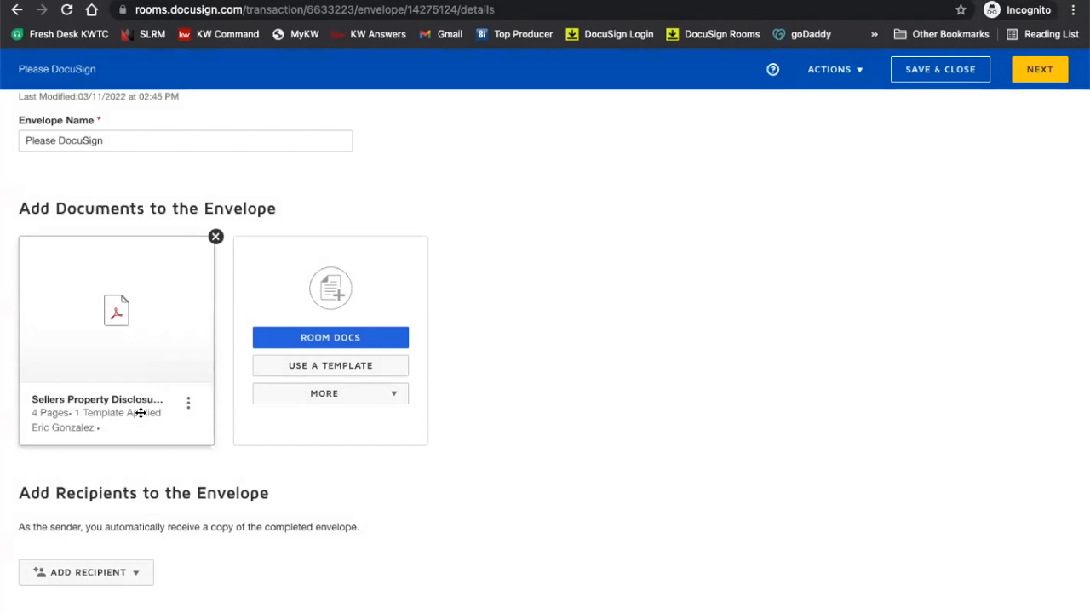
scroll(171, 414, "down", 3)
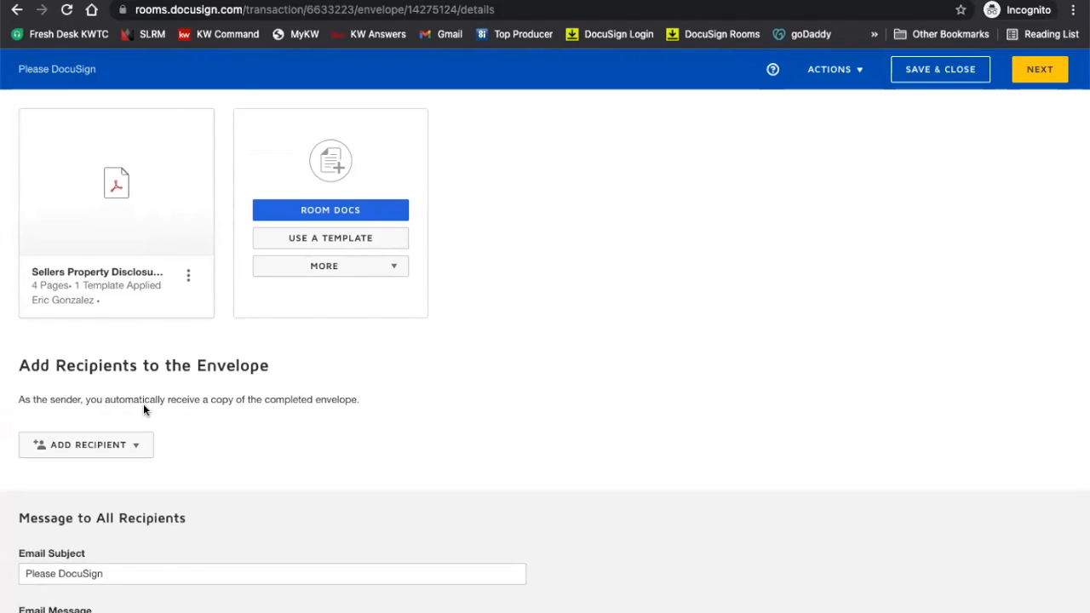
Add the pre-tagged Buyer 1 role as a signer, assigned to the room's buyer contact
left_click(82, 451)
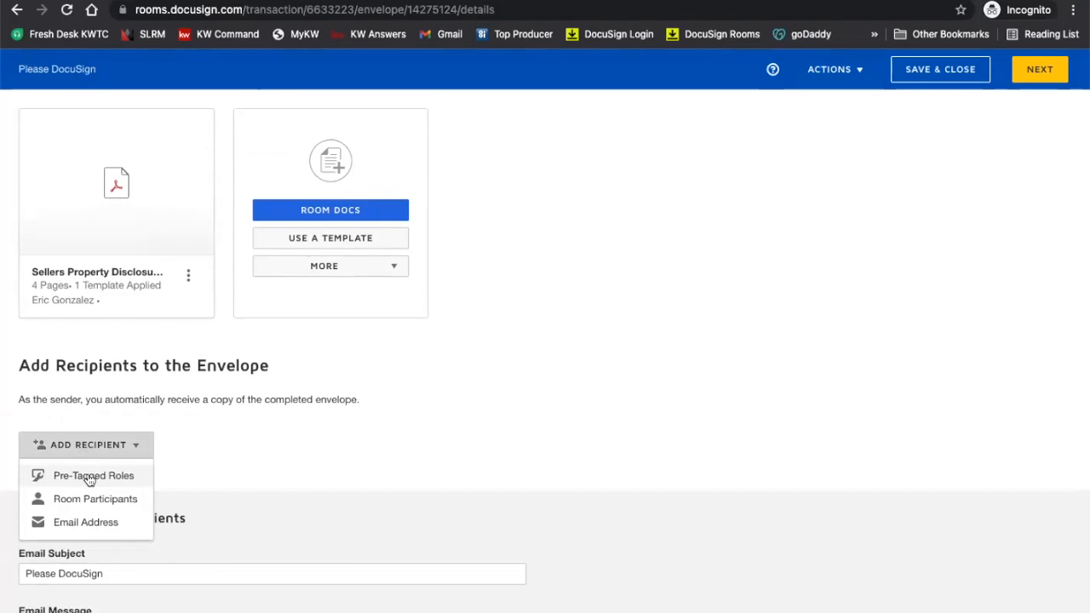
left_click(82, 478)
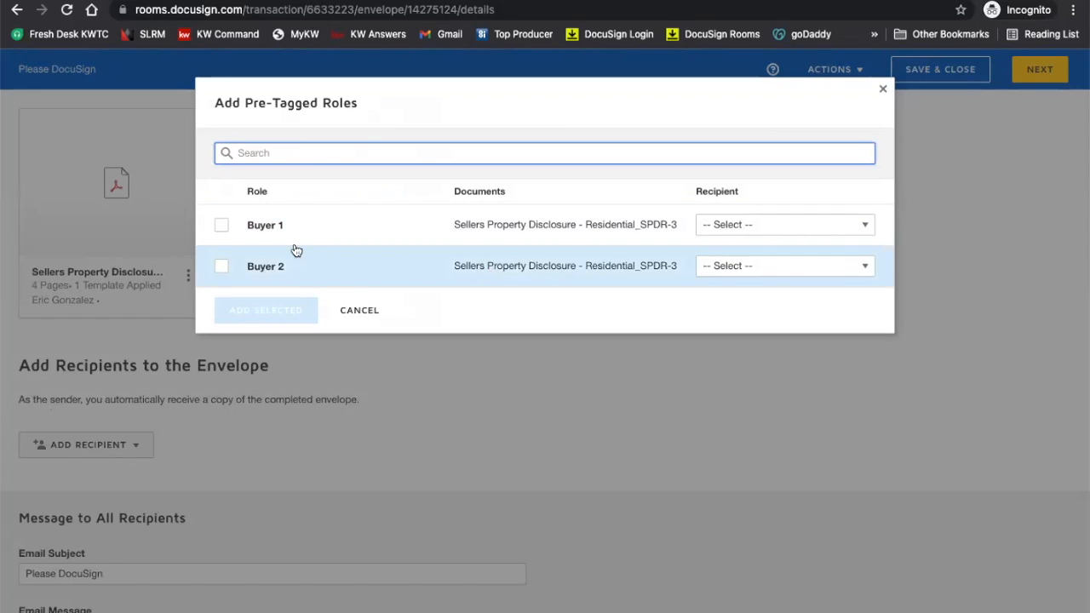
left_click(221, 224)
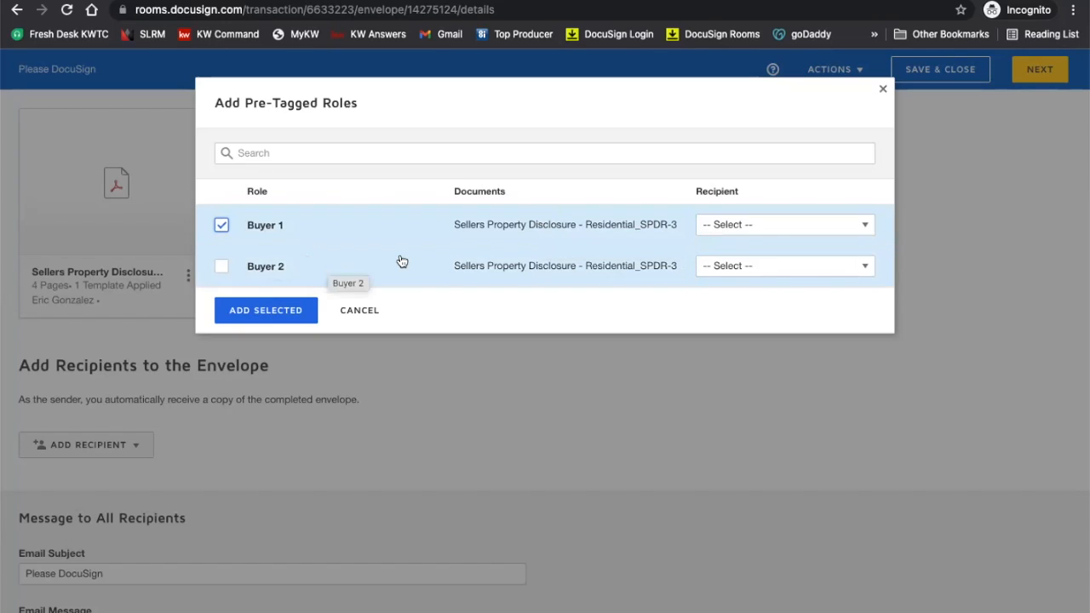
left_click(734, 227)
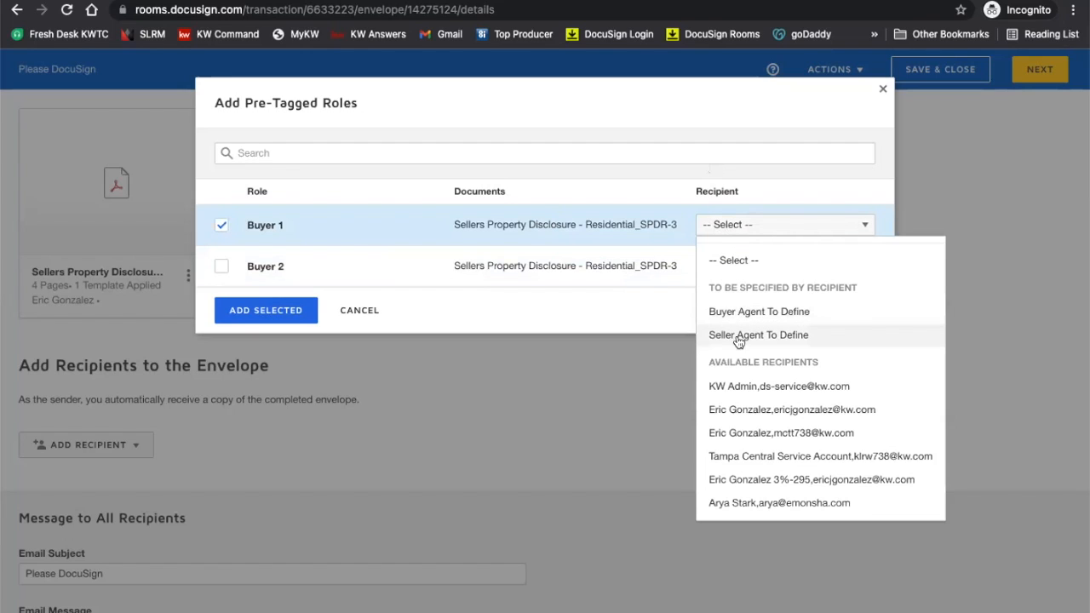
left_click(737, 503)
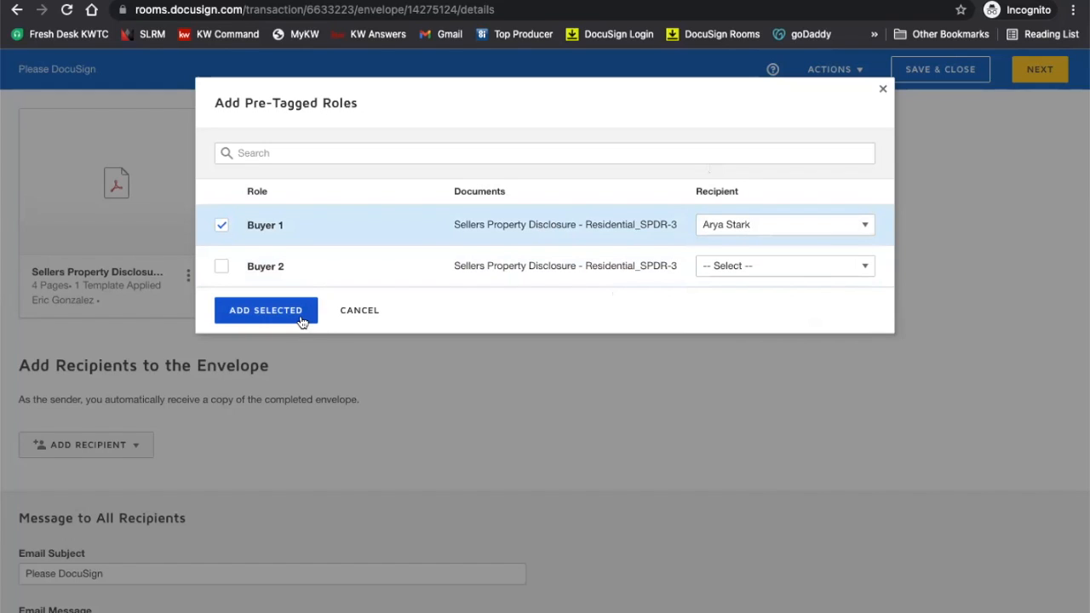
left_click(266, 310)
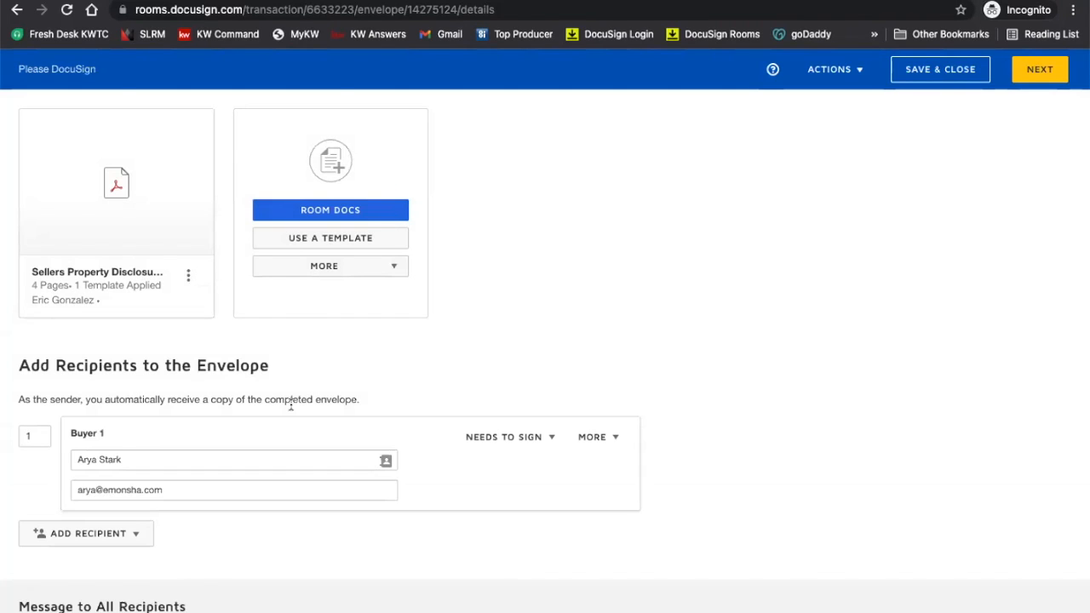
Enter the email message 'Please review nad d signed' and continue to field placement
scroll(296, 406, "down", 2)
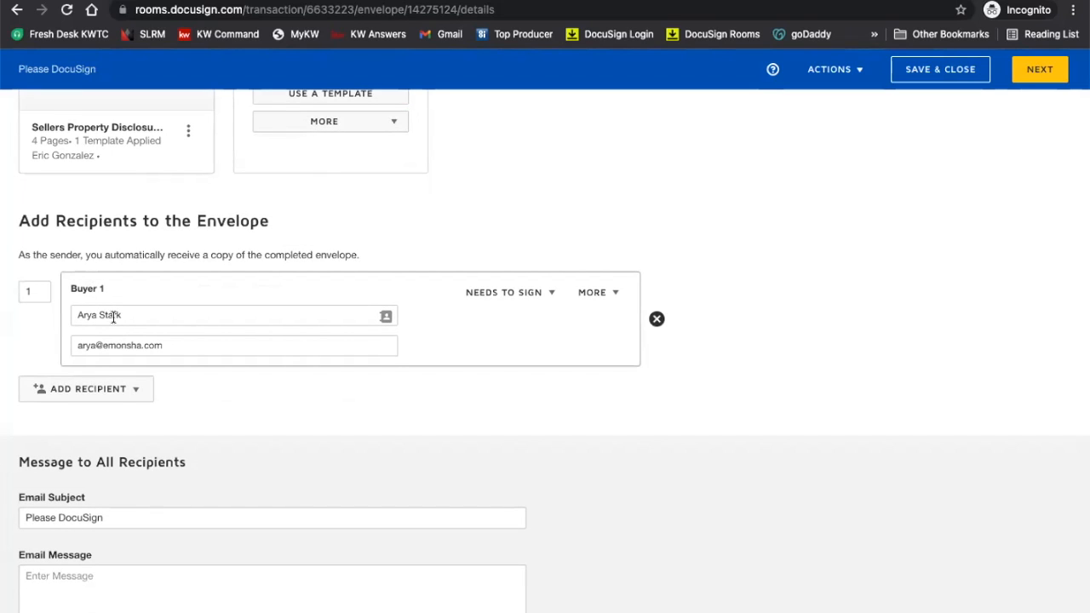
scroll(105, 499, "down", 1)
left_click(125, 505)
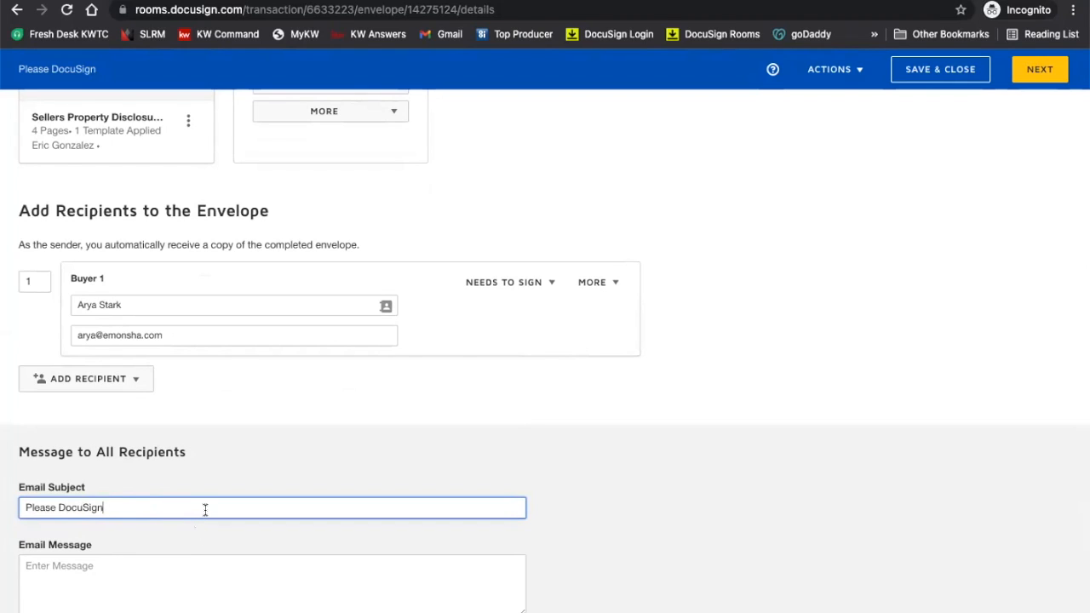
scroll(159, 579, "down", 1)
left_click(160, 579)
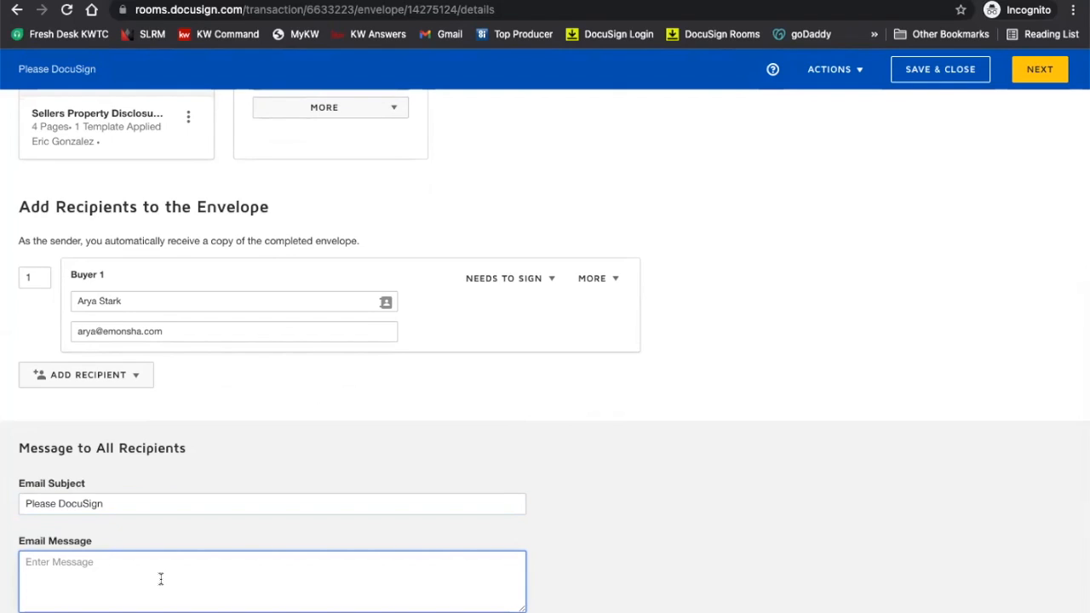
type("Please review")
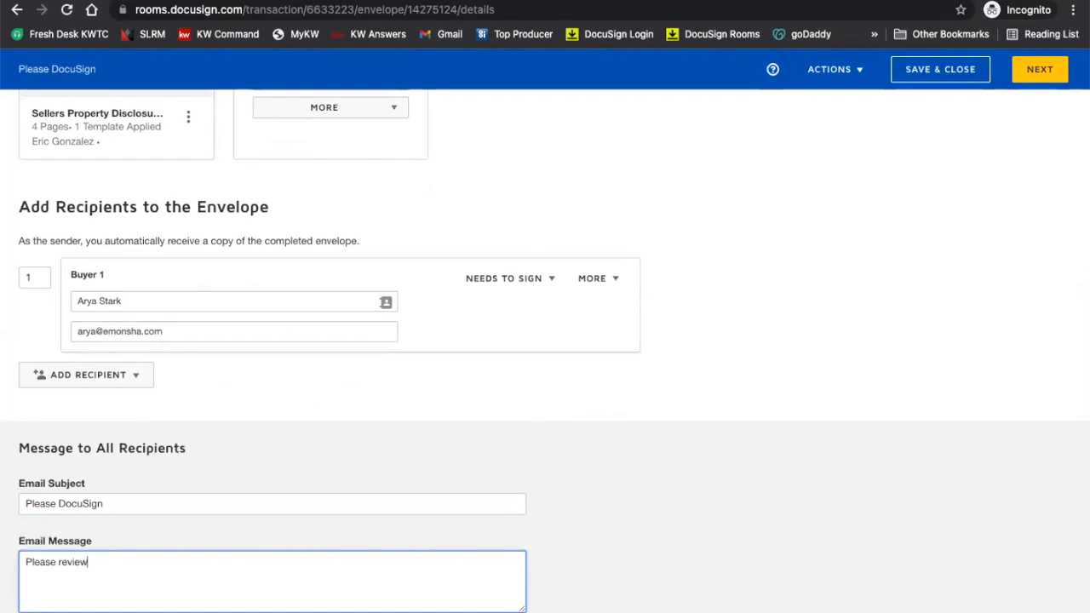
type(" nad d signed! :)")
scroll(139, 491, "up", 3)
scroll(145, 499, "up", 2)
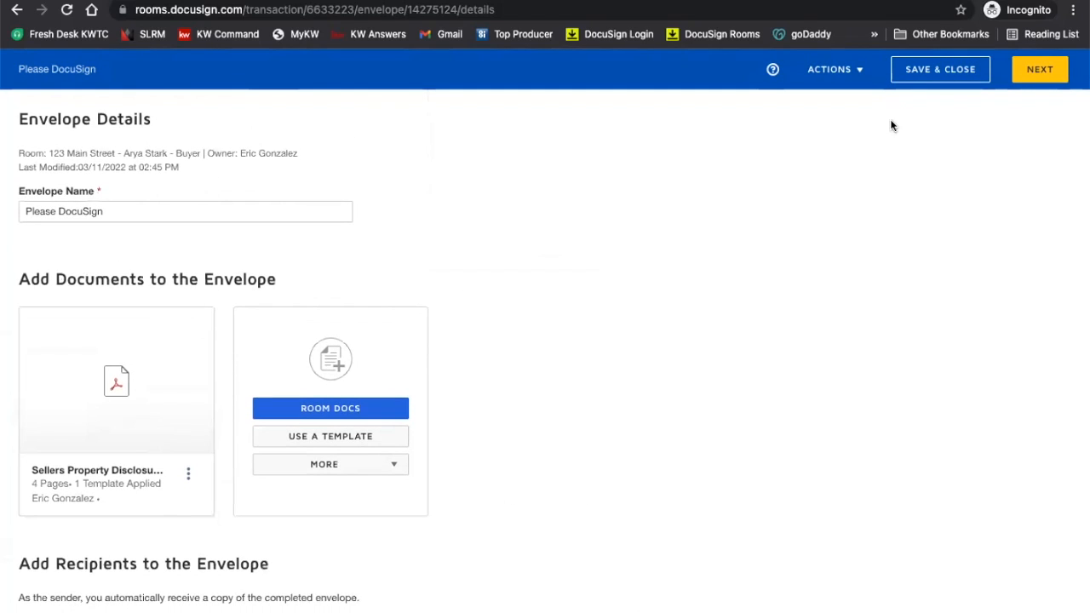
left_click(1059, 75)
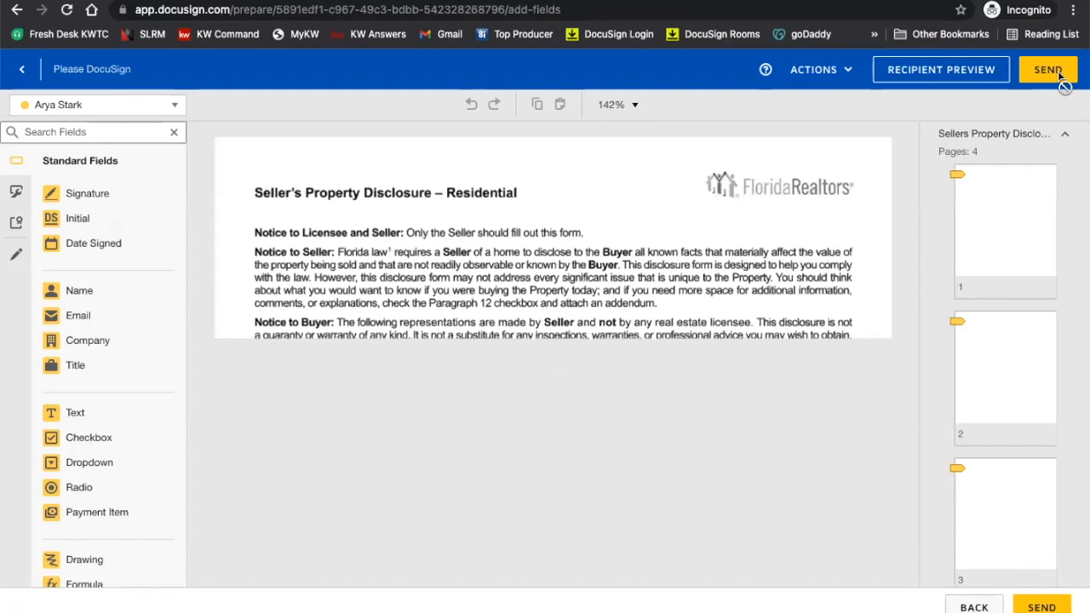
scroll(824, 207, "down", 5)
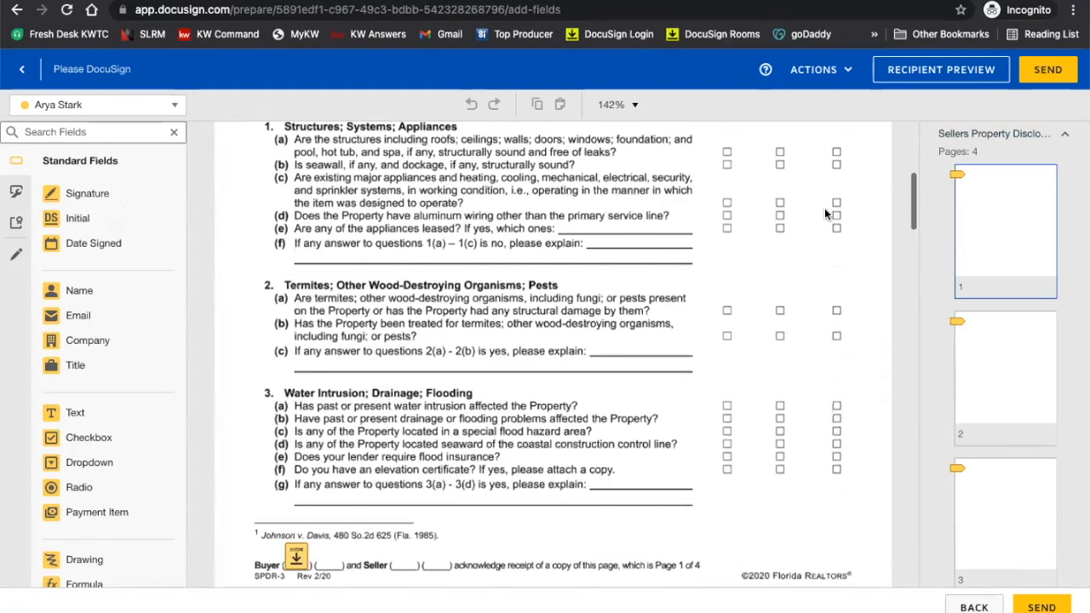
scroll(824, 208, "down", 2)
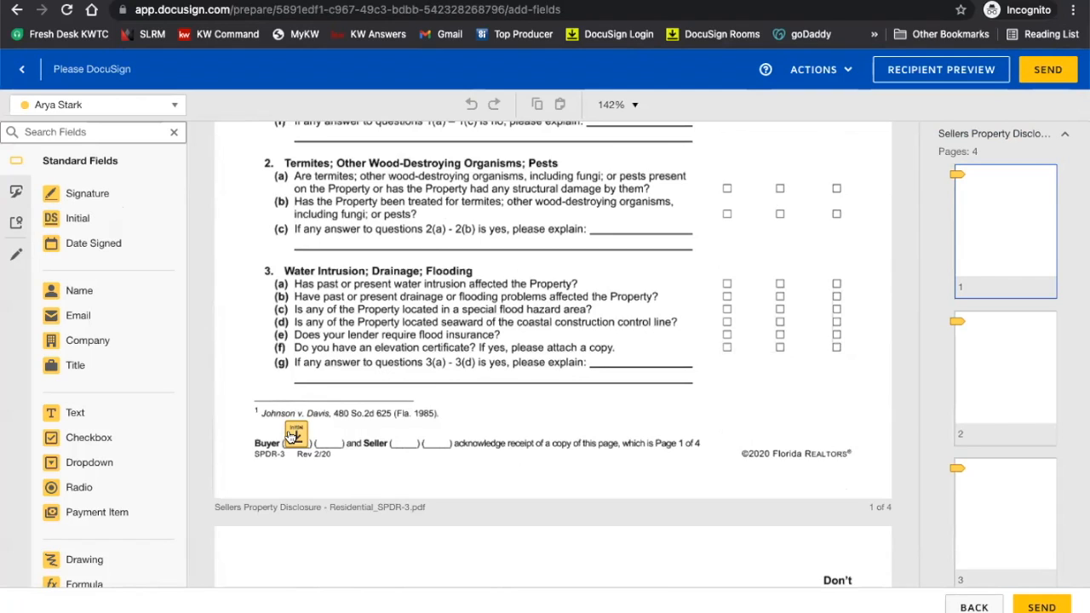
scroll(292, 434, "down", 12)
scroll(288, 429, "down", 10)
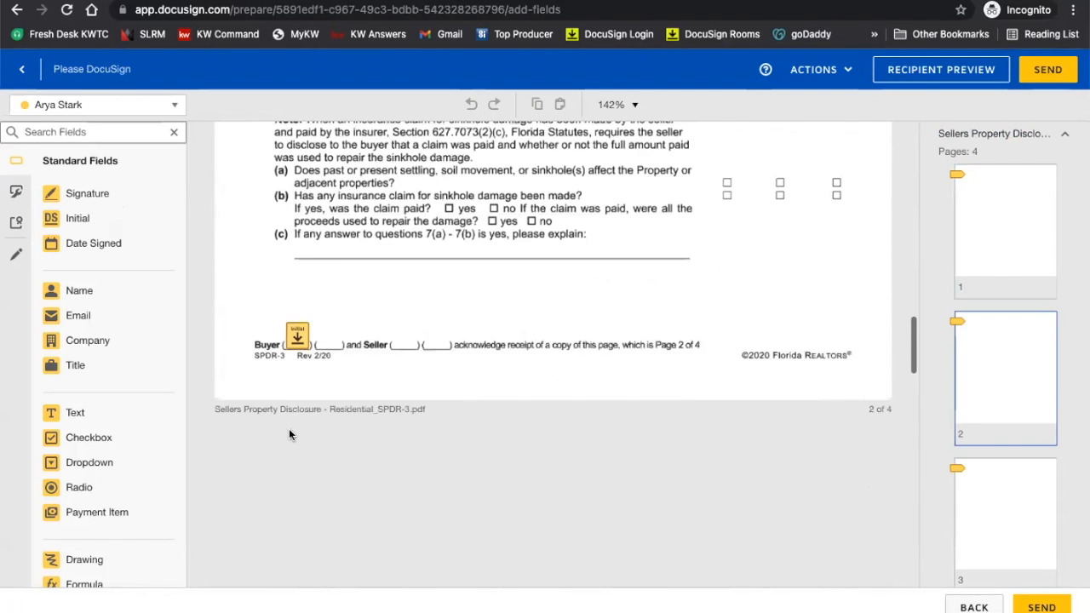
scroll(289, 434, "down", 6)
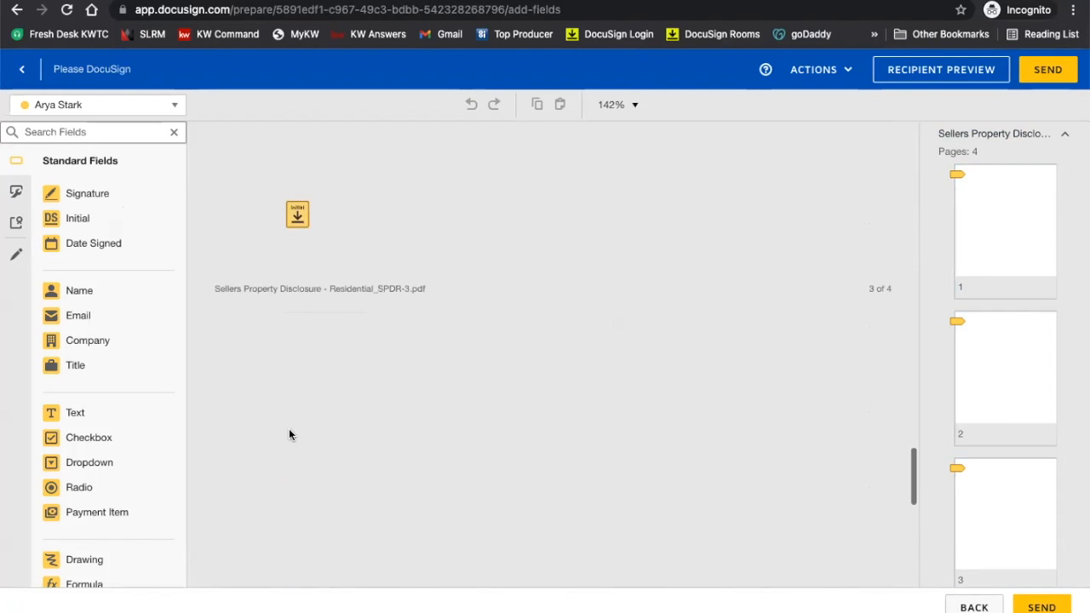
scroll(288, 434, "up", 1)
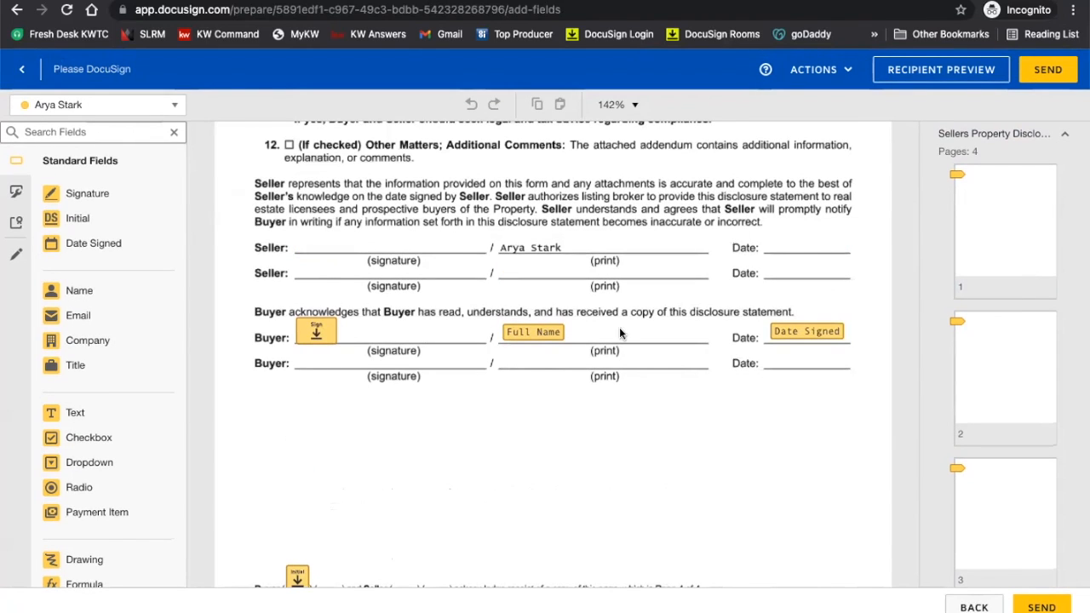
left_click(166, 106)
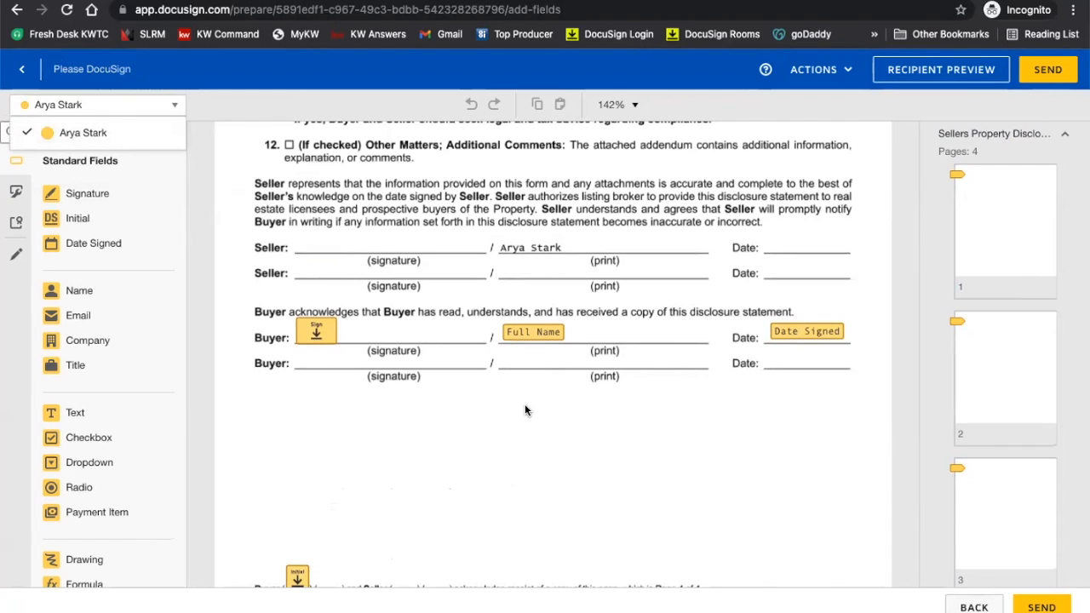
scroll(525, 410, "up", 1)
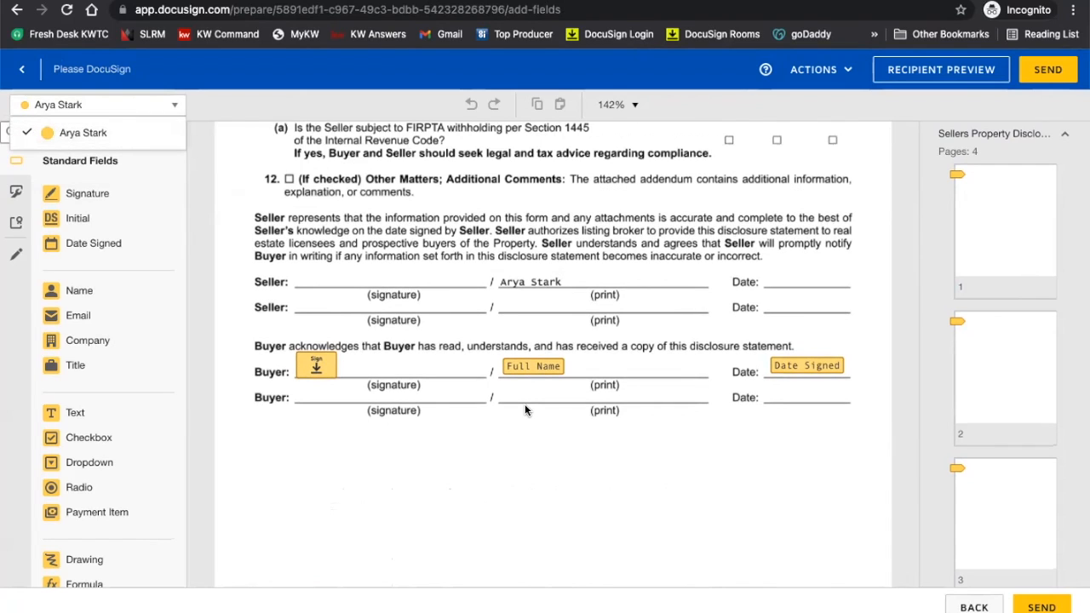
left_click(524, 410)
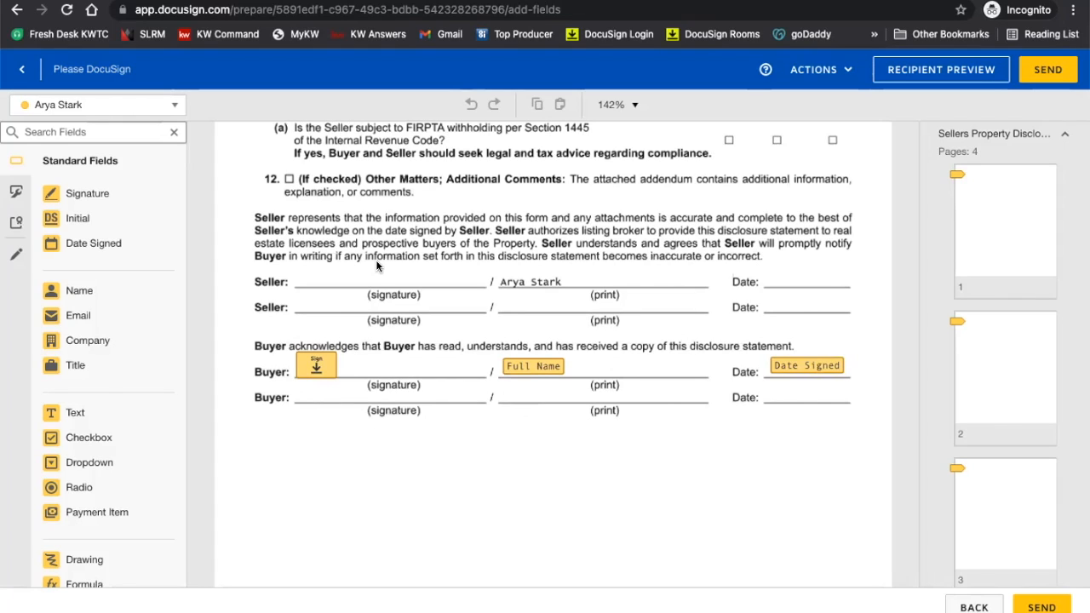
left_click(170, 106)
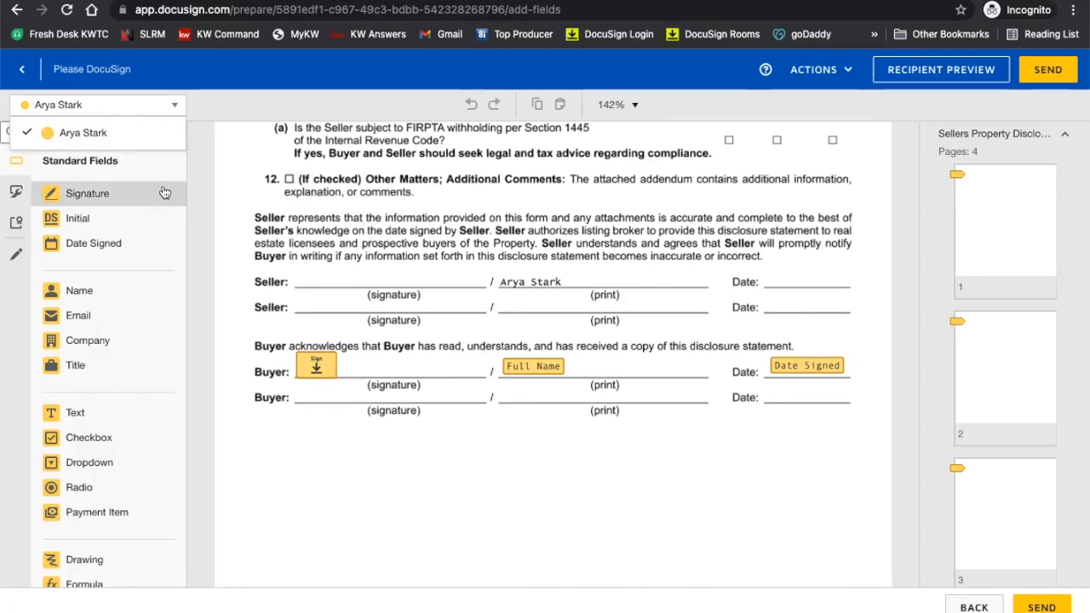
left_click(218, 183)
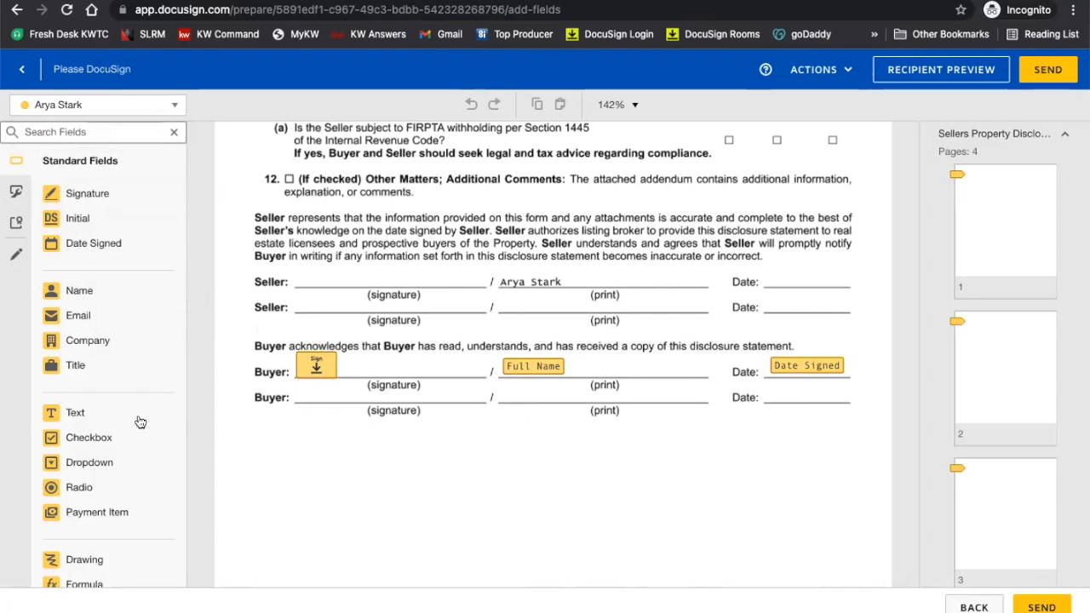
left_click_drag(105, 416, 325, 432)
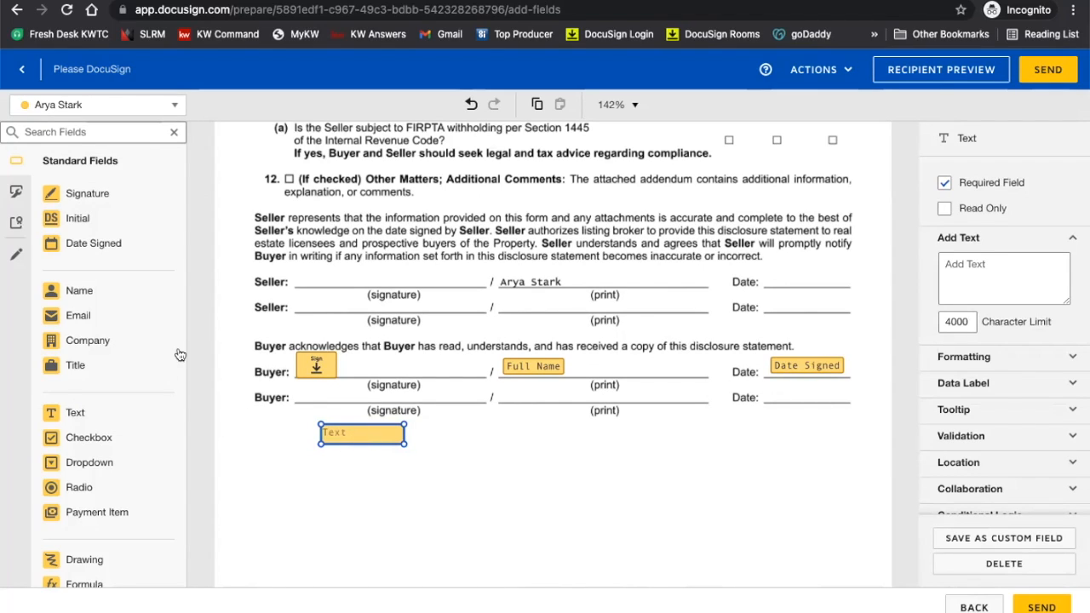
key("Delete")
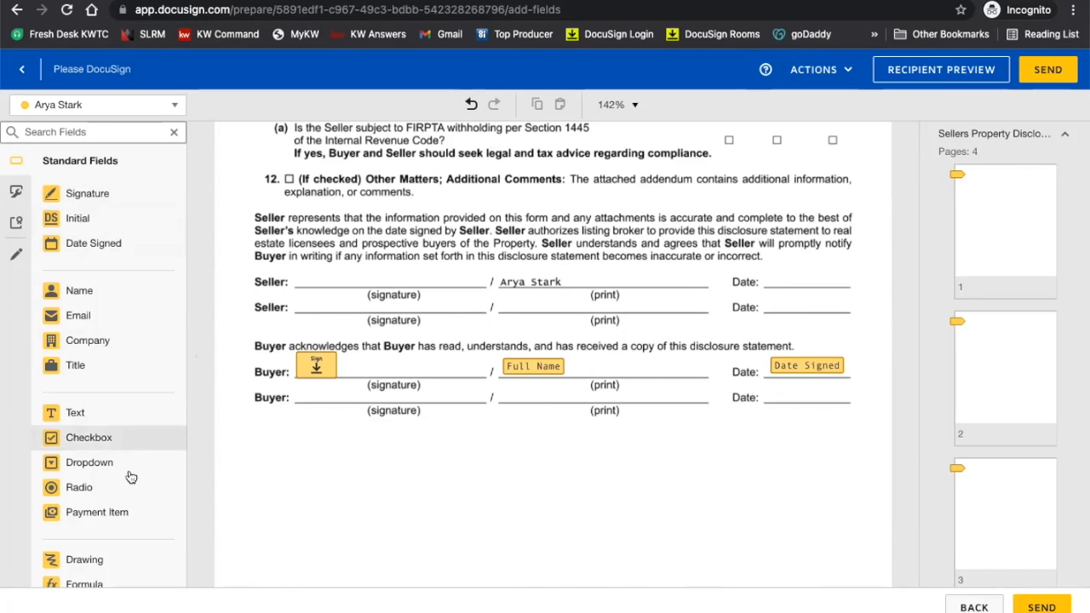
left_click(148, 113)
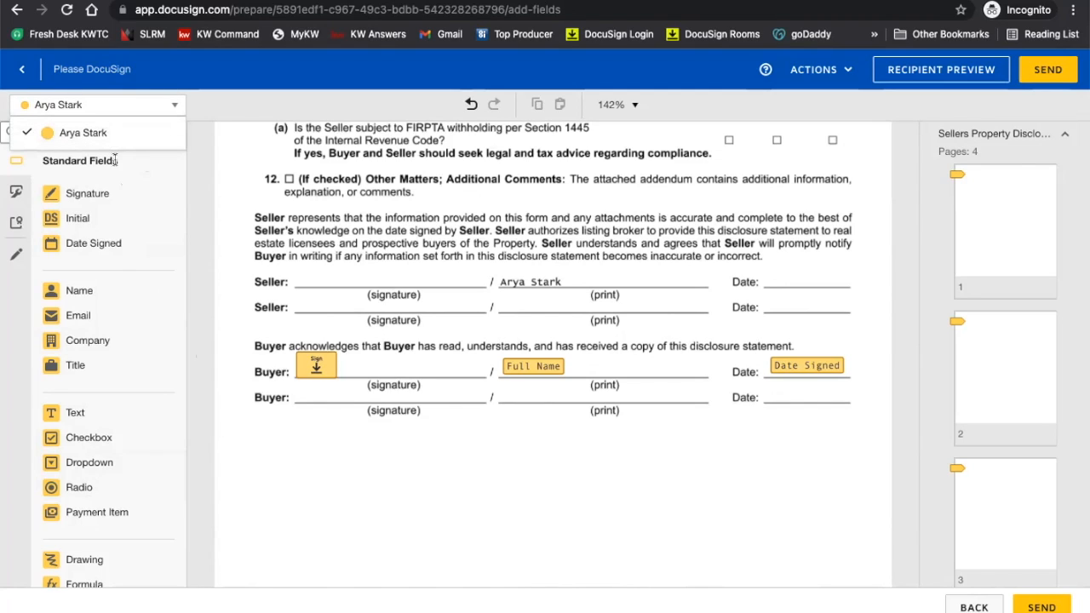
Place a text field over the seller's Date lines on page 4
left_click(438, 452)
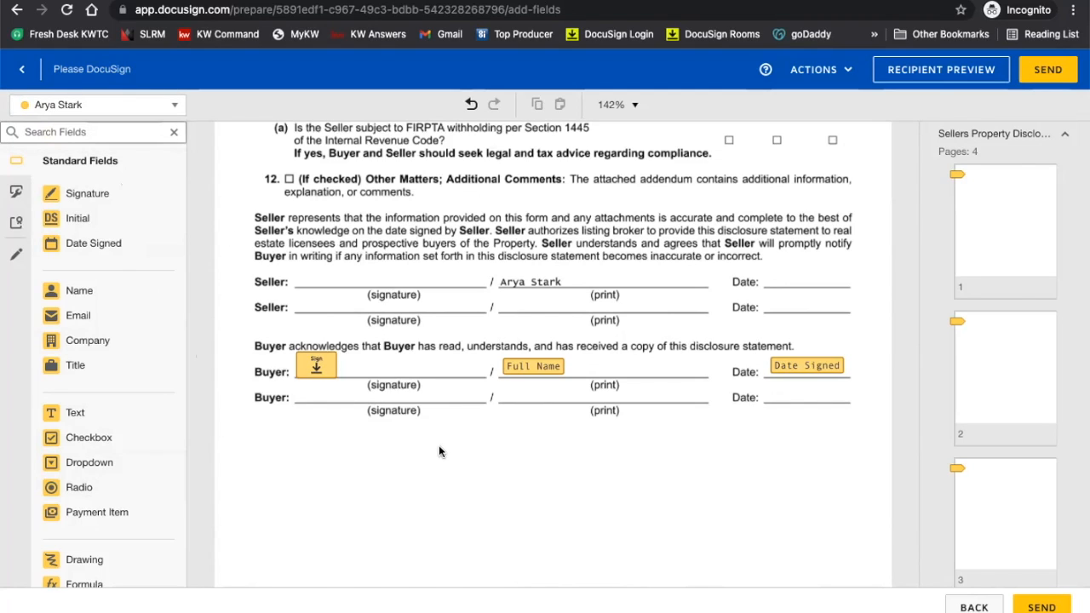
left_click_drag(126, 416, 489, 474)
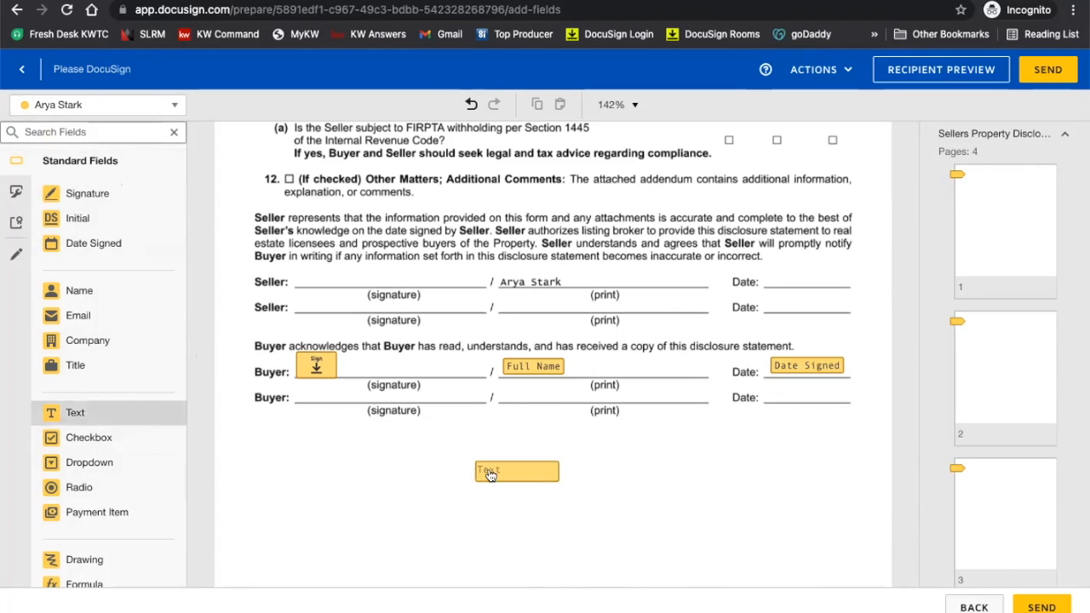
left_click_drag(558, 481, 624, 516)
left_click_drag(545, 491, 783, 289)
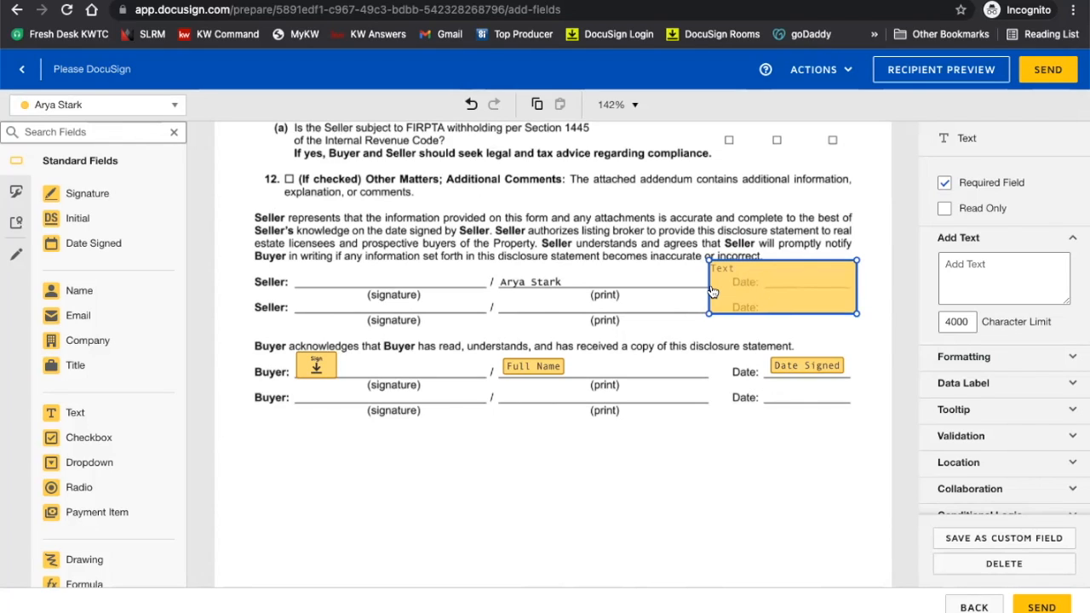
Enable Recipients Can Collaborate on the text field and shrink it to one Date line
left_click(149, 112)
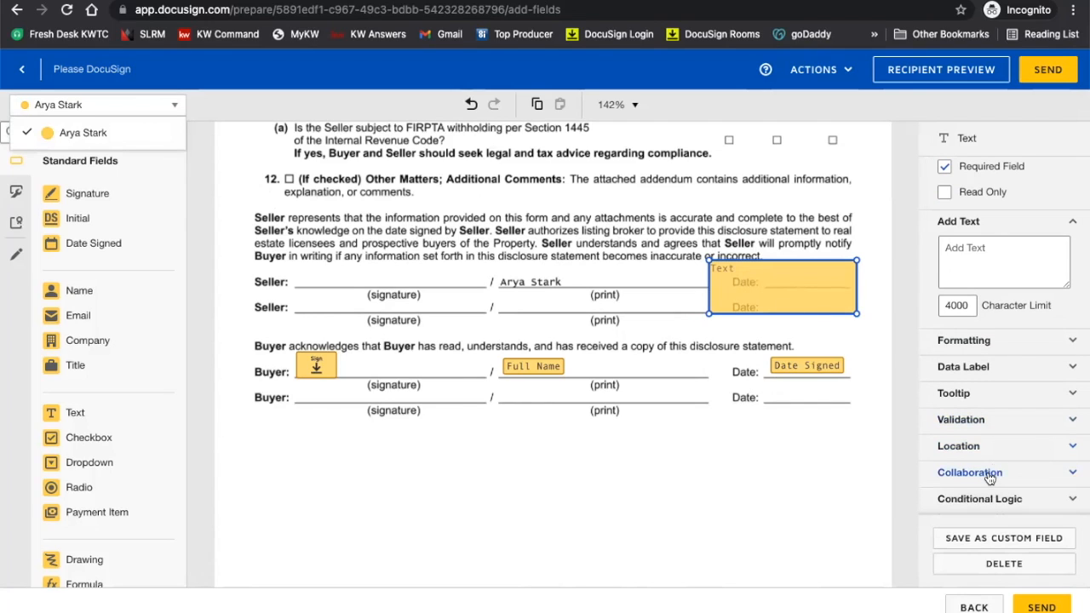
left_click(979, 471)
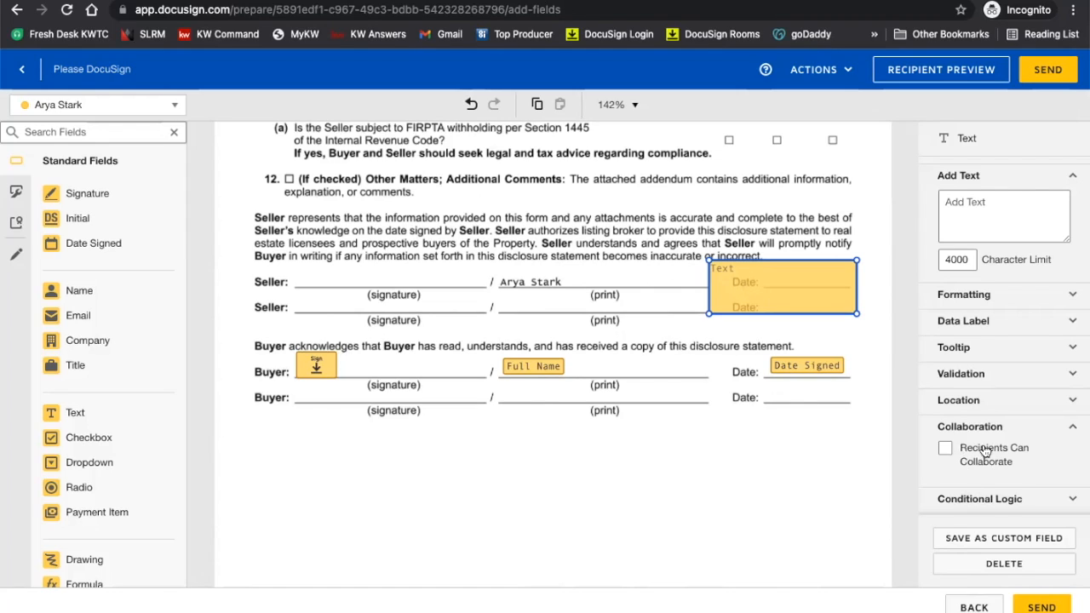
left_click(945, 449)
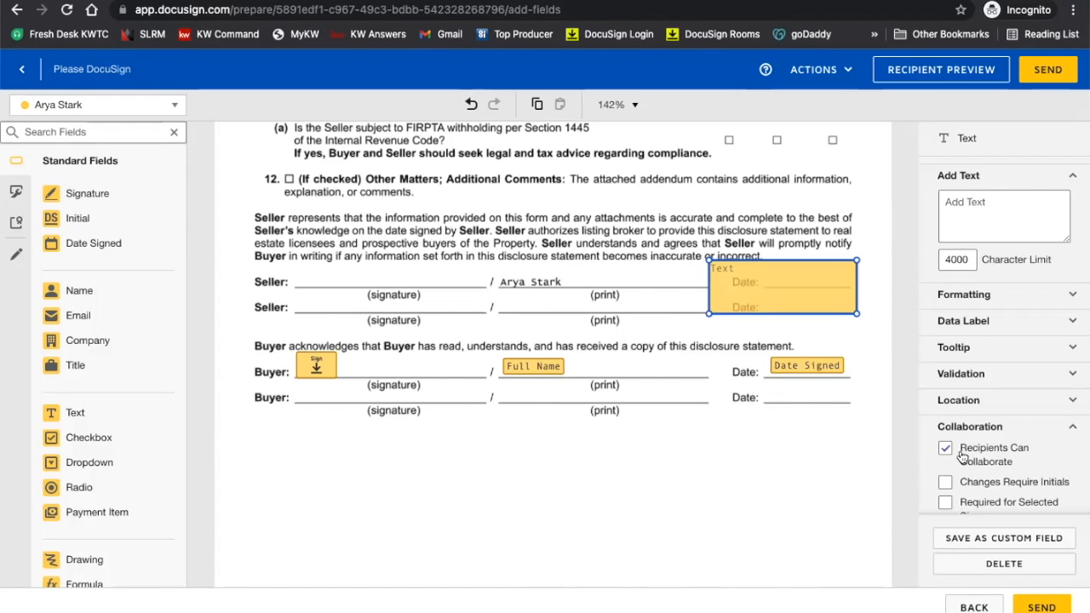
scroll(954, 459, "down", 1)
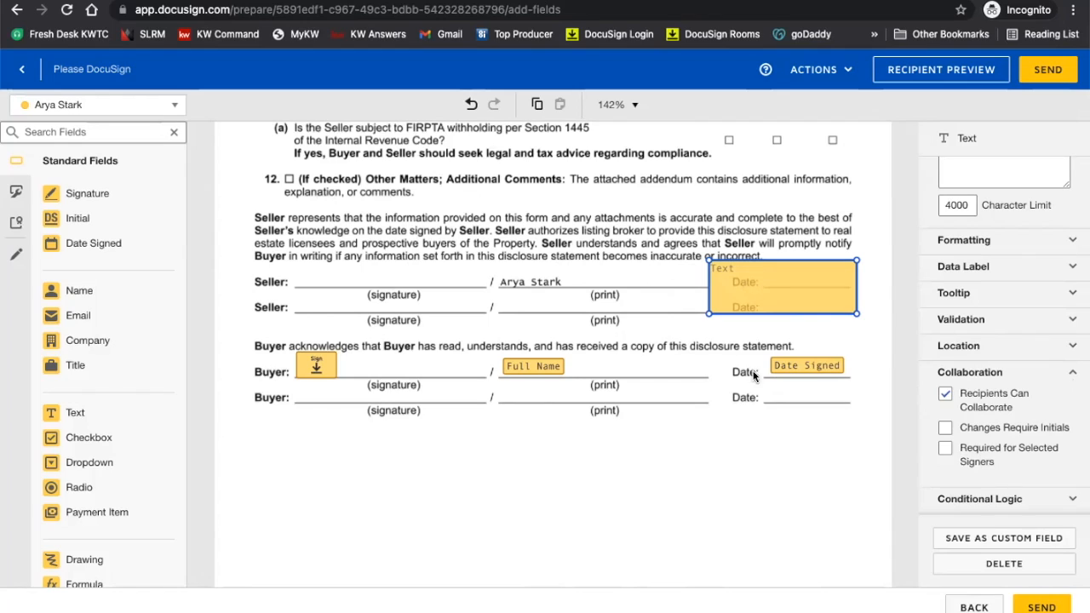
left_click(776, 431)
left_click(845, 310)
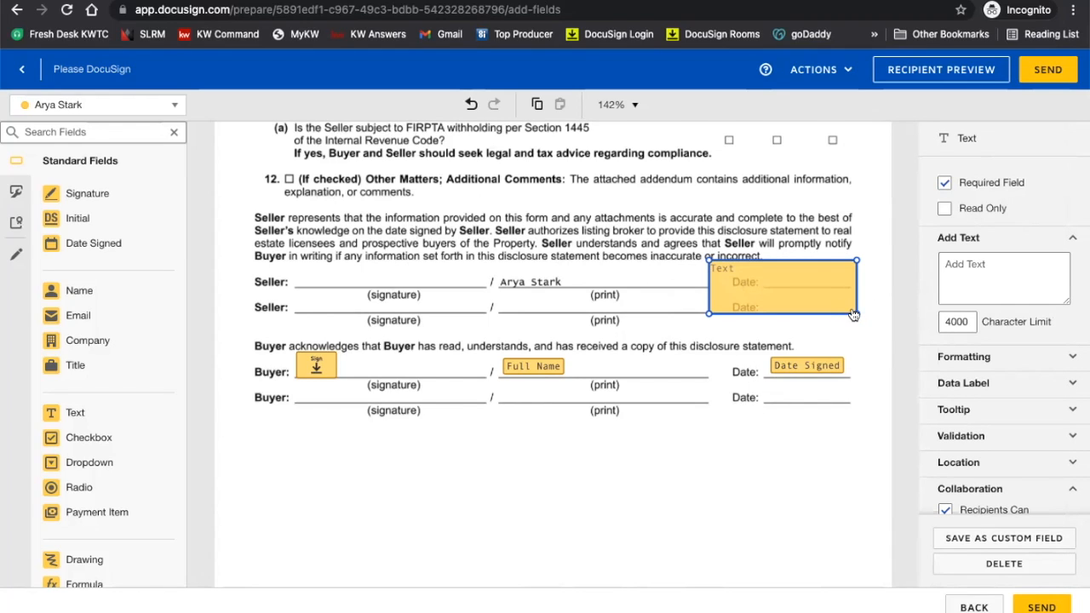
left_click_drag(855, 313, 823, 286)
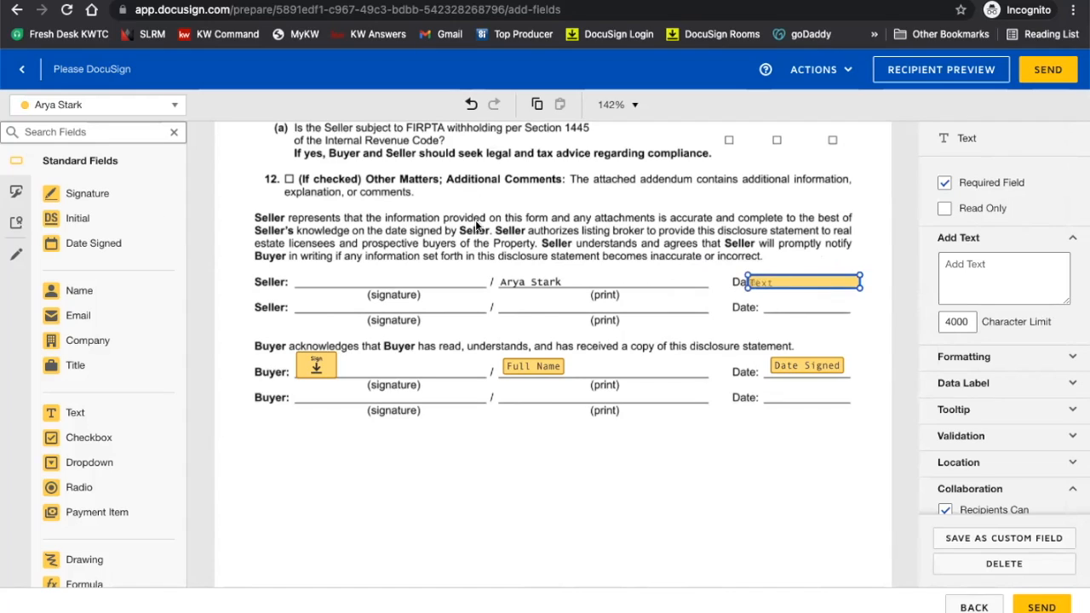
In Pre-fill Tools, delete the text field on the seller's Date line and place a new pre-fill text field there
left_click(15, 258)
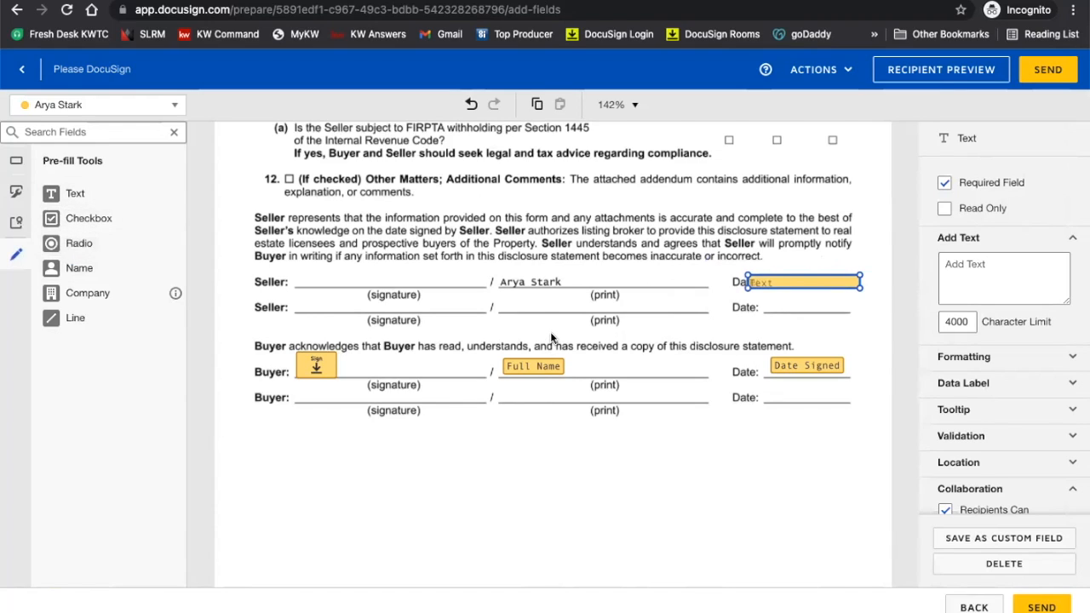
scroll(596, 341, "up", 5)
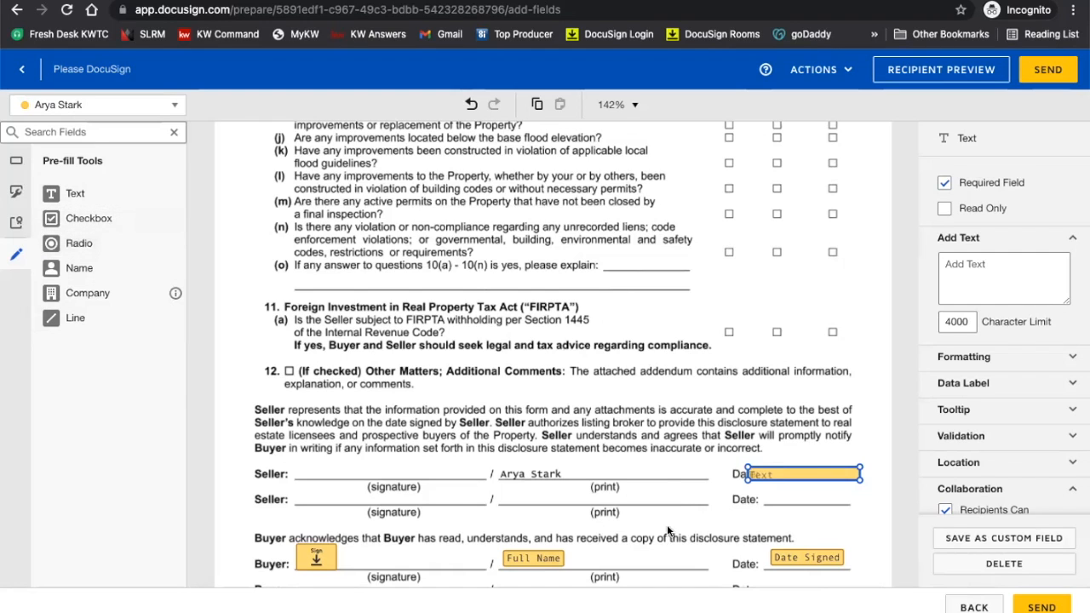
scroll(747, 502, "down", 1)
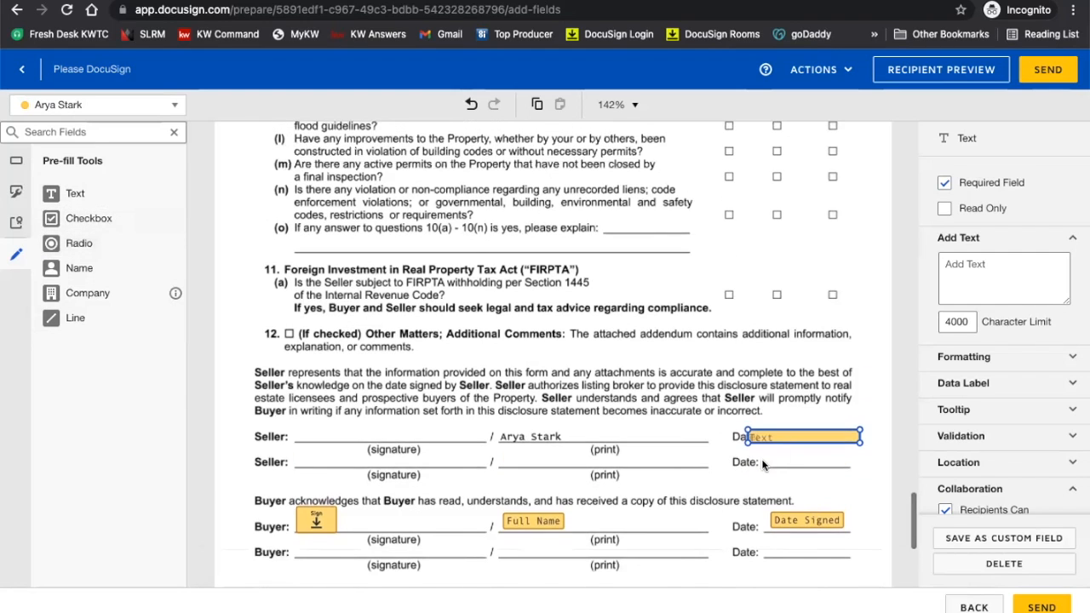
key("Delete")
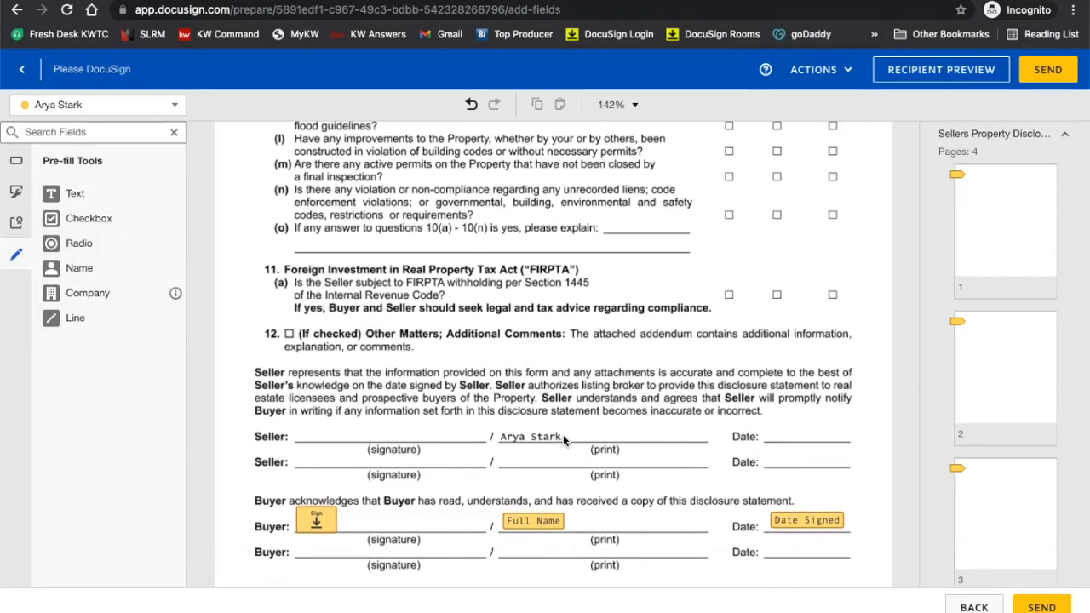
left_click(100, 193)
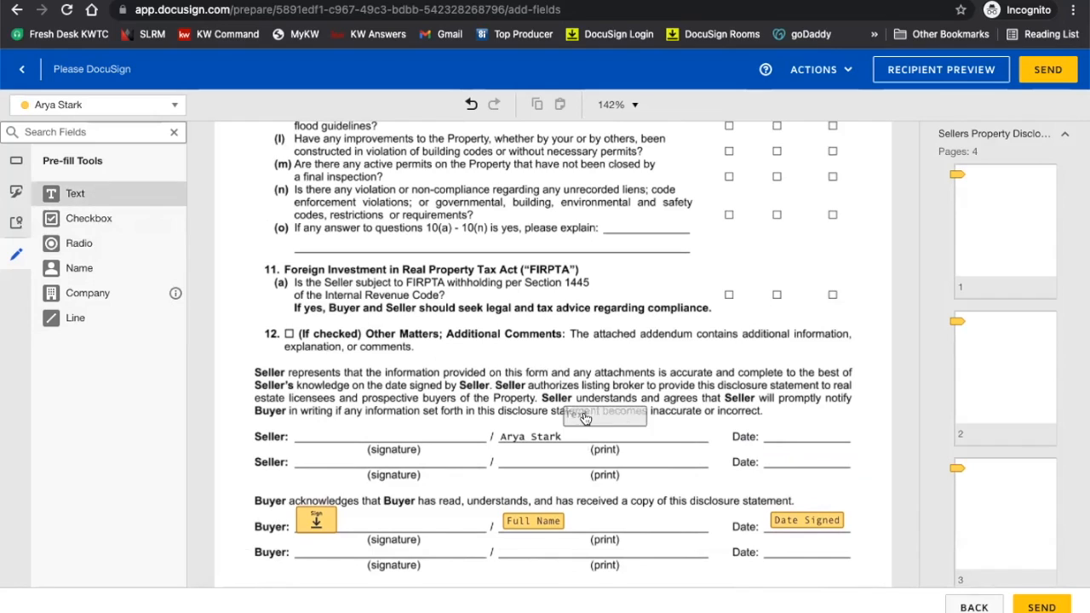
left_click(763, 423)
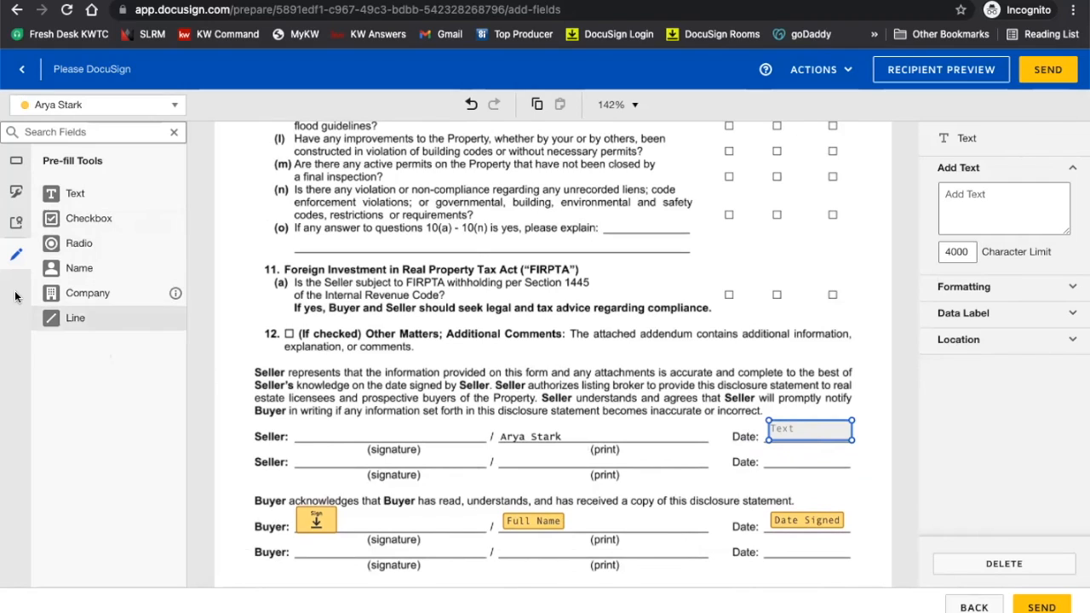
Draw a pre-fill line through the seller's printed name and delete the stray text field
left_click(75, 320)
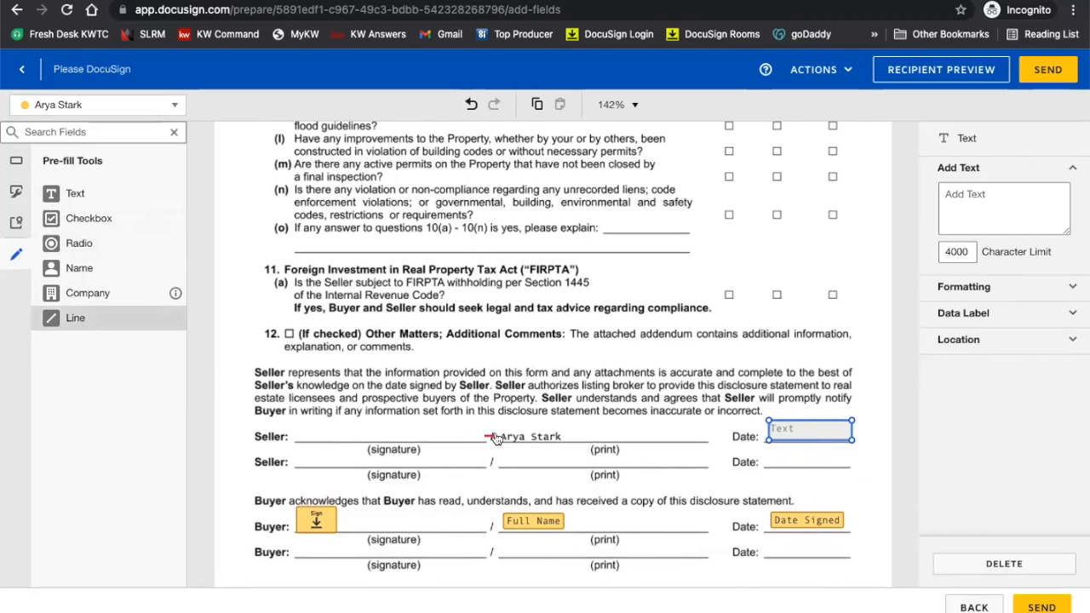
left_click_drag(498, 436, 562, 436)
left_click_drag(830, 433, 645, 430)
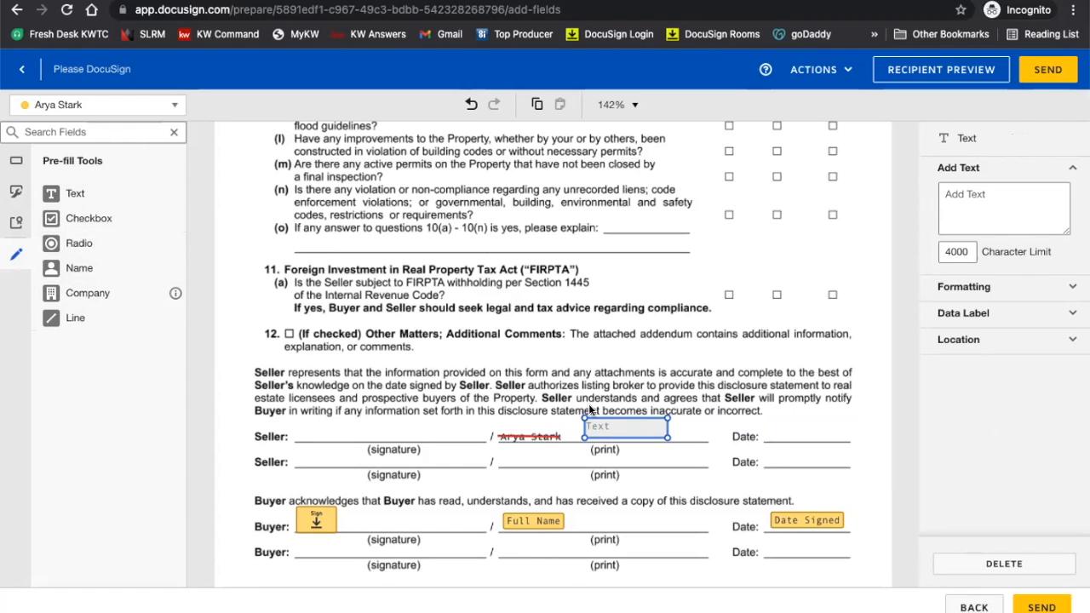
key("Delete")
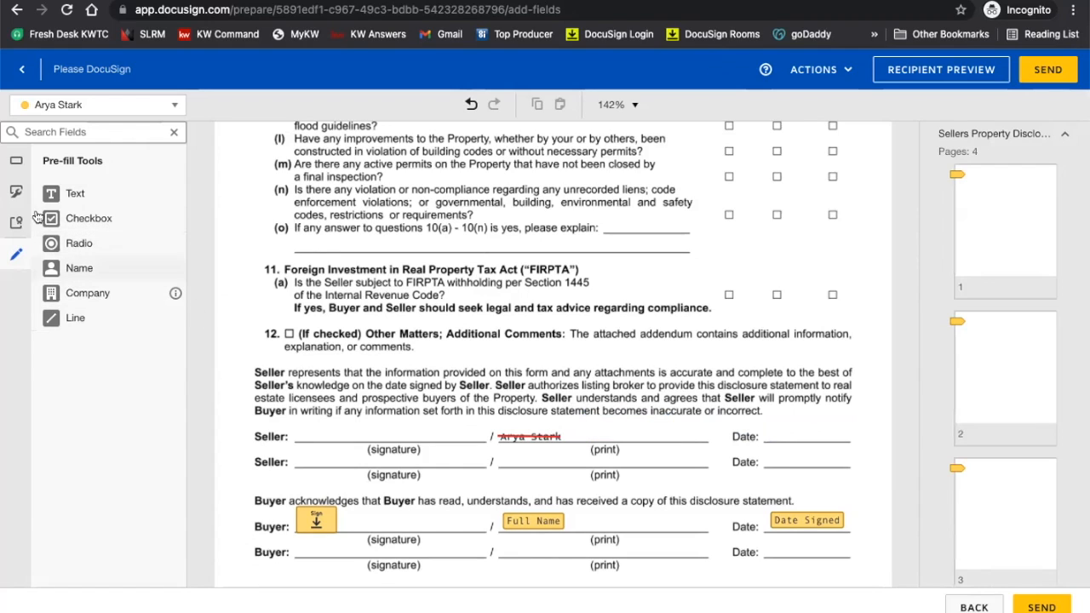
Save and close the 'Please DocuSign' envelope as a draft, back in the buyer room's Envelopes tab
left_click(13, 167)
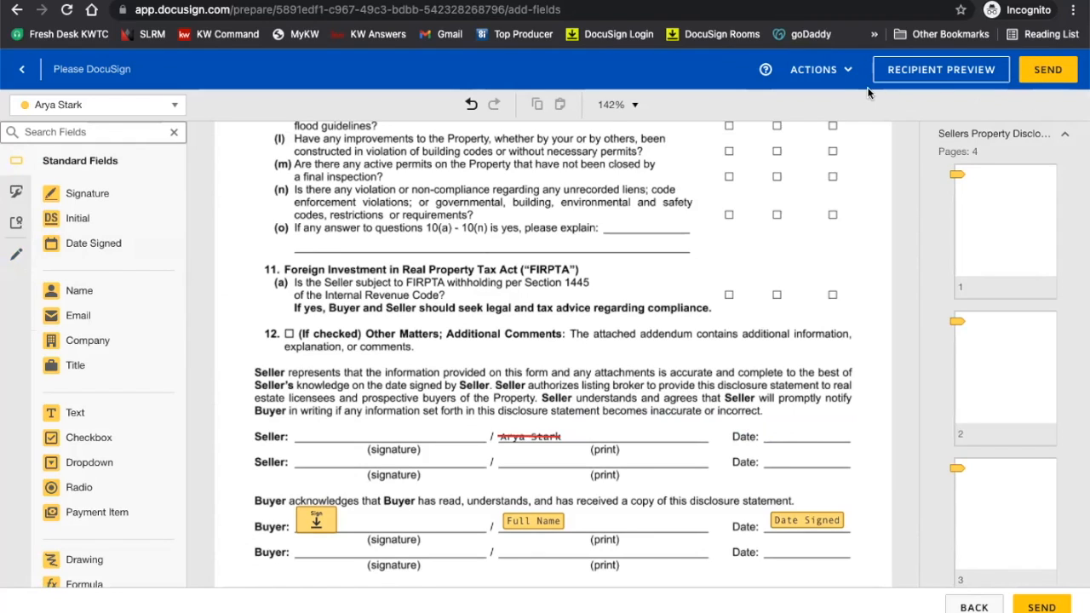
left_click(820, 75)
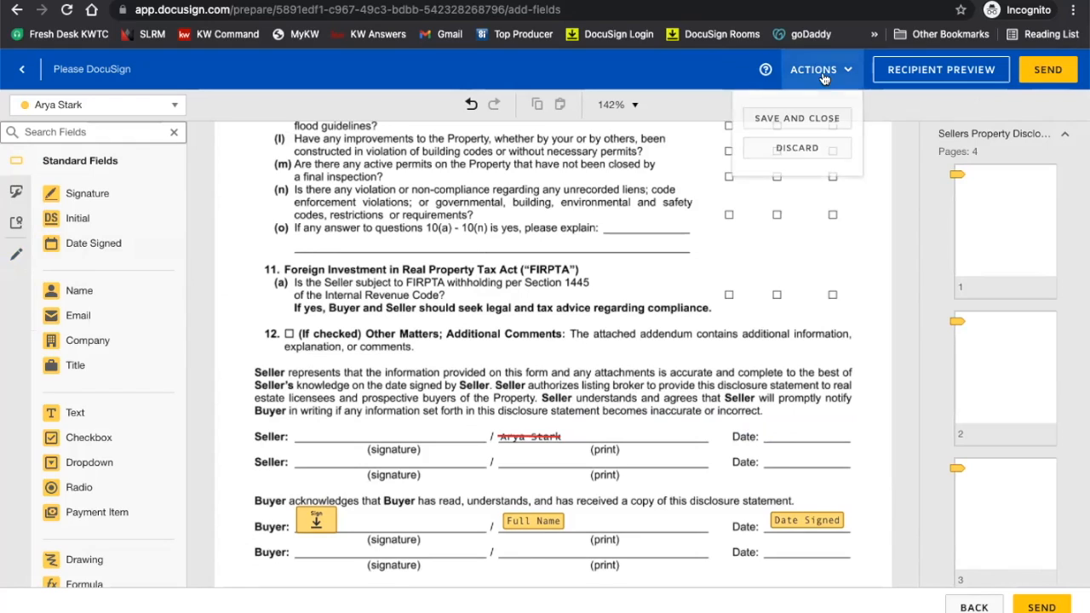
left_click(783, 120)
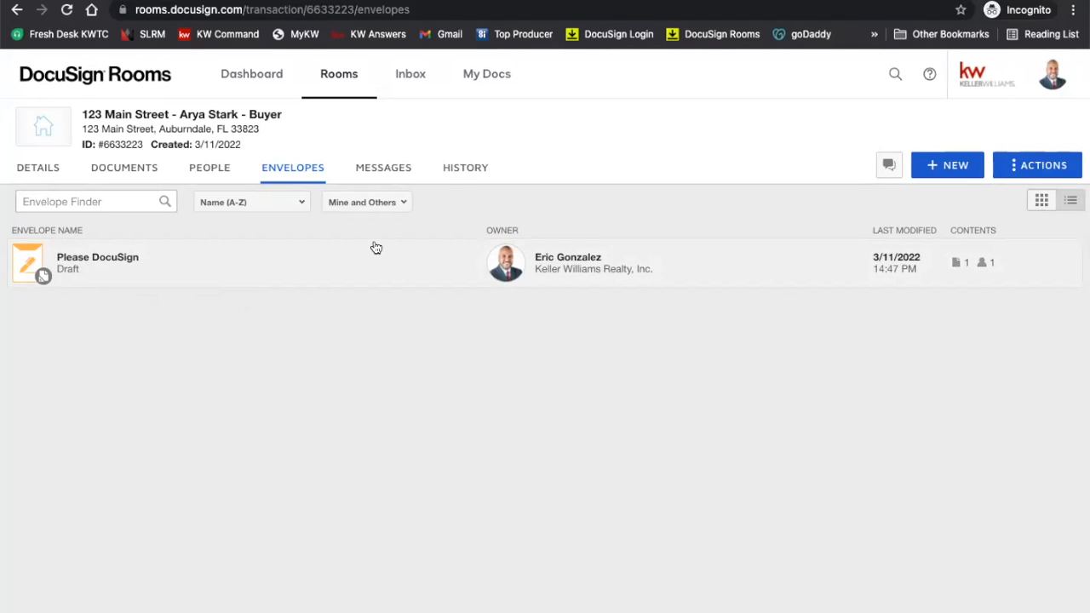
Switch the buyer room to its Documents tab and select the second, third and fourth document cards
left_click(128, 177)
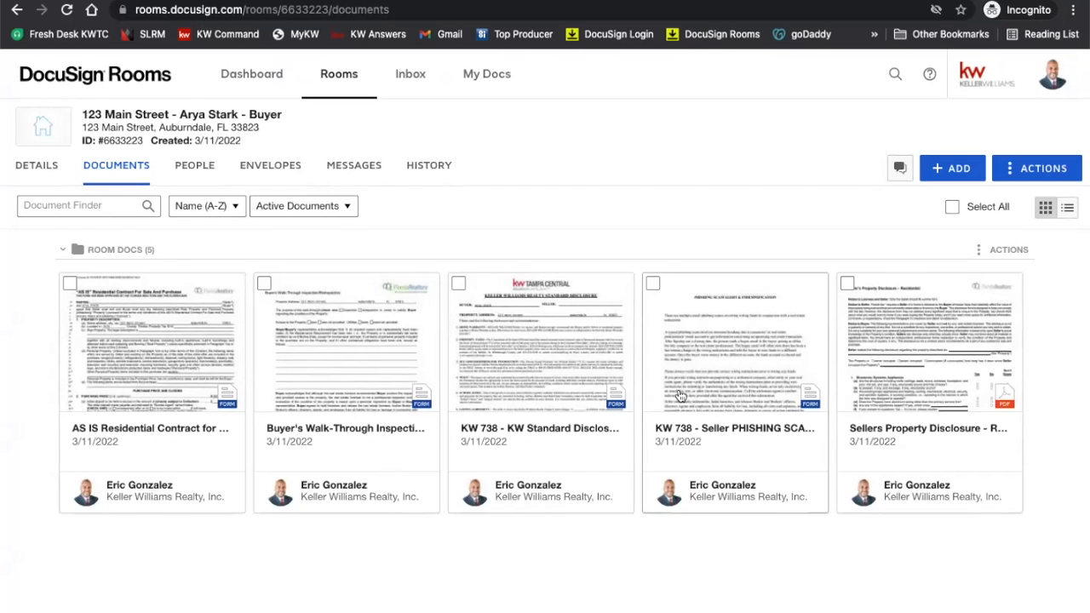
left_click(652, 283)
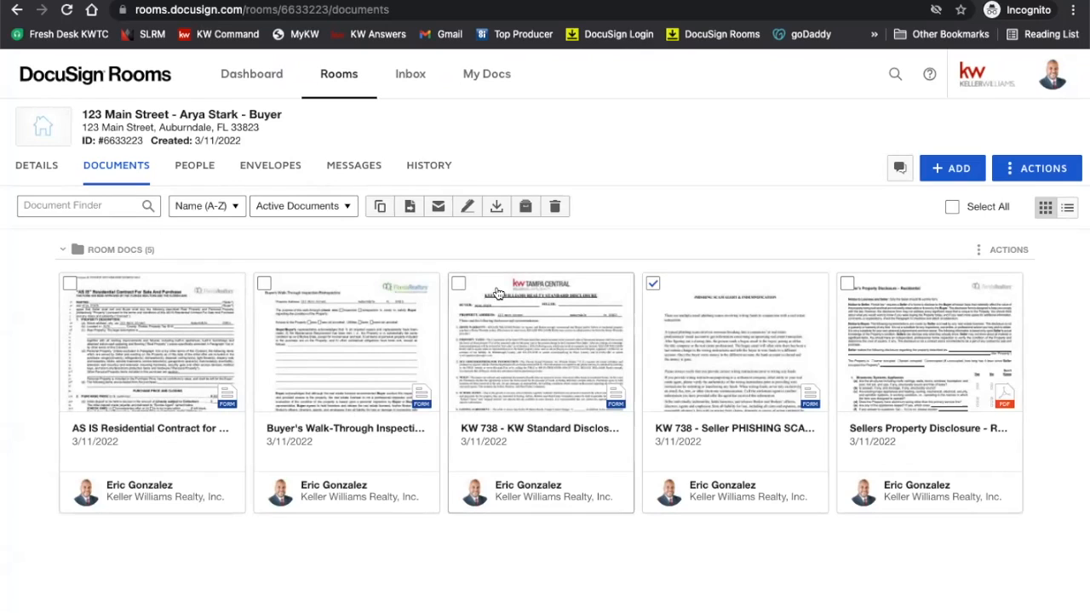
left_click(458, 284)
left_click(264, 284)
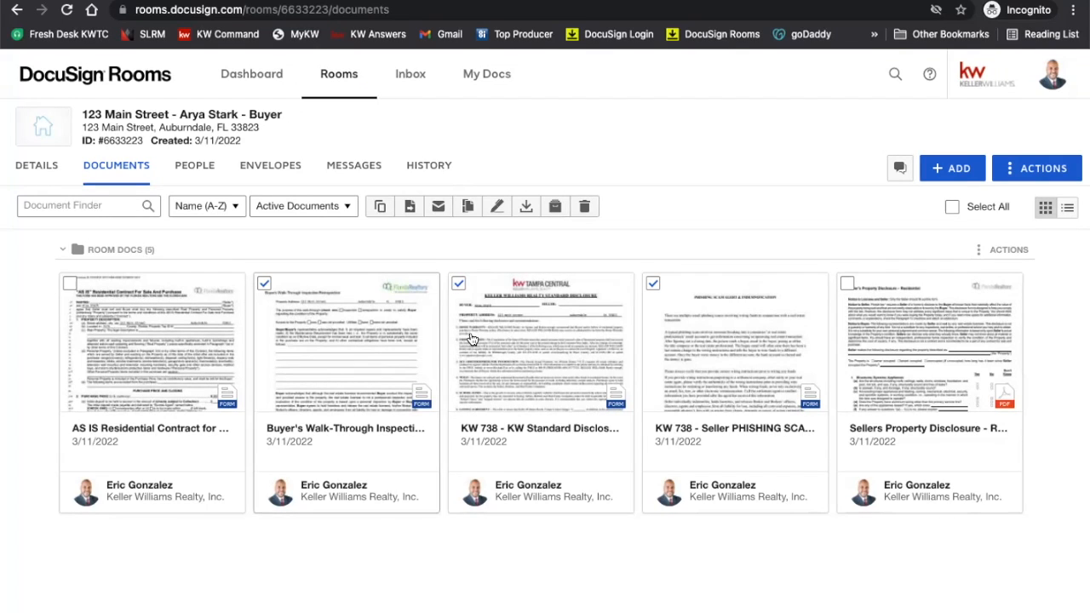
Check the Active Documents status filter without changing it, then clear all document card selections
left_click(305, 210)
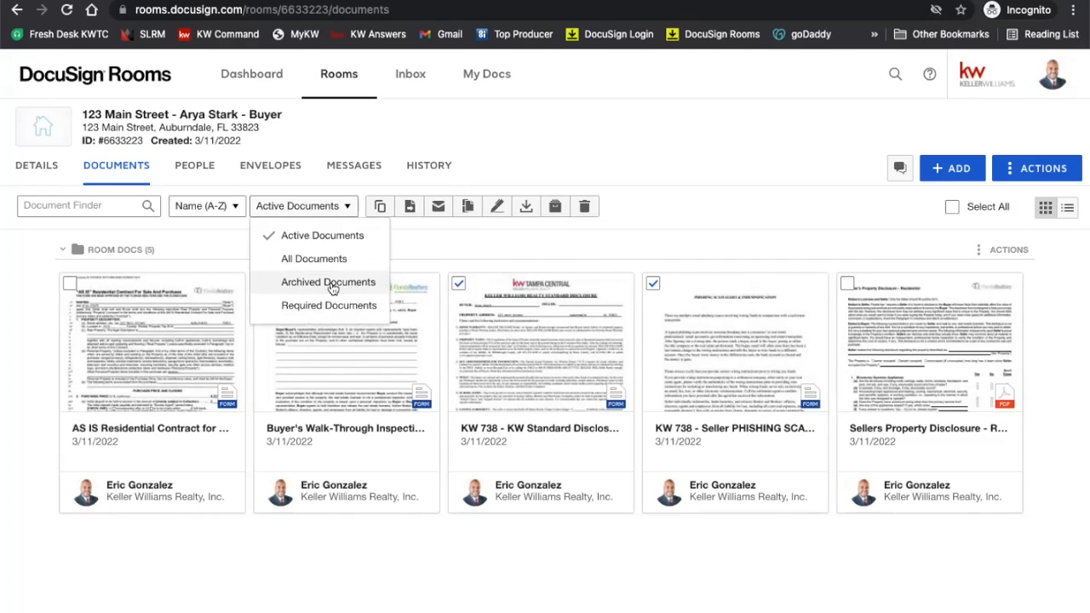
left_click(504, 255)
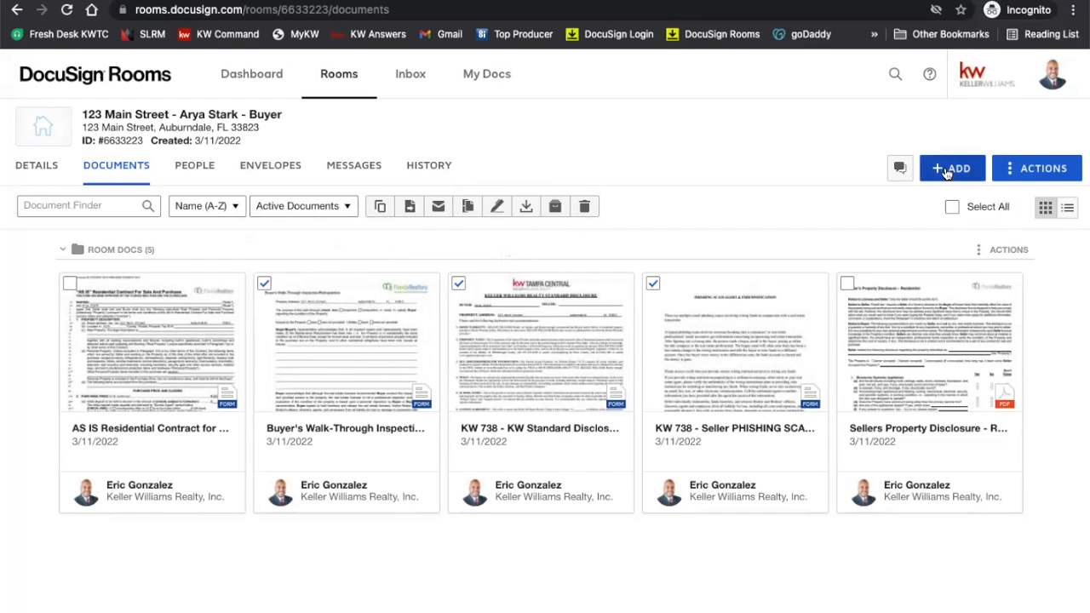
left_click(652, 283)
left_click(459, 284)
left_click(264, 283)
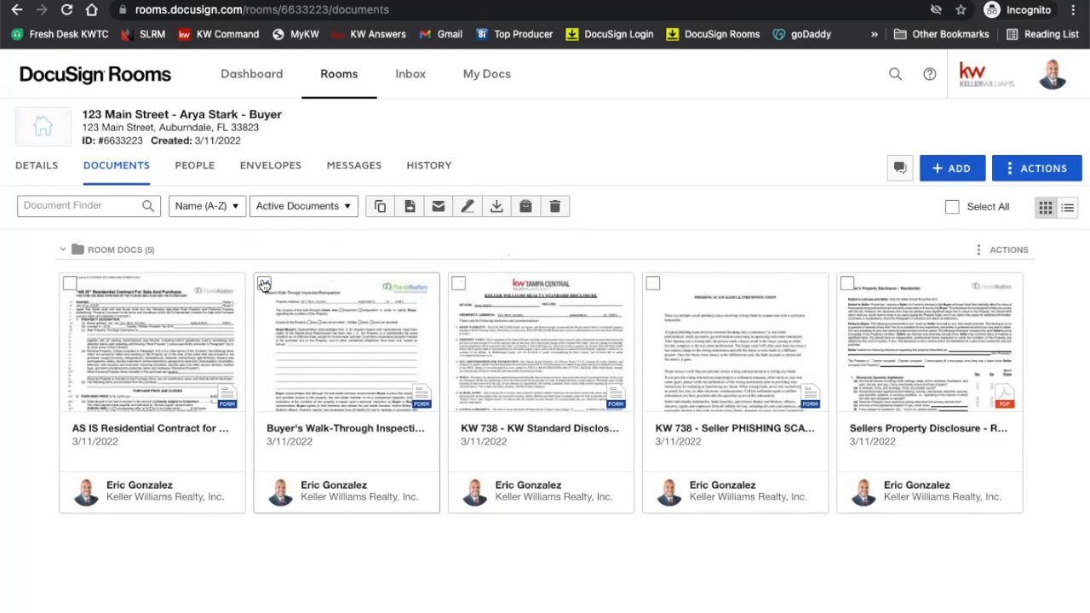
left_click(264, 283)
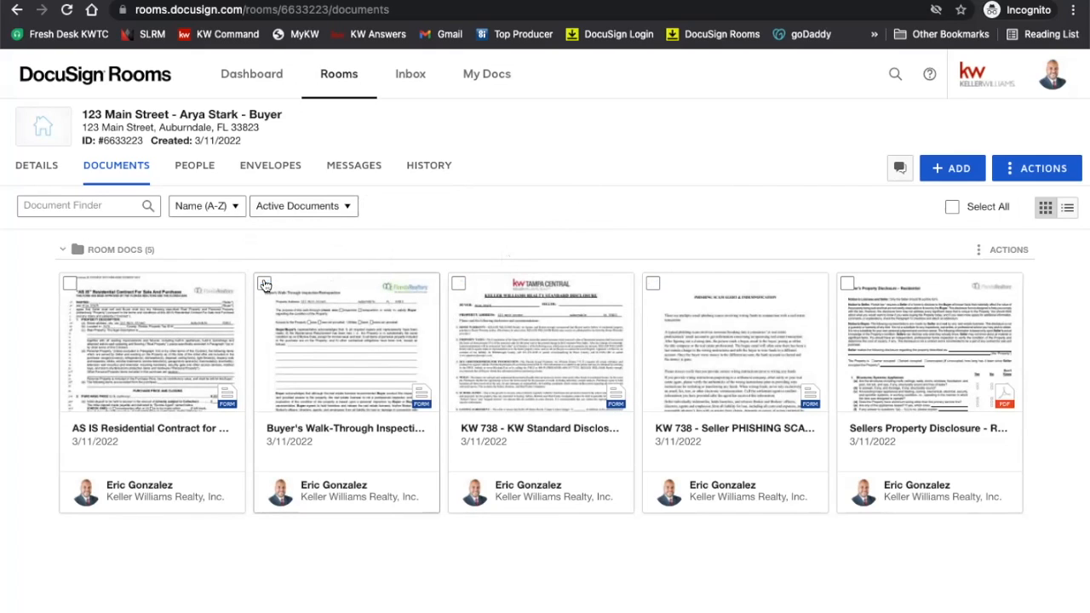